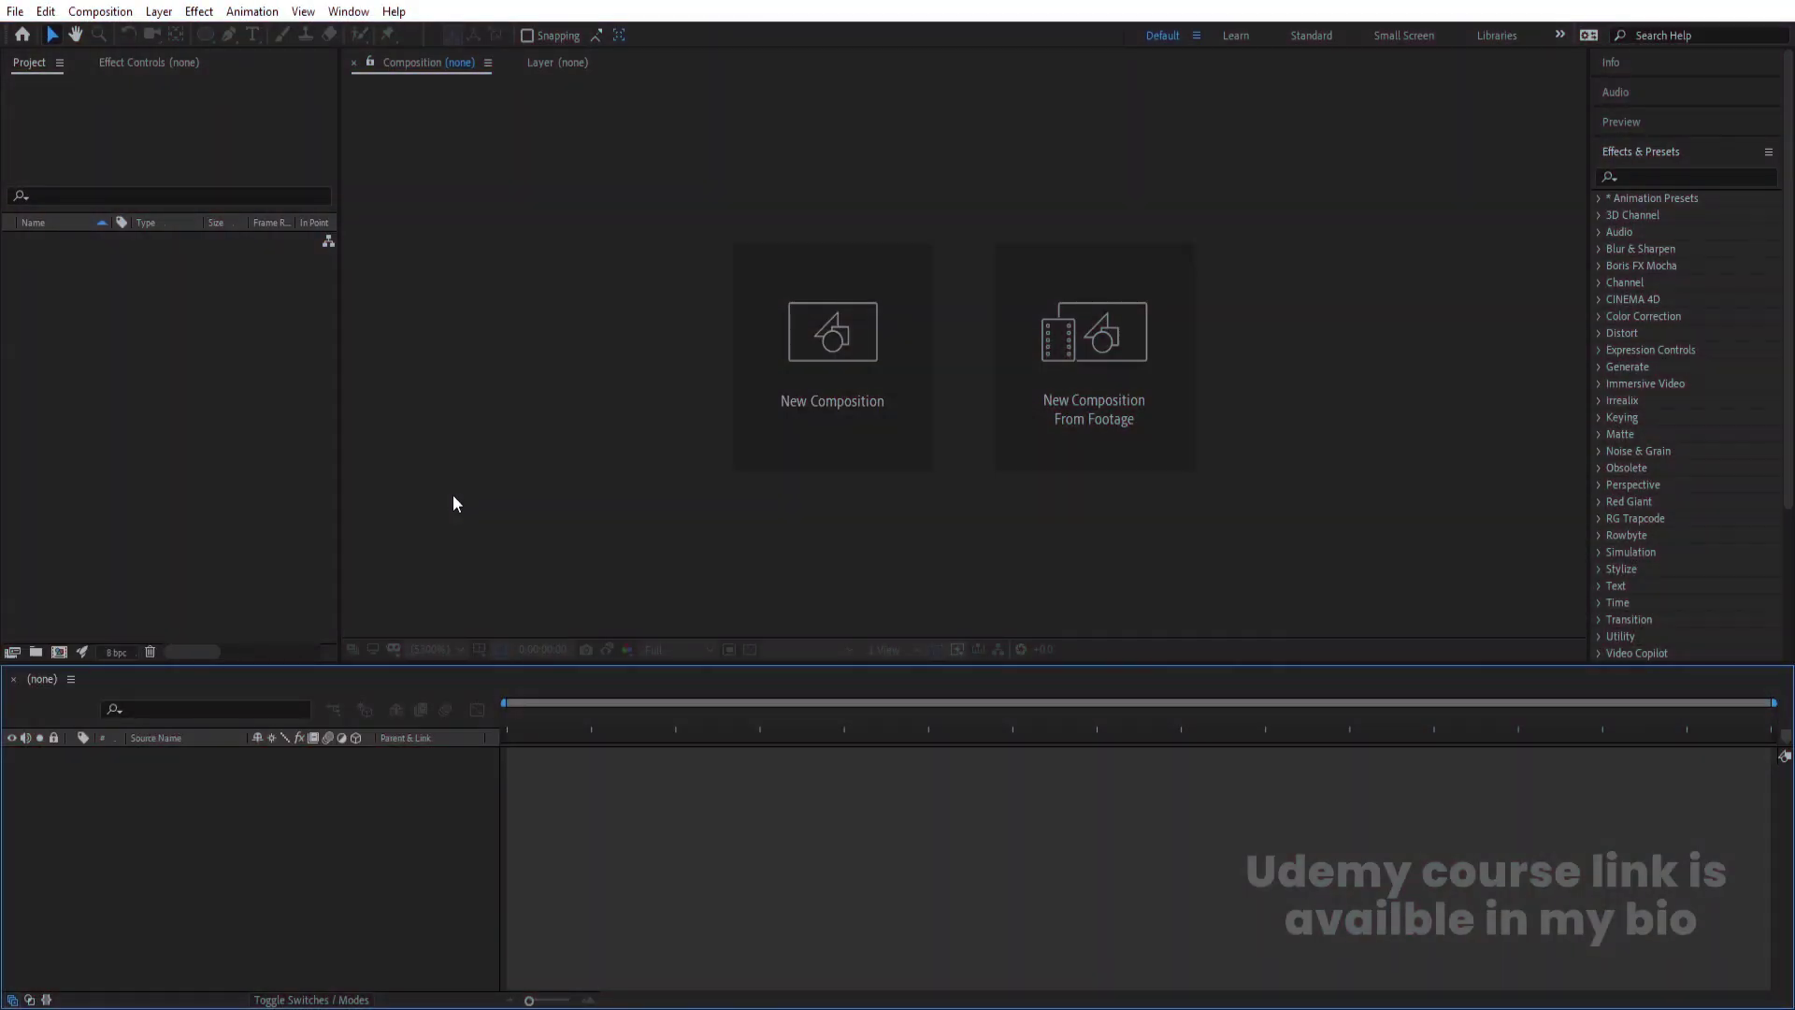
Create the white 1920×1080, 30 fps 'Main Animation' composition and show title/action safe guides.
click(809, 354)
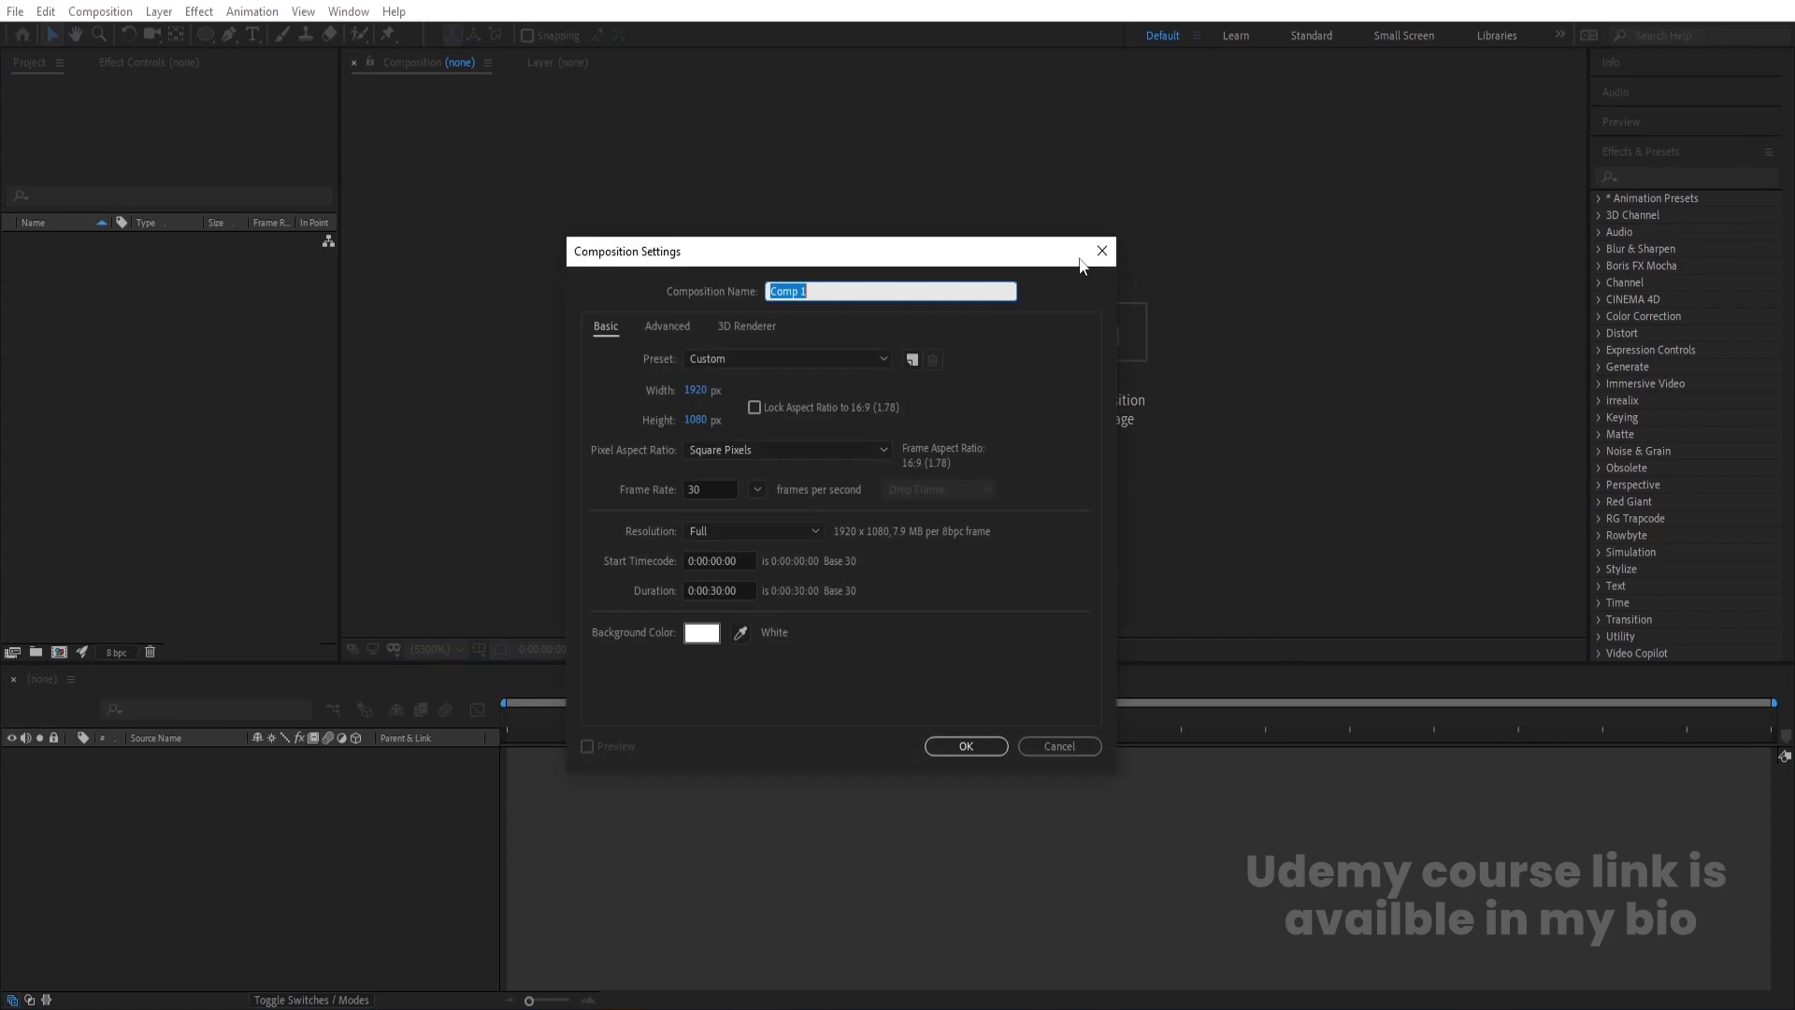
text(Main Animation)
click(931, 749)
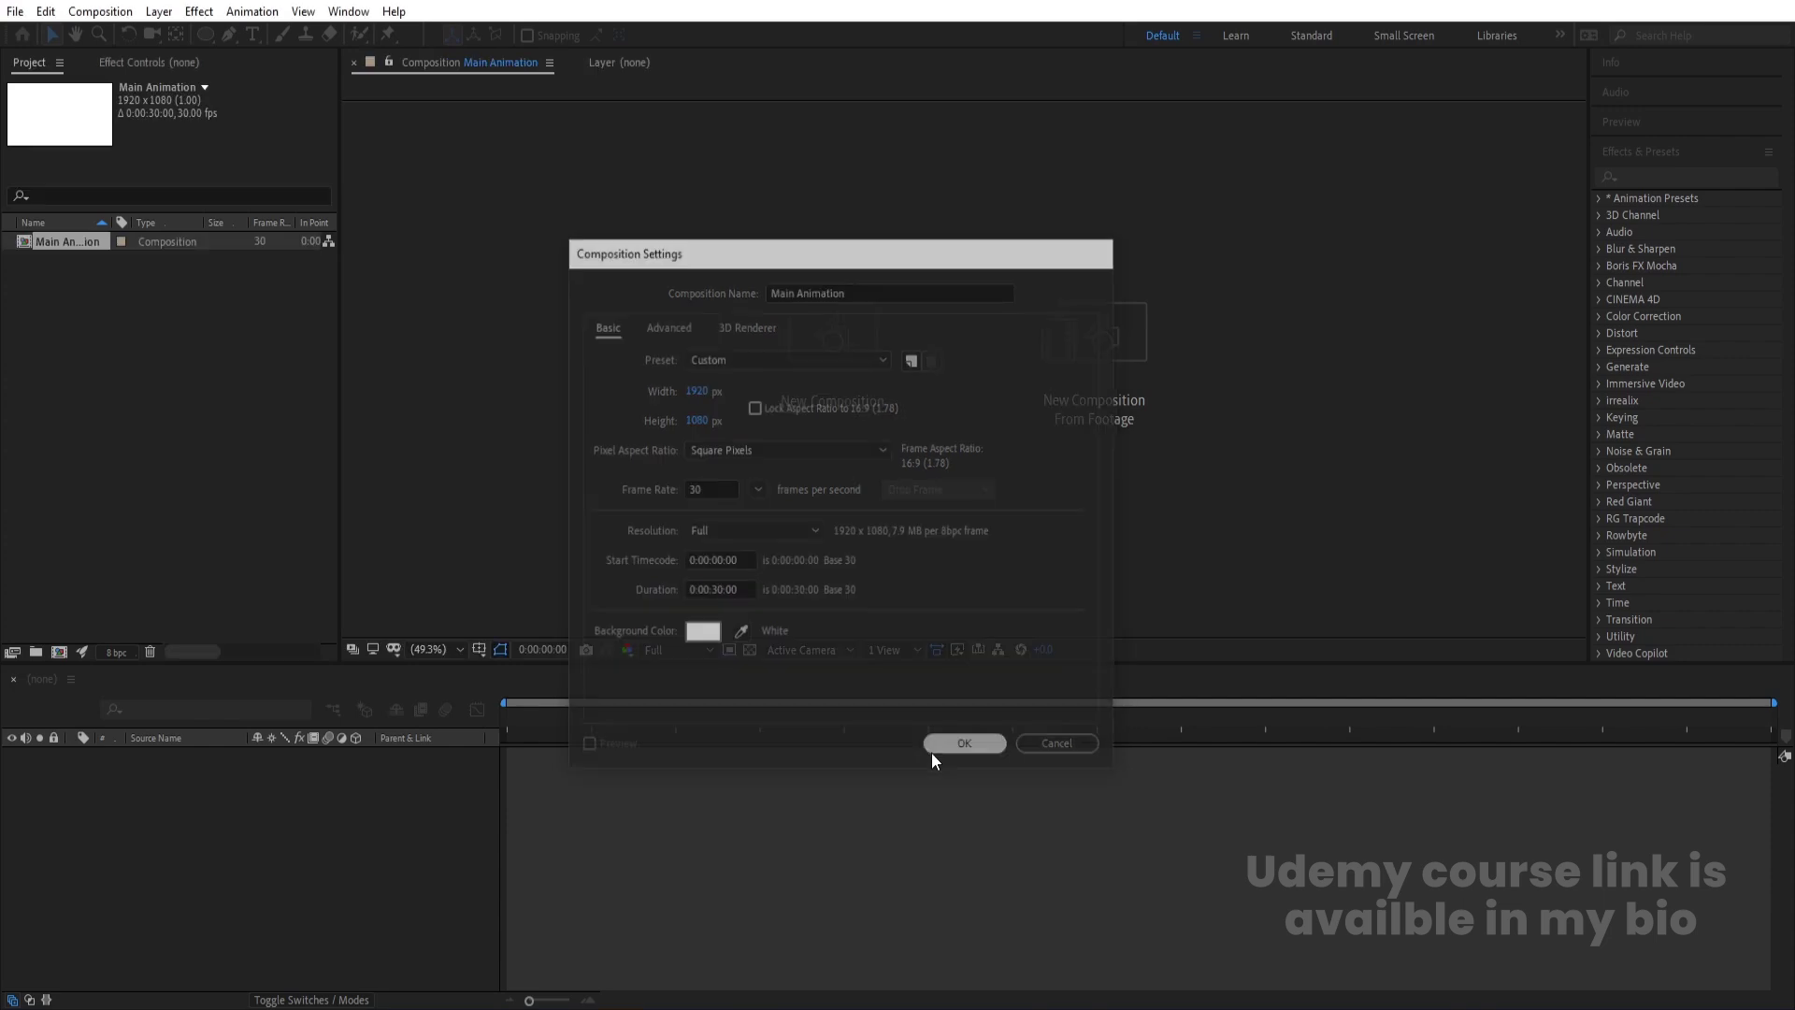
click(479, 650)
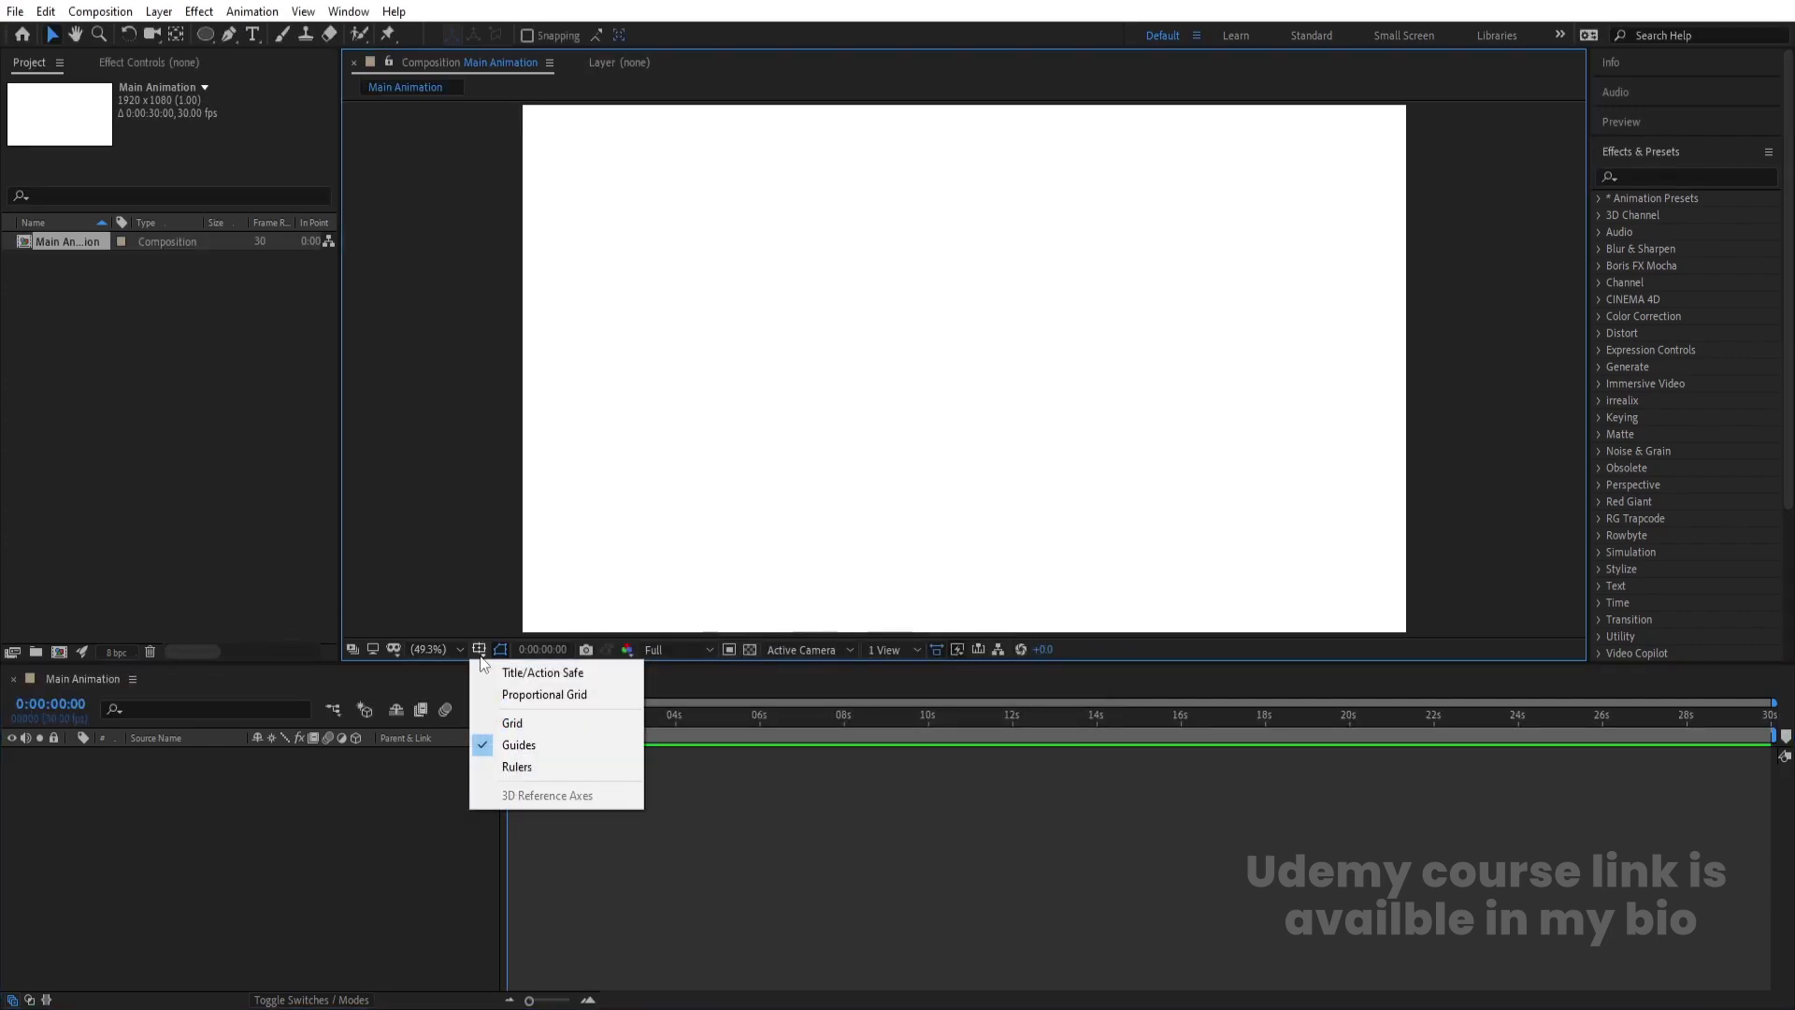
click(551, 675)
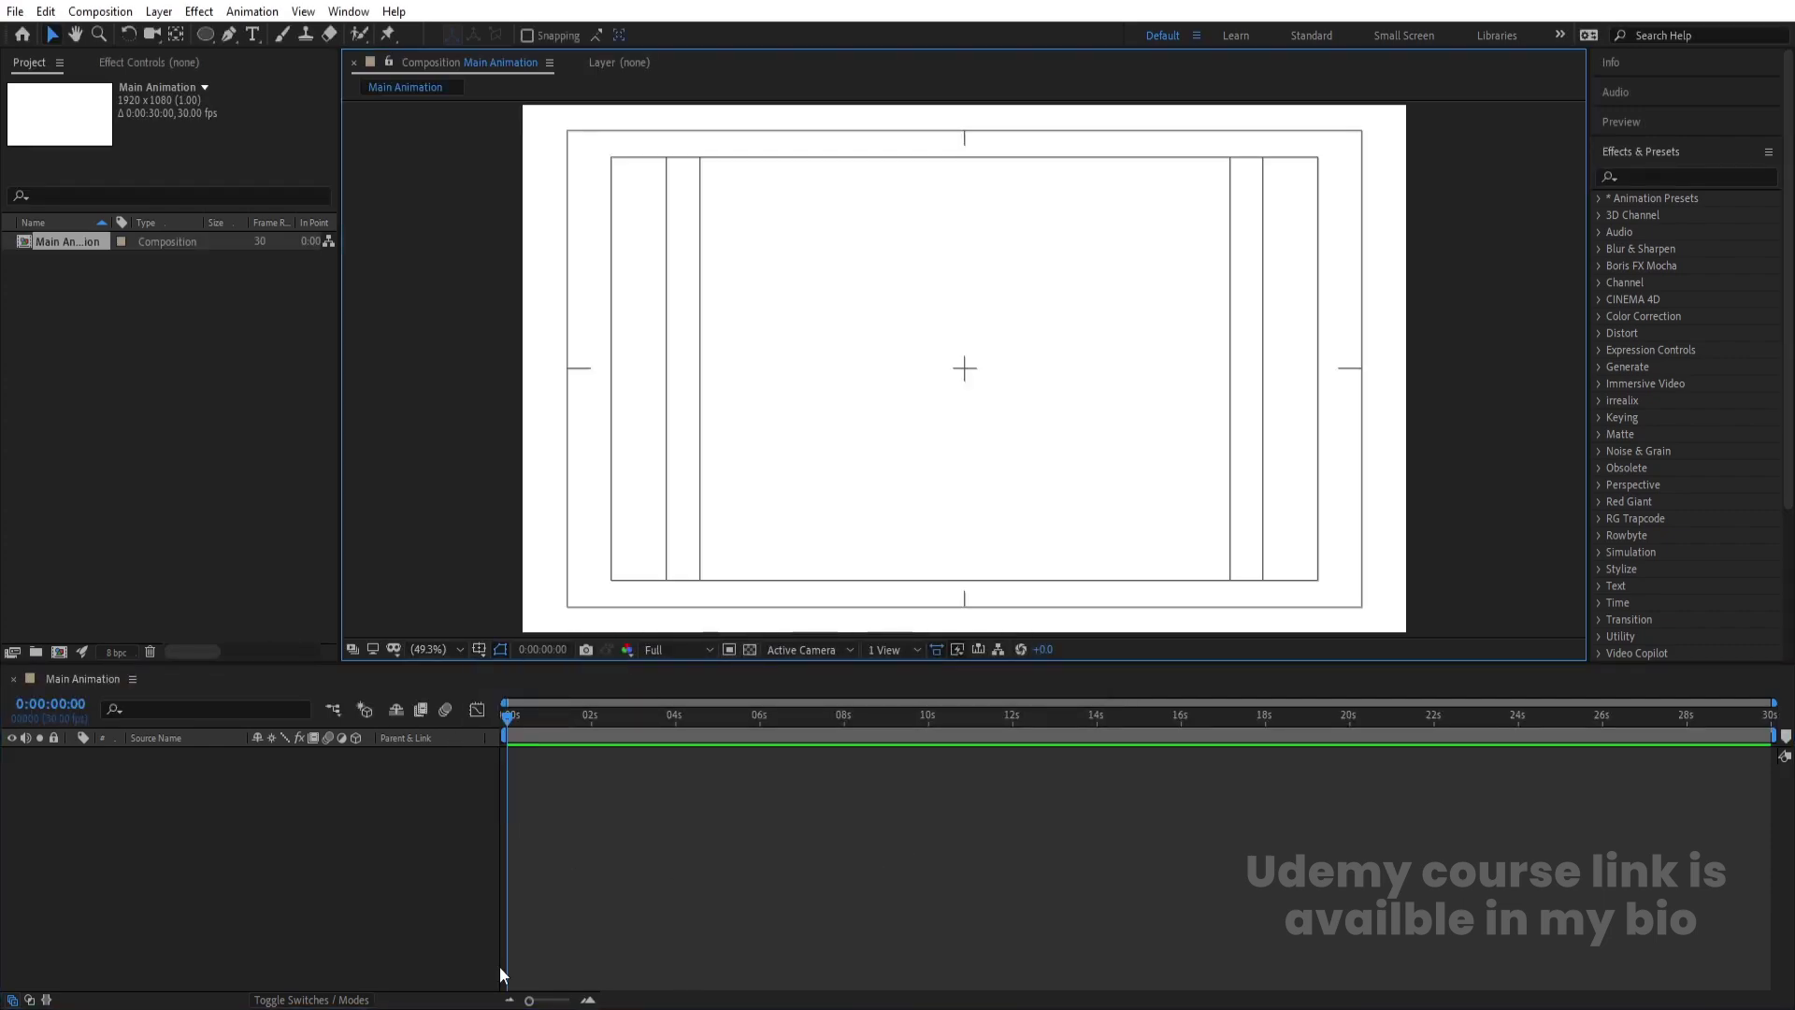
Set the Ellipse tool to no fill and a 4 px stroke.
click(210, 30)
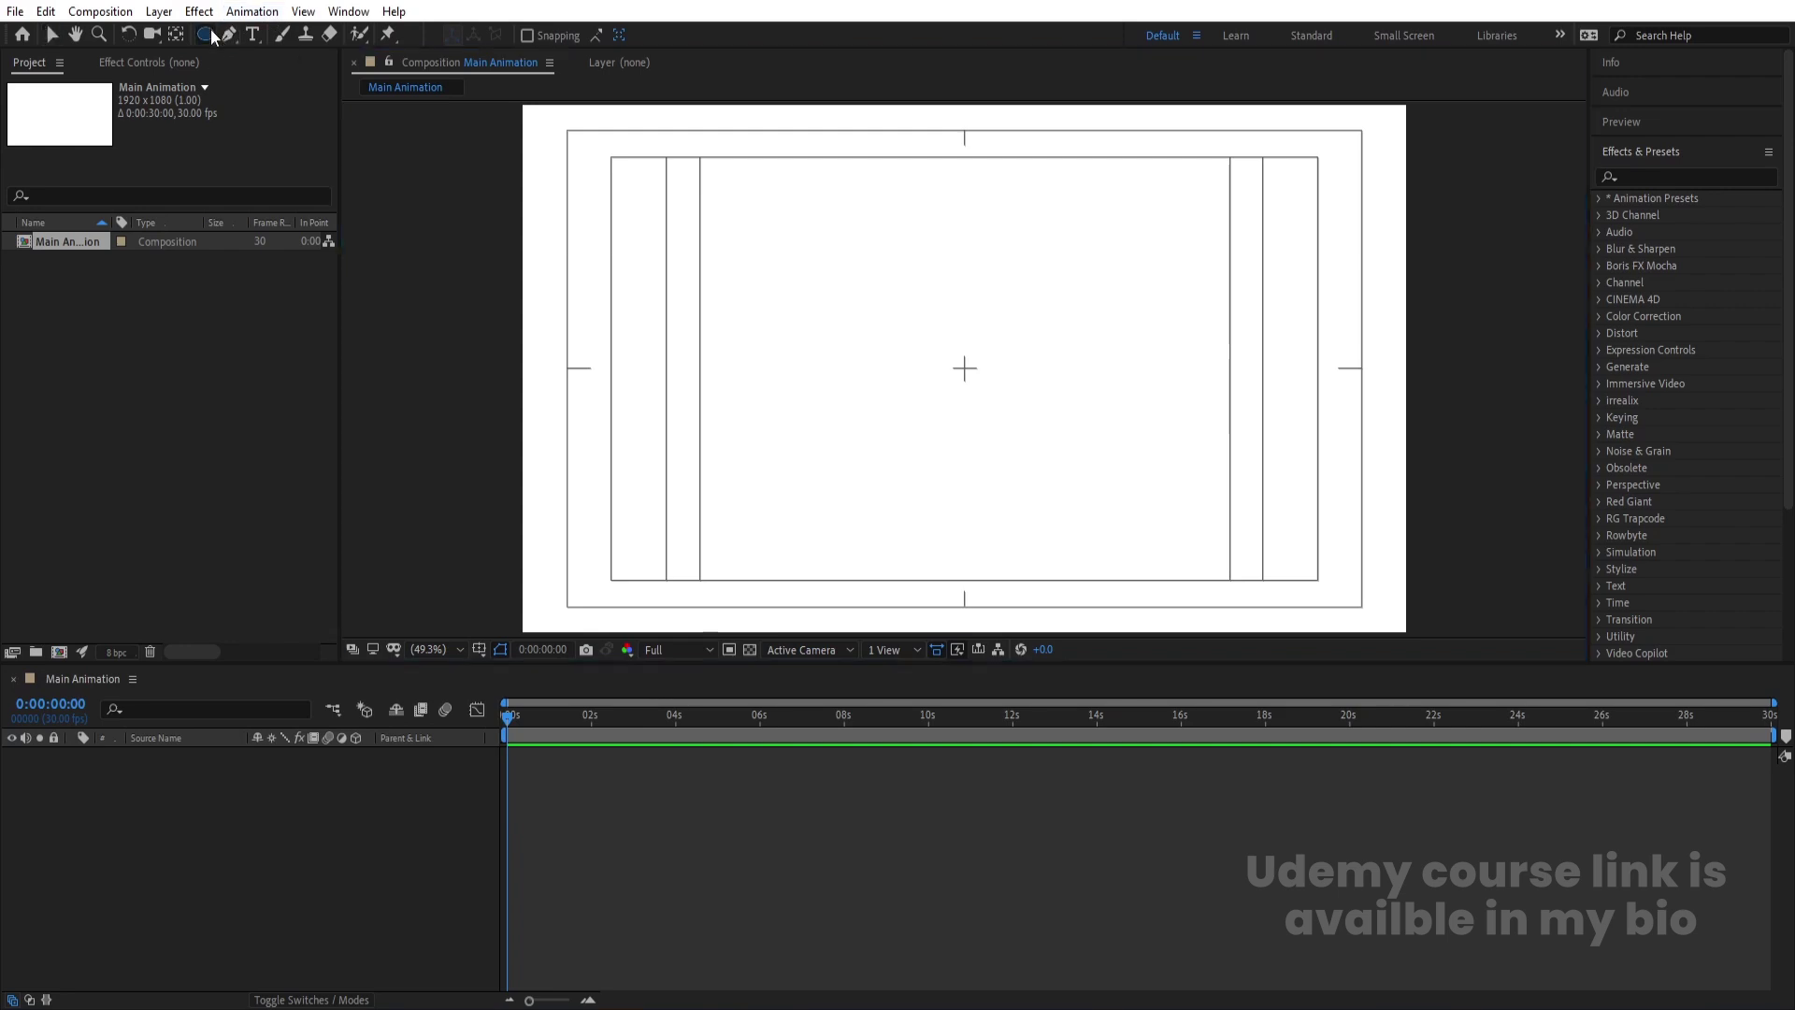
click(511, 35)
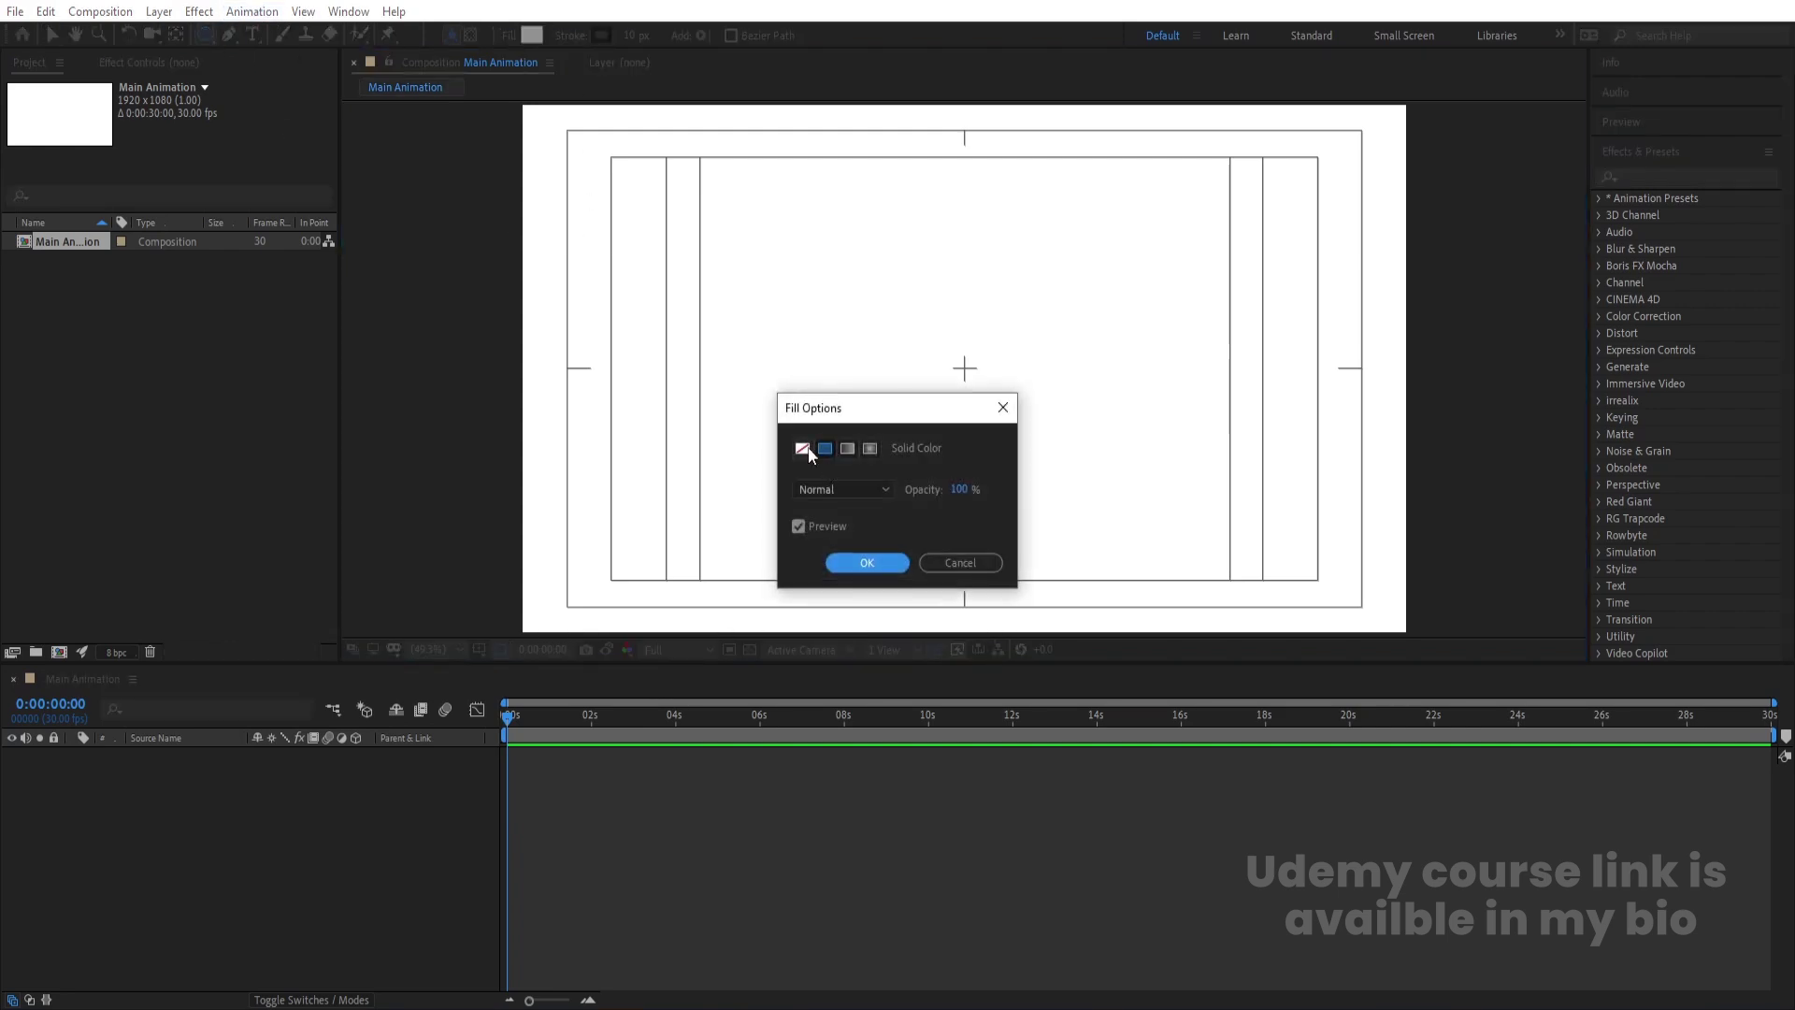
click(802, 448)
click(867, 562)
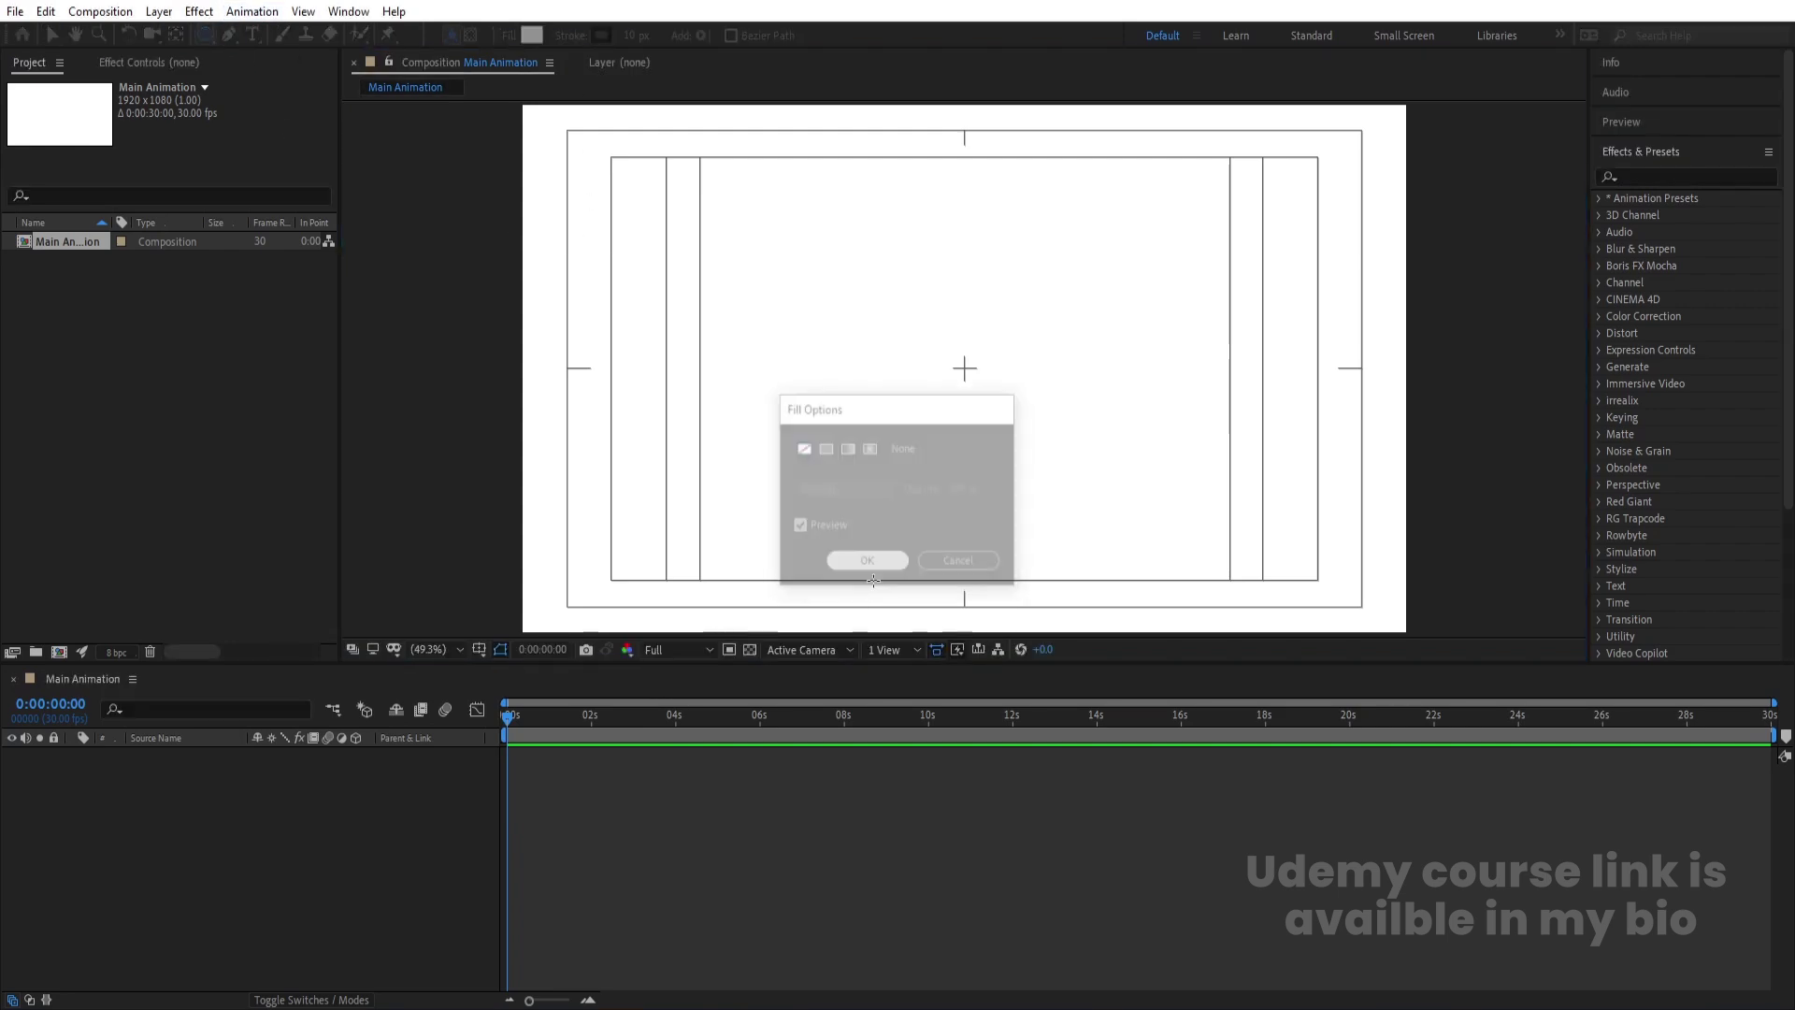
click(630, 35)
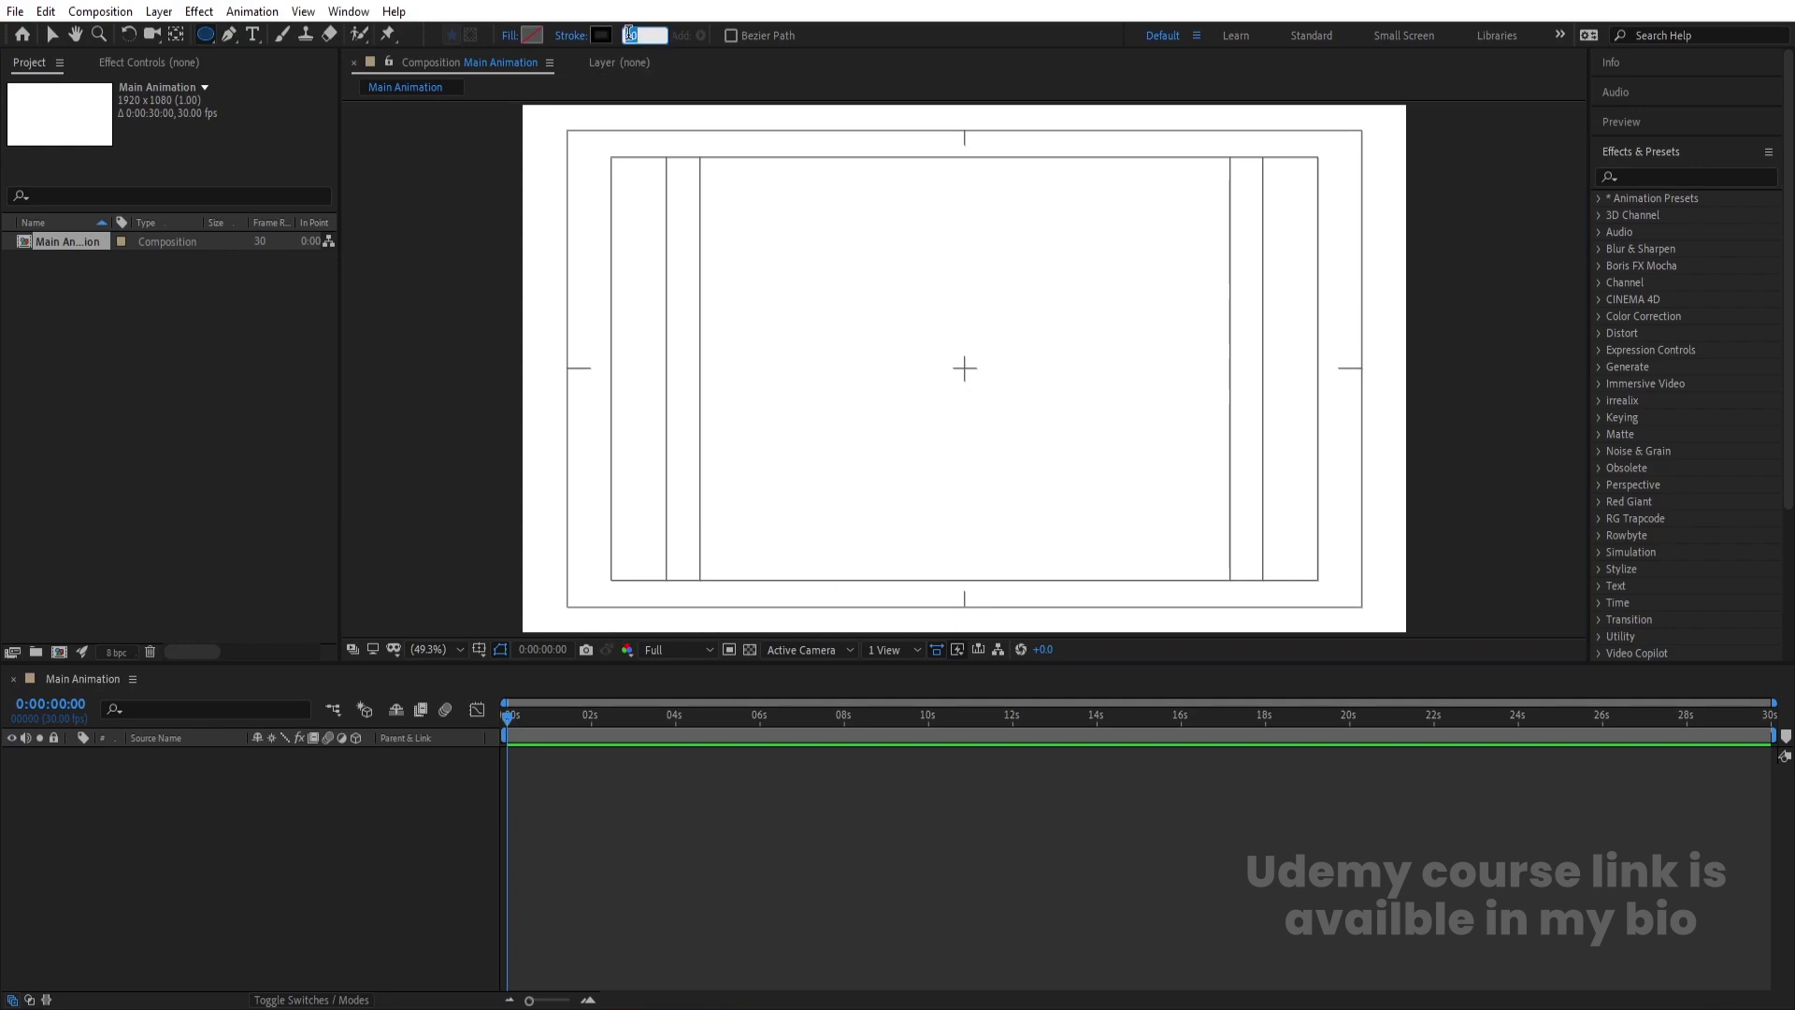
text(4)
key(Return)
Draw a large circle and centre Shape Layer 1's anchor point on it.
drag(746, 181, 954, 402)
drag(956, 319, 1127, 439)
click(192, 759)
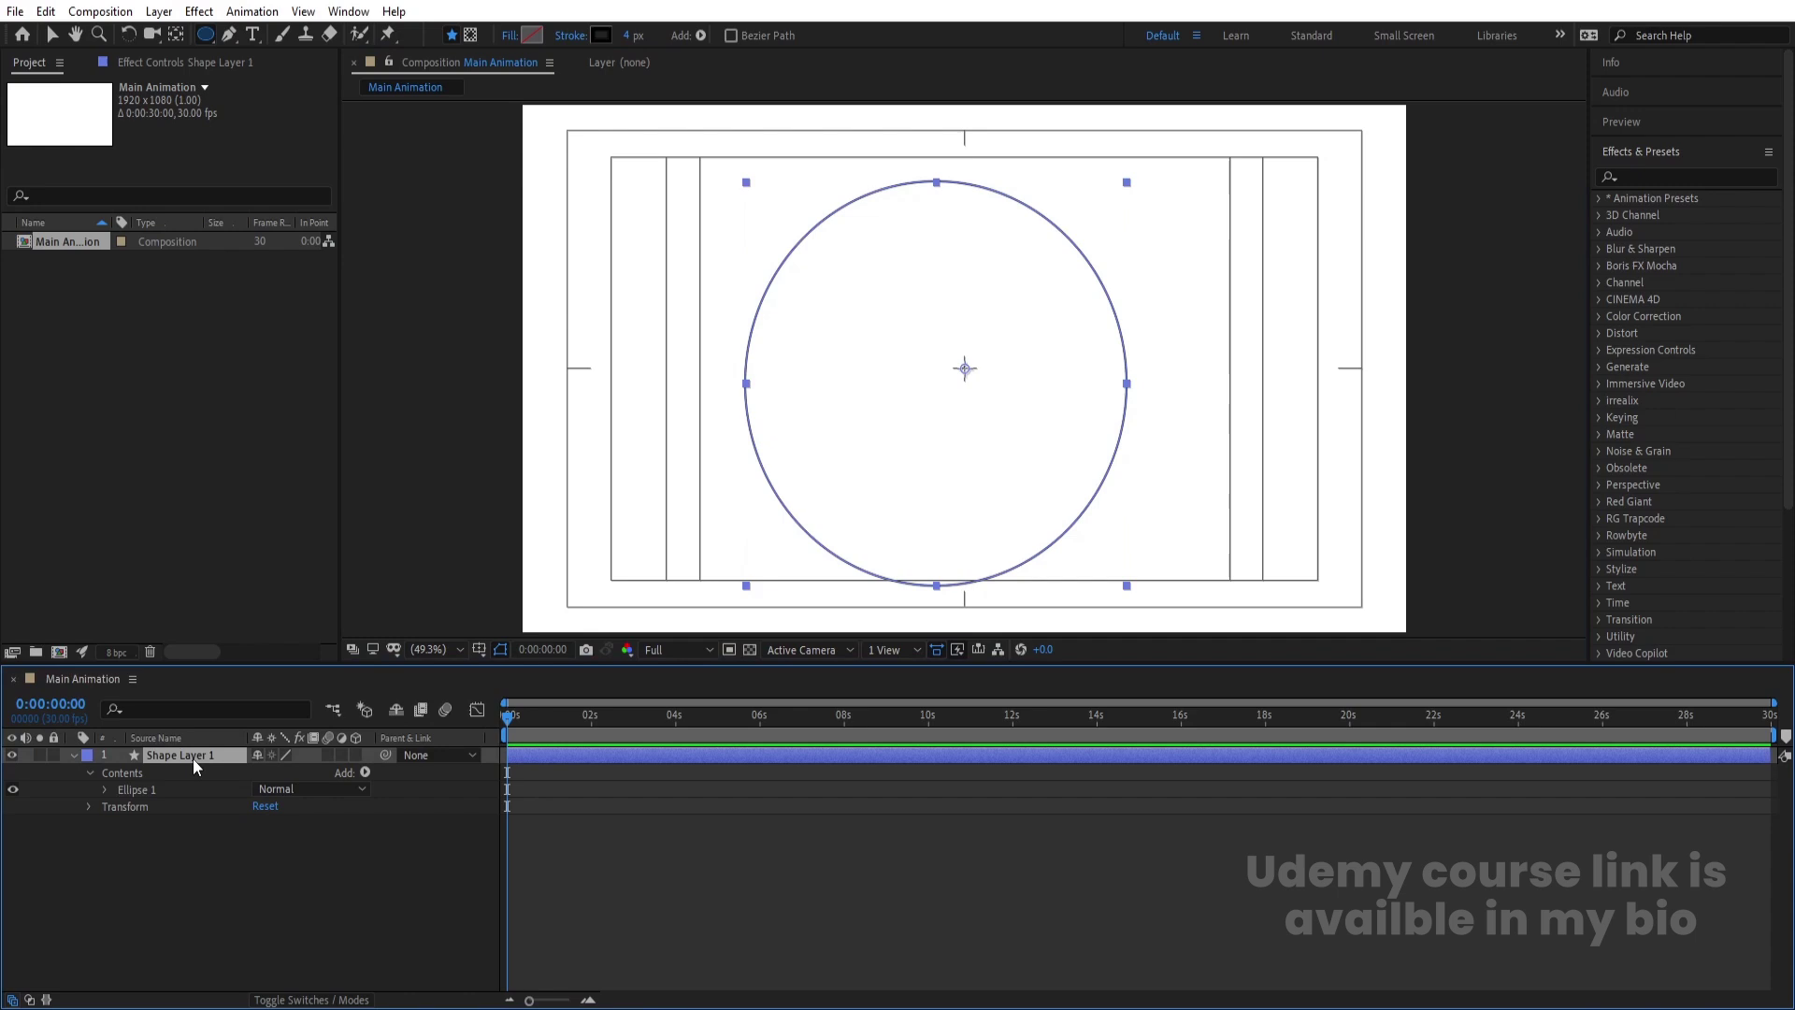
key(ctrl+alt+Home)
Centre the circle horizontally and vertically in the composition with the Align panel.
click(1685, 151)
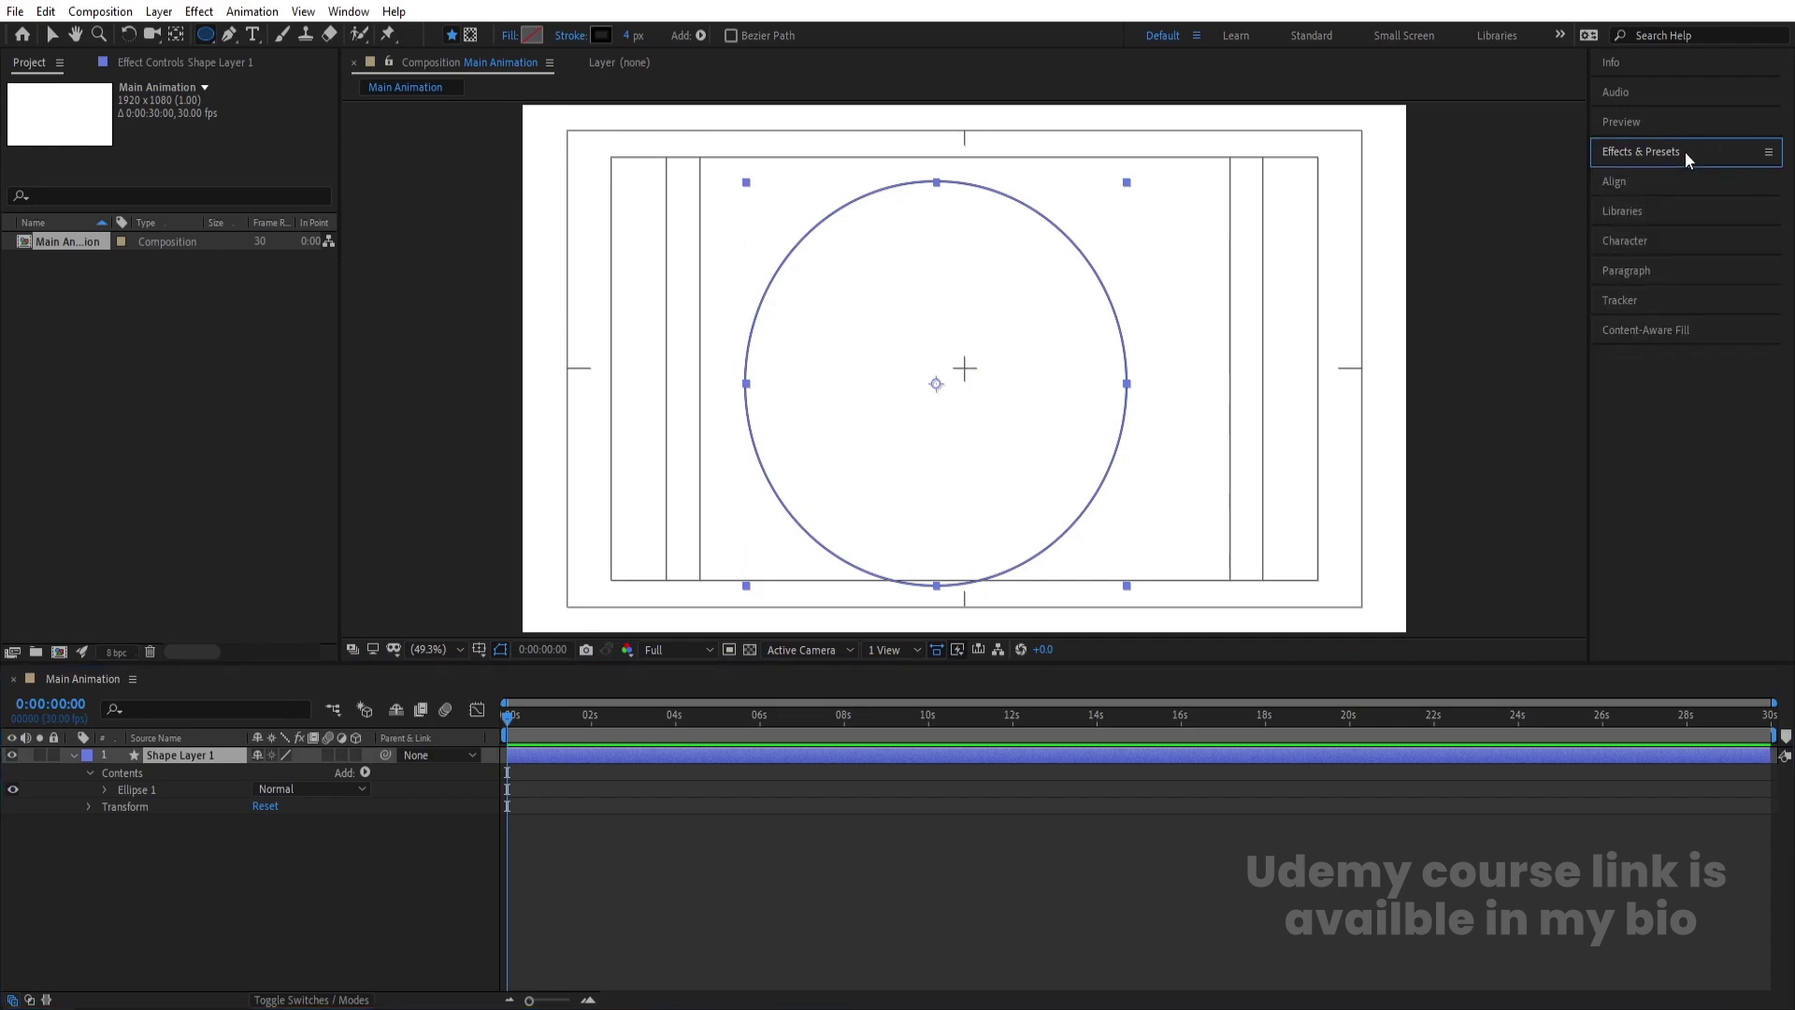
click(1627, 184)
click(1638, 233)
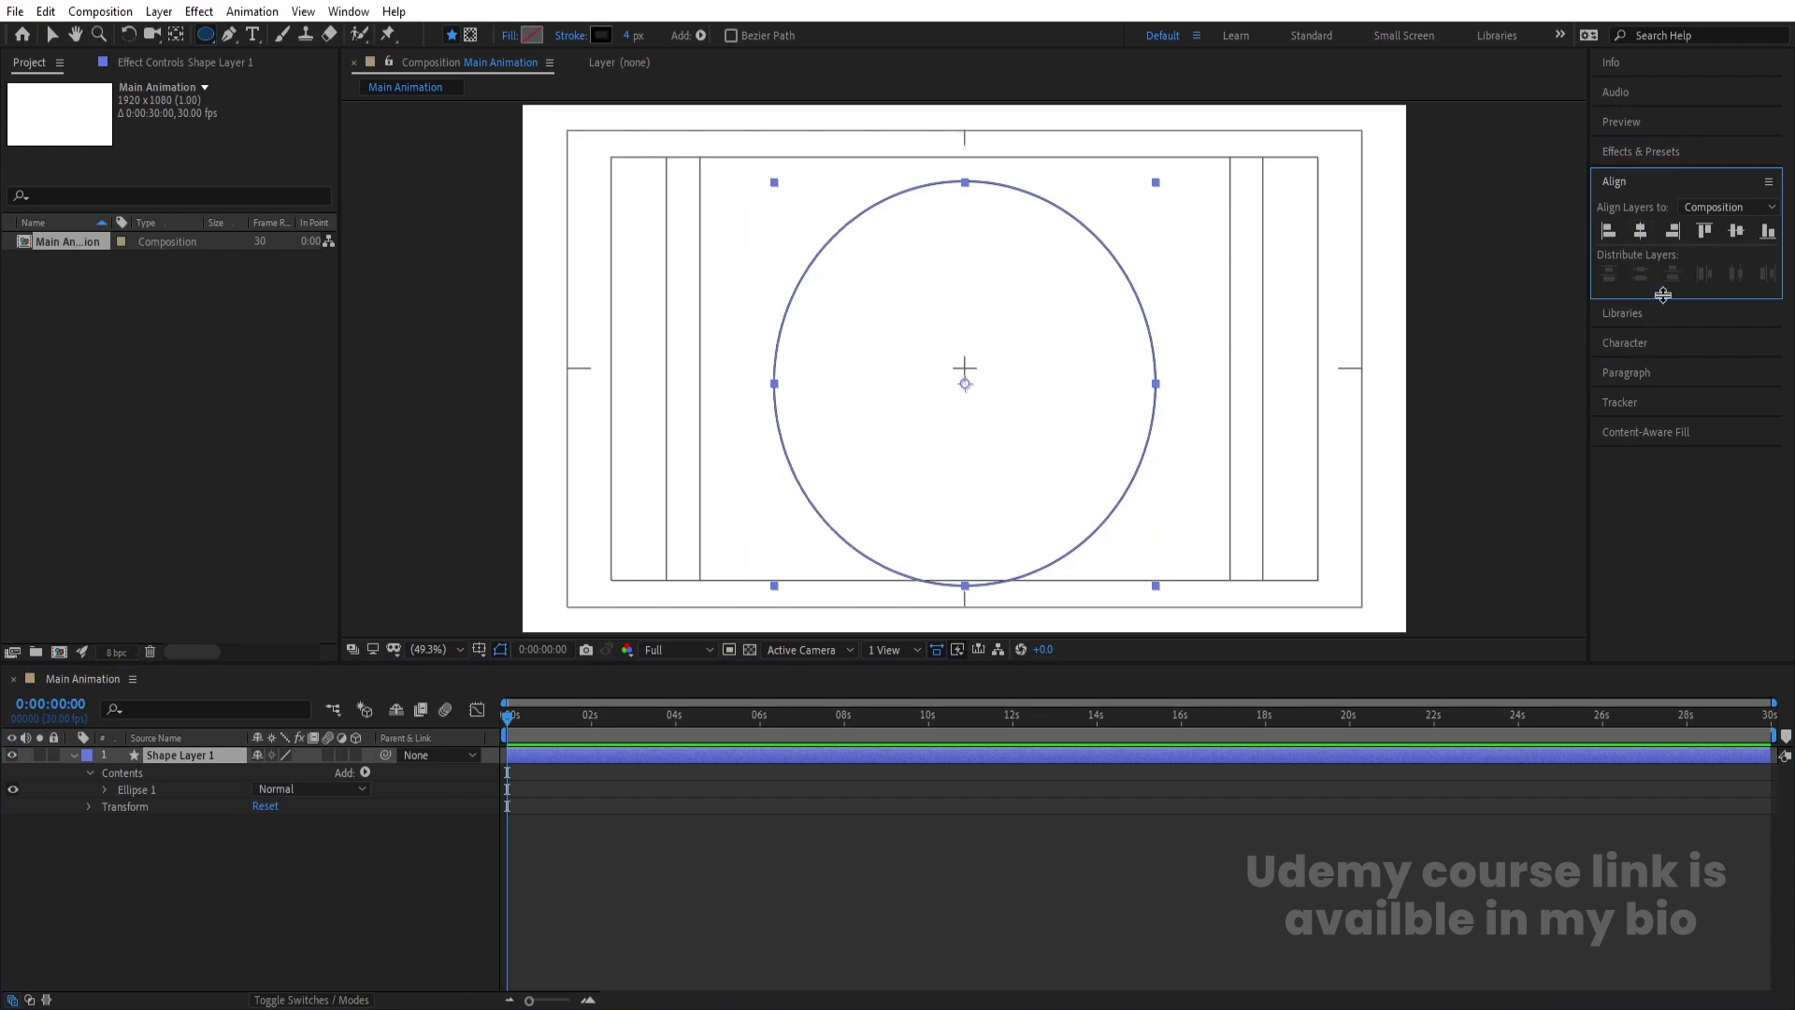
click(1735, 234)
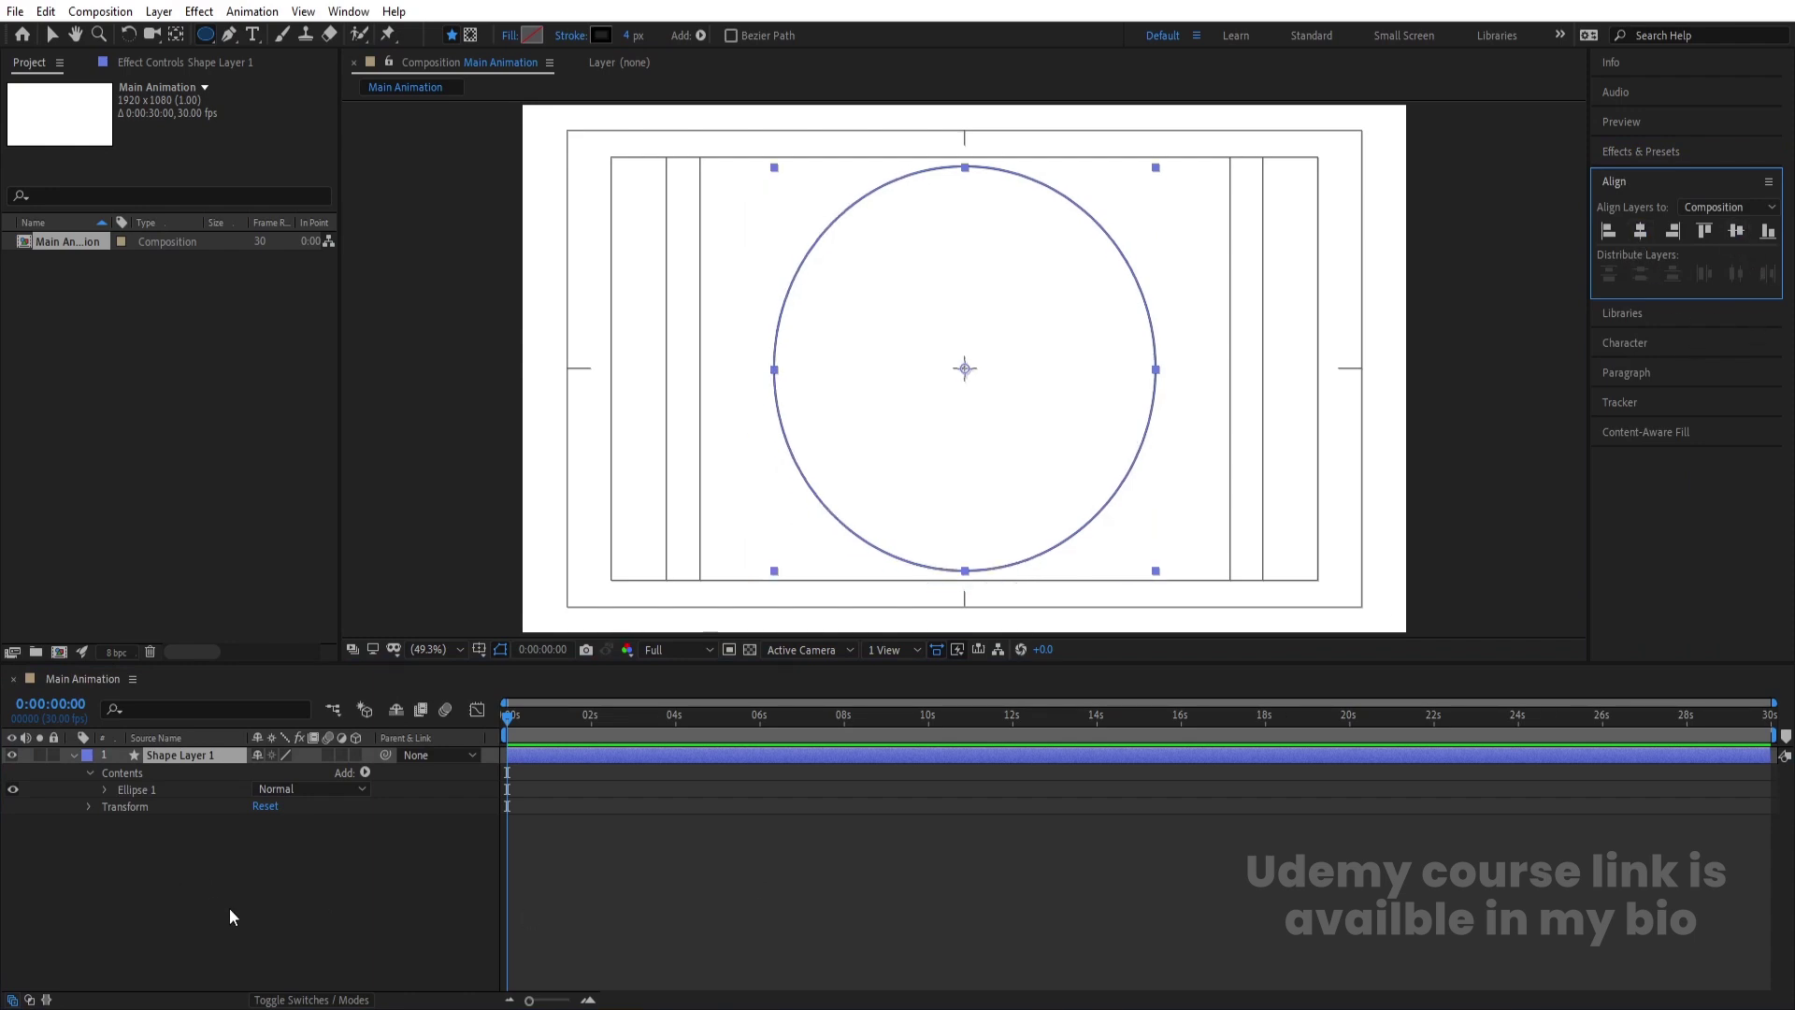
Convert Ellipse Path 1 to a Bezier path and set a Path keyframe at 0 s.
click(108, 789)
click(168, 806)
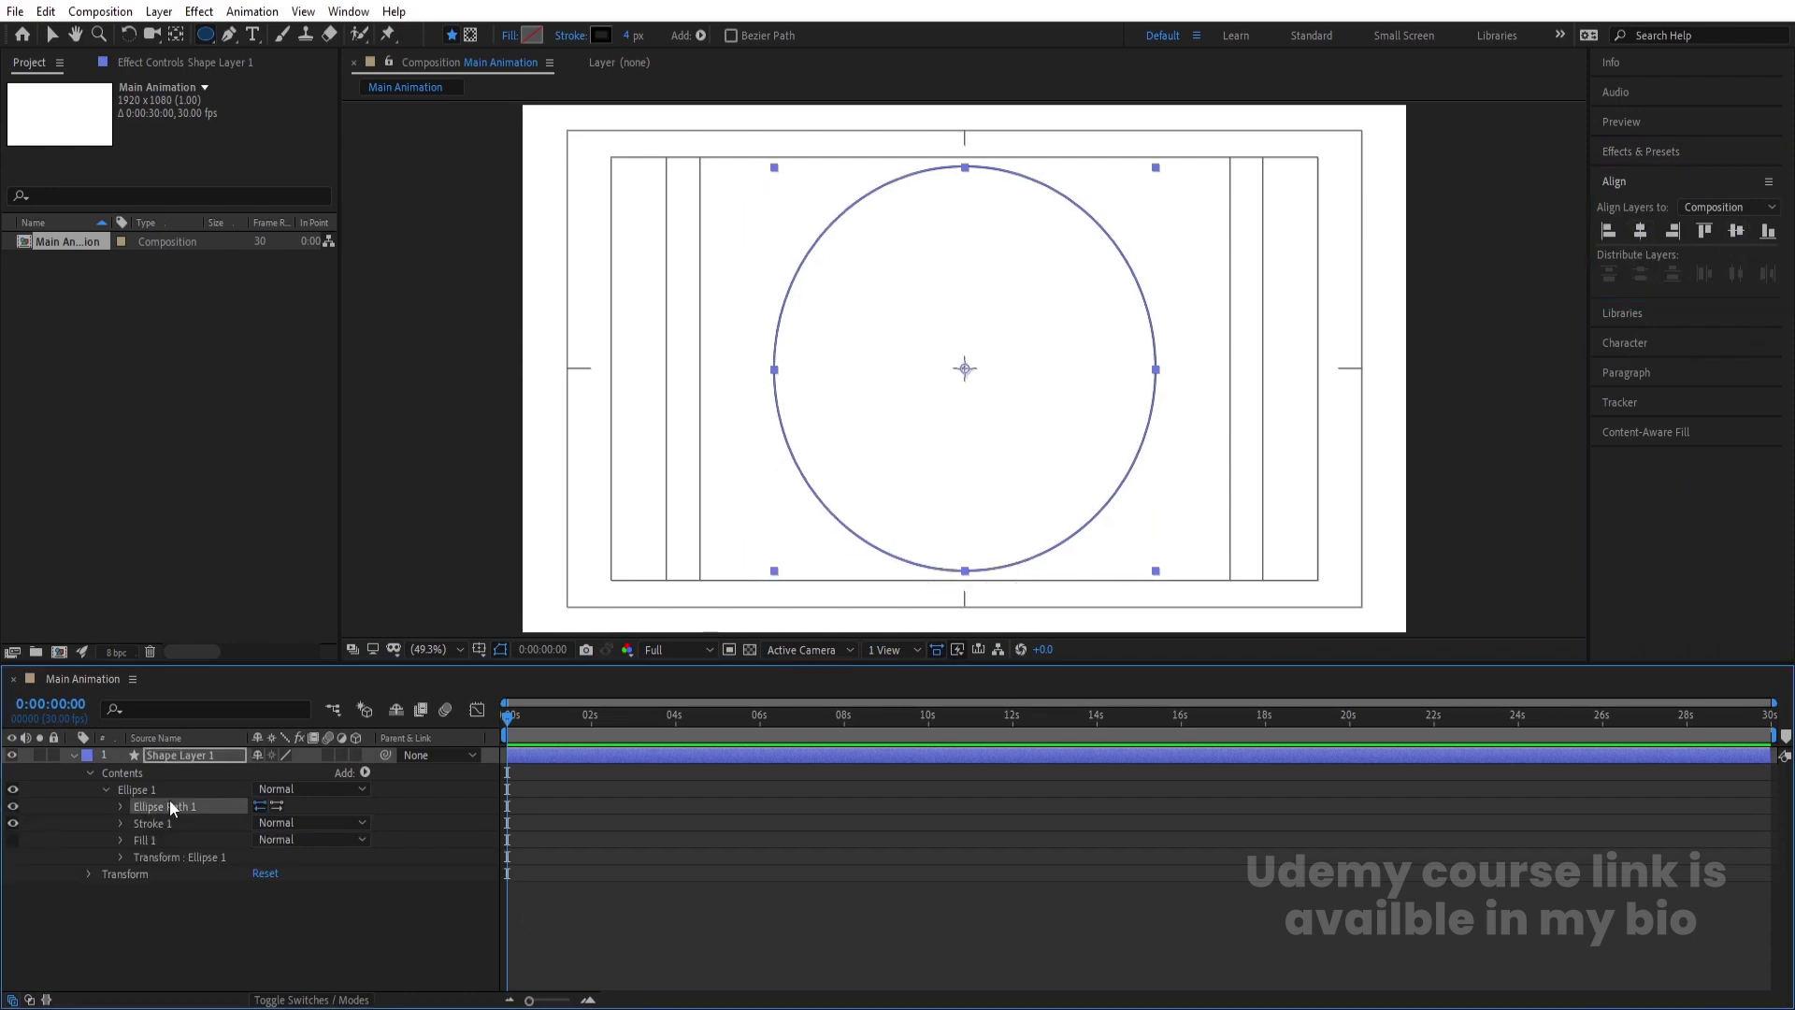
click(121, 806)
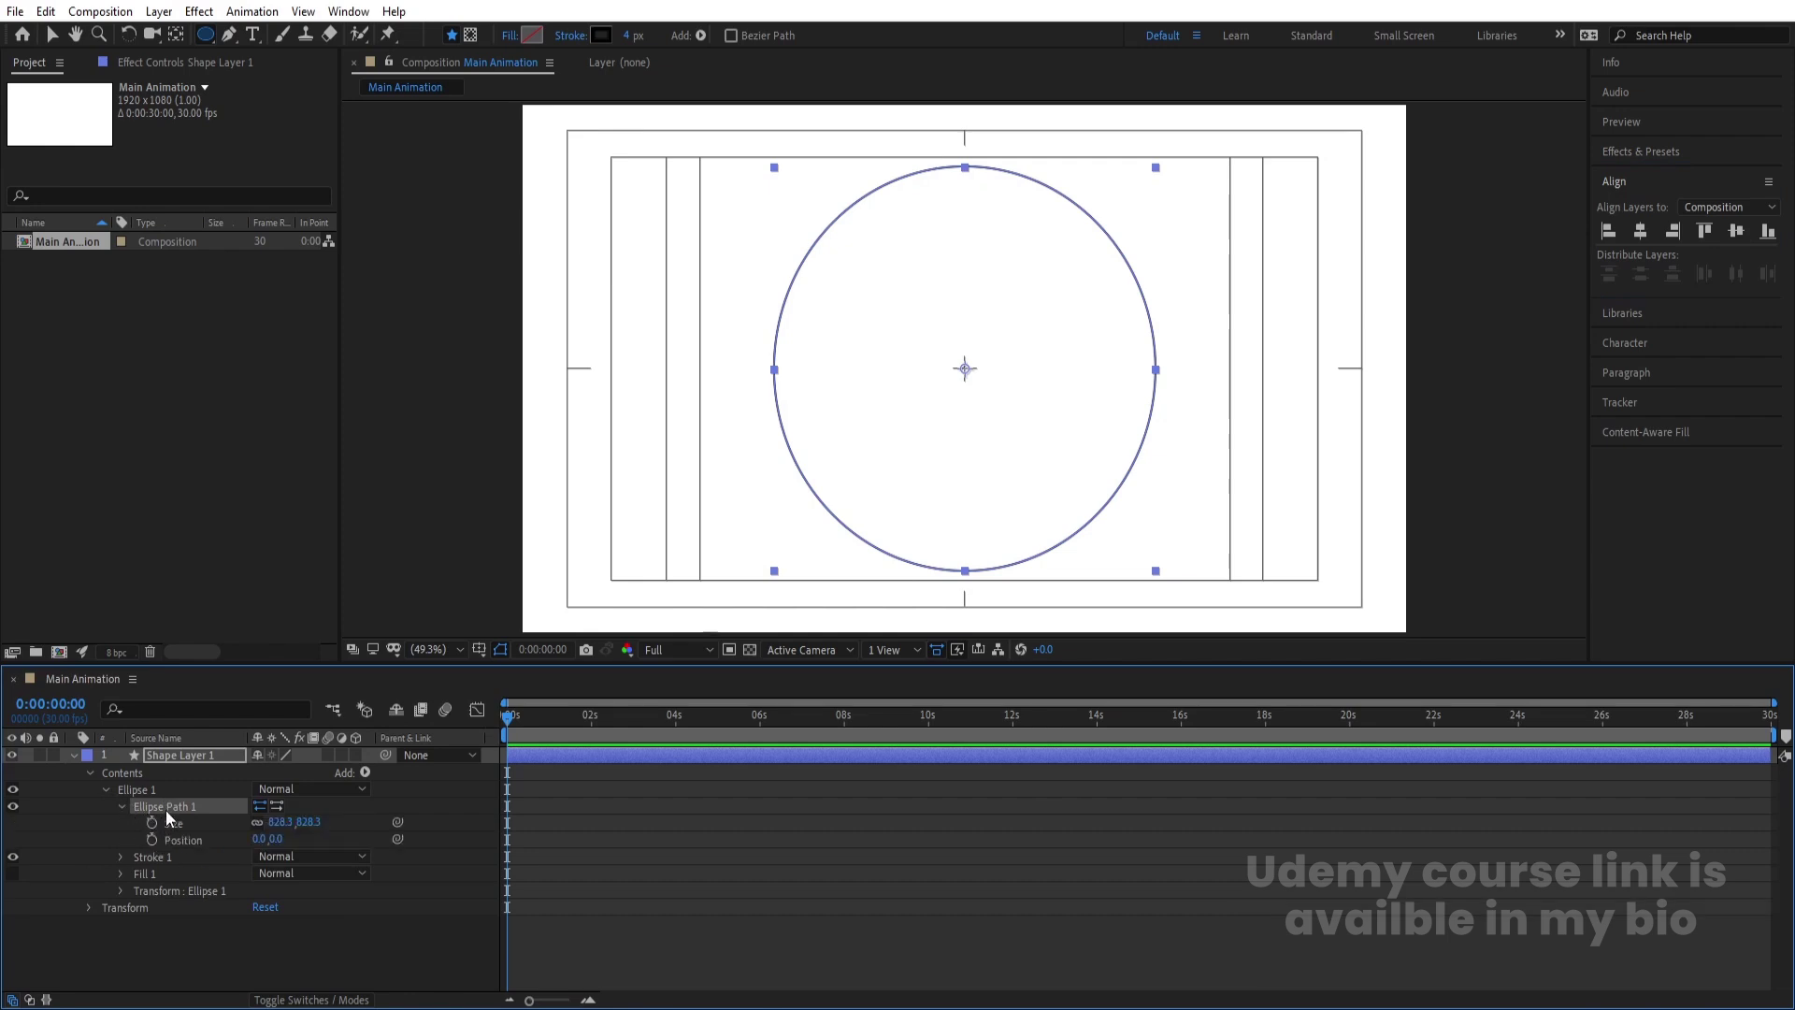
right_click(166, 810)
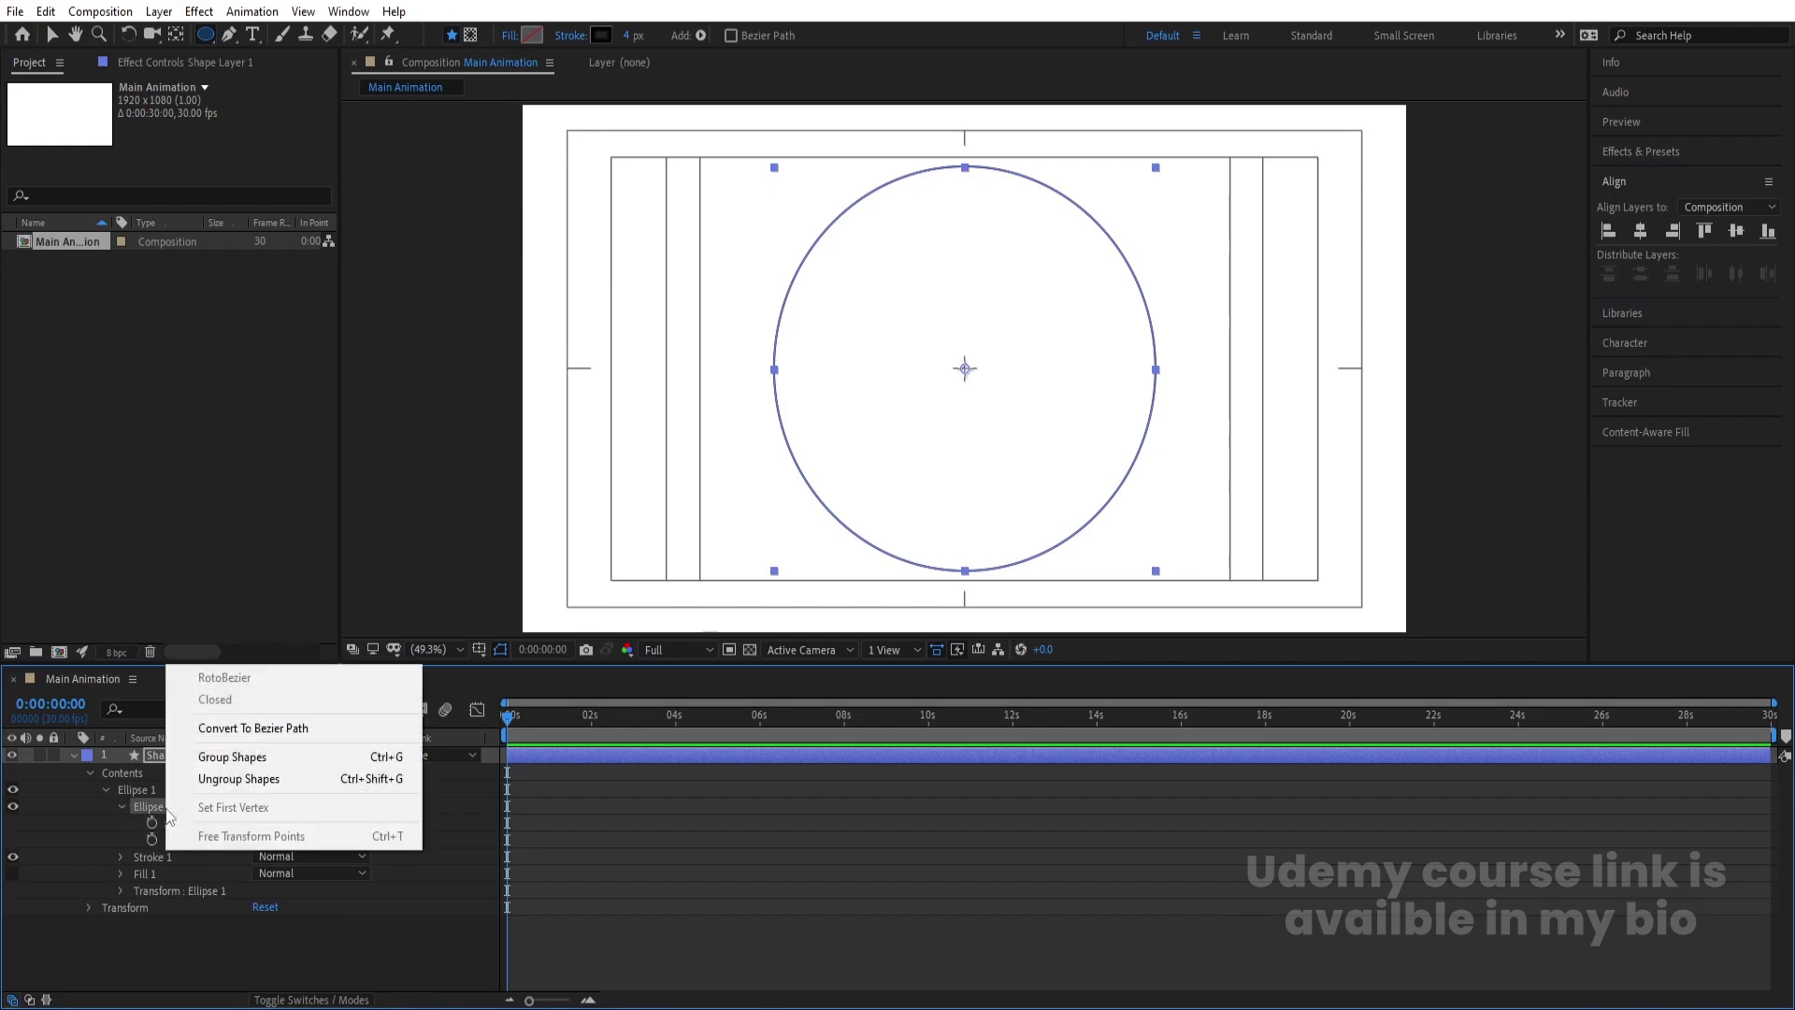
click(247, 732)
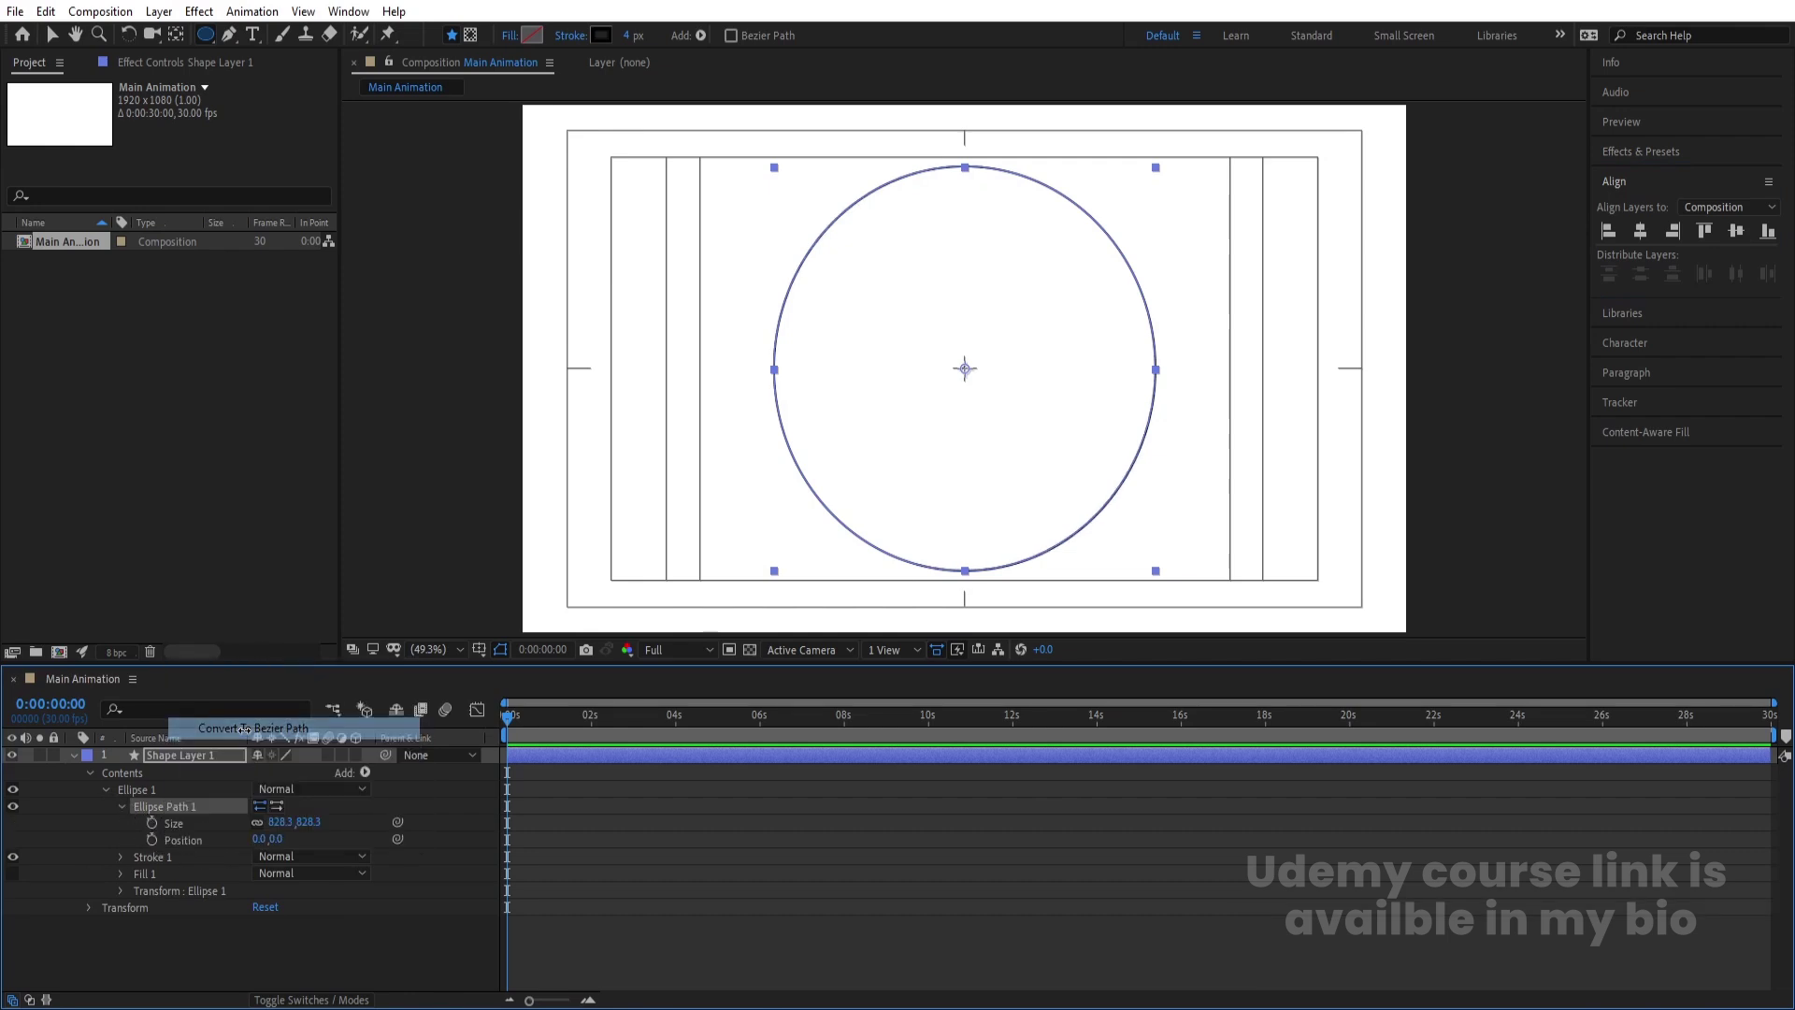
click(121, 806)
click(152, 822)
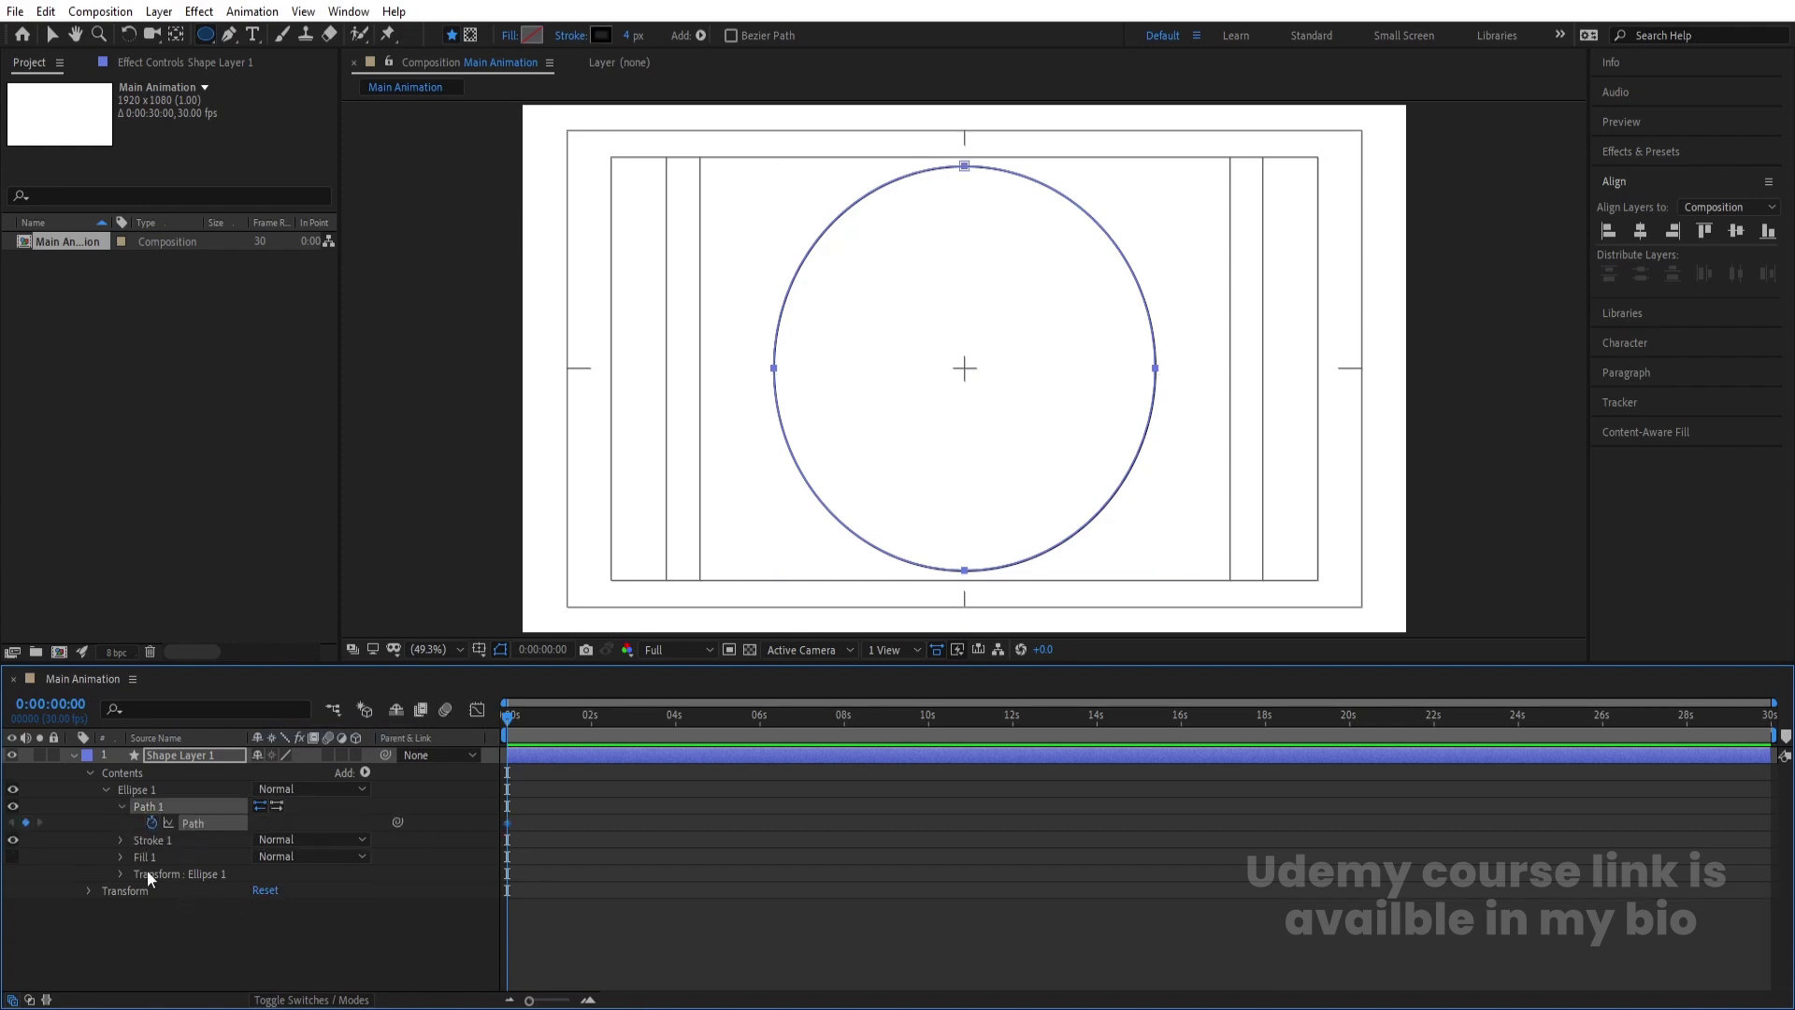
click(73, 754)
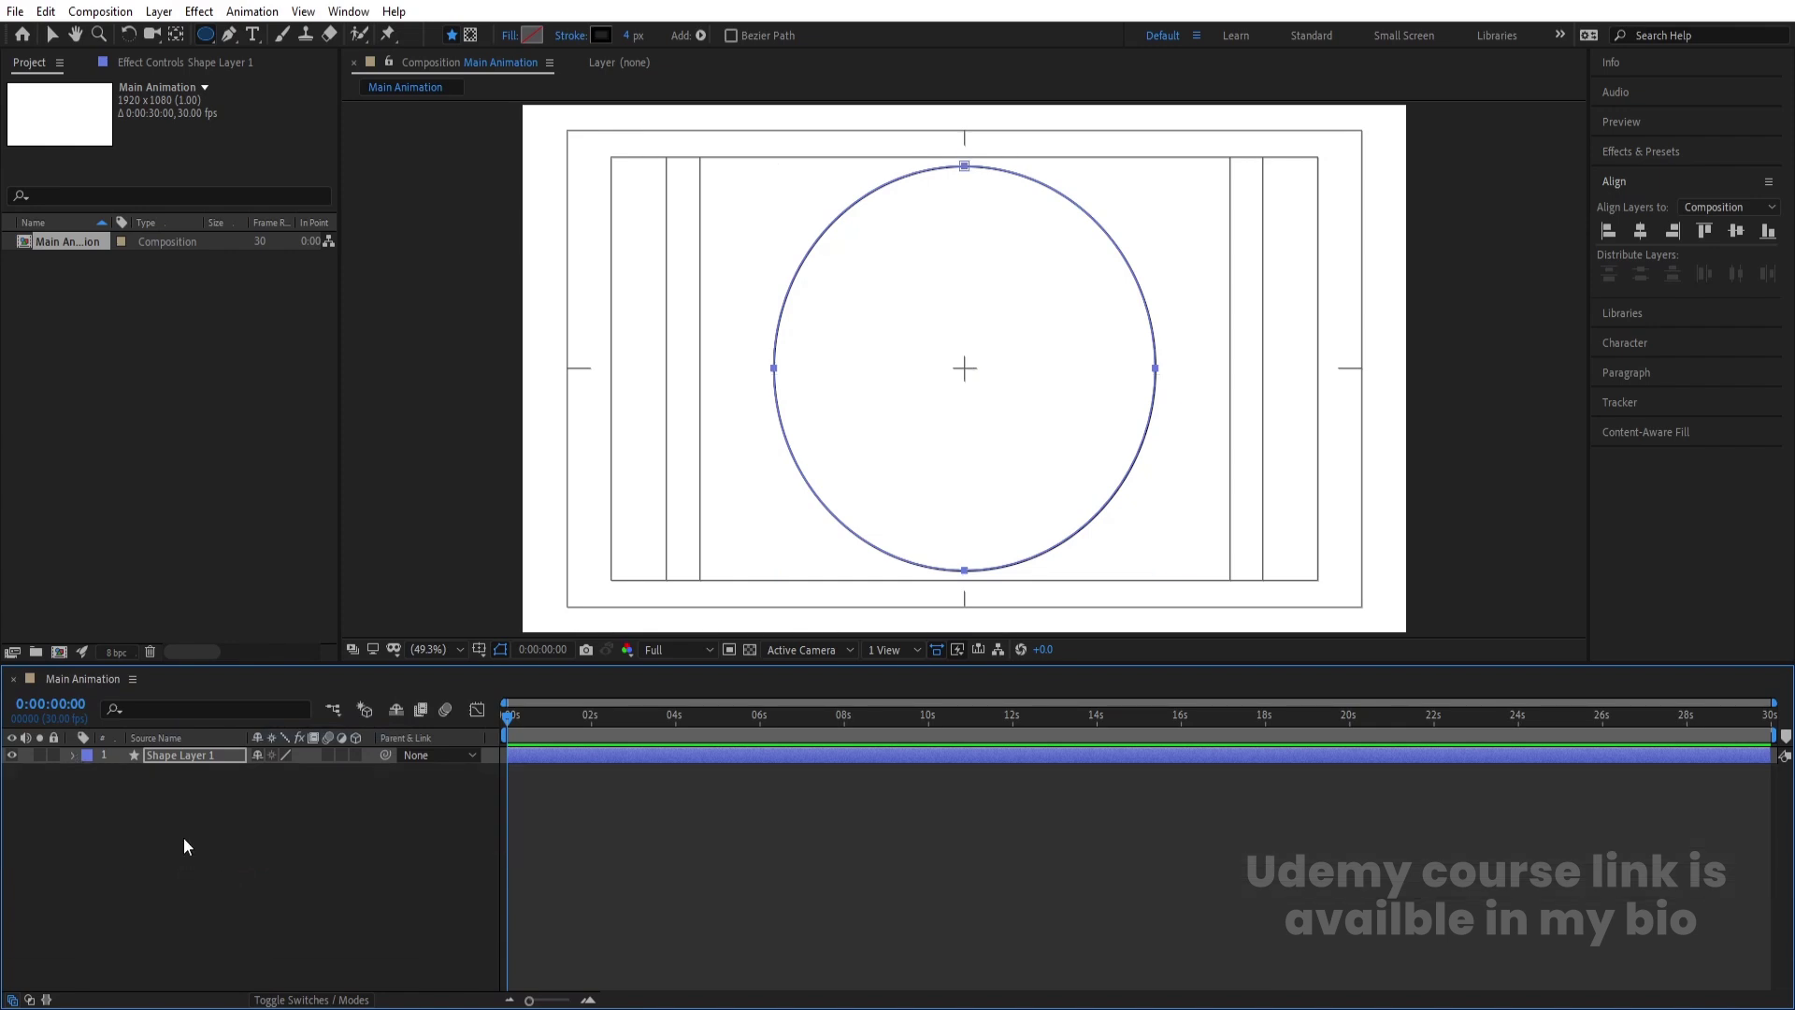
Set up the Type tool with Oswald SemiBold and no stroke.
click(249, 35)
click(334, 887)
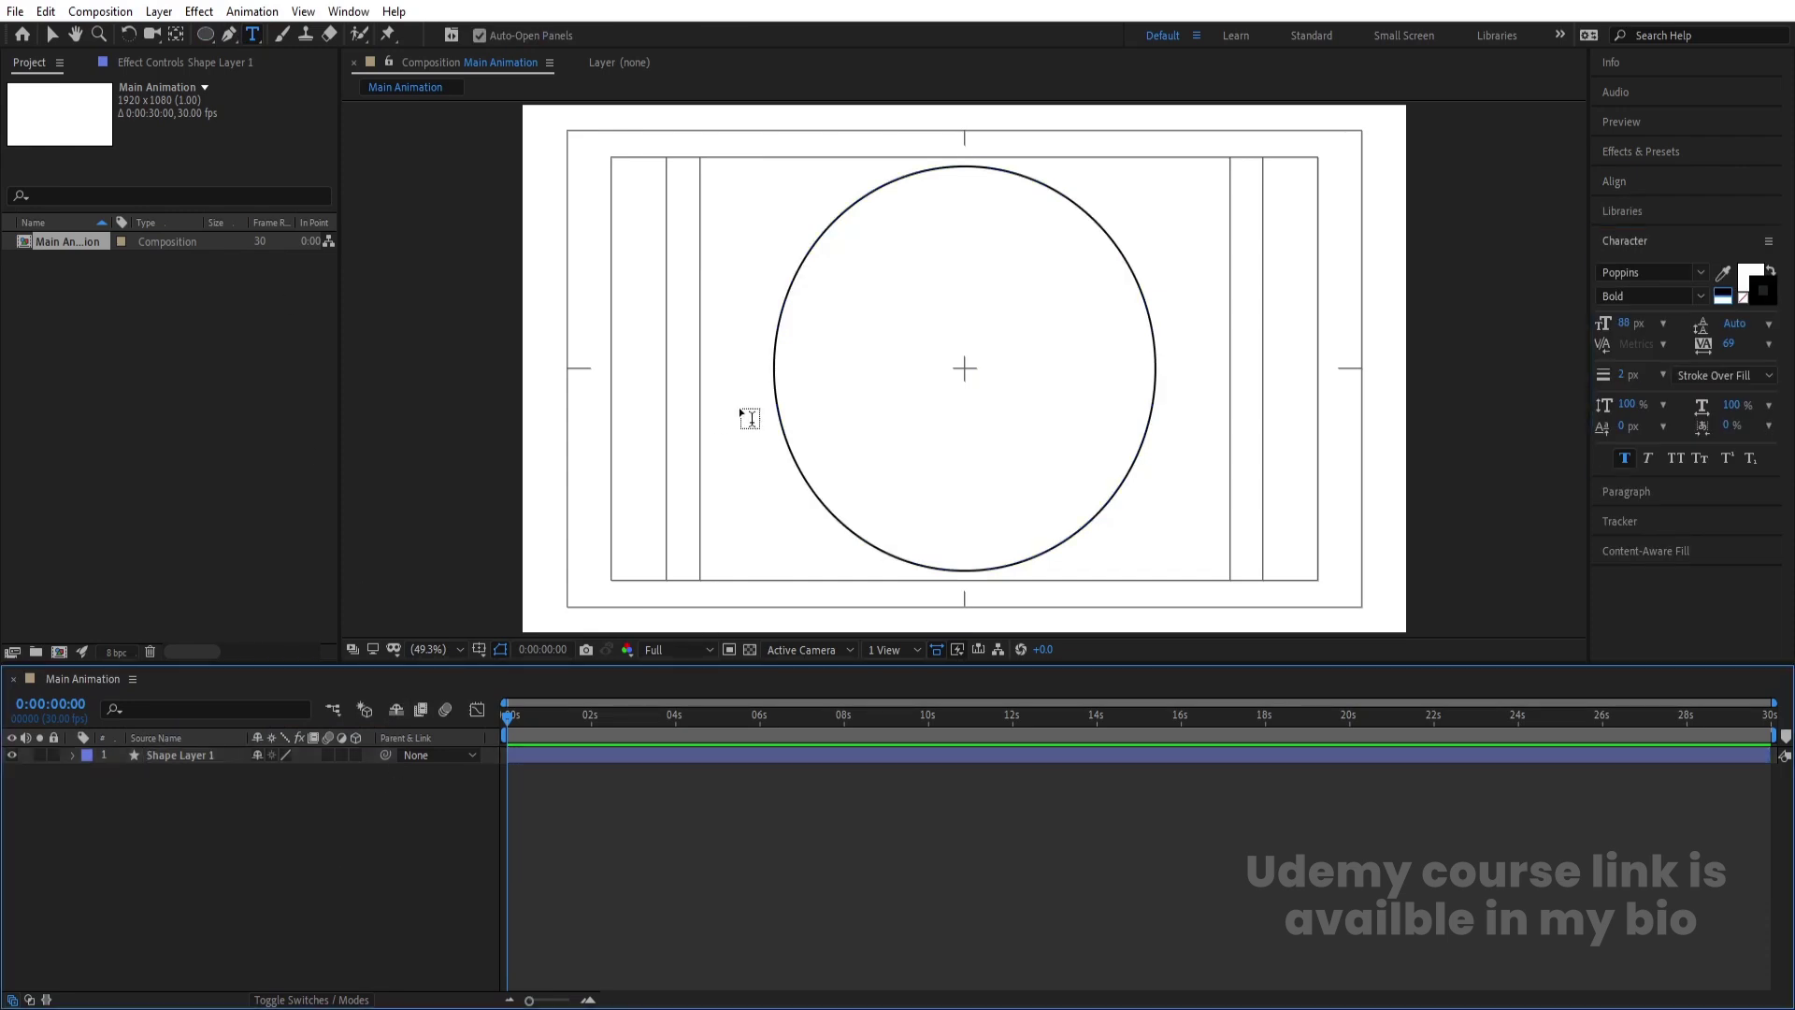
click(1743, 295)
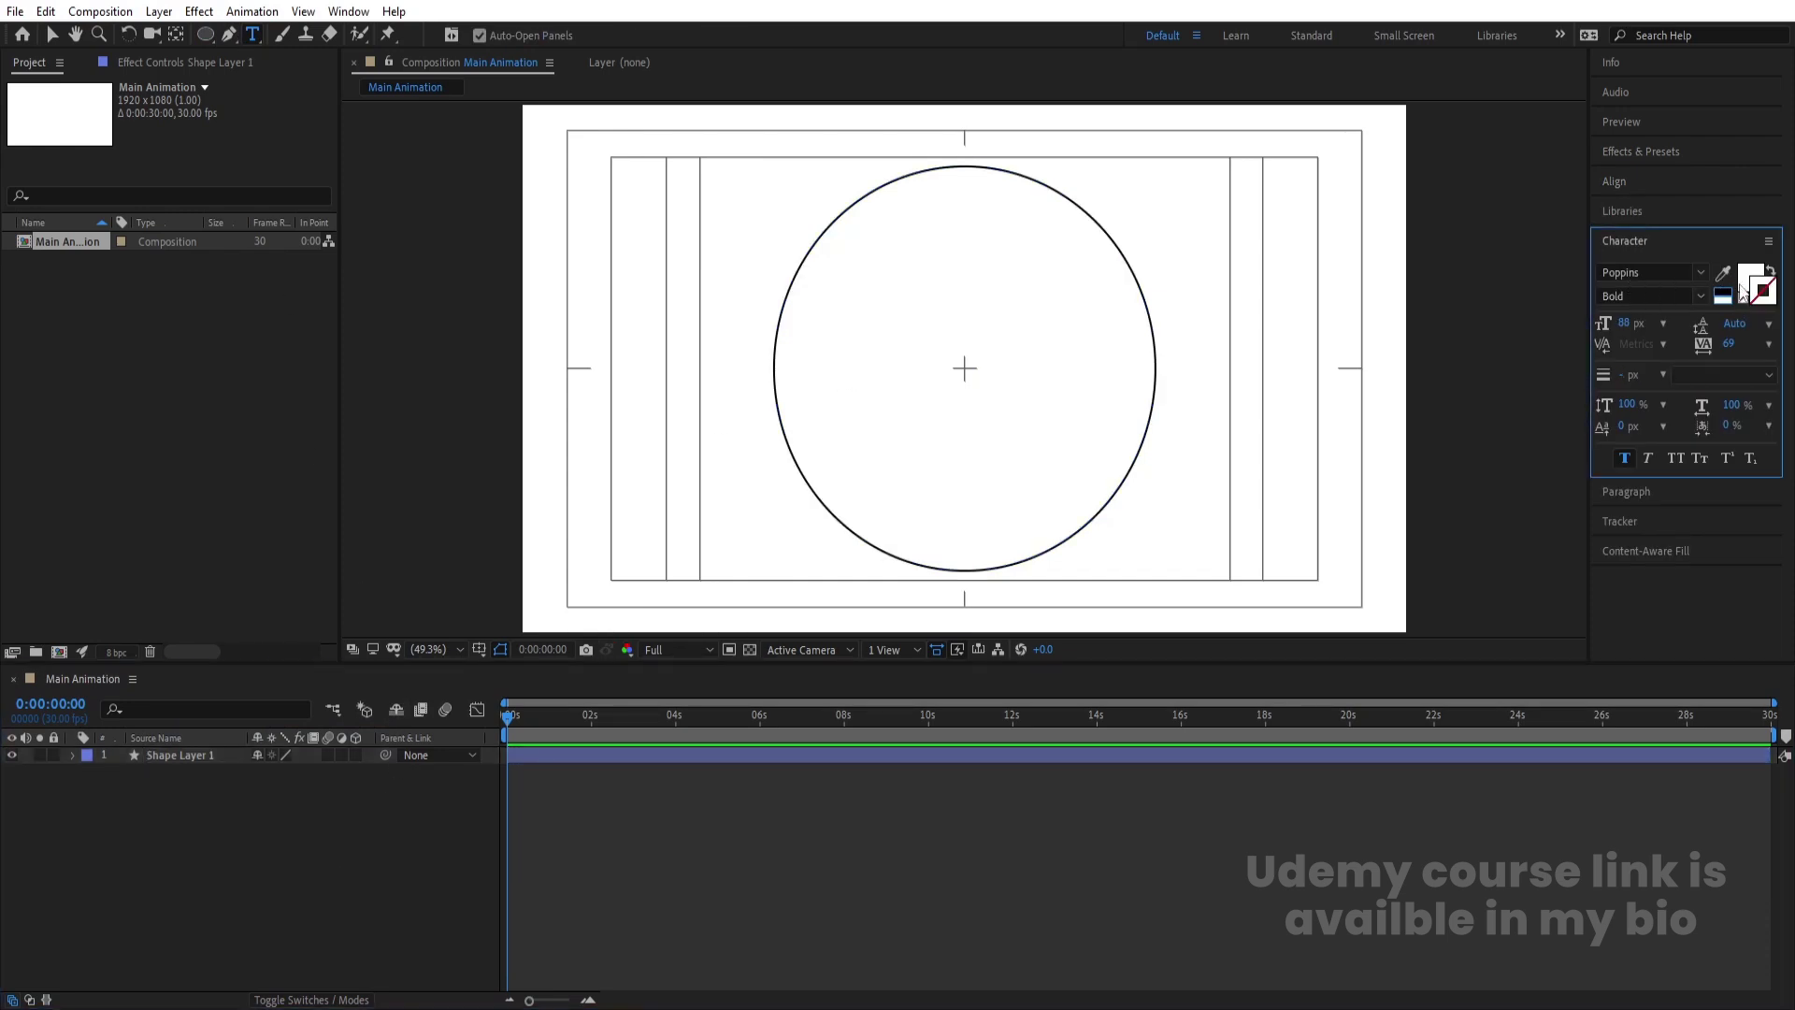
click(1662, 269)
text(osw)
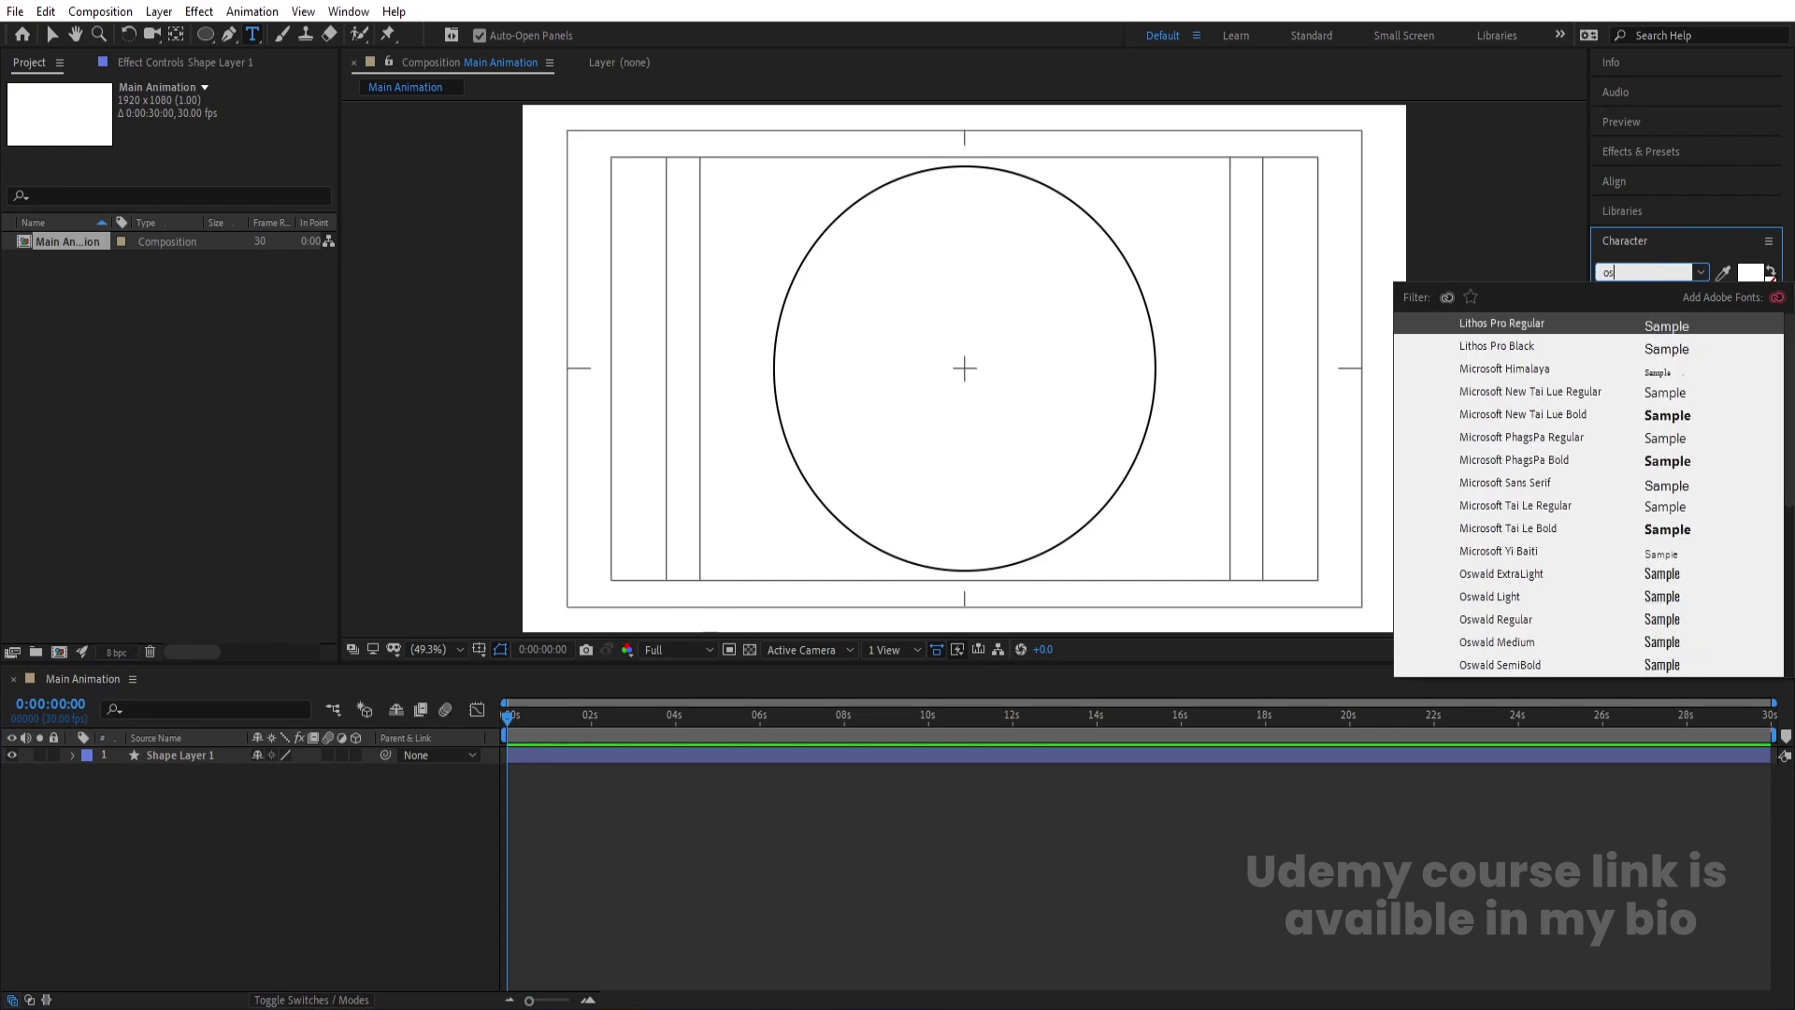
click(1661, 422)
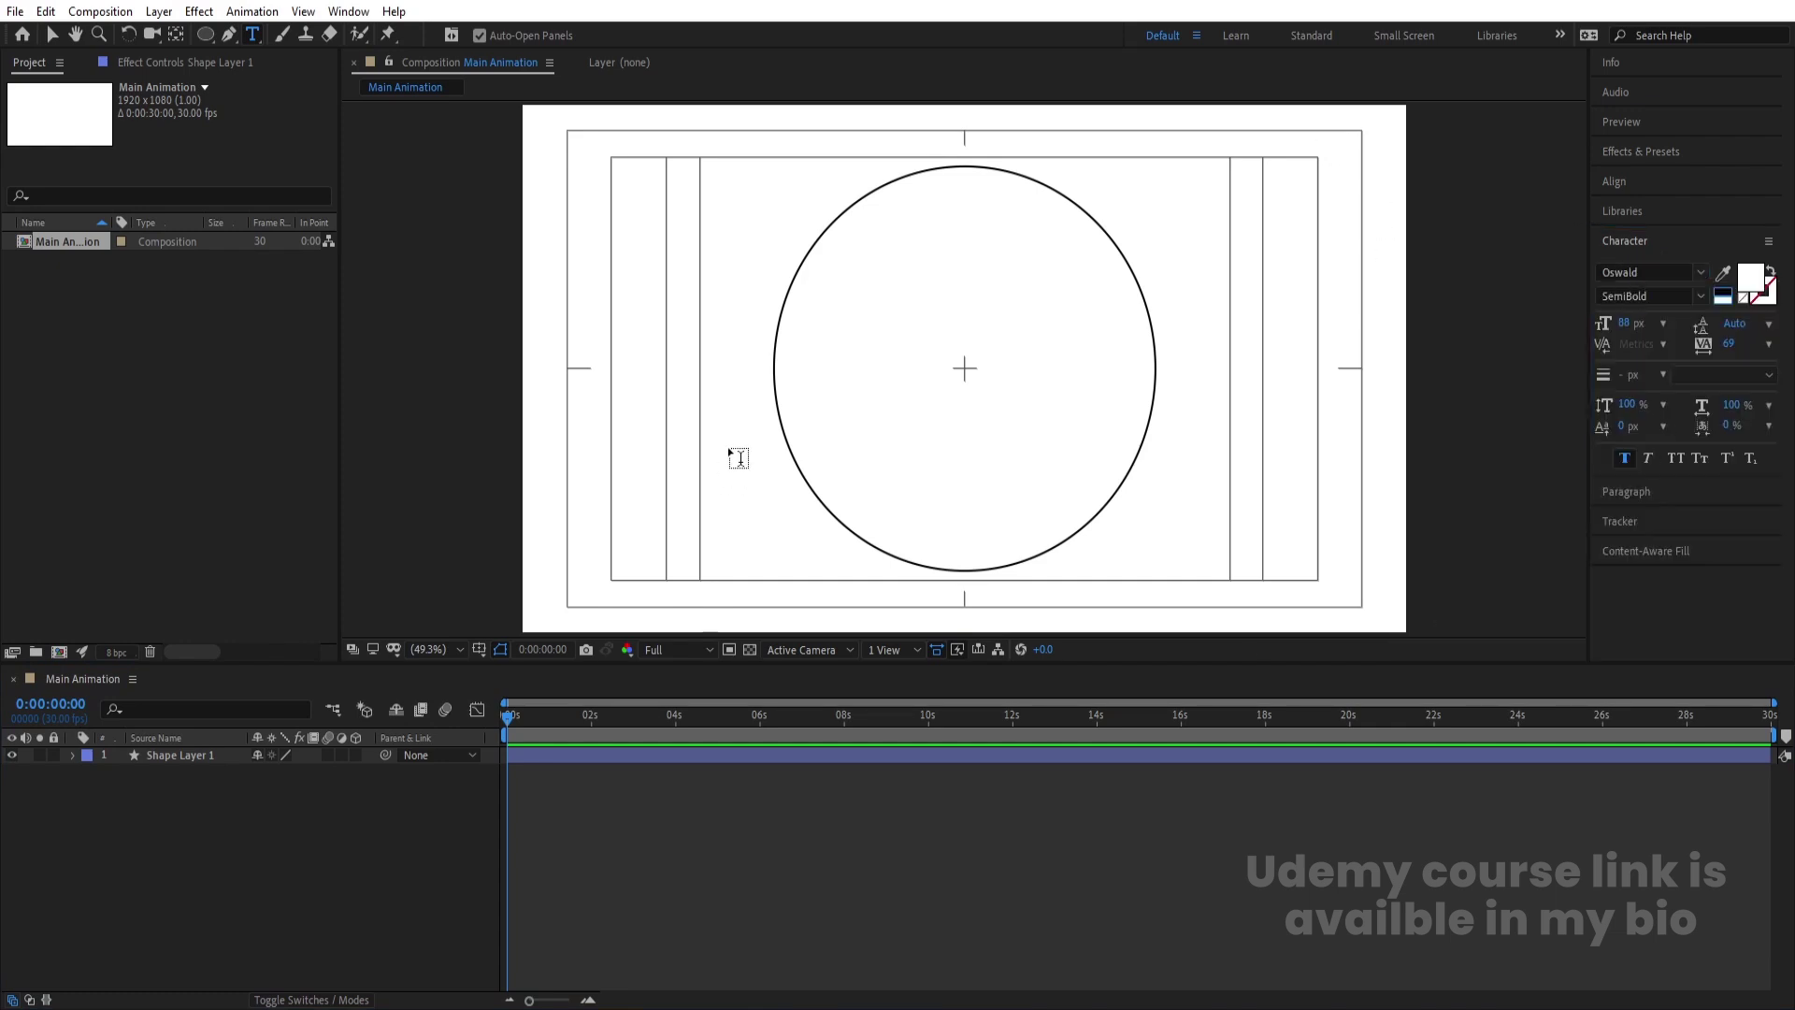
Type 'MOTION GRAPHICS' in black with tighter tracking and Faux Bold off.
click(699, 438)
text(MO)
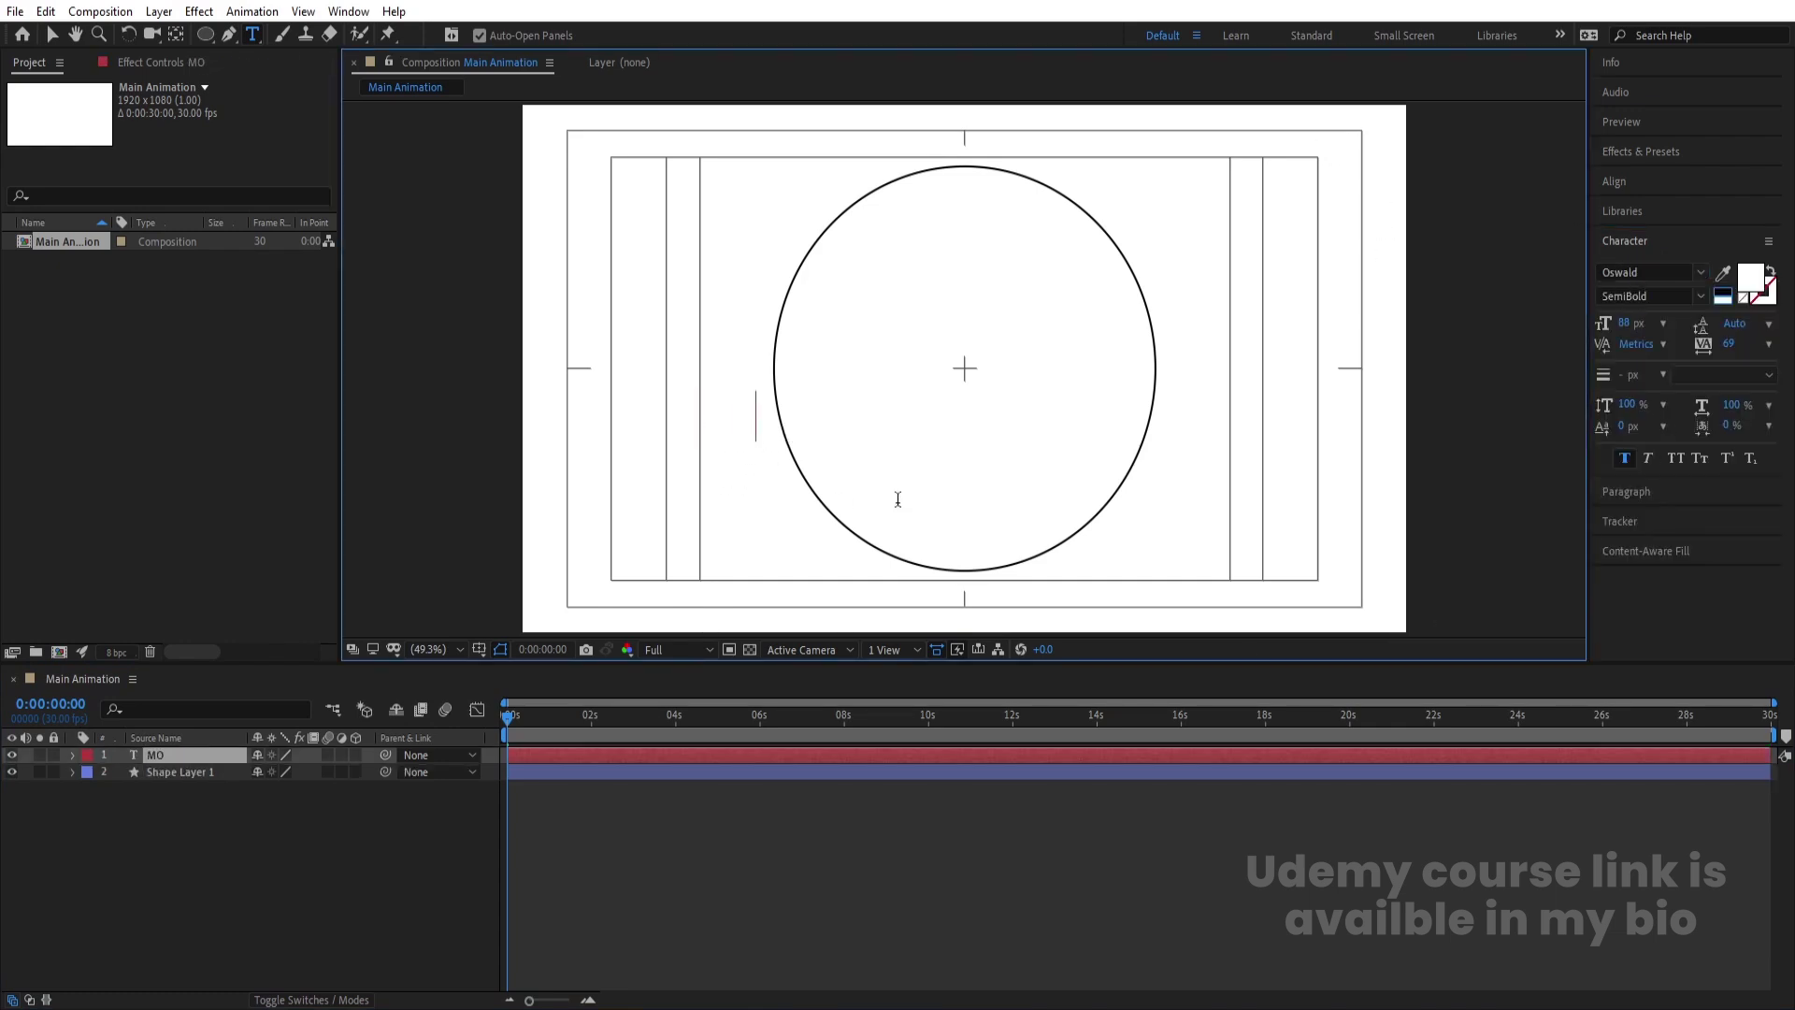
text(TION GRAPHICS)
key(ctrl+a)
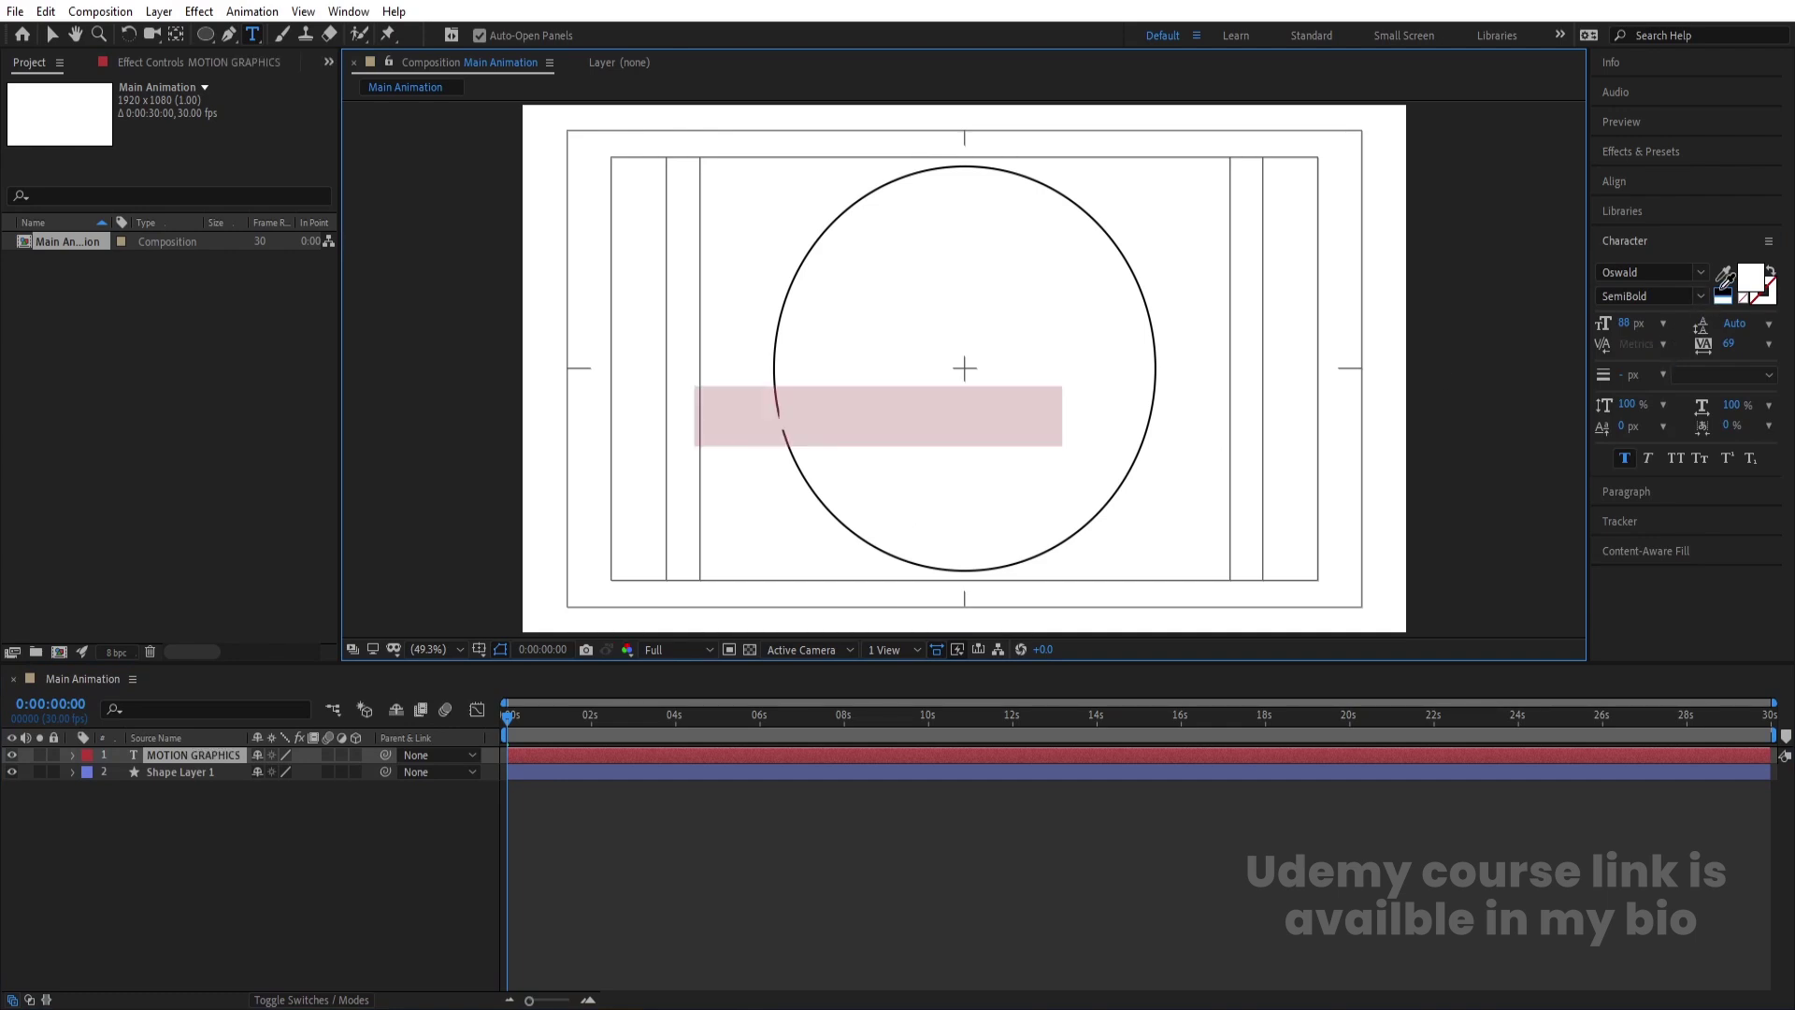
click(1722, 293)
mouse_move(1712, 339)
mouse_down()
mouse_move(1655, 344)
mouse_move(1720, 343)
mouse_up()
click(1621, 460)
Centre the text layer's anchor point and align it horizontally to the composition.
click(239, 872)
click(184, 755)
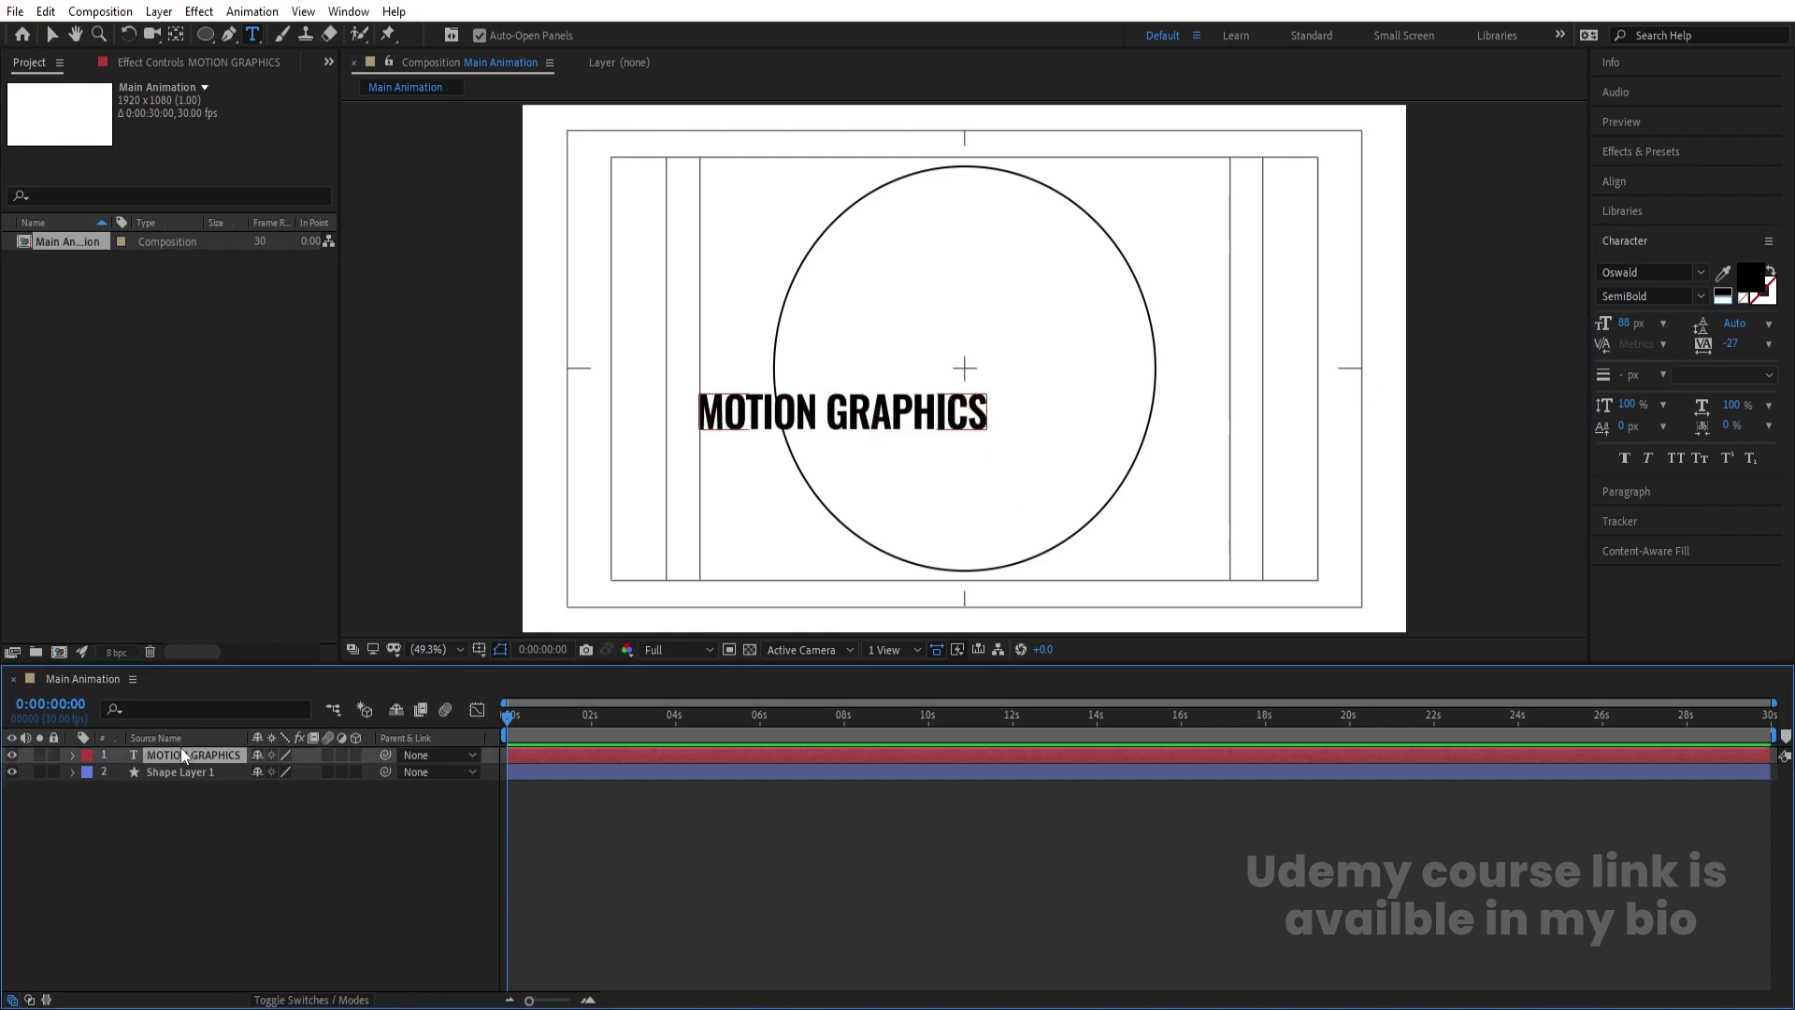
key(ctrl+alt+Home)
click(1625, 181)
click(1642, 230)
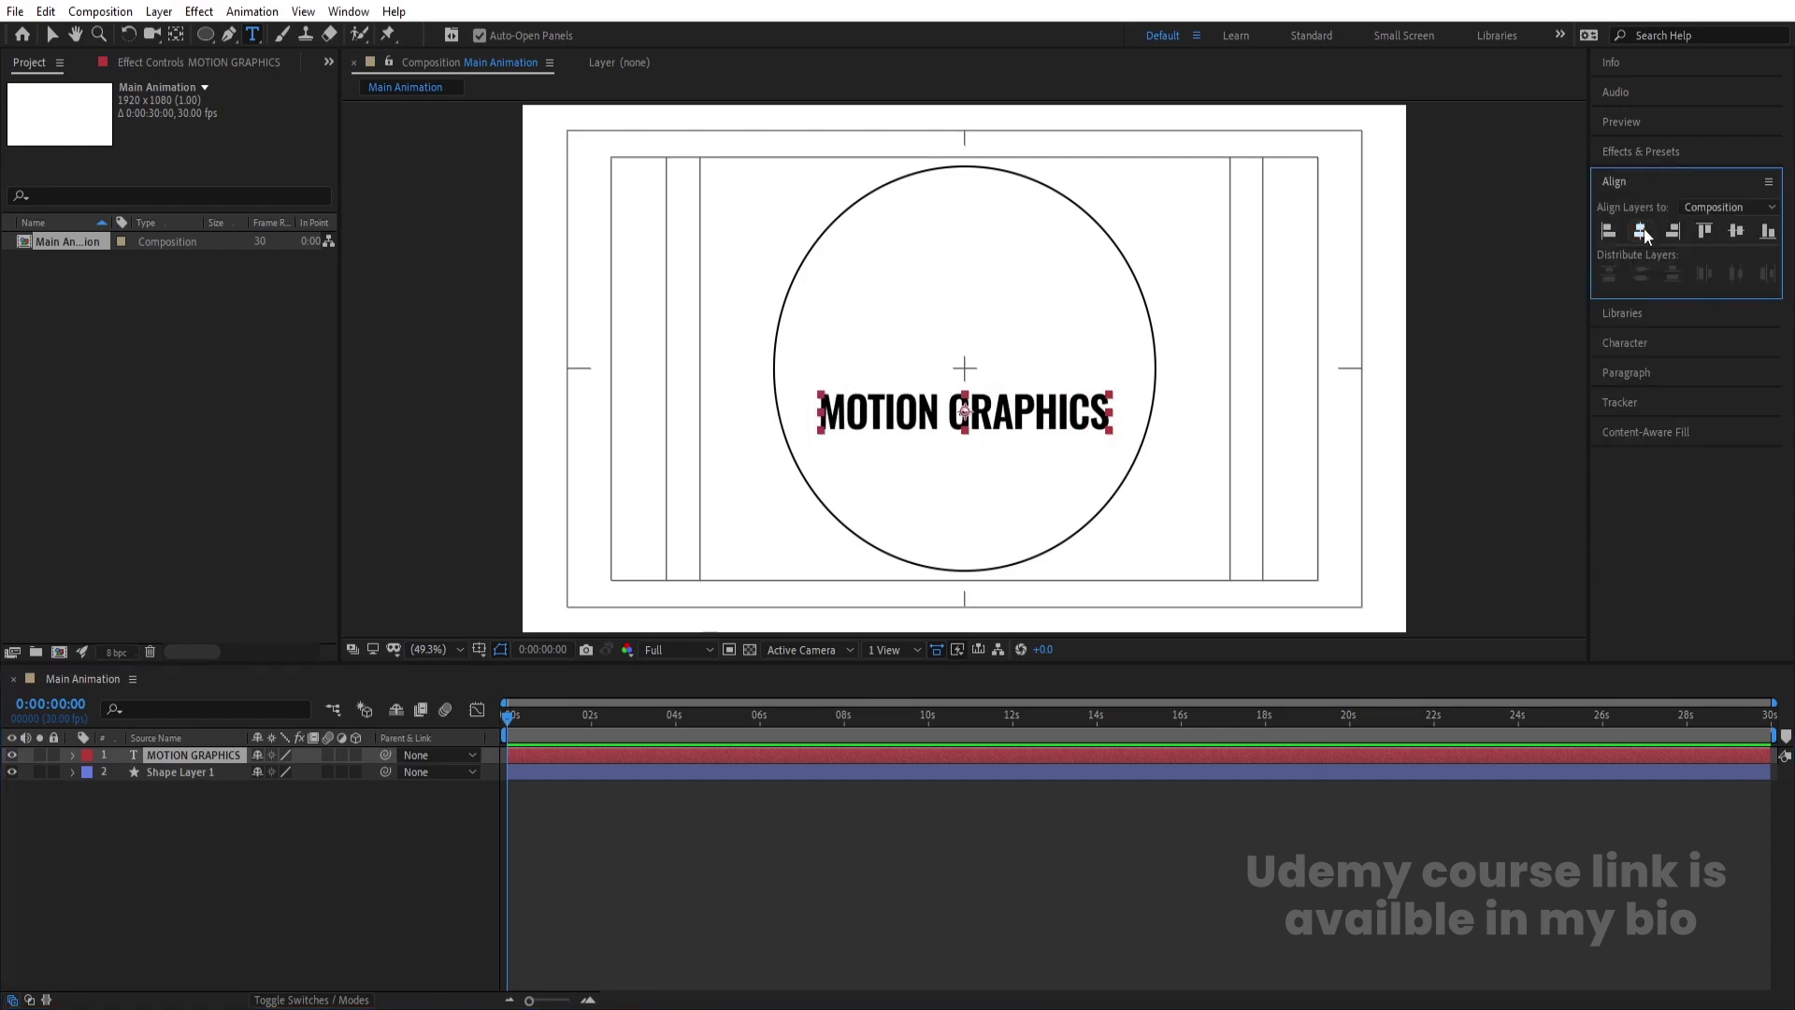
Centre the text vertically, add a two-point mask path and keyframe Mask Path at 0 s.
click(1736, 231)
click(233, 42)
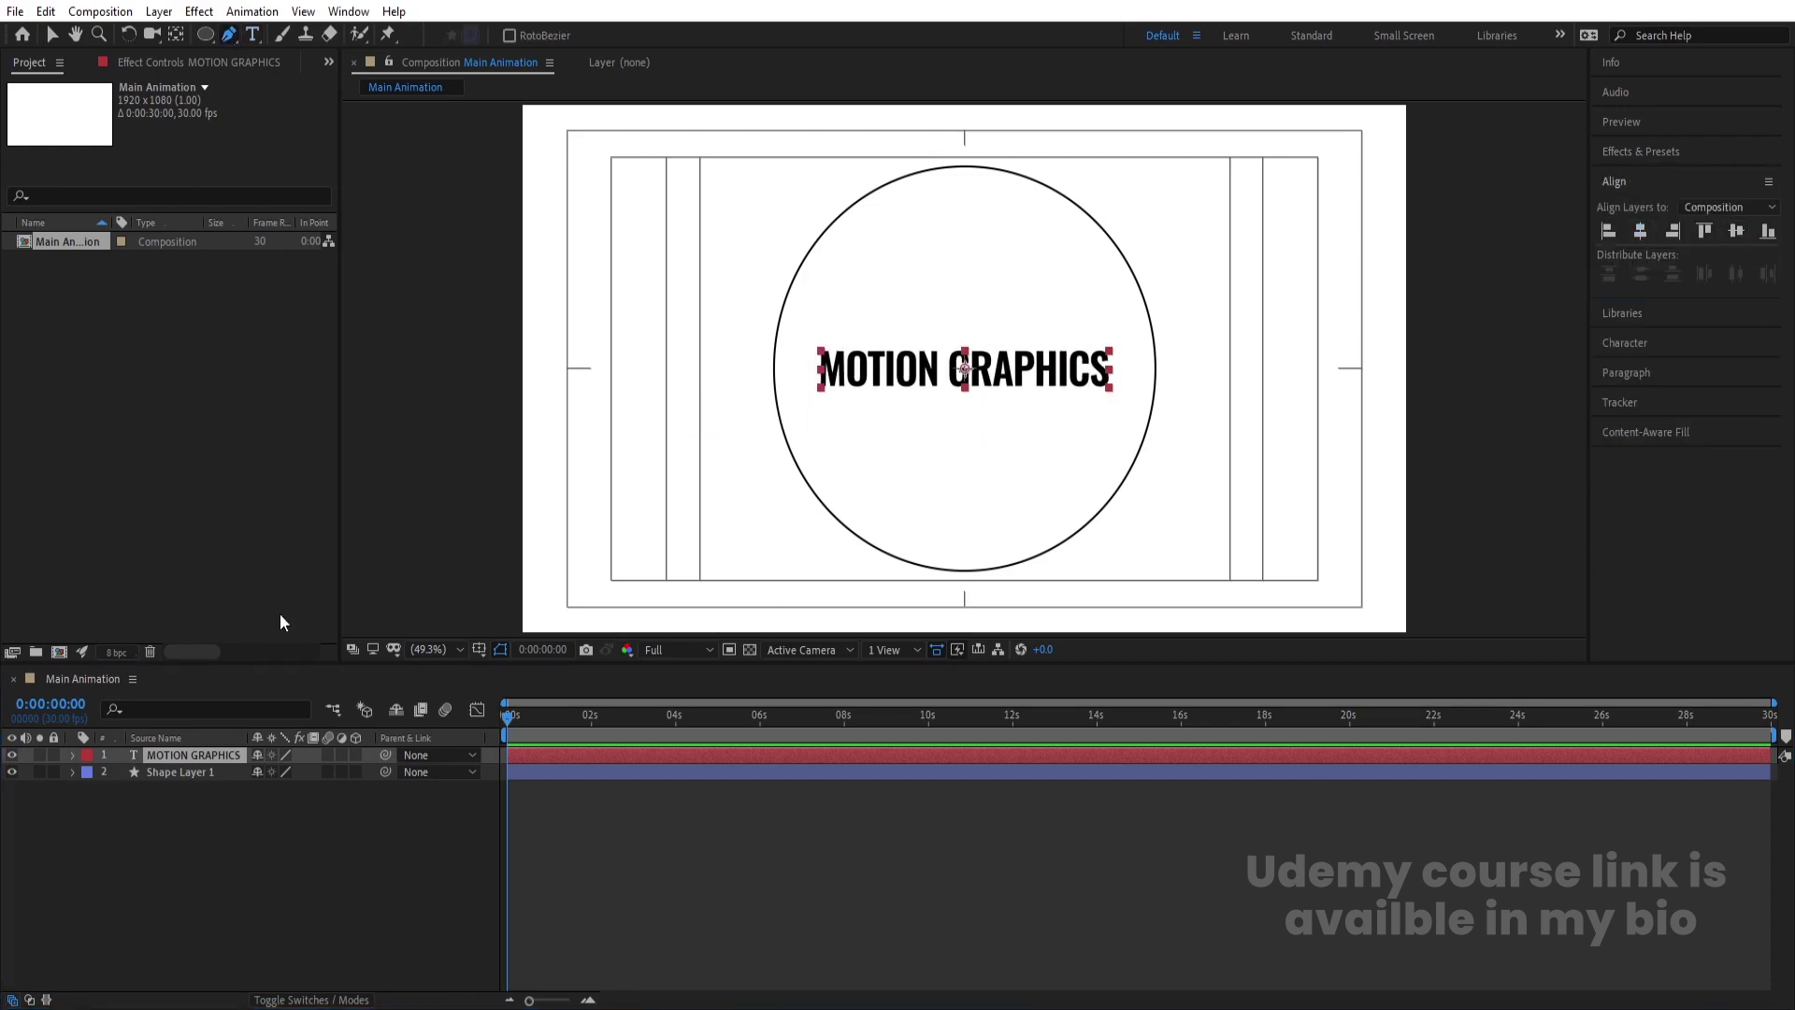
click(836, 392)
click(981, 280)
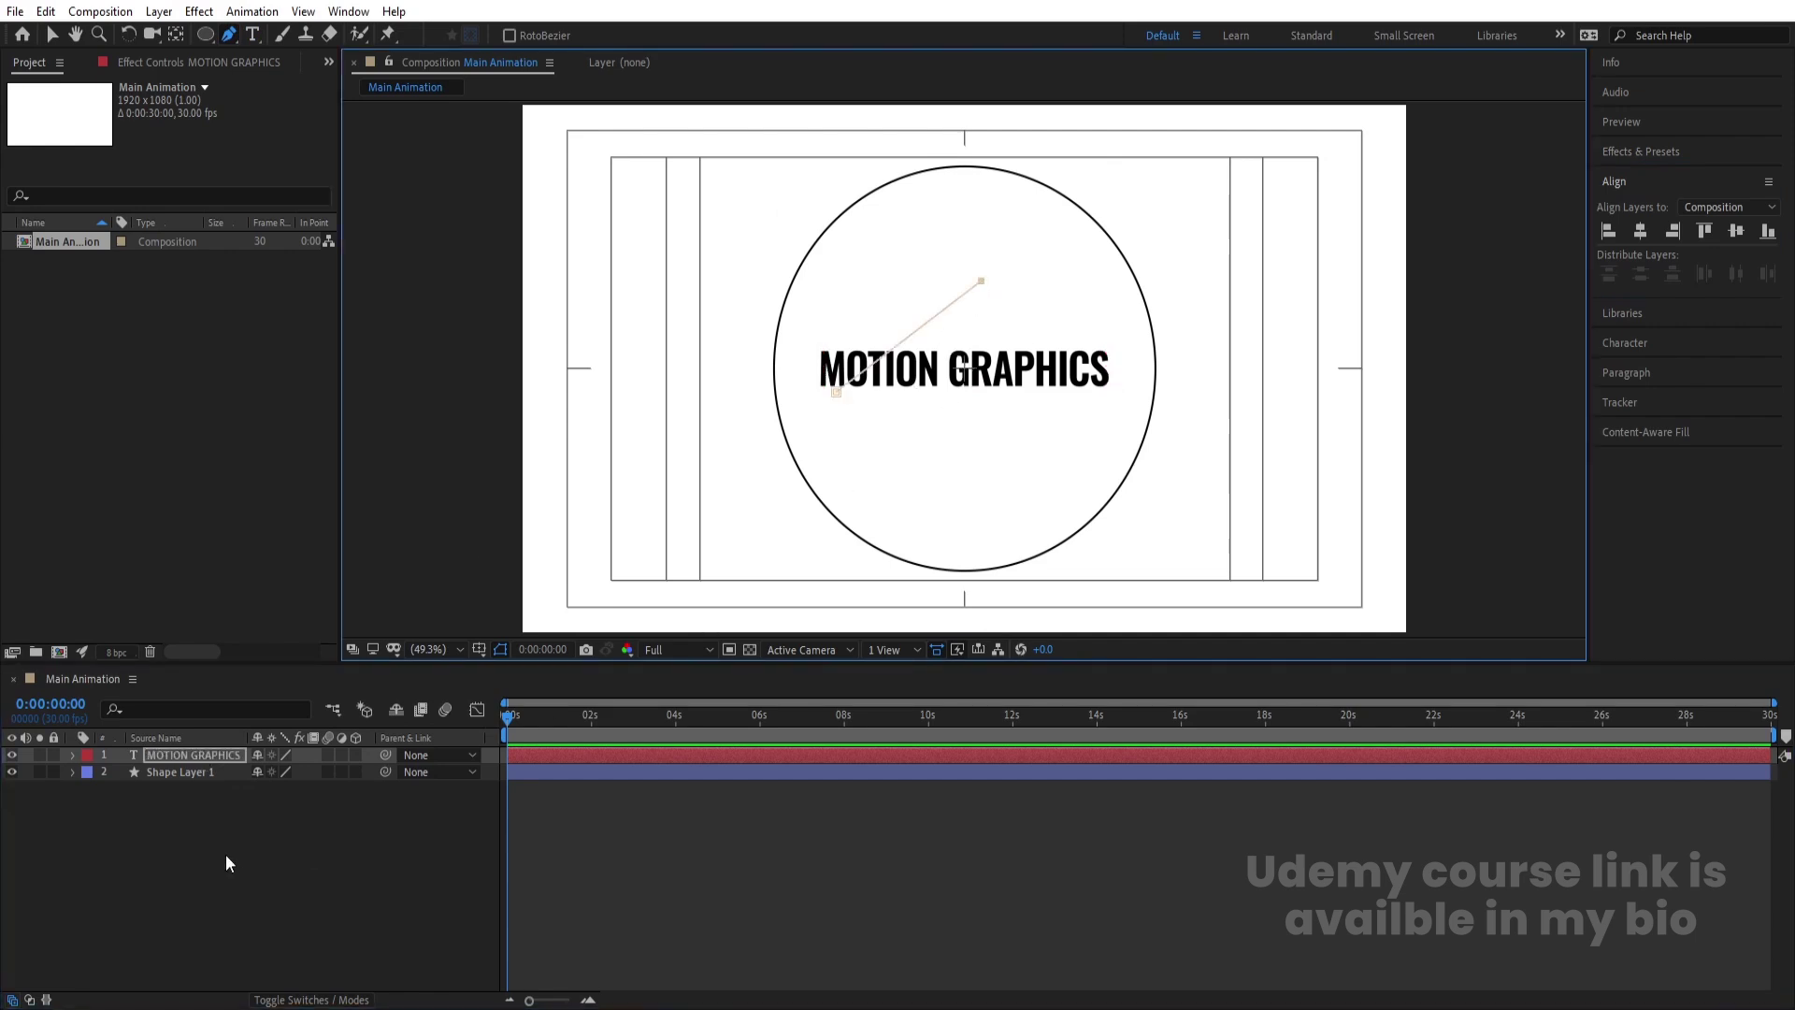
click(155, 762)
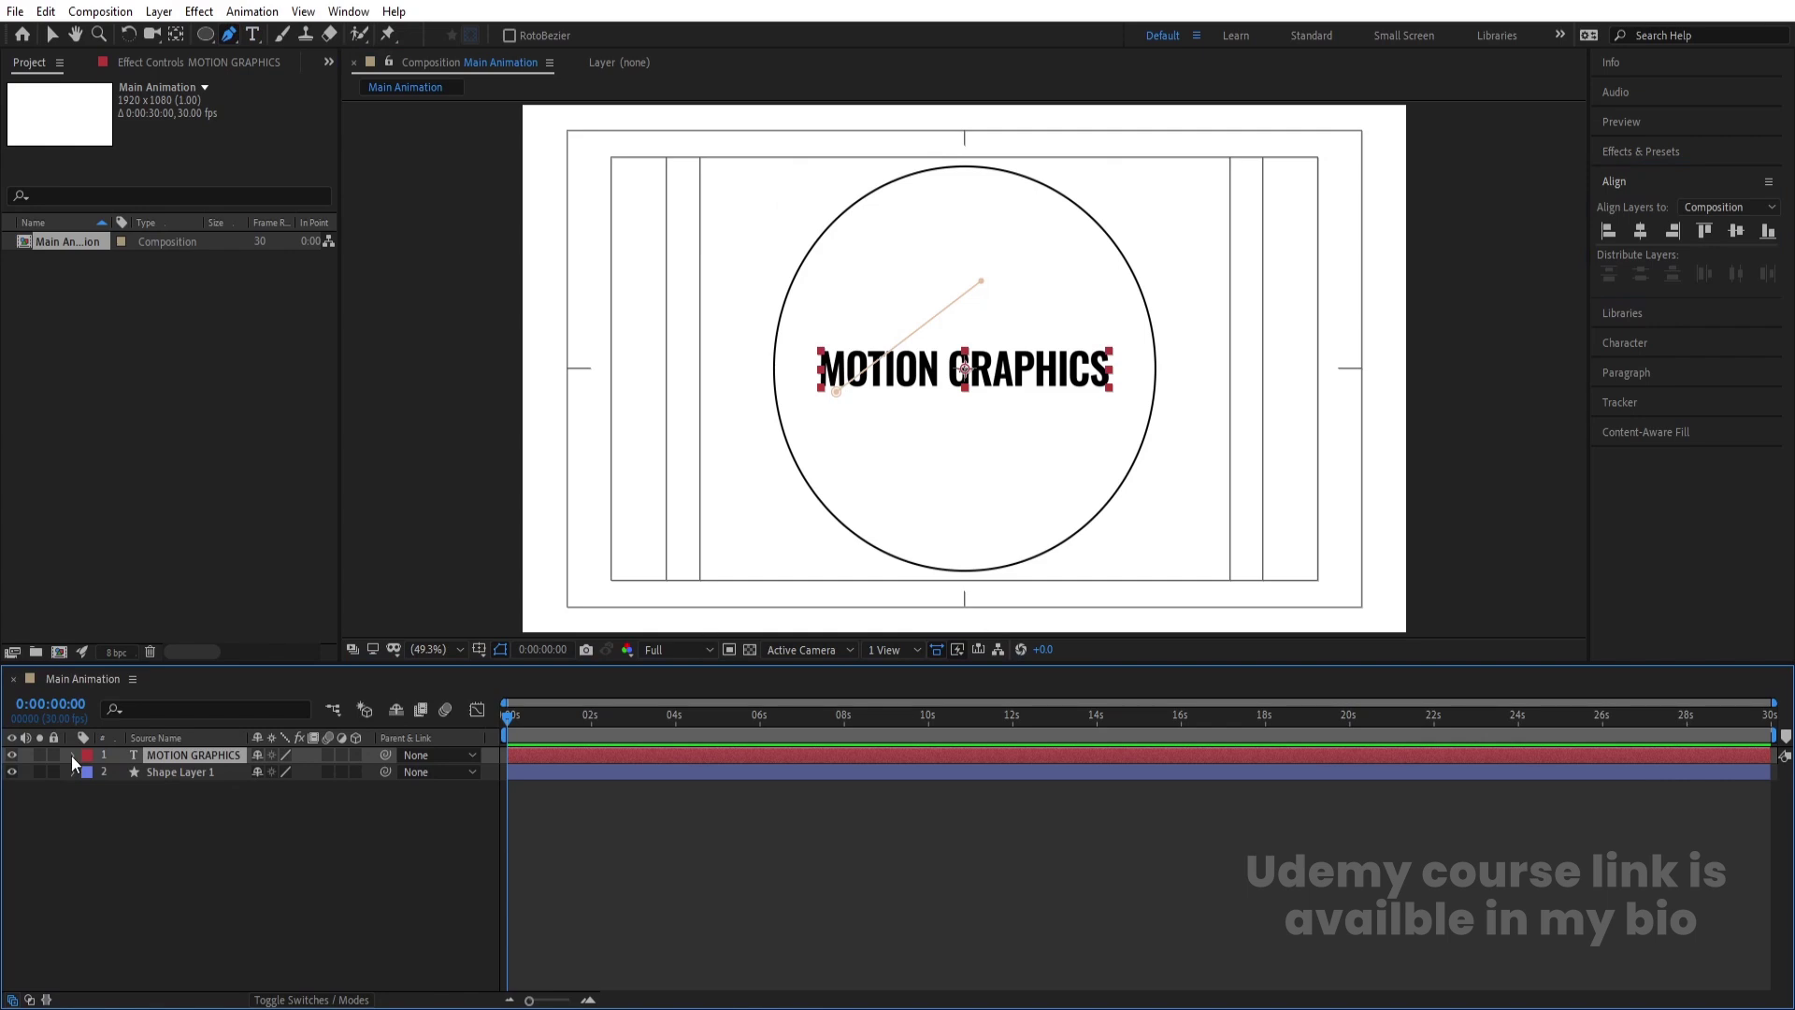
key(m)
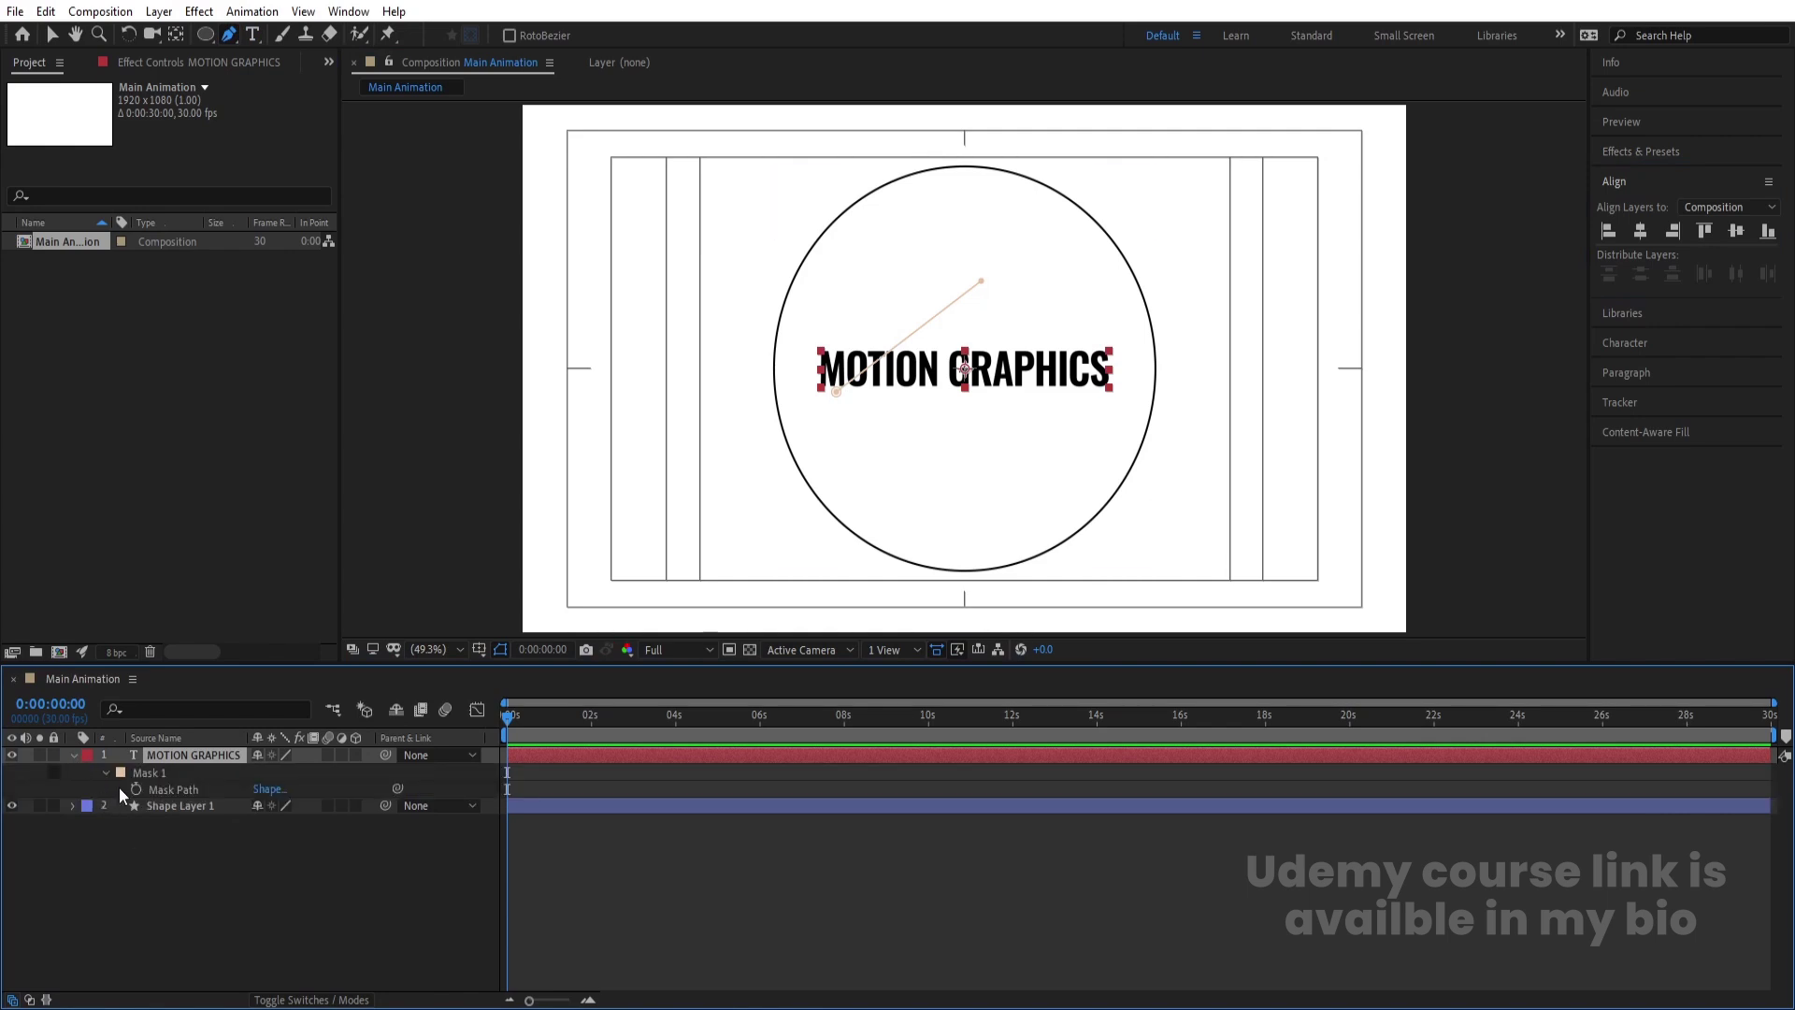
click(137, 790)
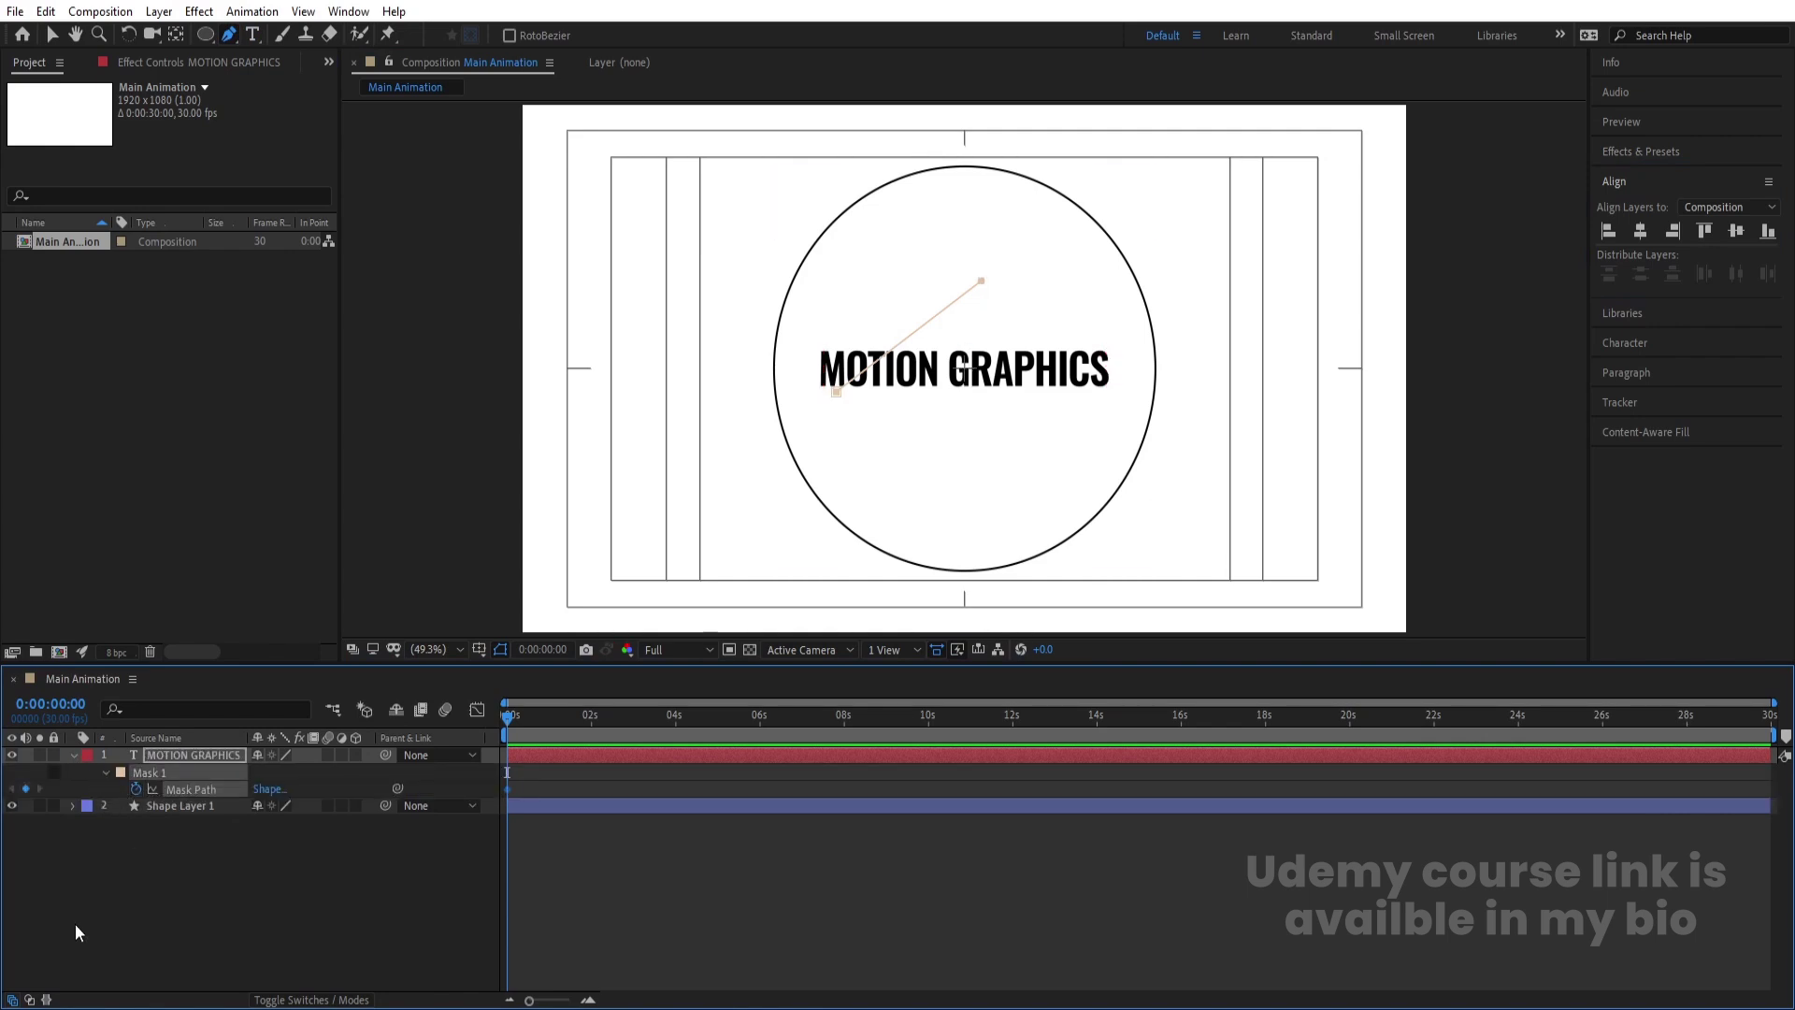
Paste the circle's Path into Mask 1 and free-transform the mask onto the circle.
click(159, 804)
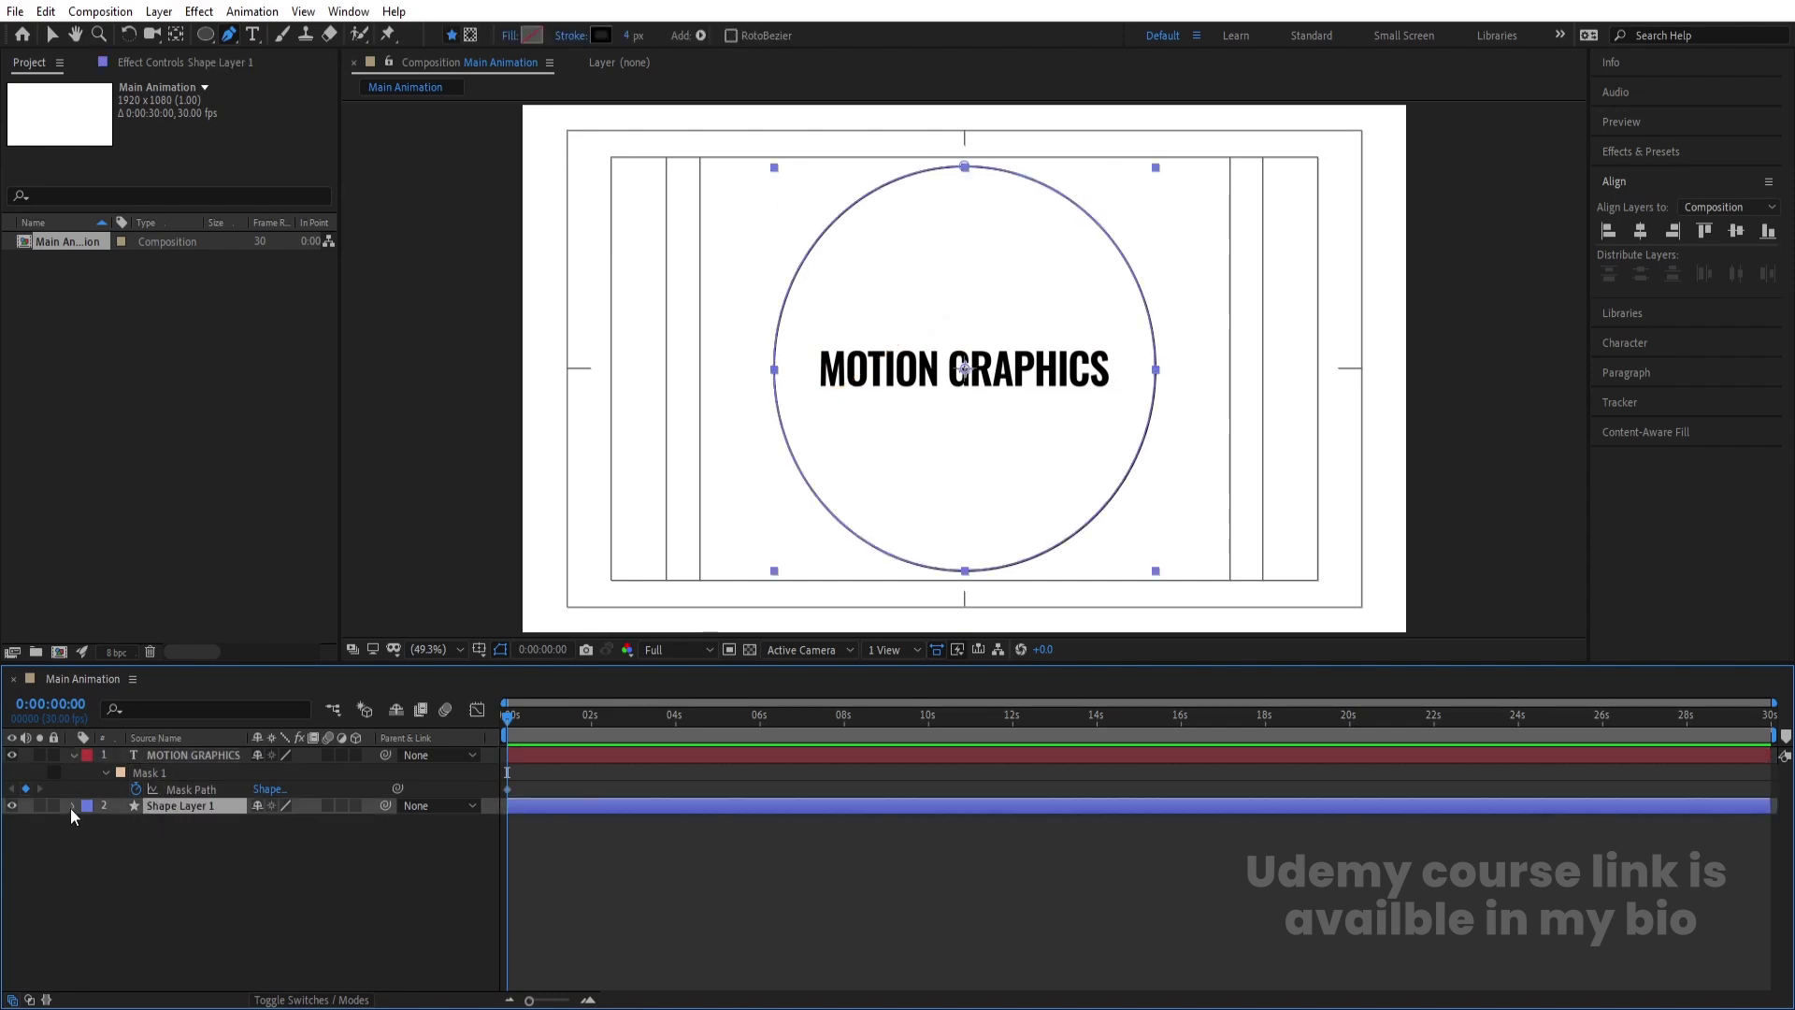
click(72, 806)
click(155, 857)
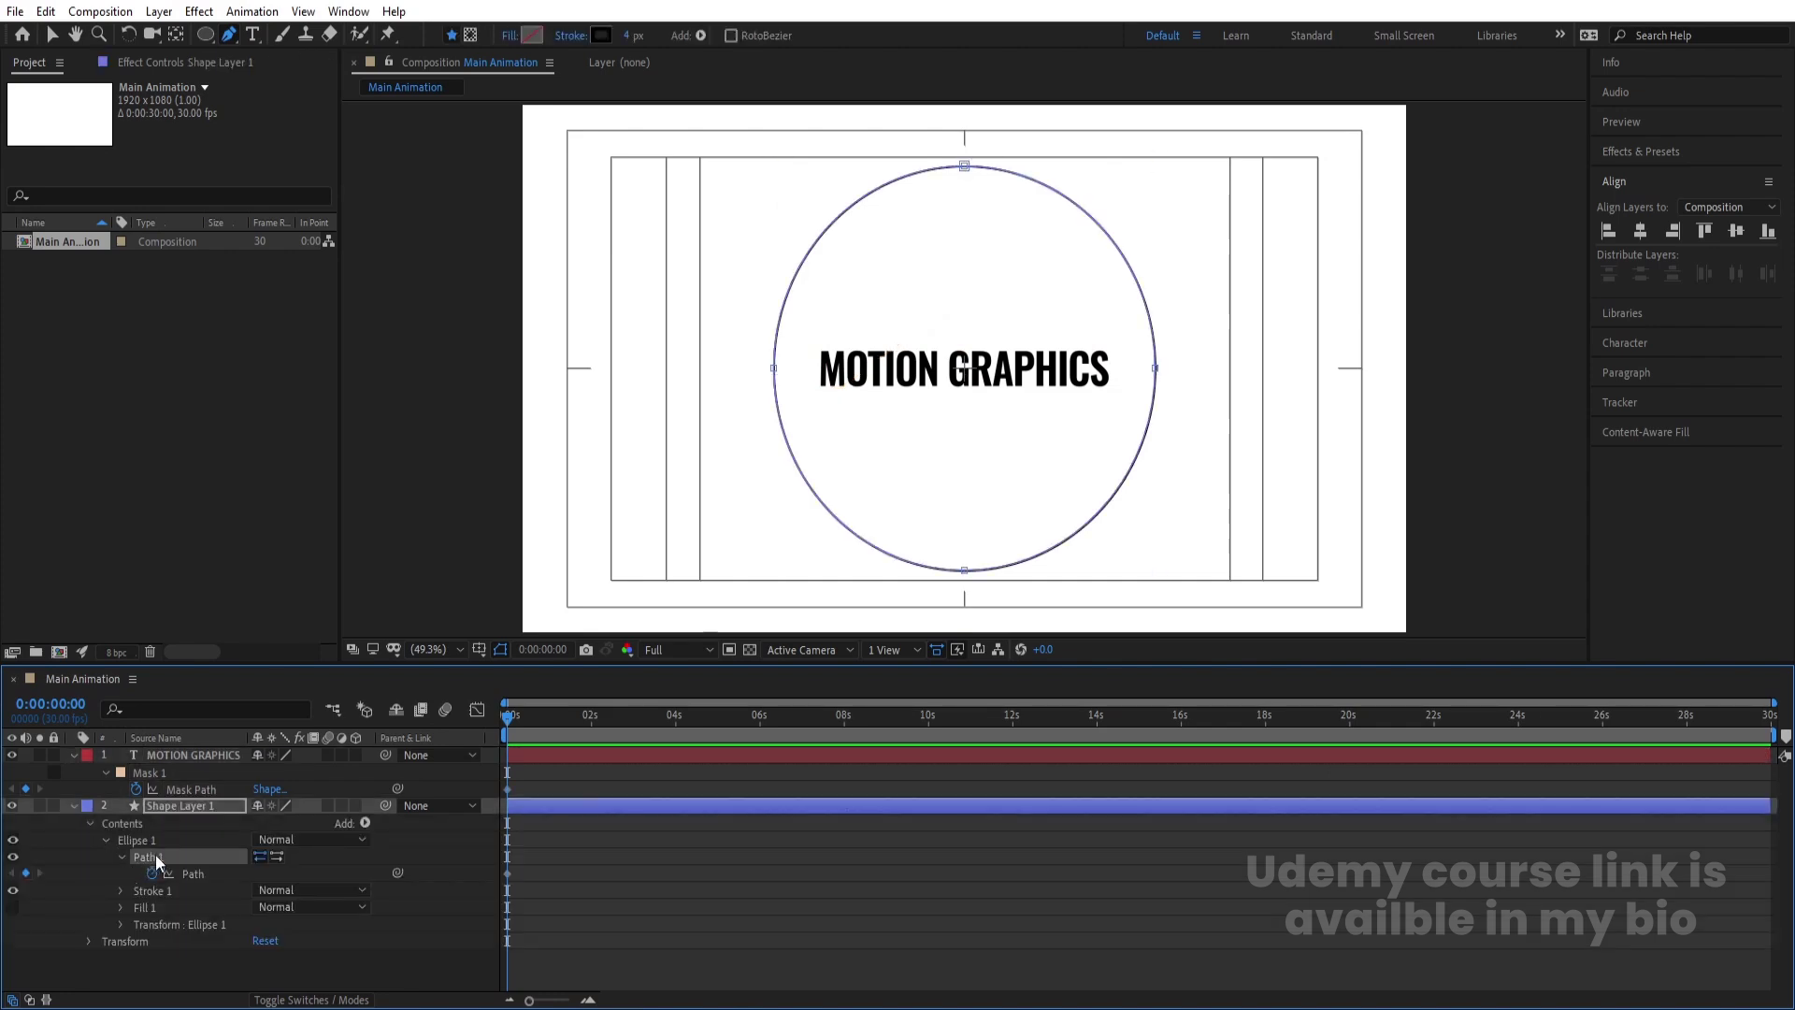
click(509, 874)
click(507, 790)
key(ctrl+v)
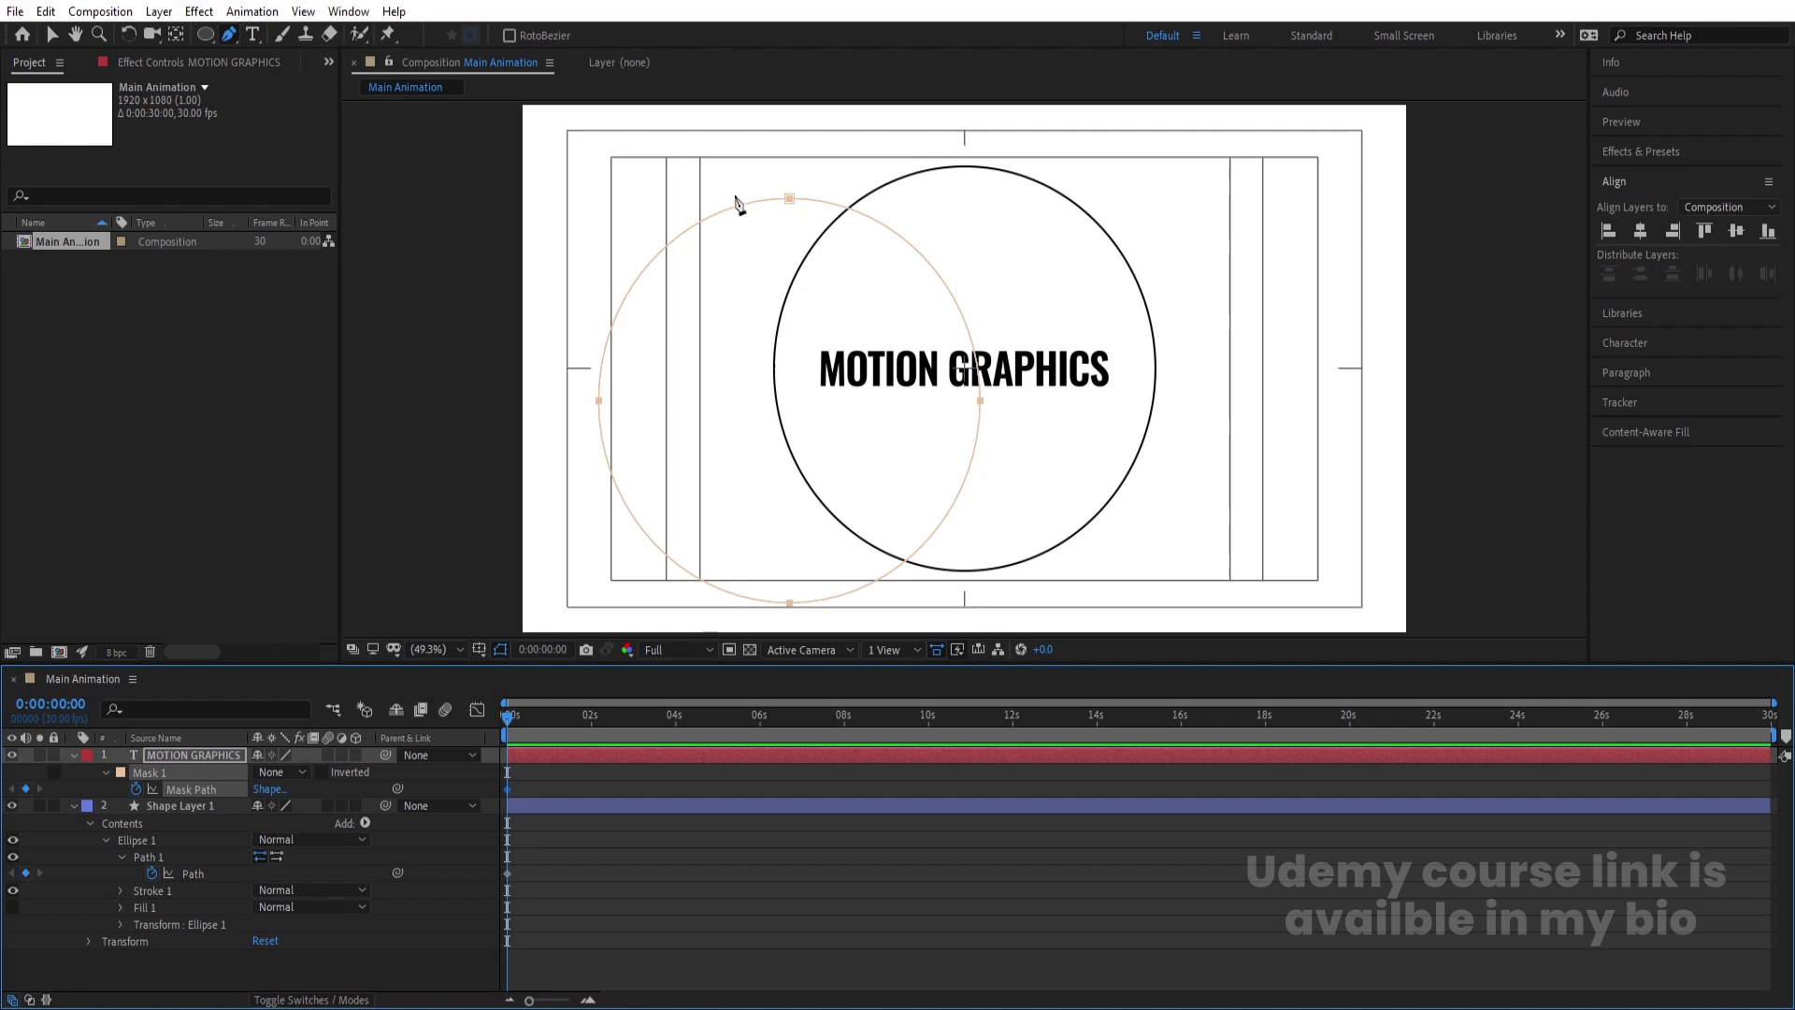
key(v)
double_click(788, 199)
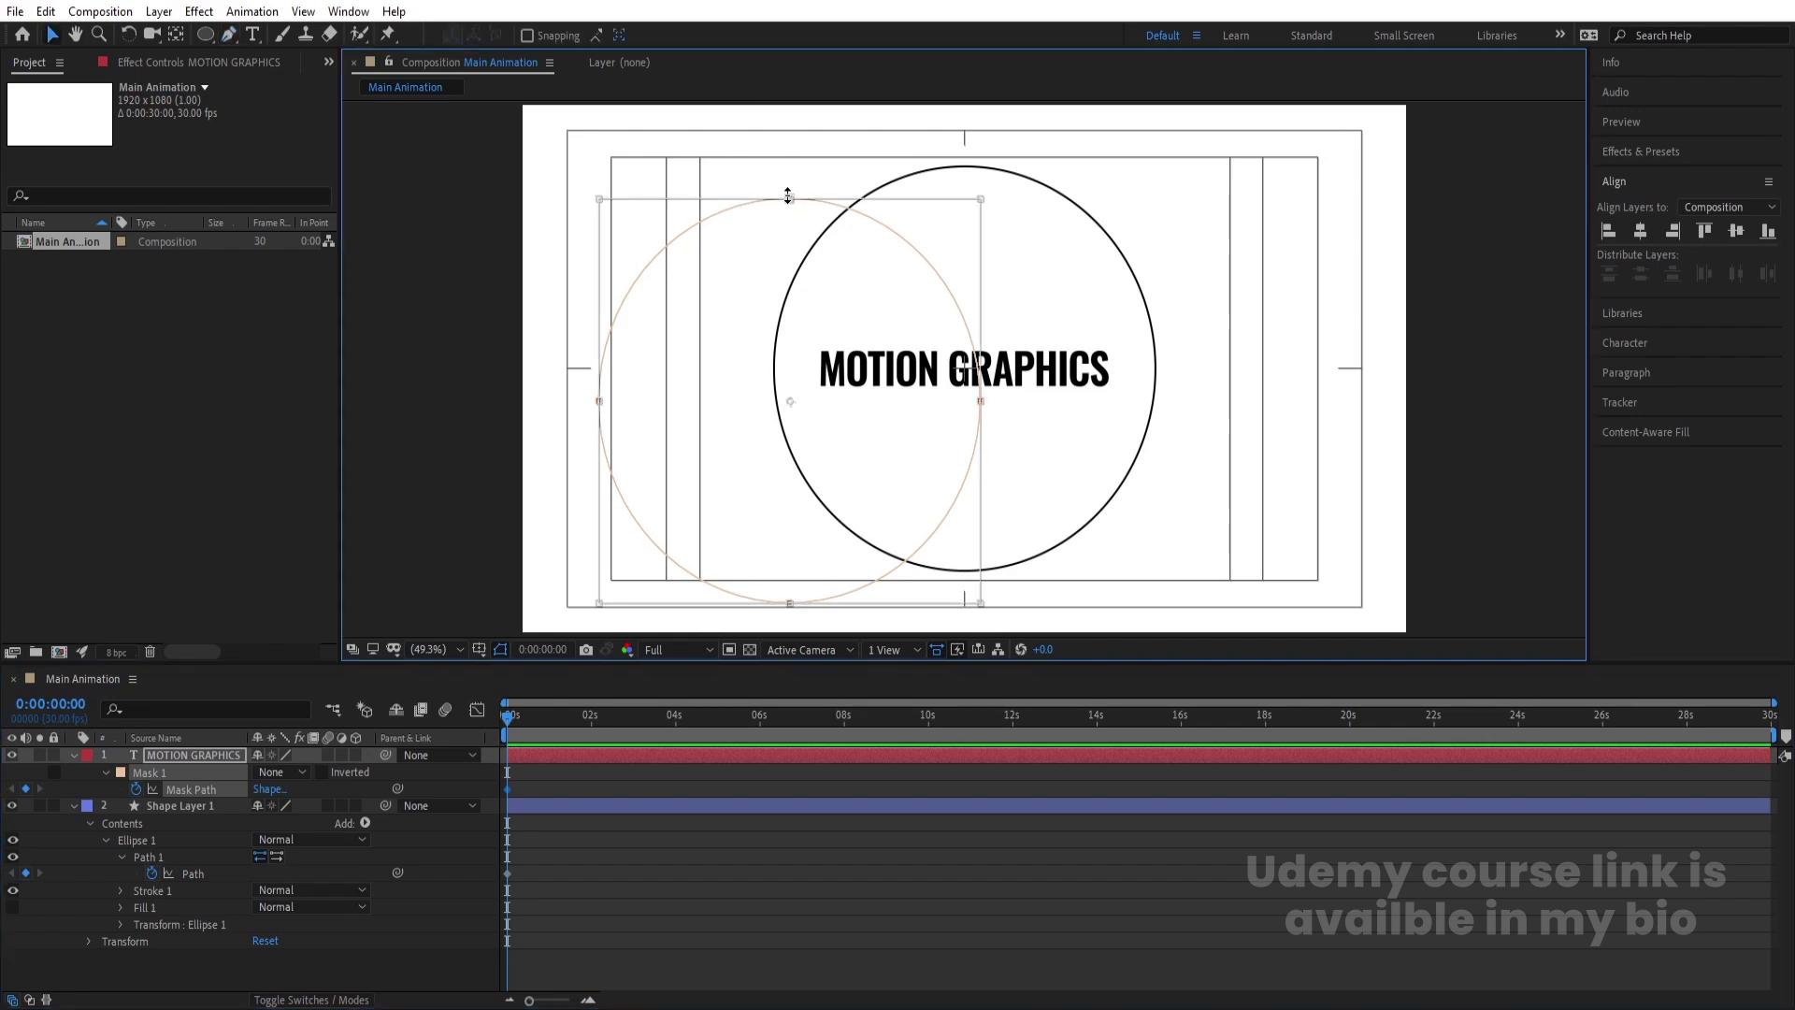
drag(693, 408, 868, 377)
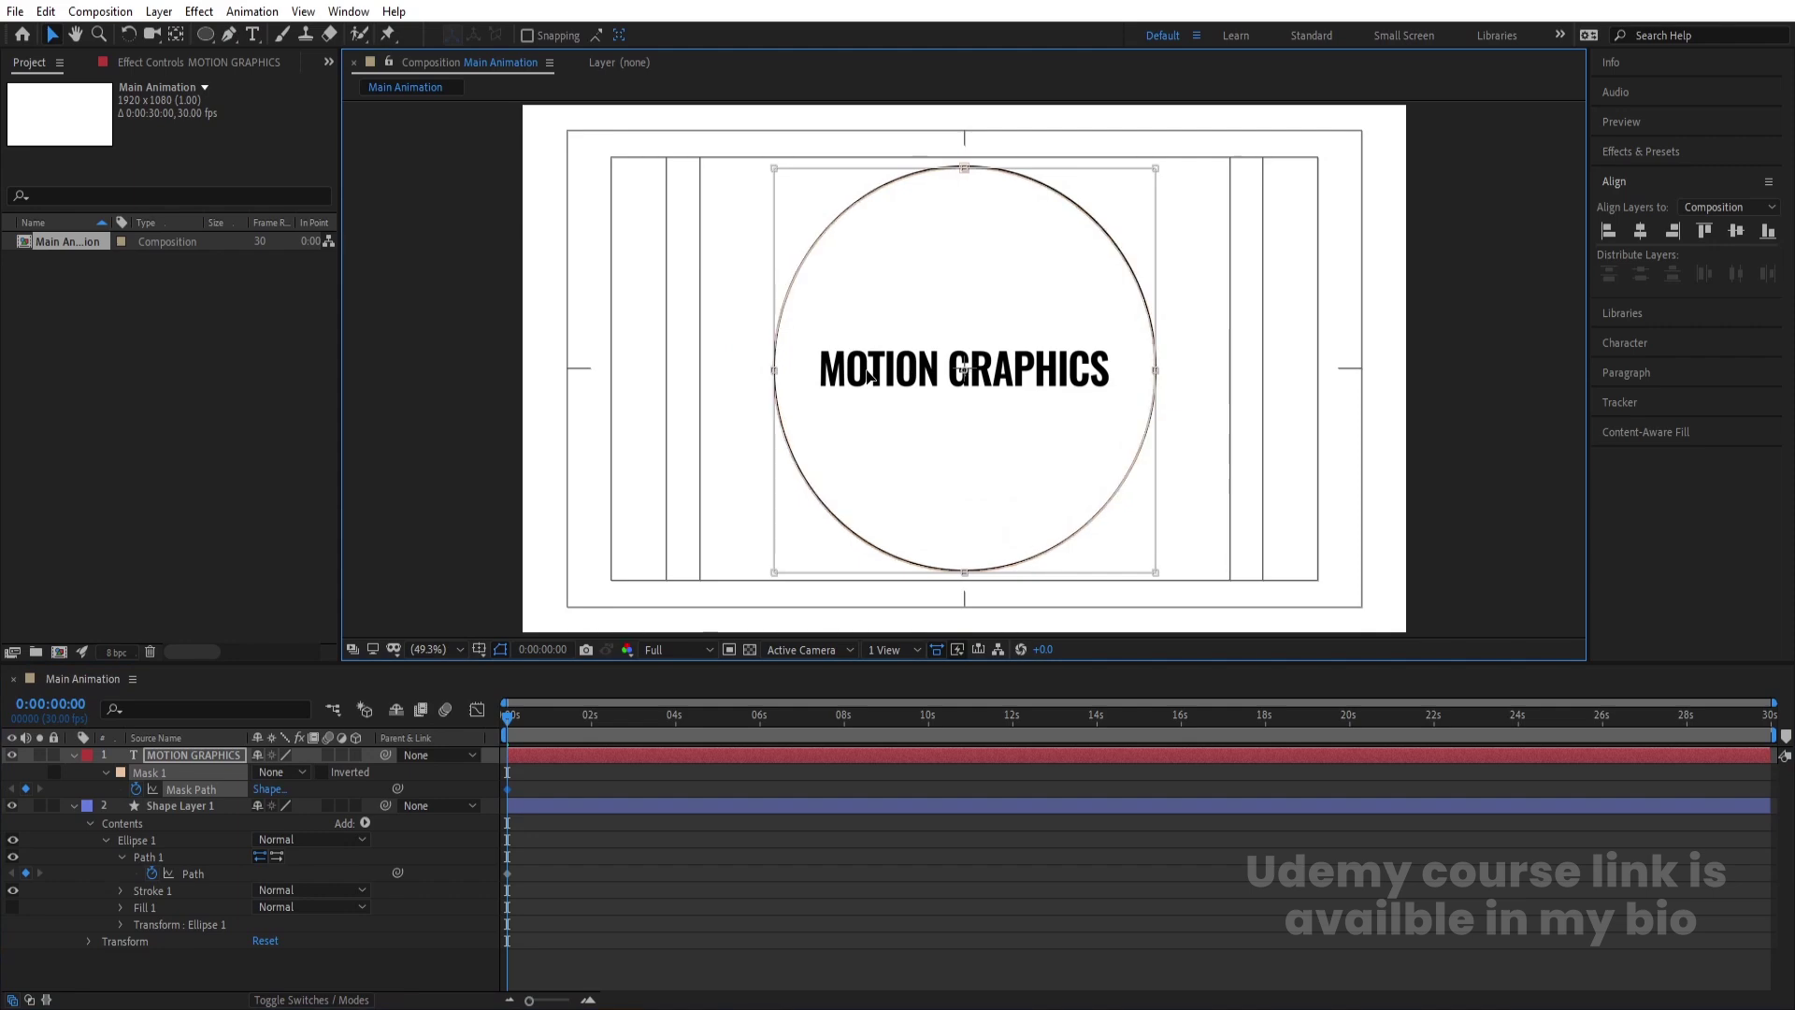
Hide the circle shape layer and expand the text layer's Text properties.
click(125, 807)
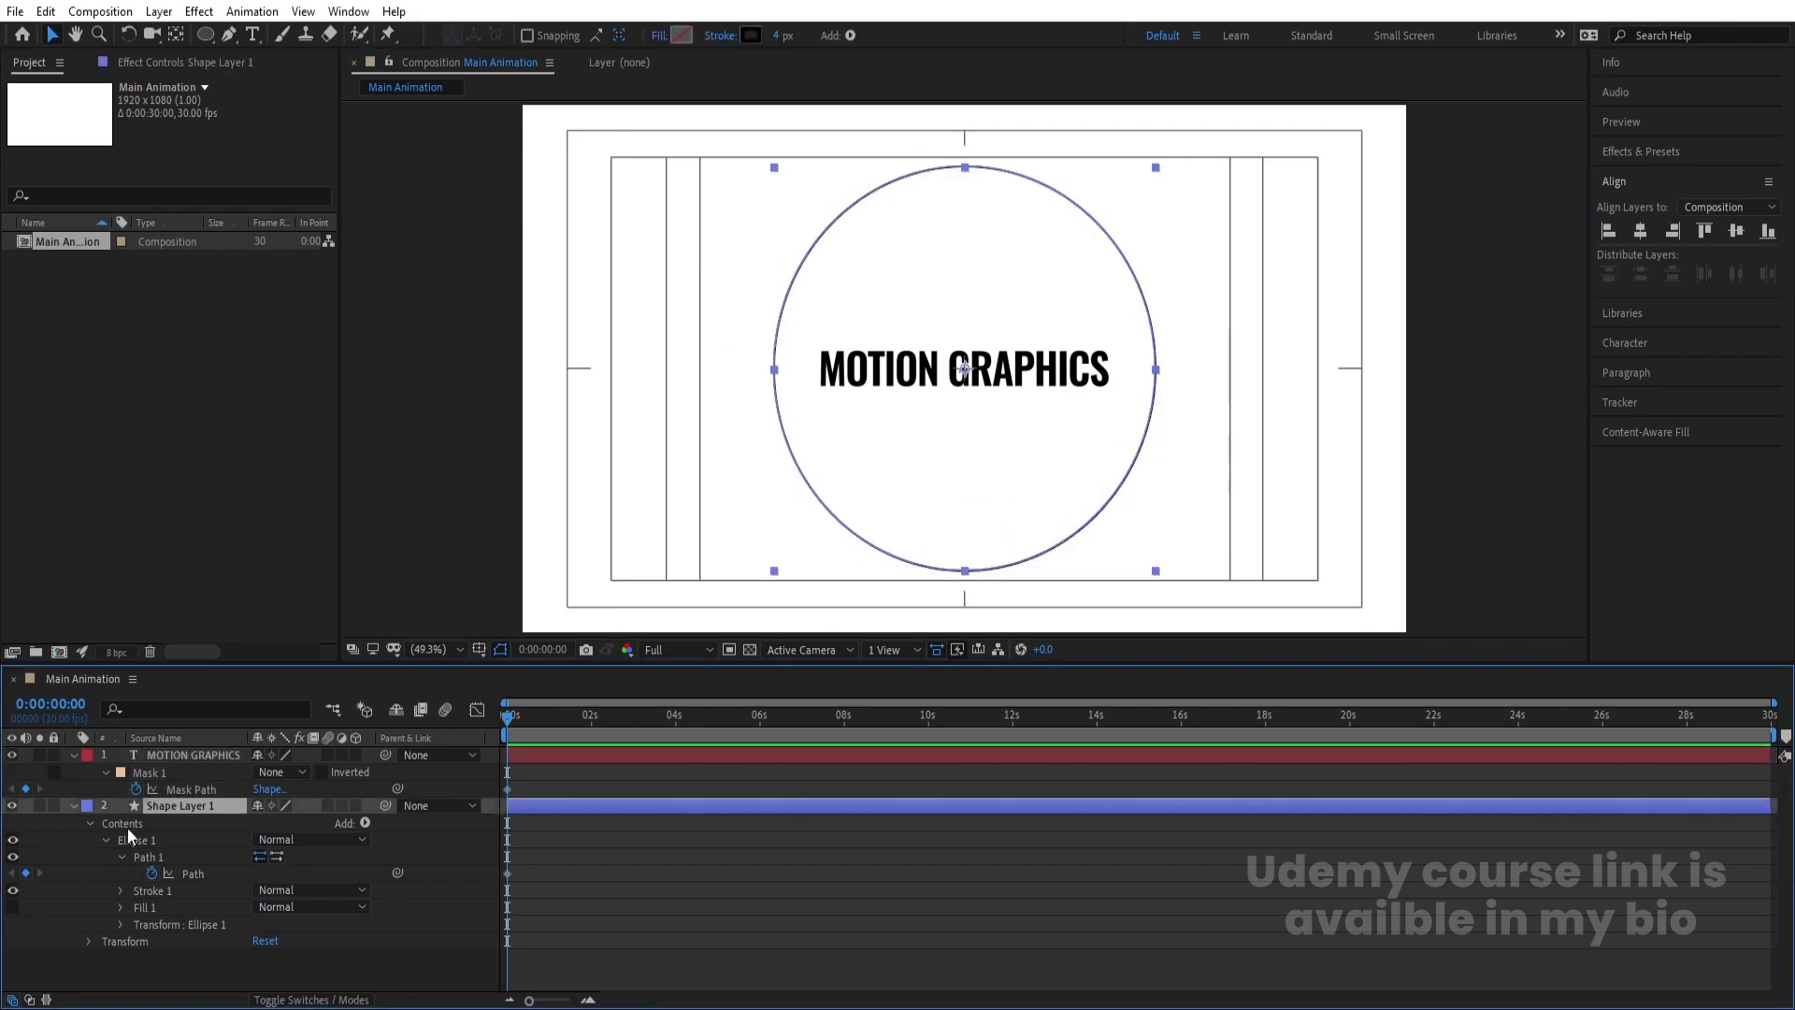
click(11, 806)
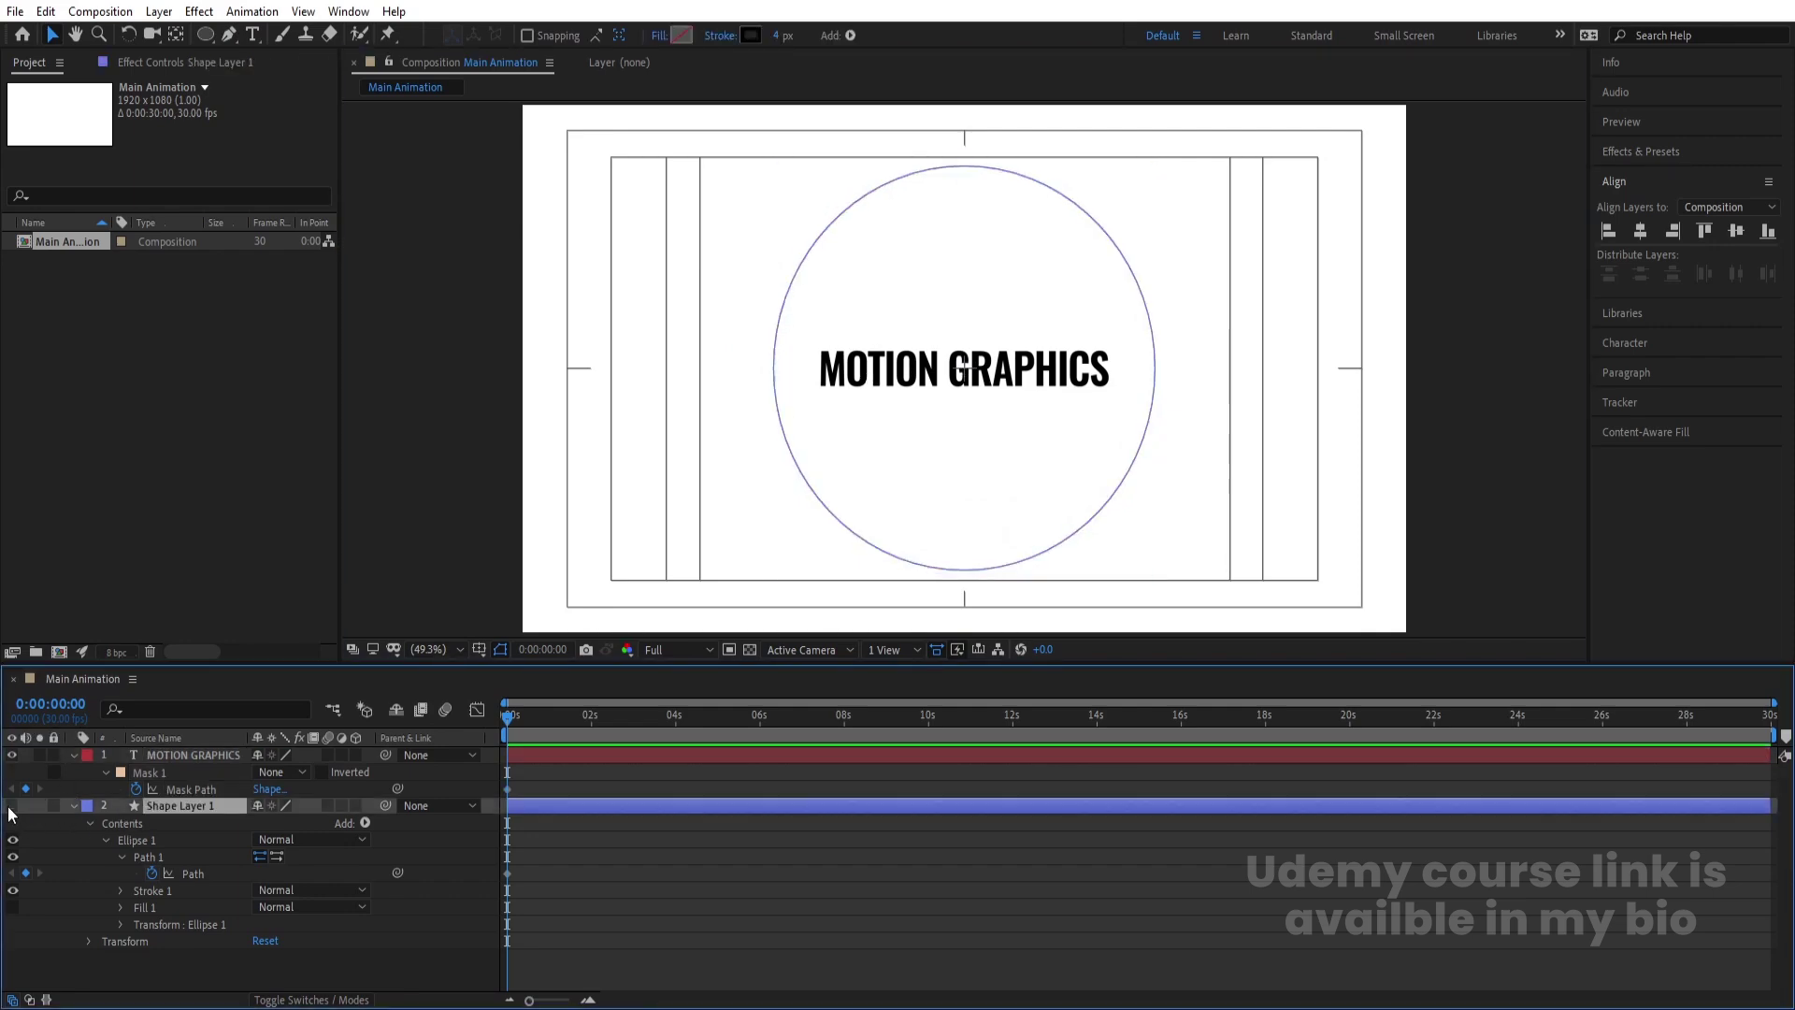
click(72, 806)
click(71, 755)
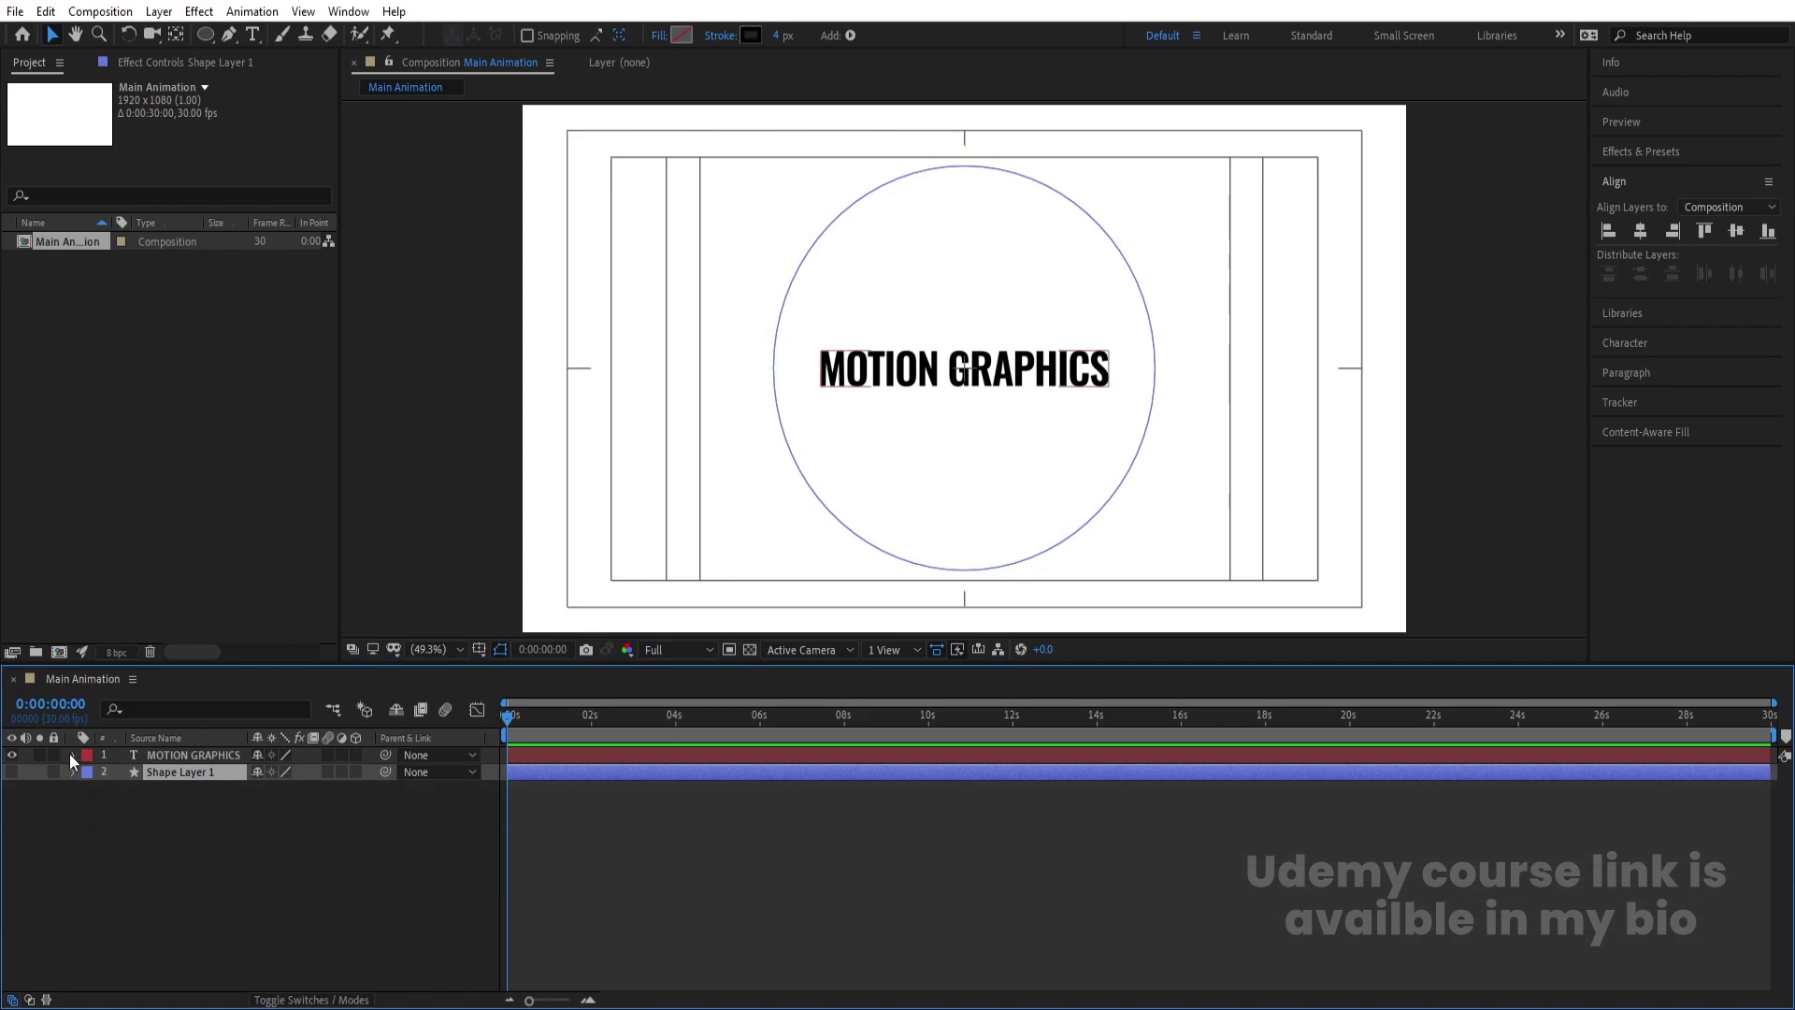
click(72, 755)
click(90, 773)
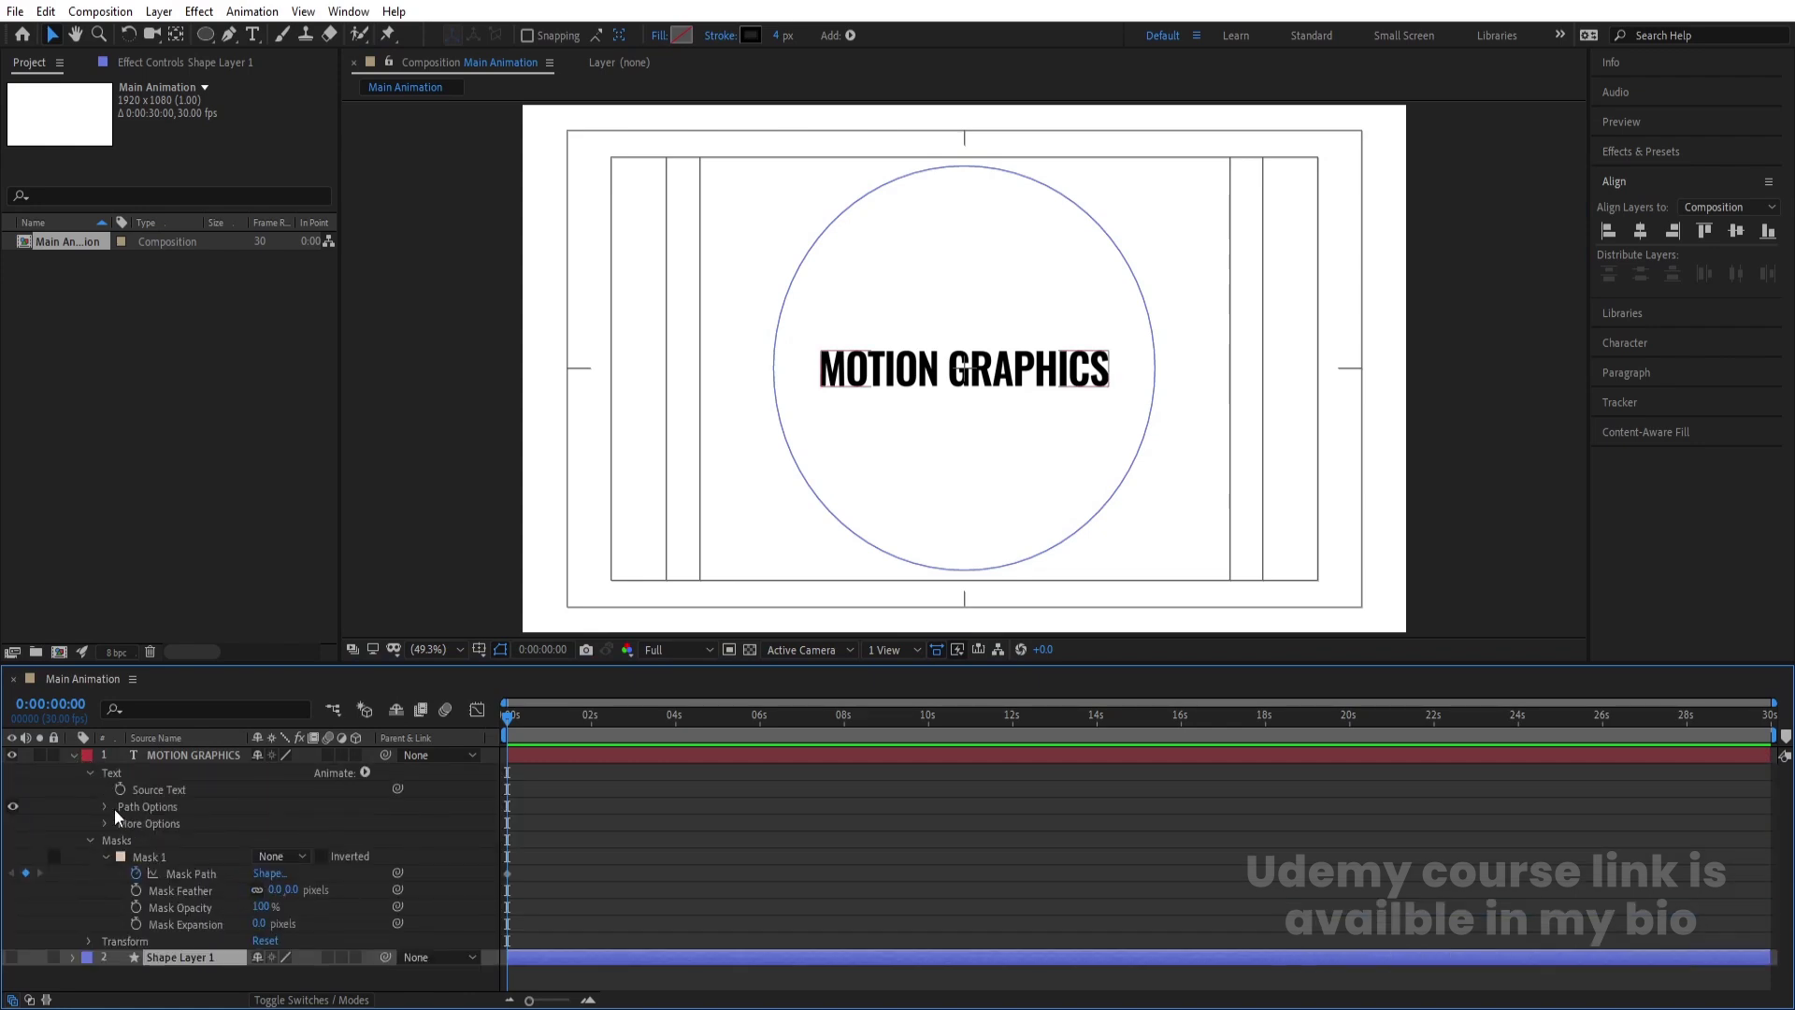
Set the text's Path to Mask 1 with Reverse Path on, sliding it around the circle.
click(105, 806)
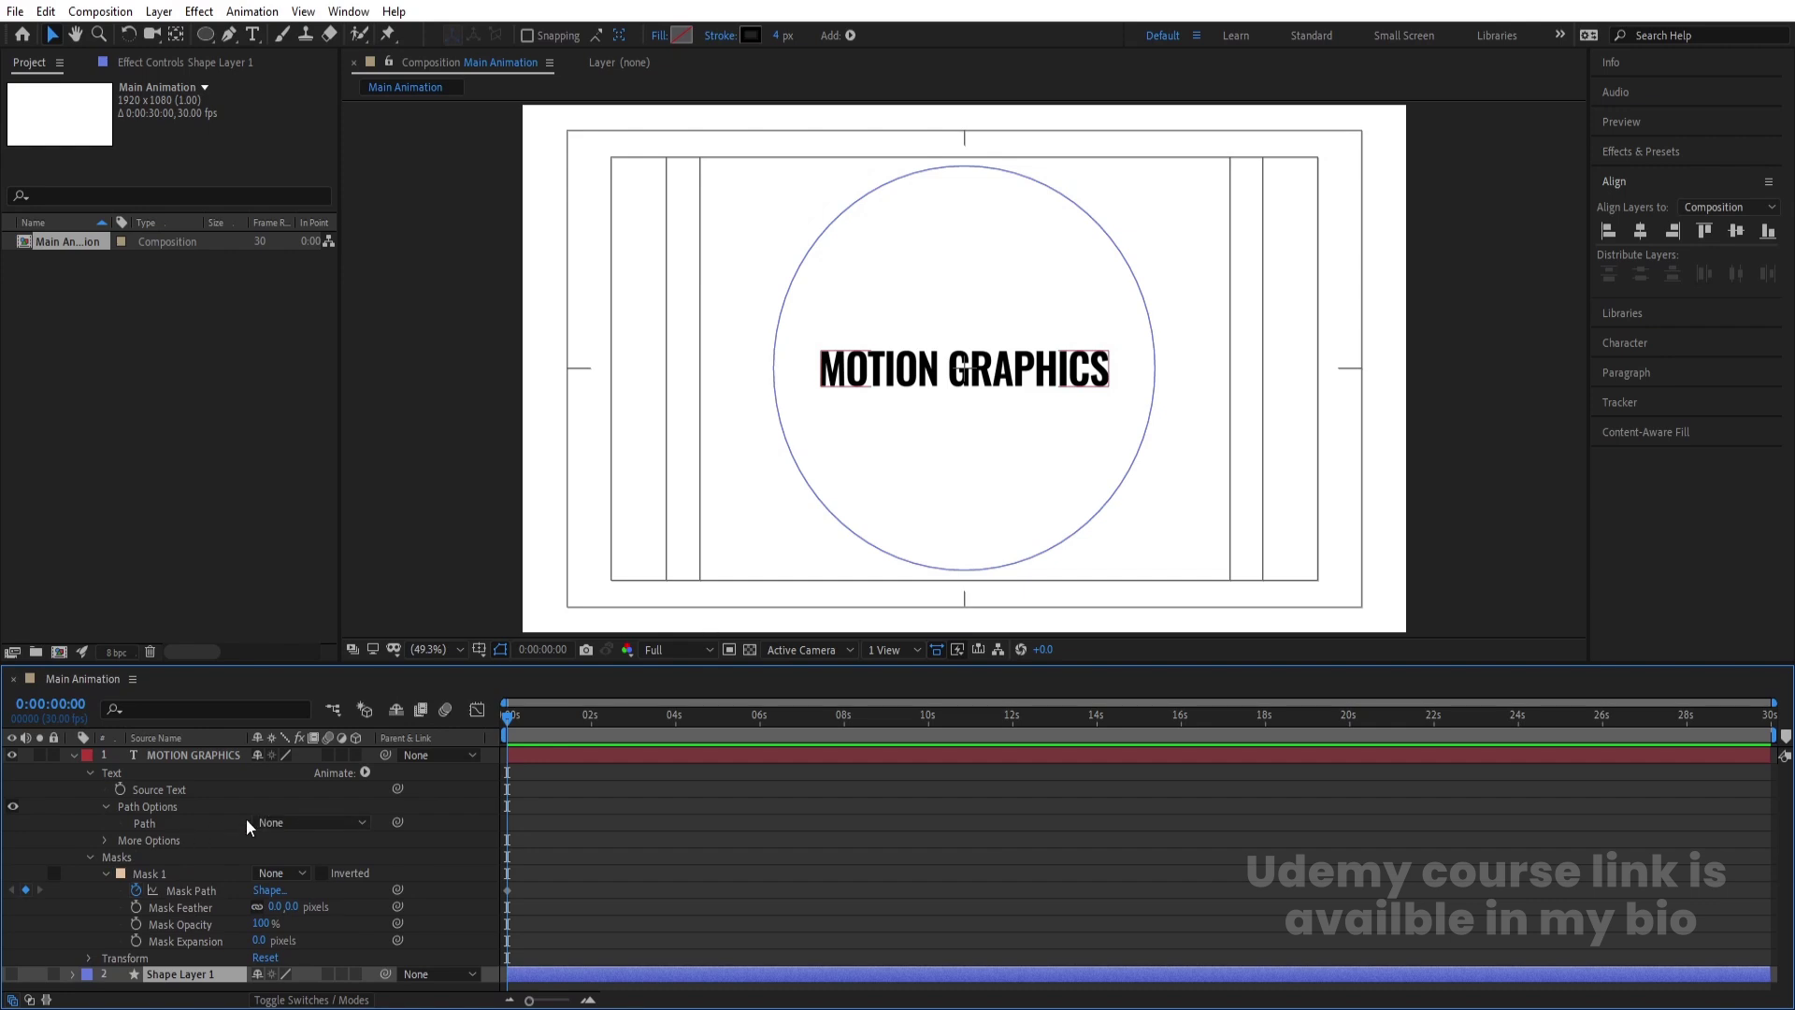
click(273, 823)
click(301, 873)
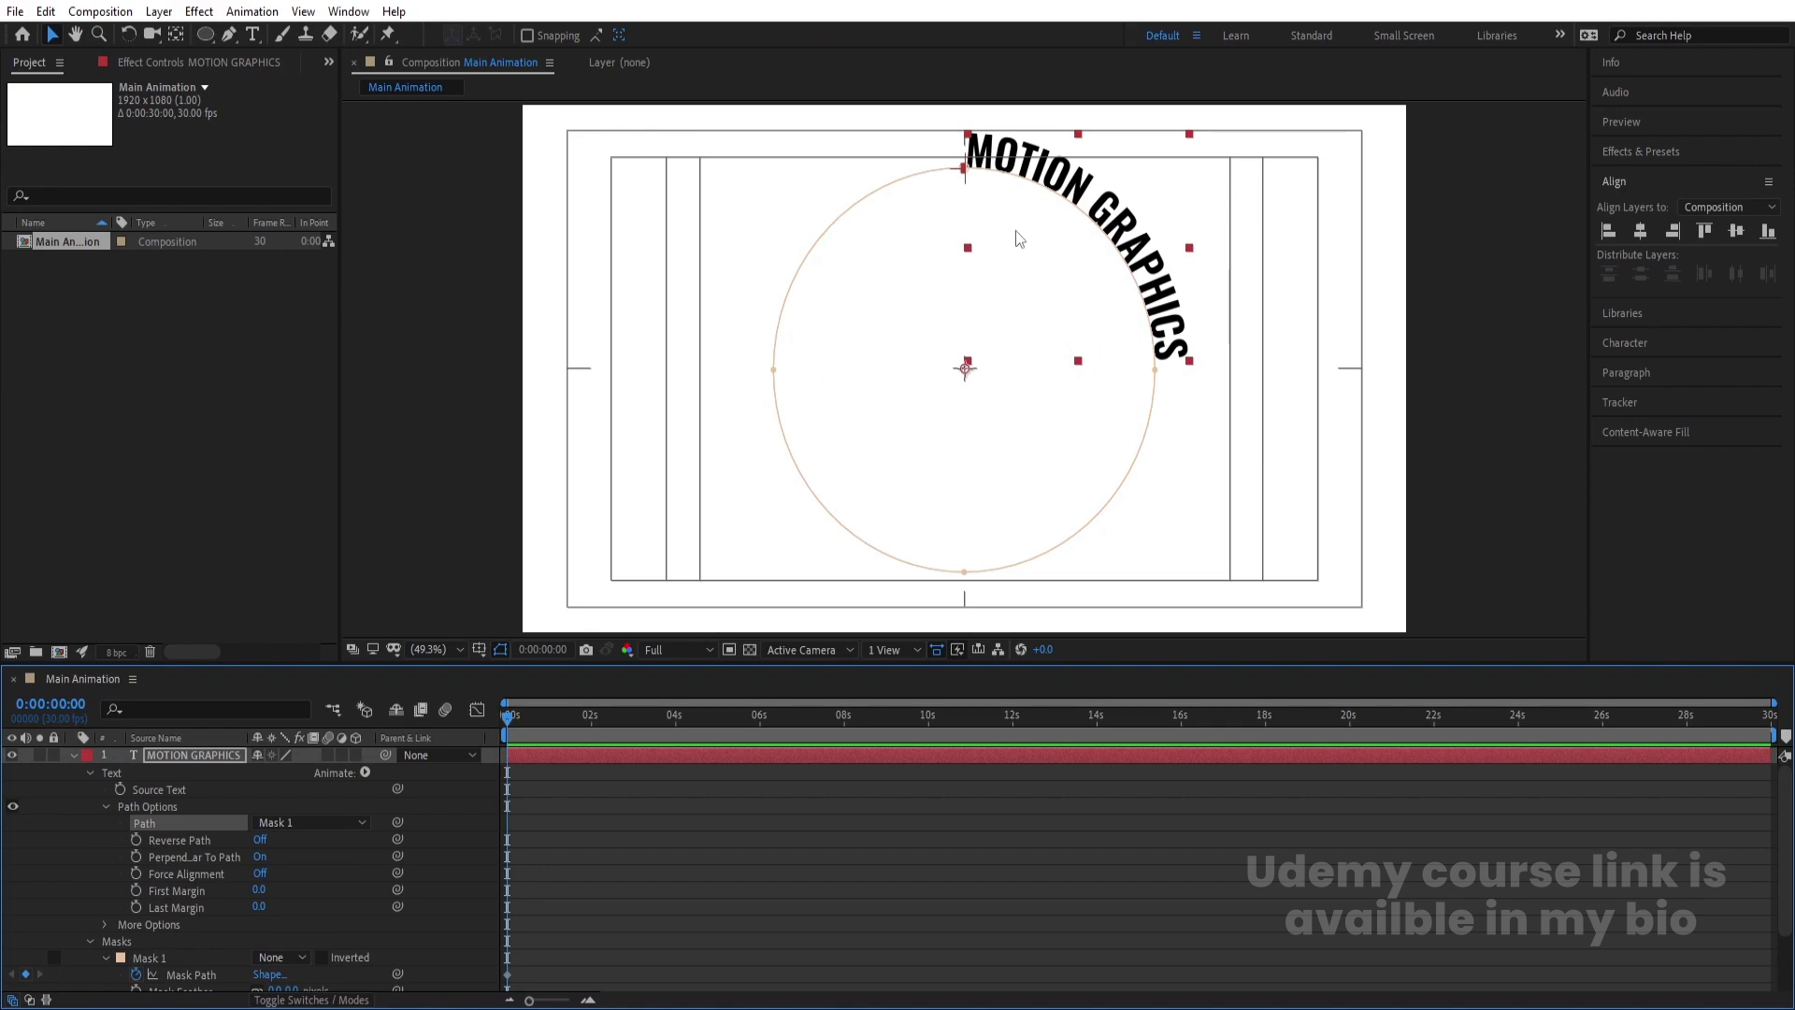
click(260, 839)
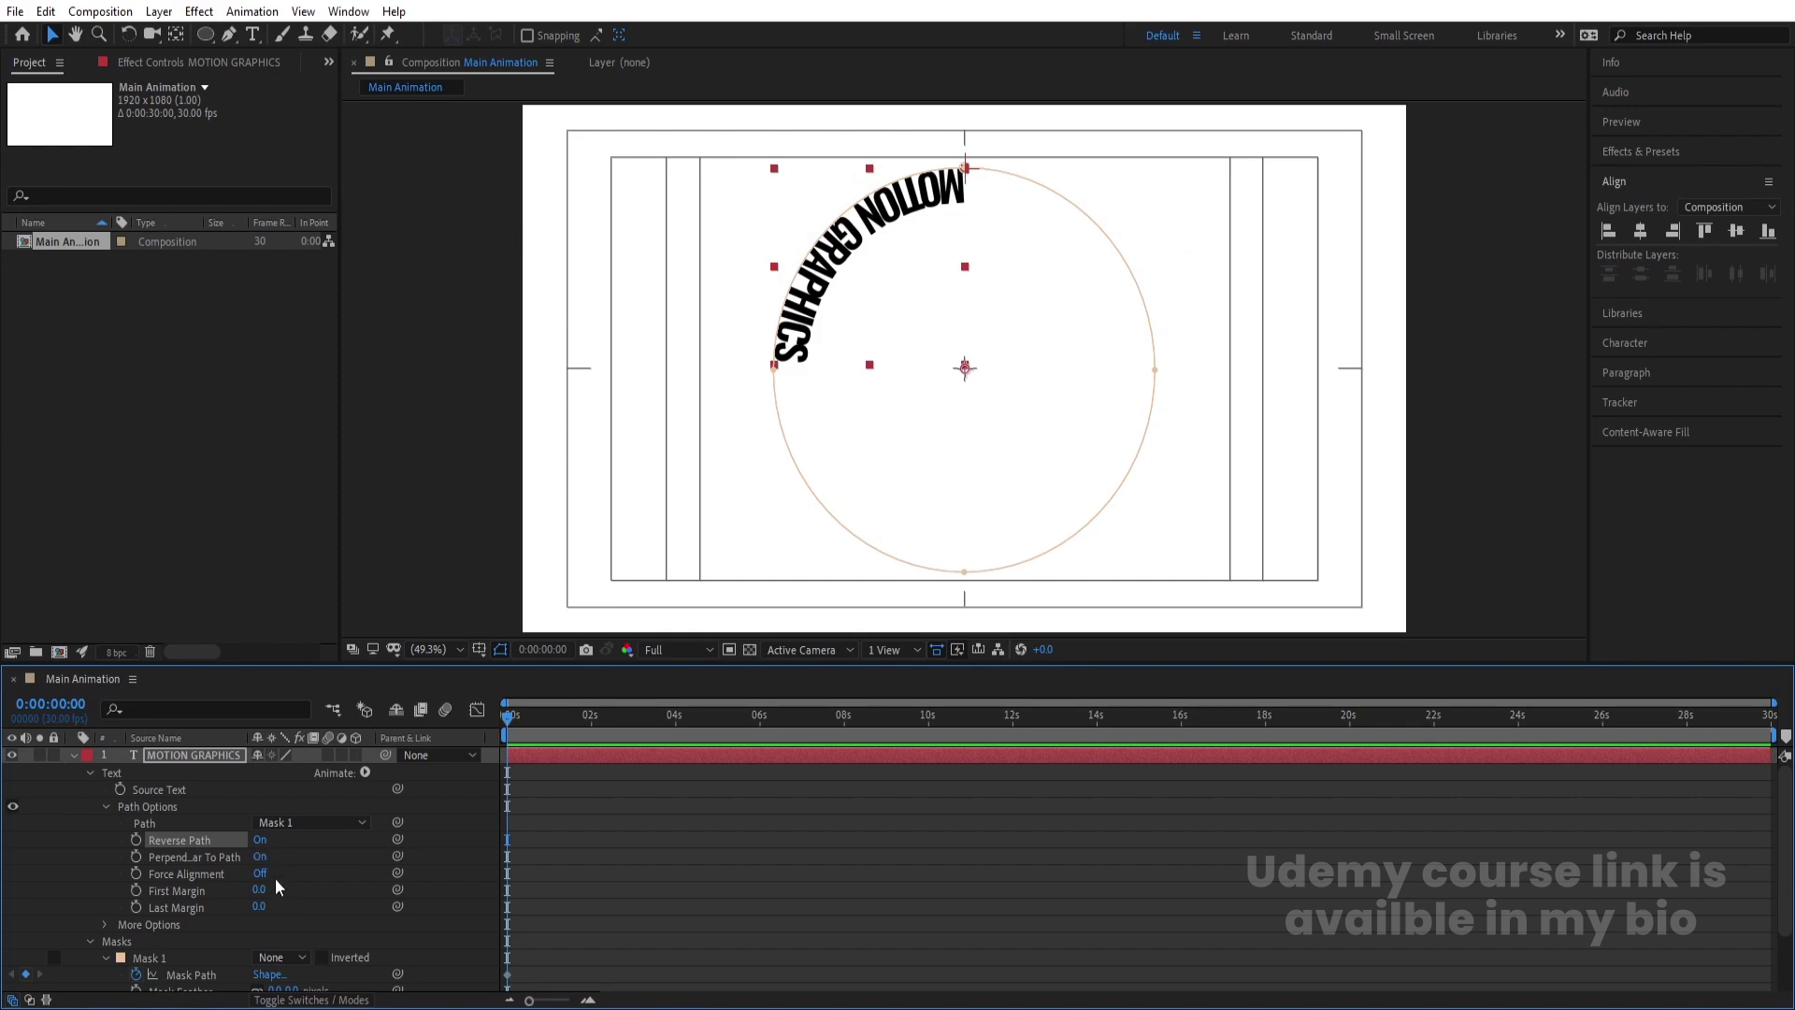
drag(264, 890, 905, 614)
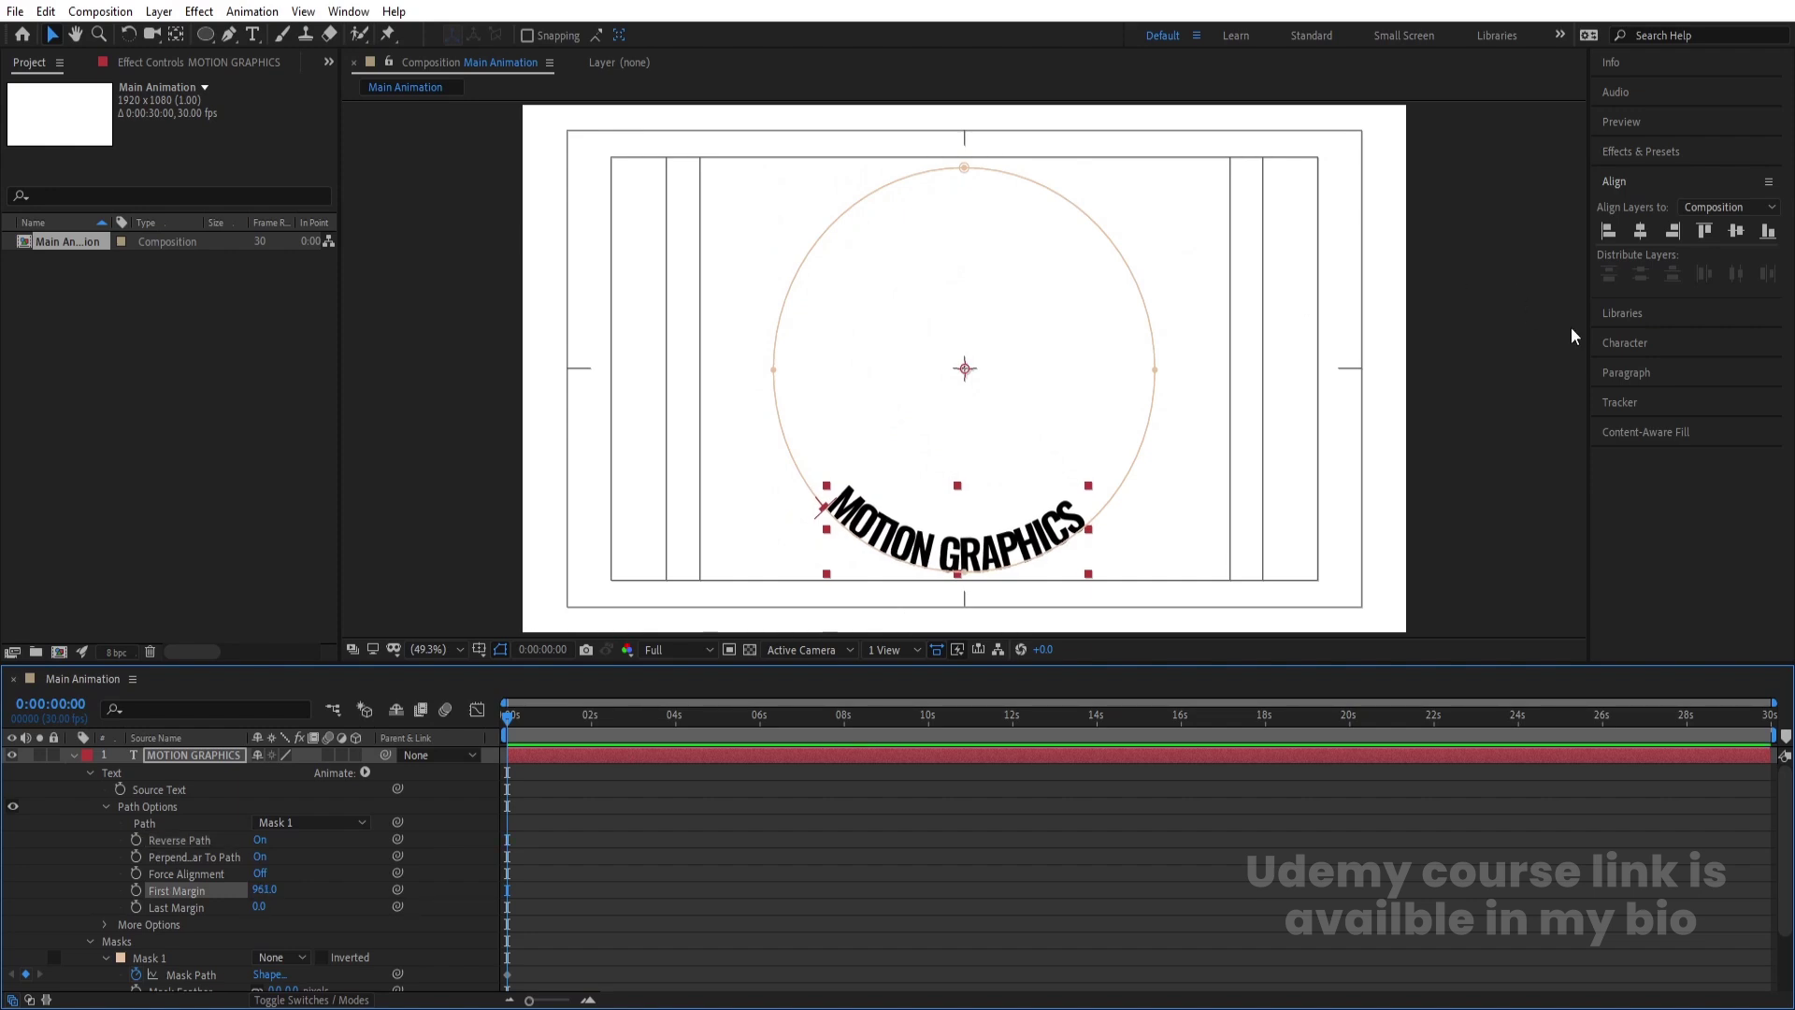
Enlarge the curved text to 130 px, with First Margin 688 and tracking 142.
click(1623, 342)
drag(1624, 323, 1676, 323)
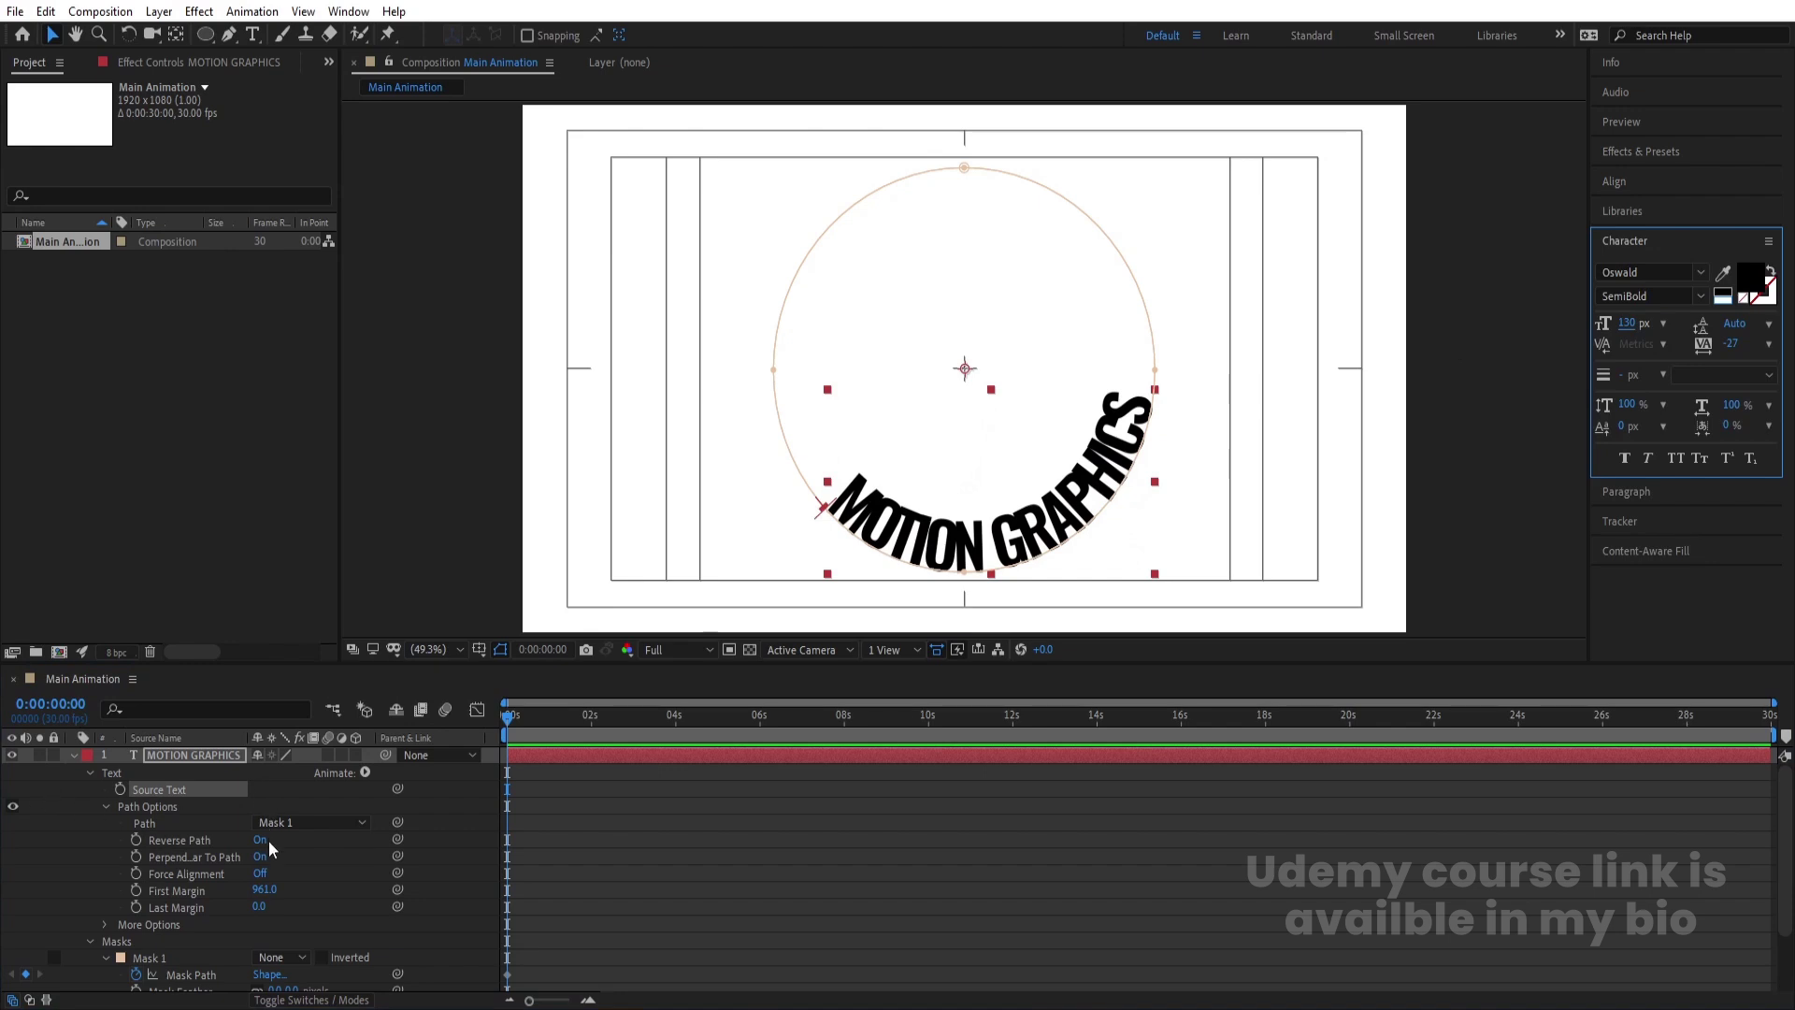
drag(265, 889, 1746, 434)
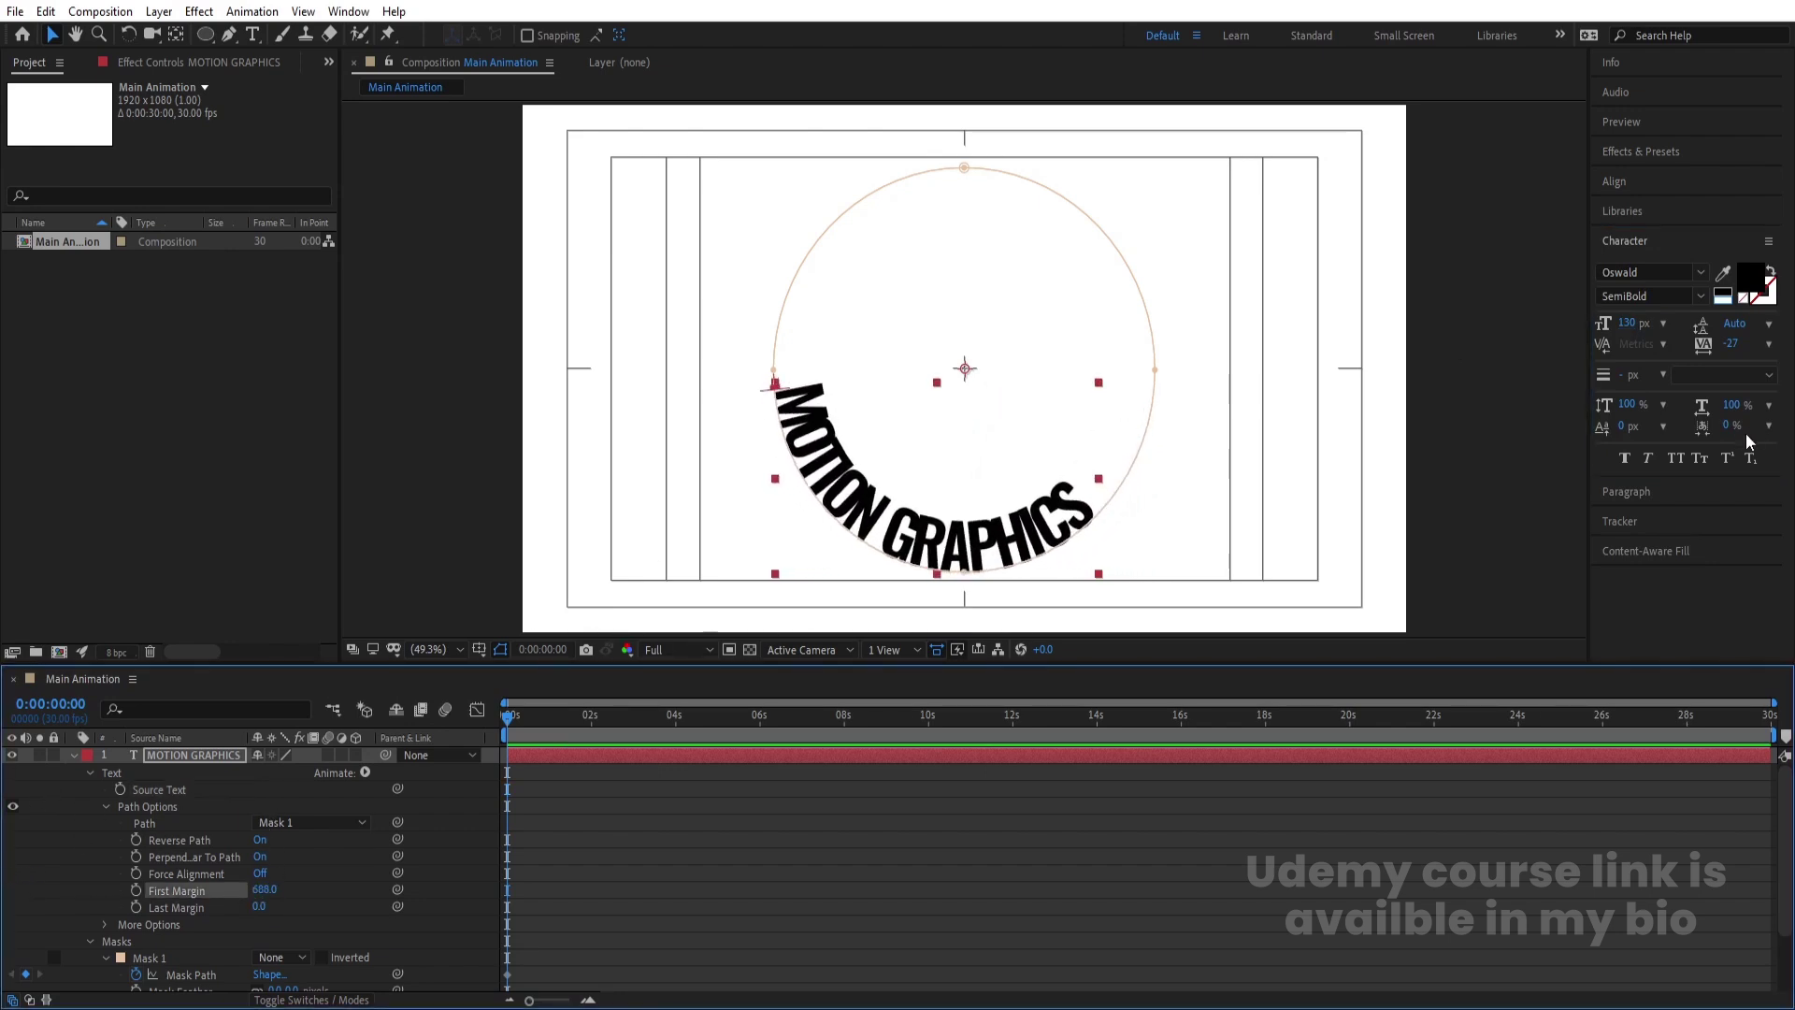
drag(1732, 355, 1782, 346)
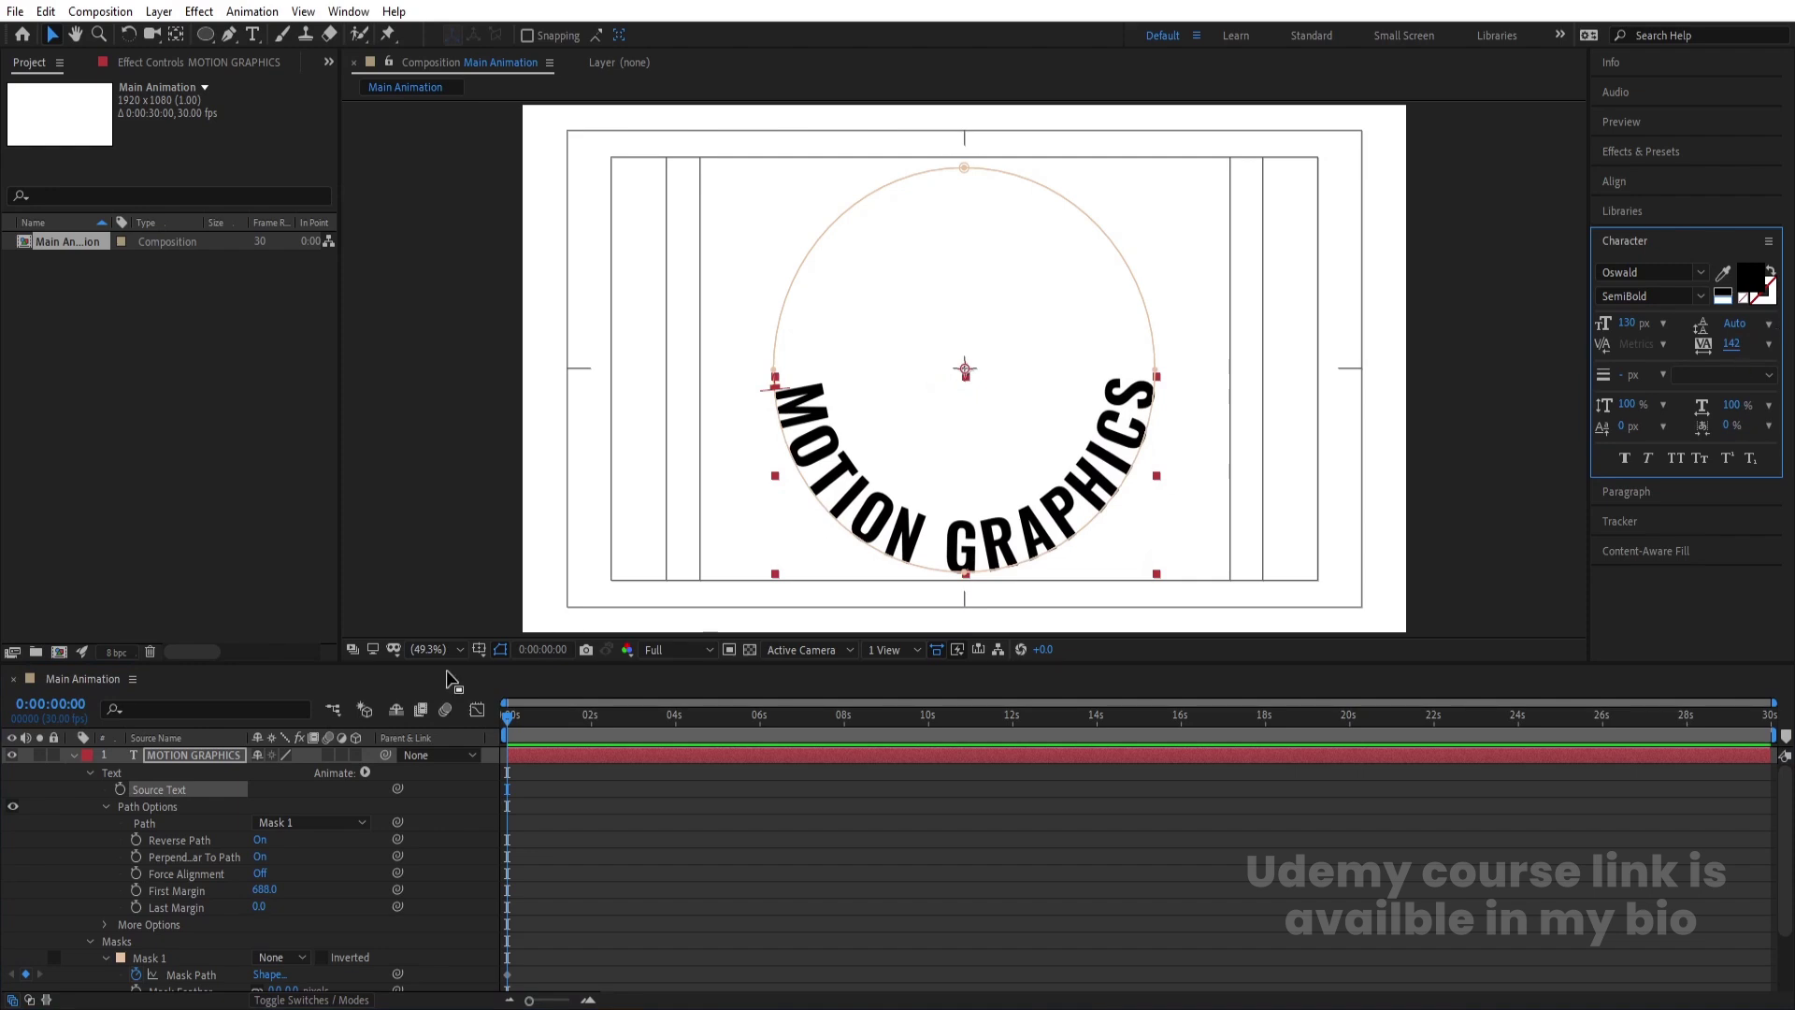
Fine-tune First Margin to 668, tracking to 94 and size to 140 px, then deselect.
drag(265, 889, 259, 892)
click(1735, 345)
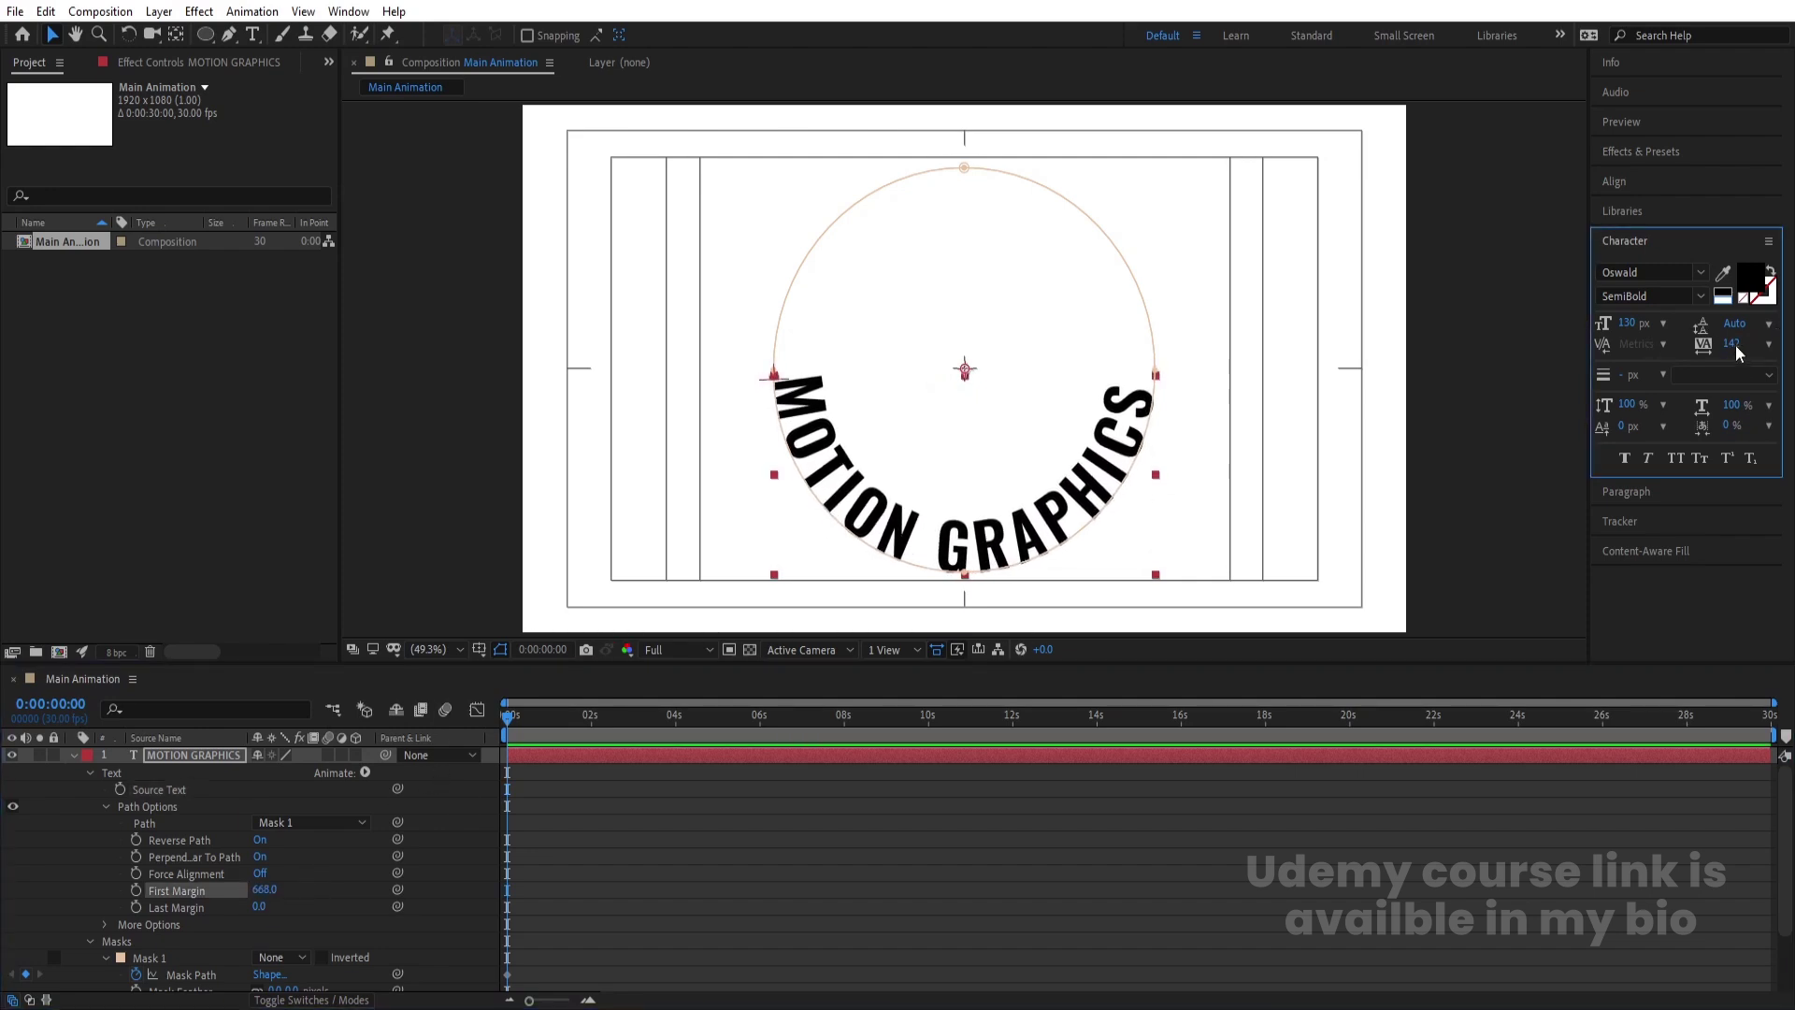
drag(1733, 352, 1636, 320)
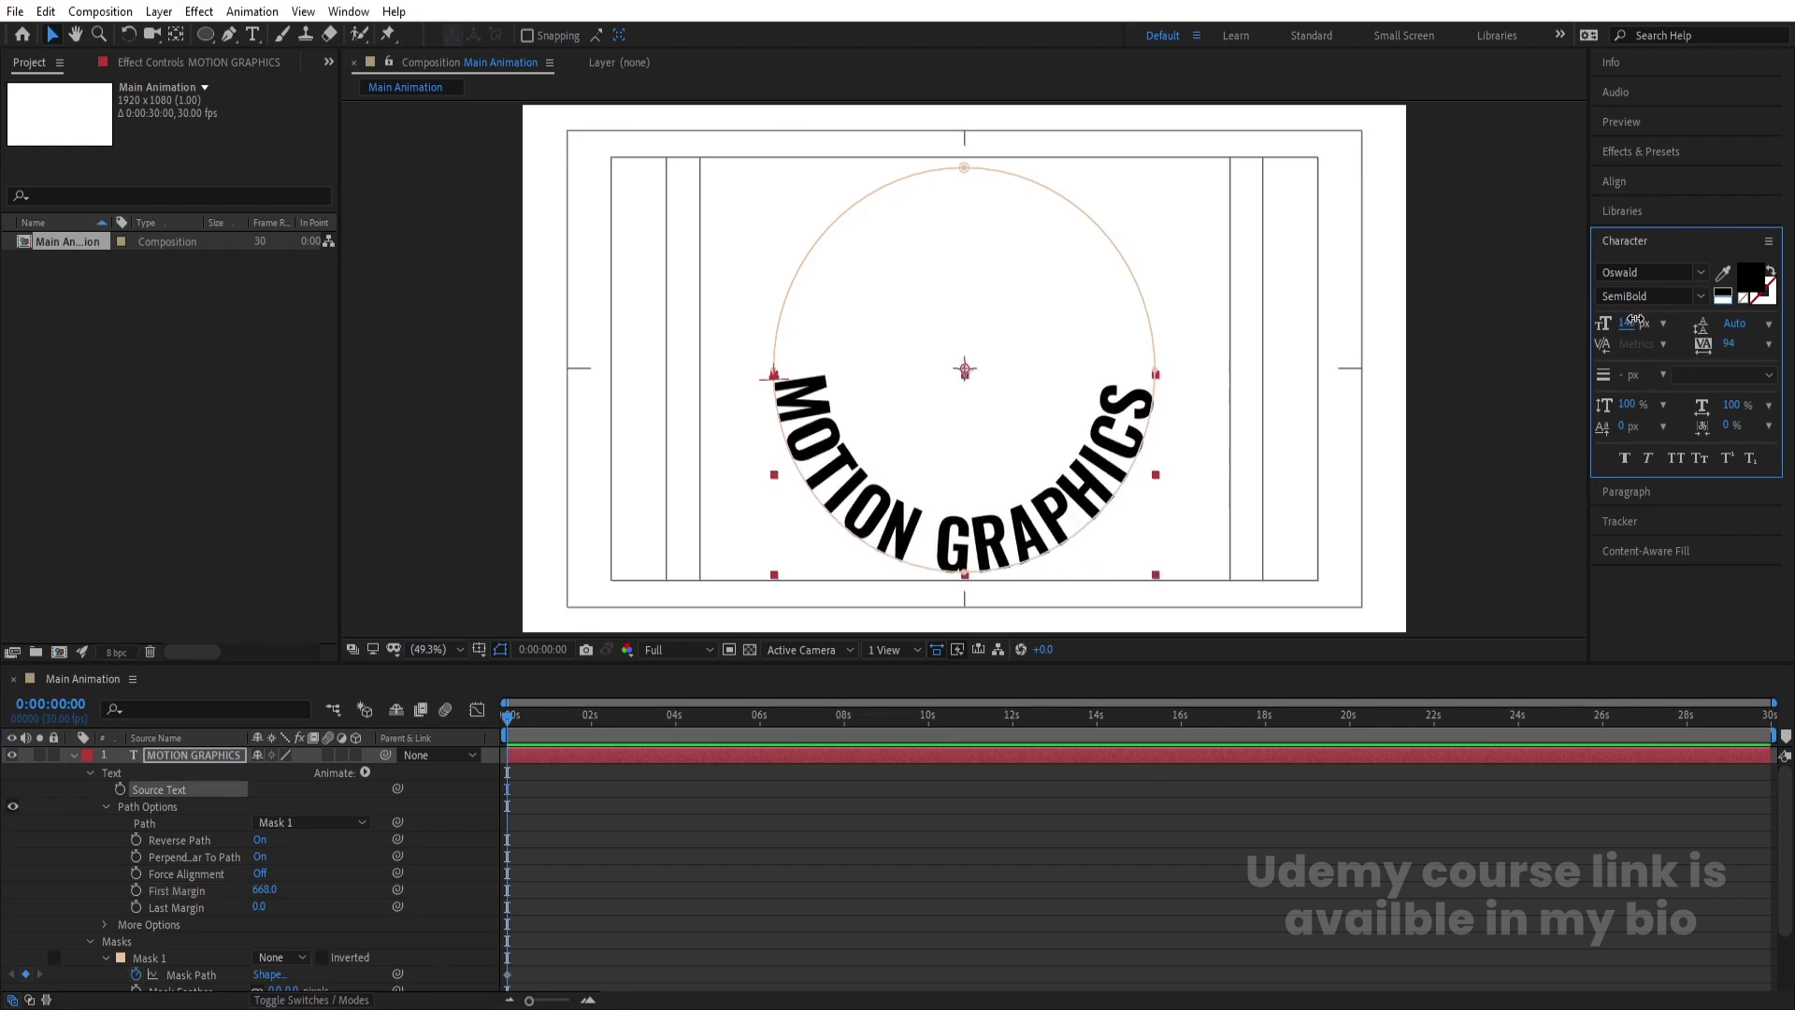
click(660, 823)
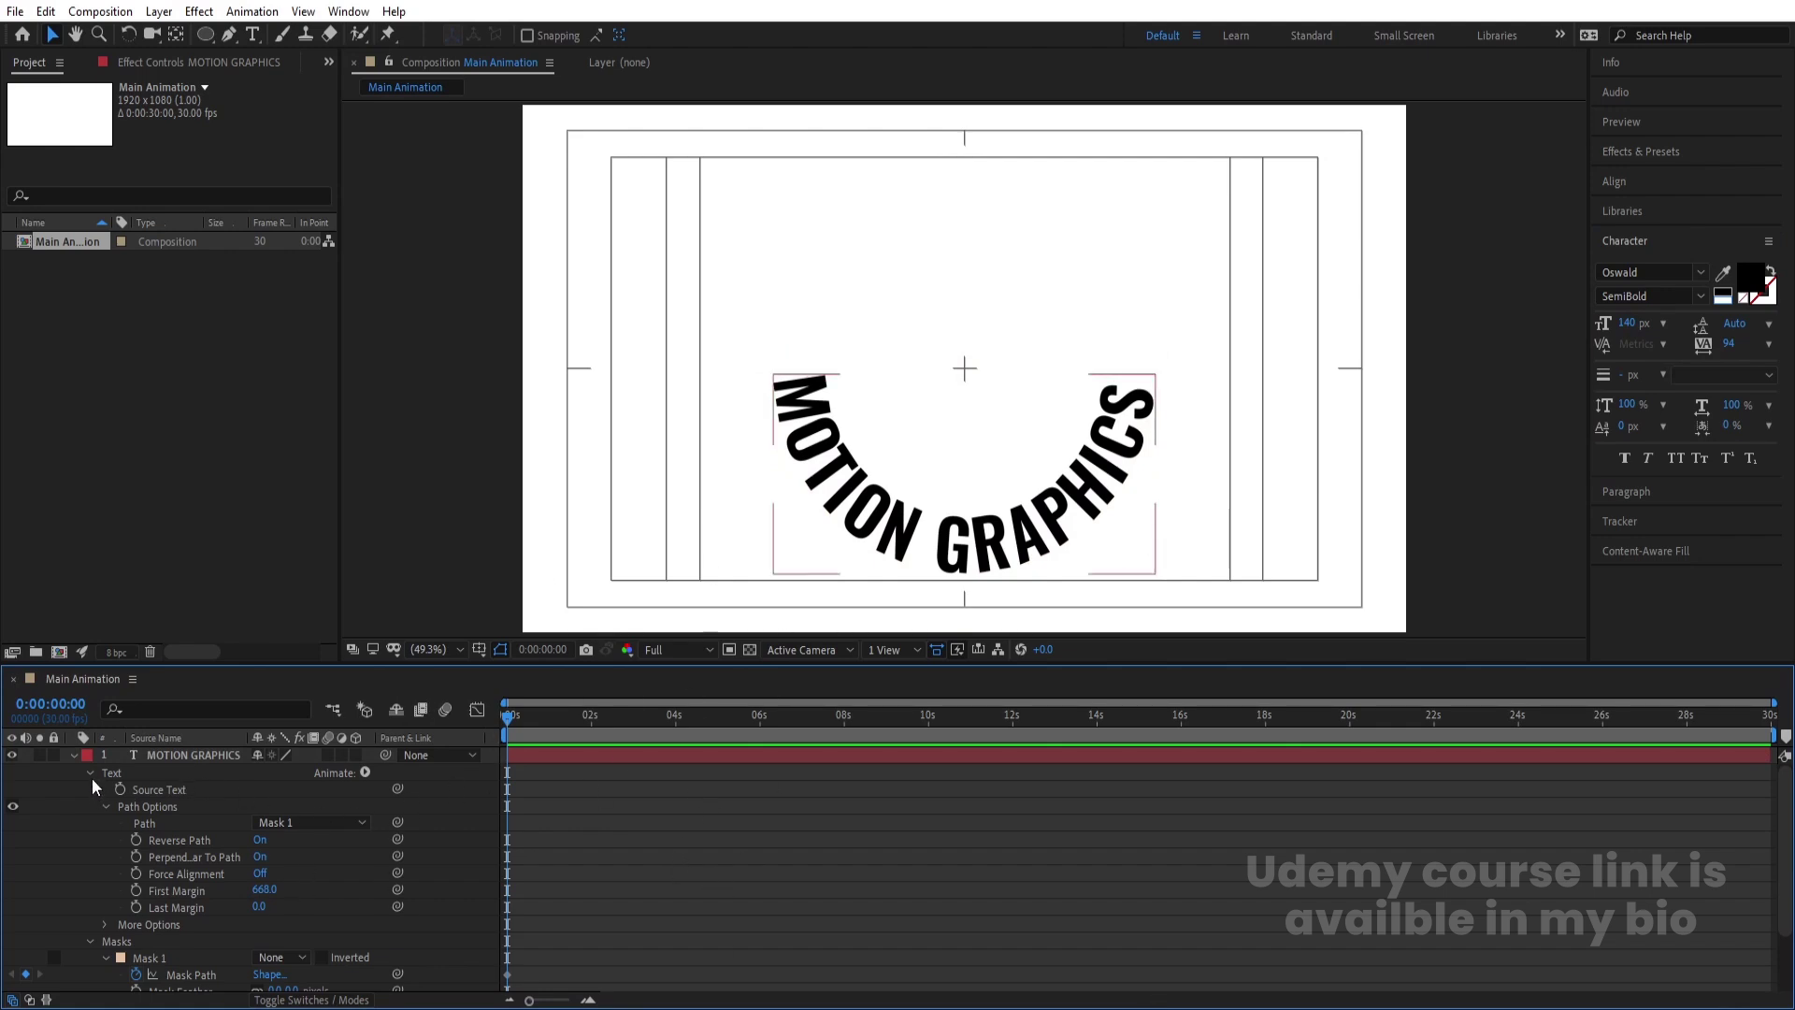
Show Shape Layer 1 again, move it above the text and scale it to 87%.
click(72, 753)
click(156, 775)
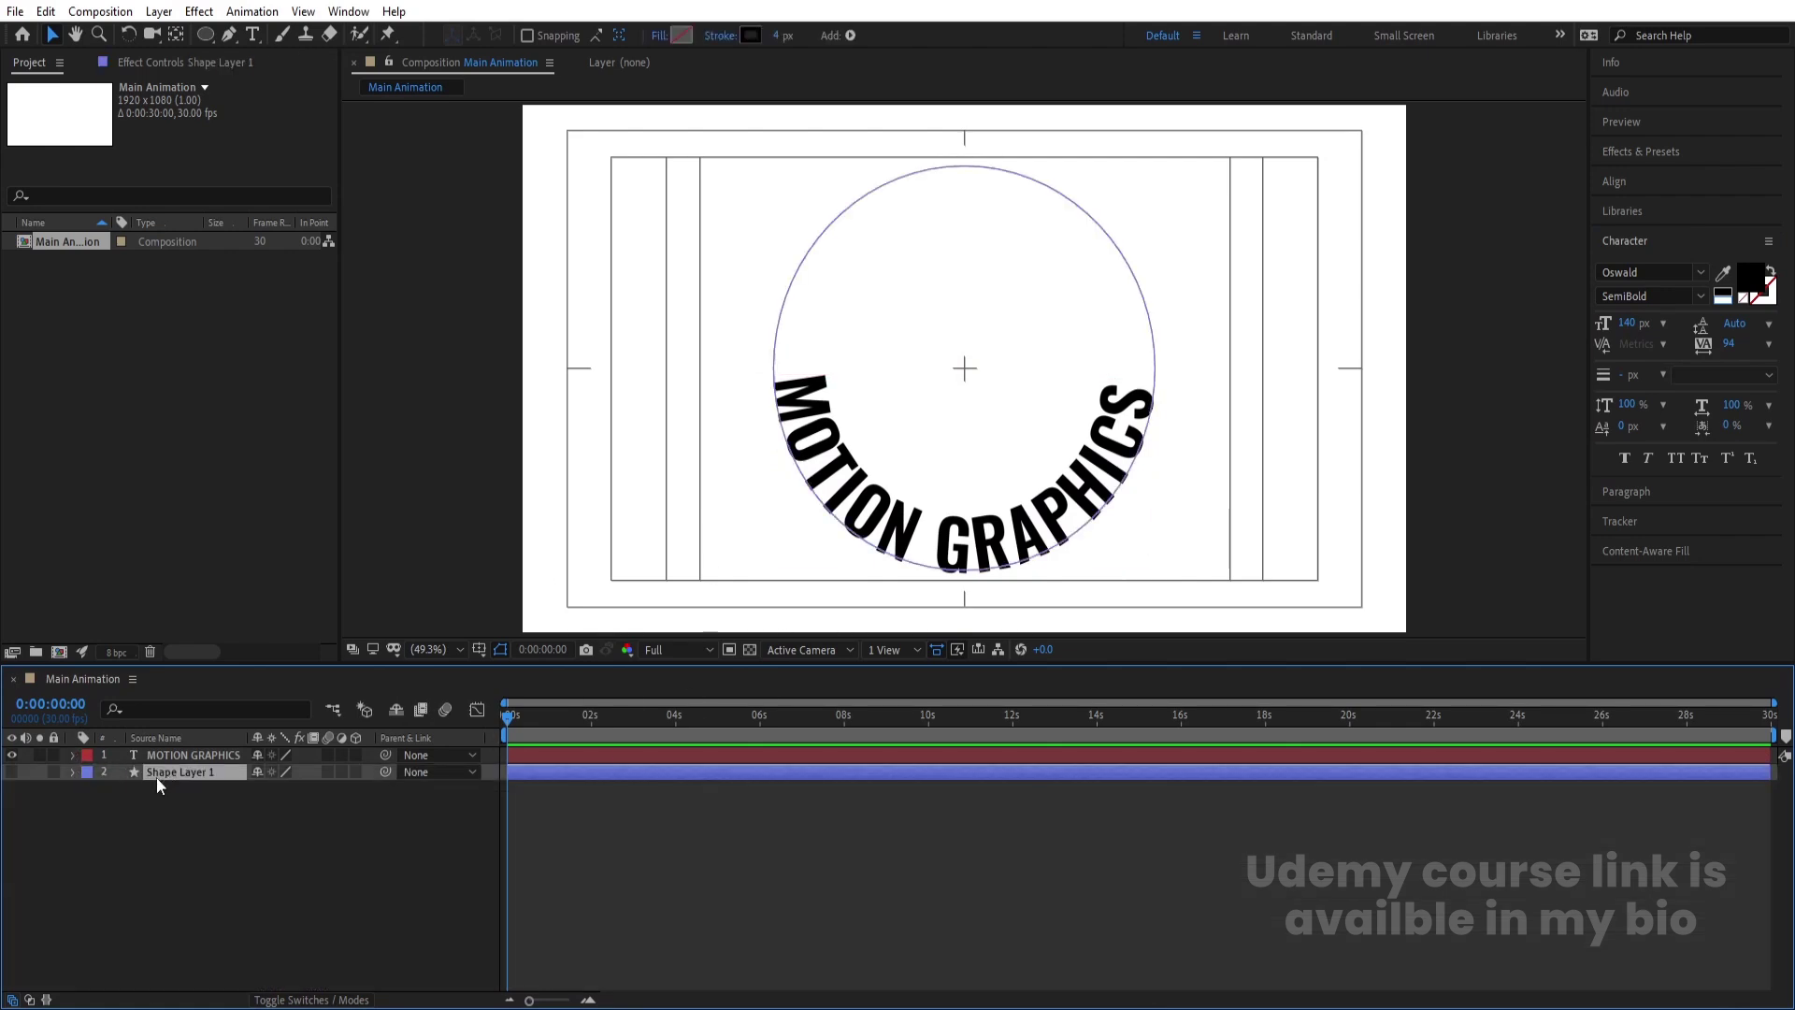
click(13, 772)
drag(159, 776, 261, 769)
key(s)
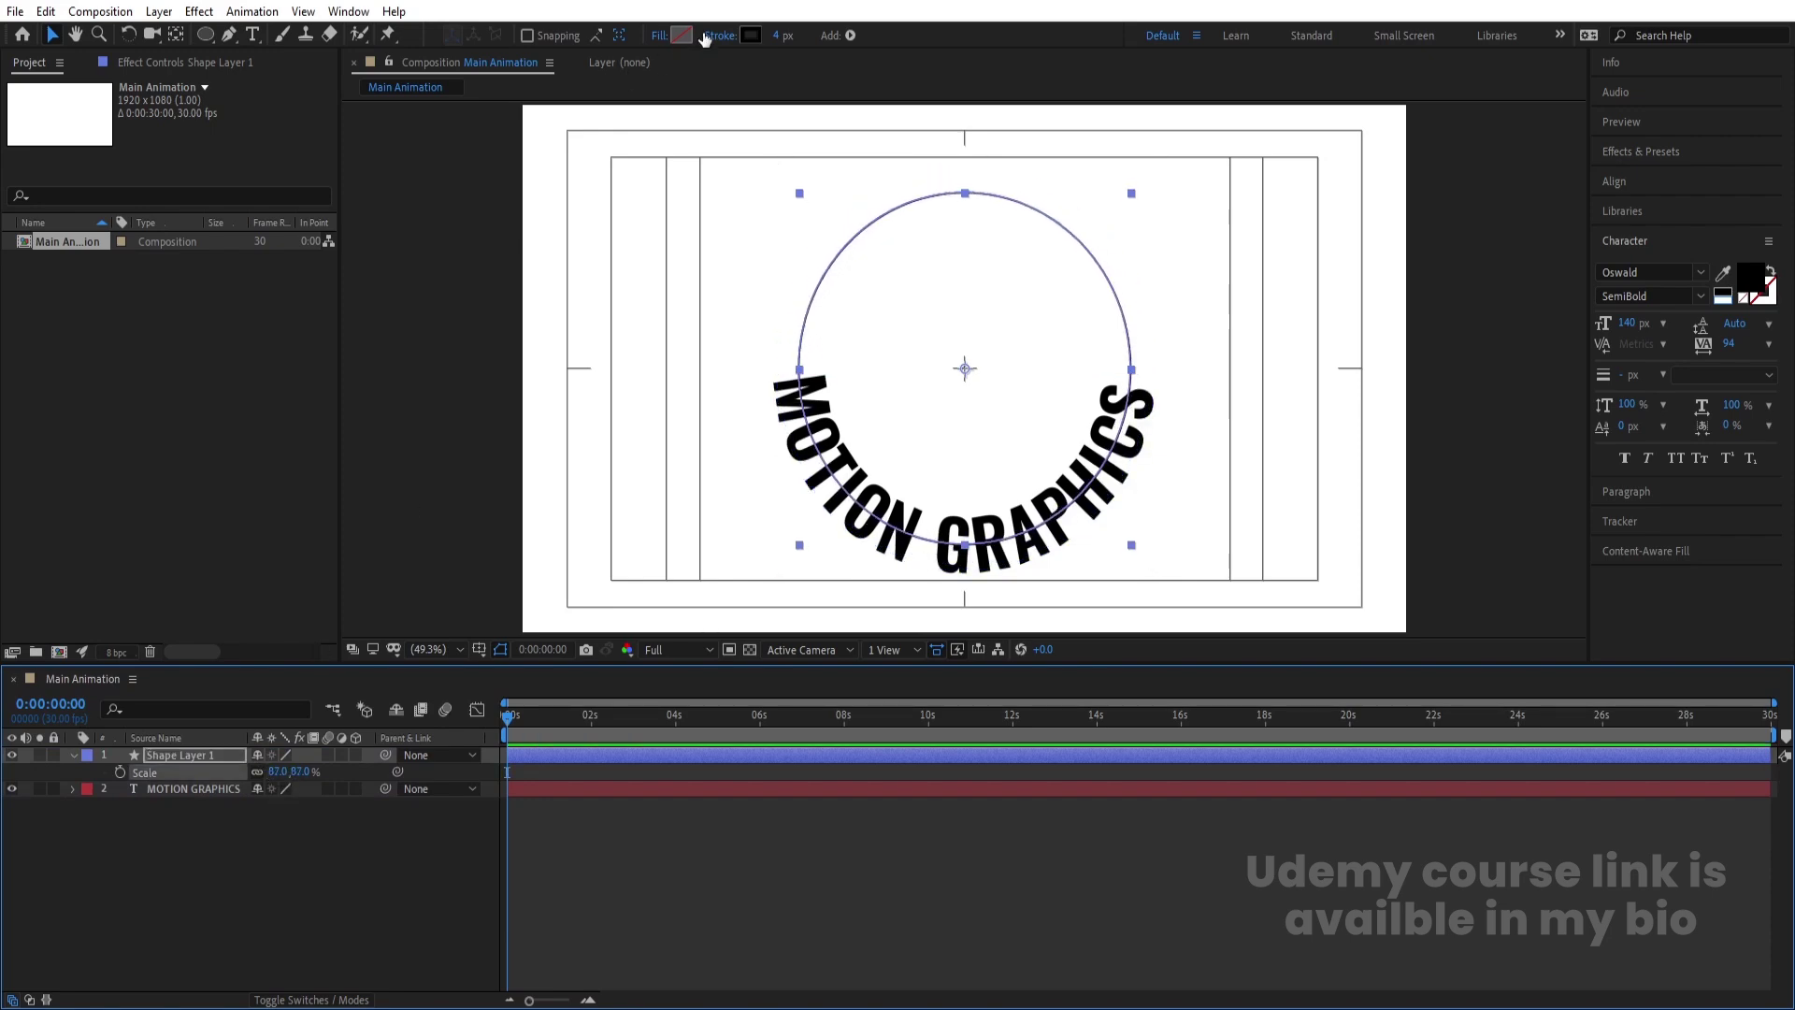
Give the circle a red FF0000 stroke 143 px wide.
click(748, 36)
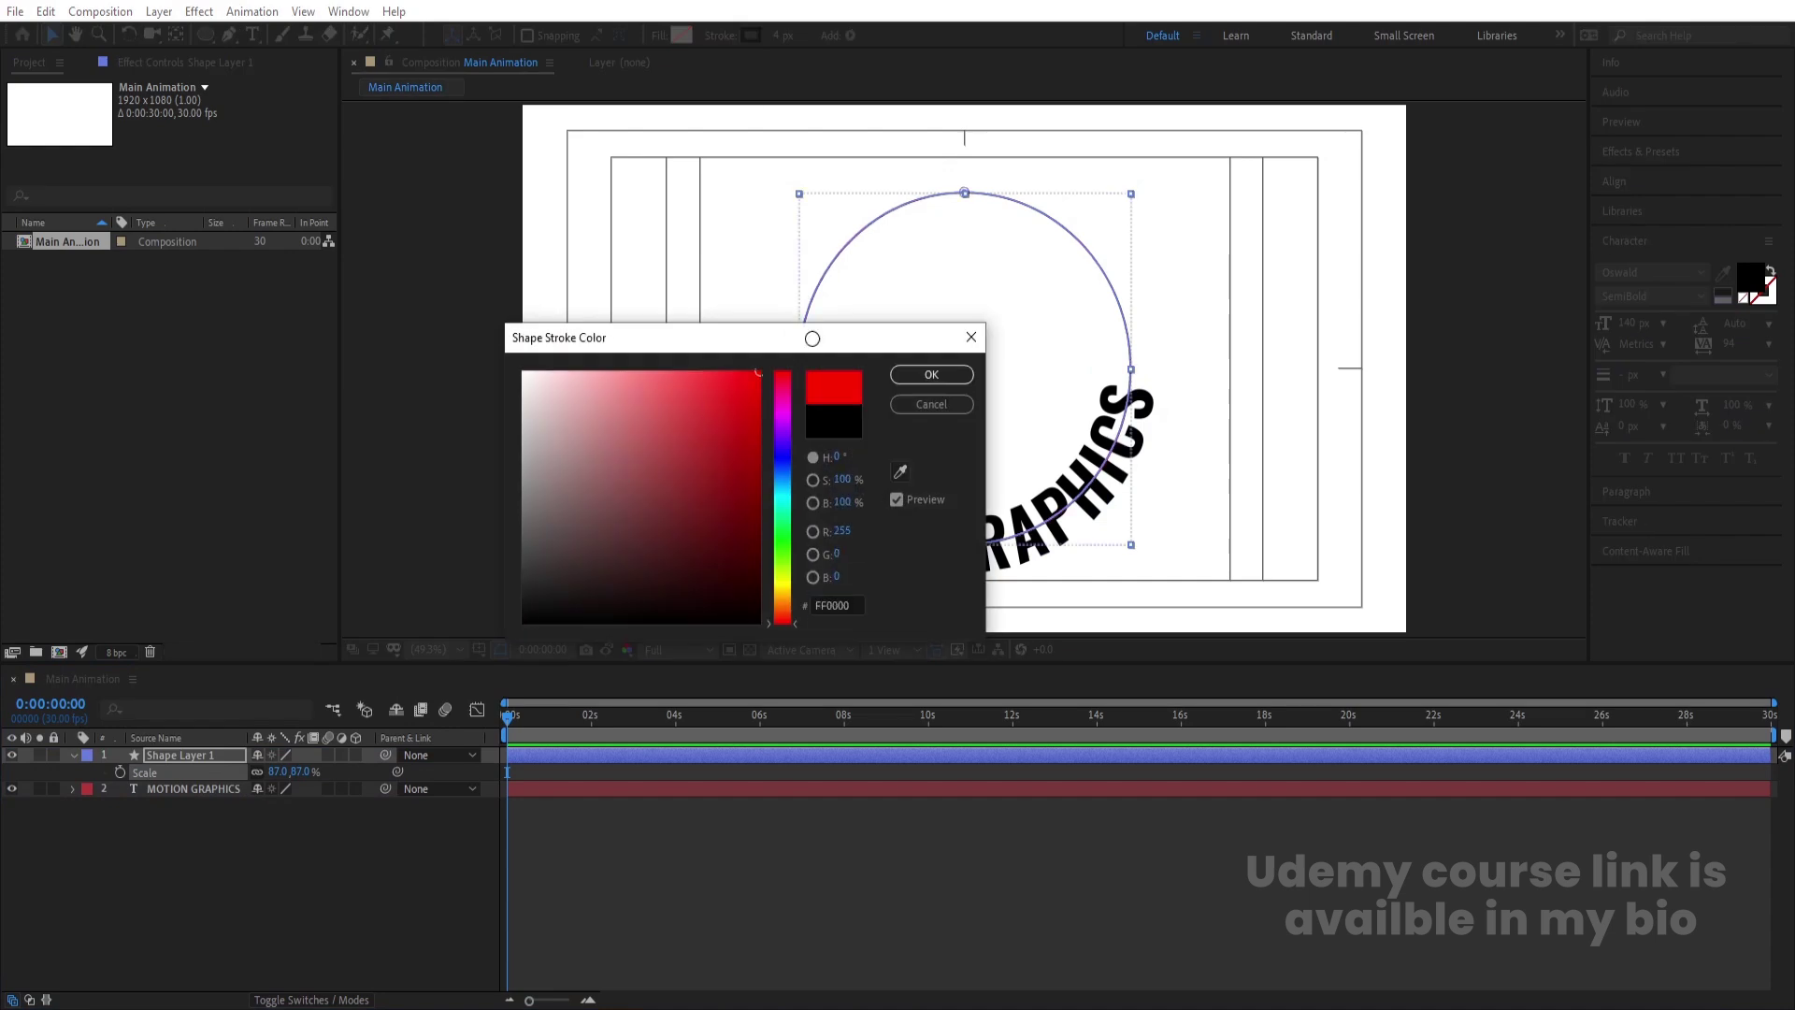
click(901, 379)
drag(778, 35, 890, 32)
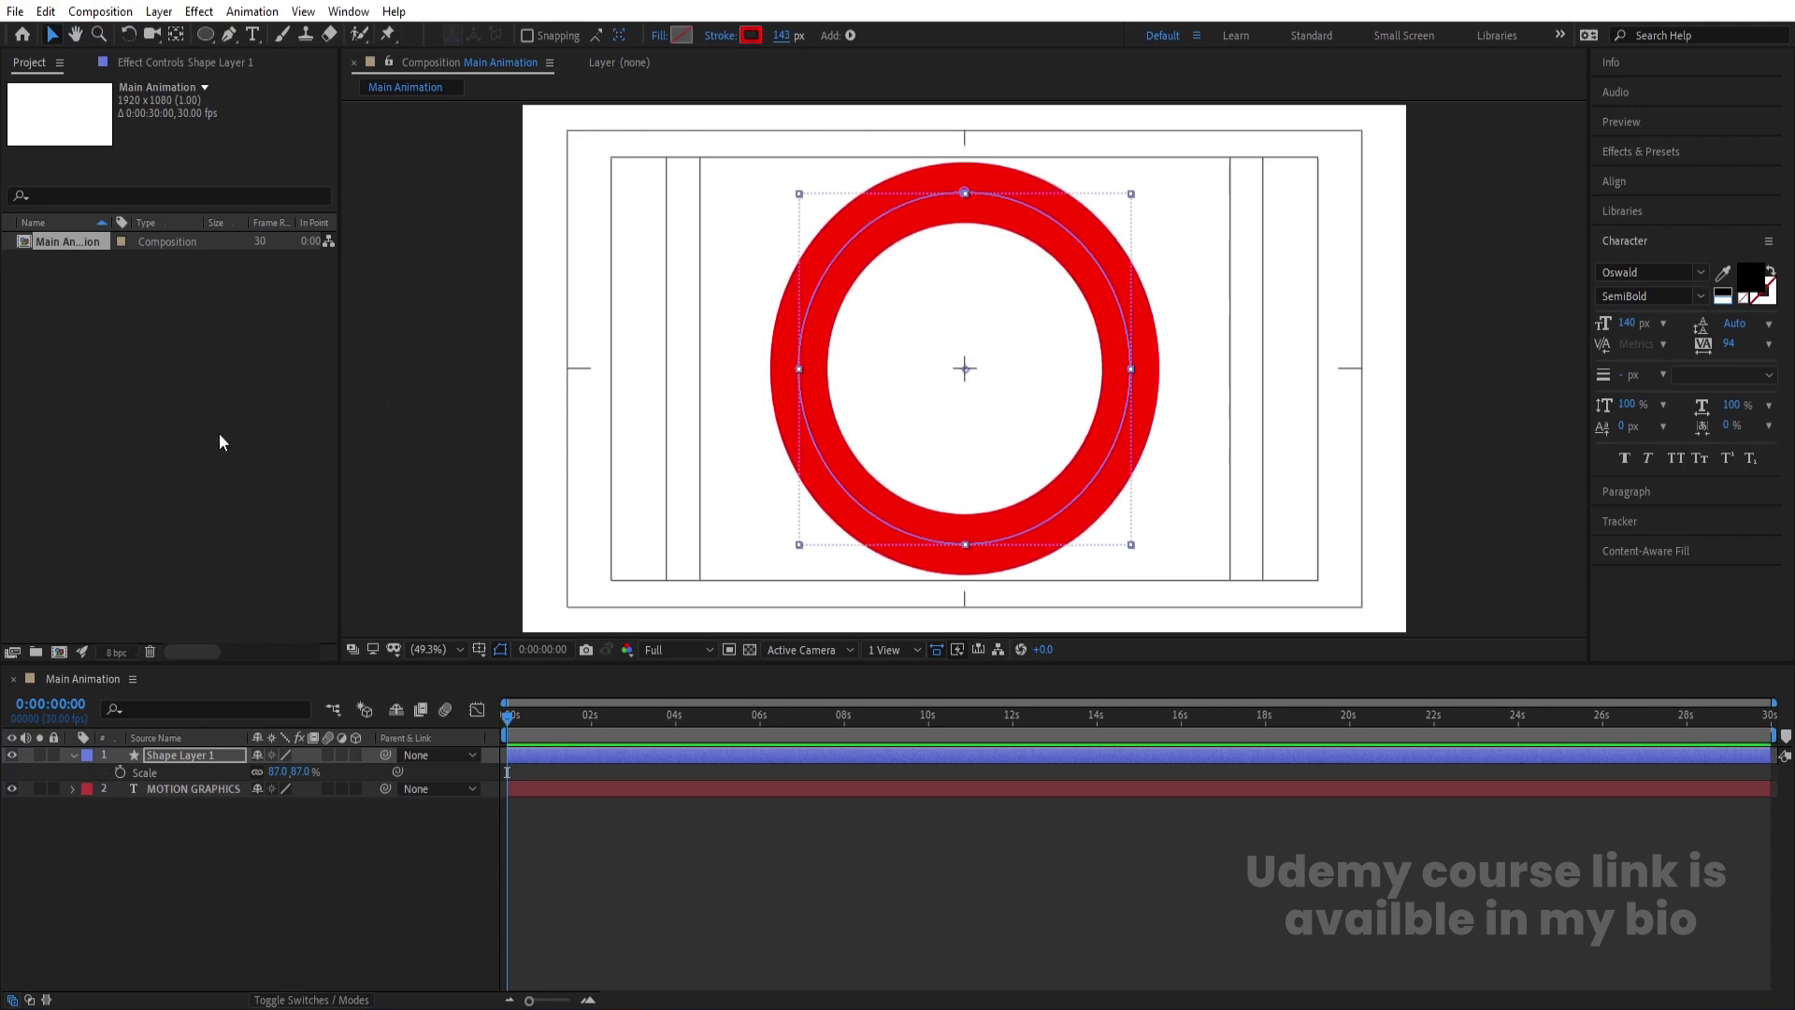
Add Trim Paths to the red ring with End 50% and Offset 91°.
click(72, 757)
click(72, 757)
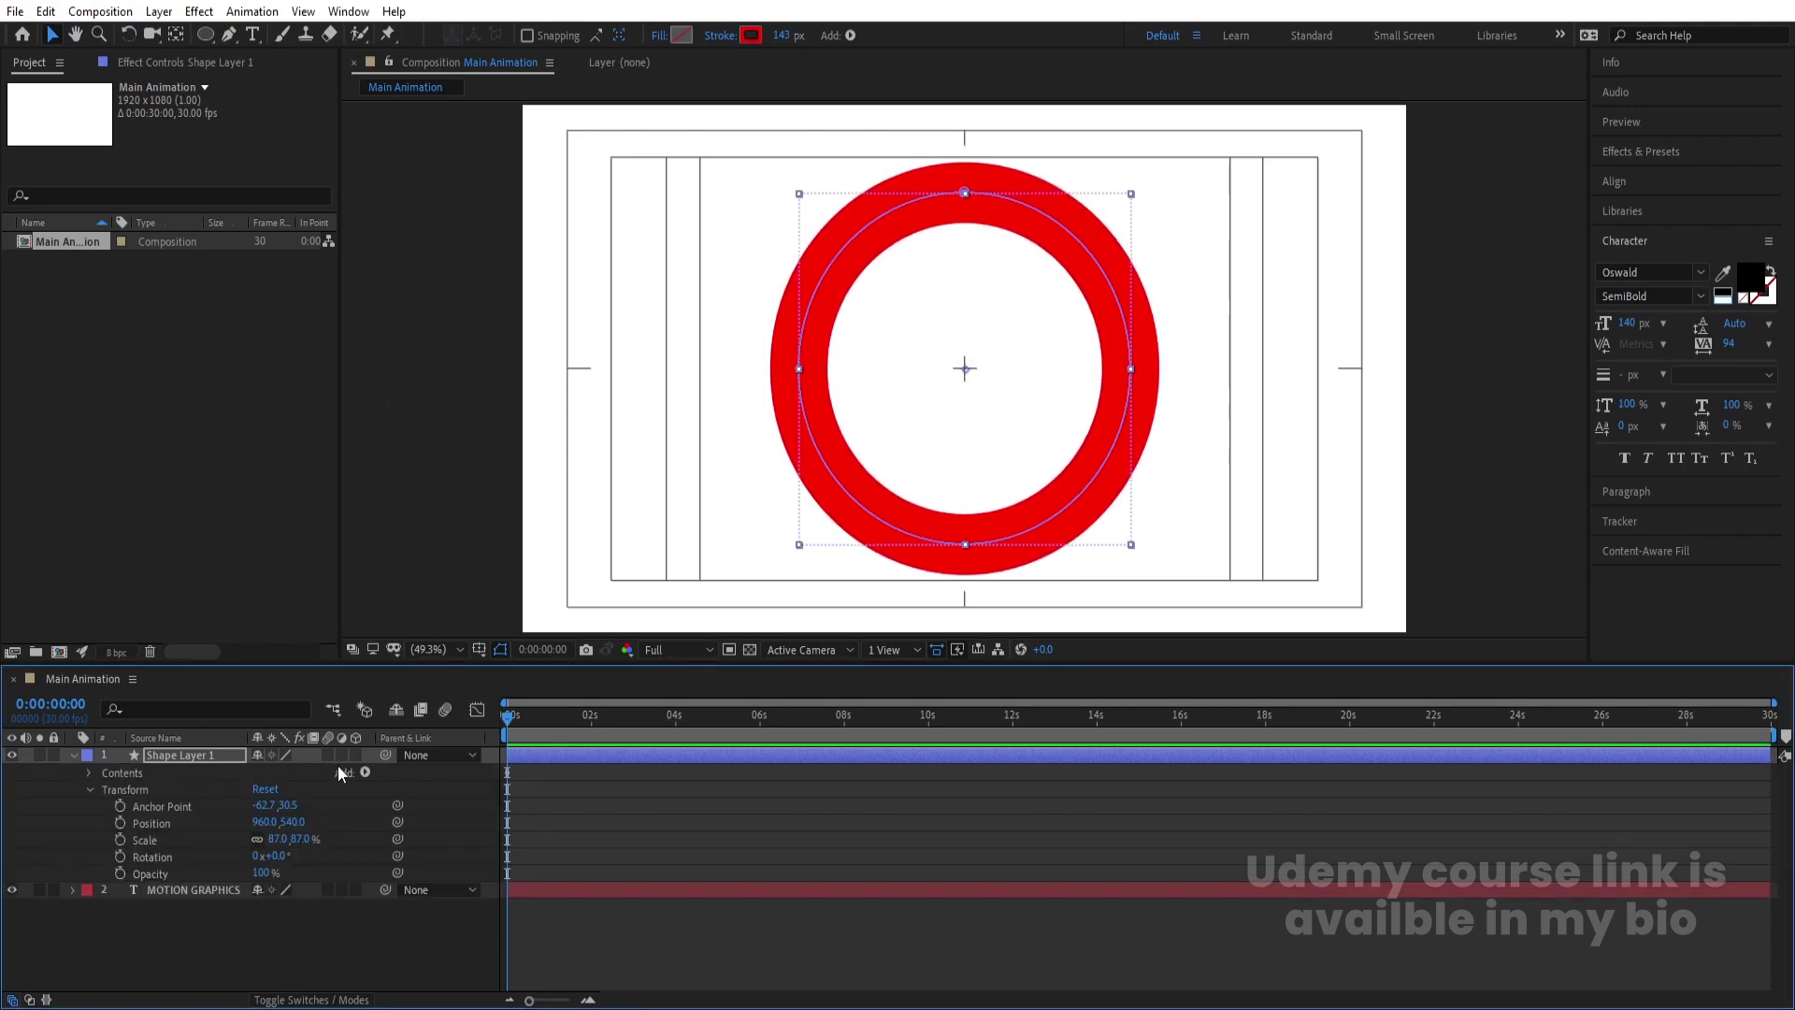
click(367, 775)
click(426, 665)
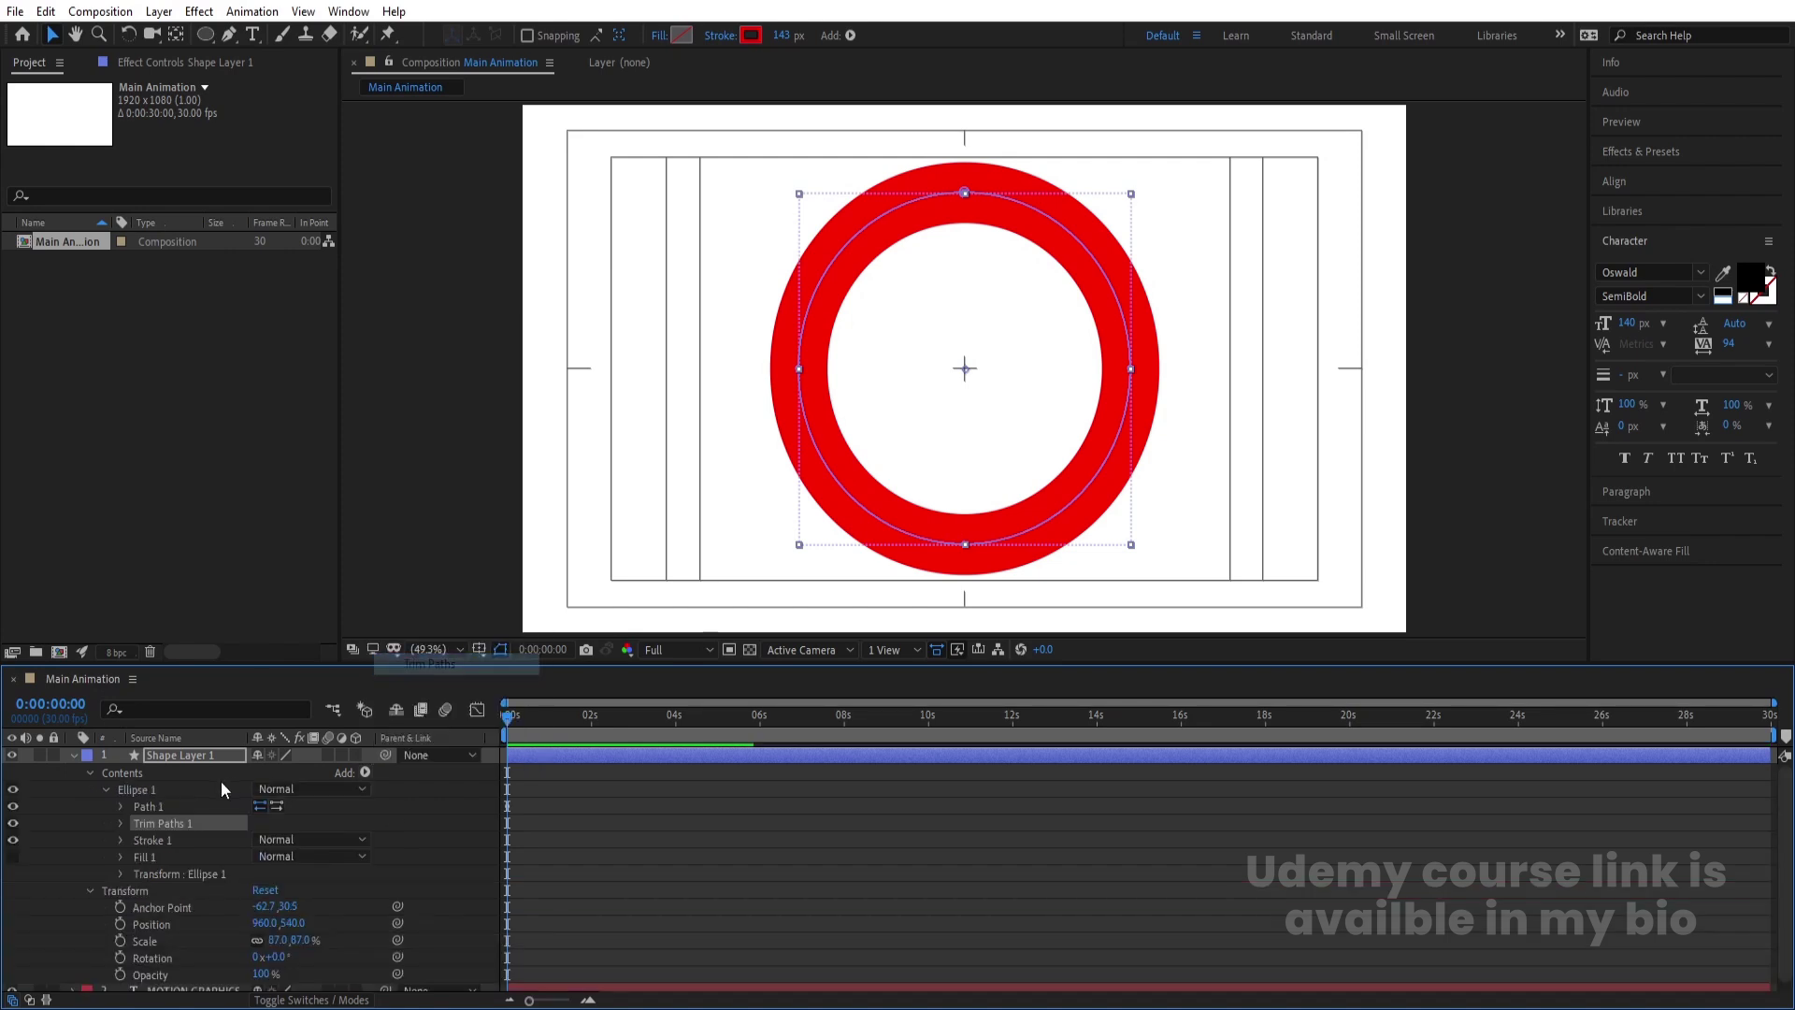
click(121, 824)
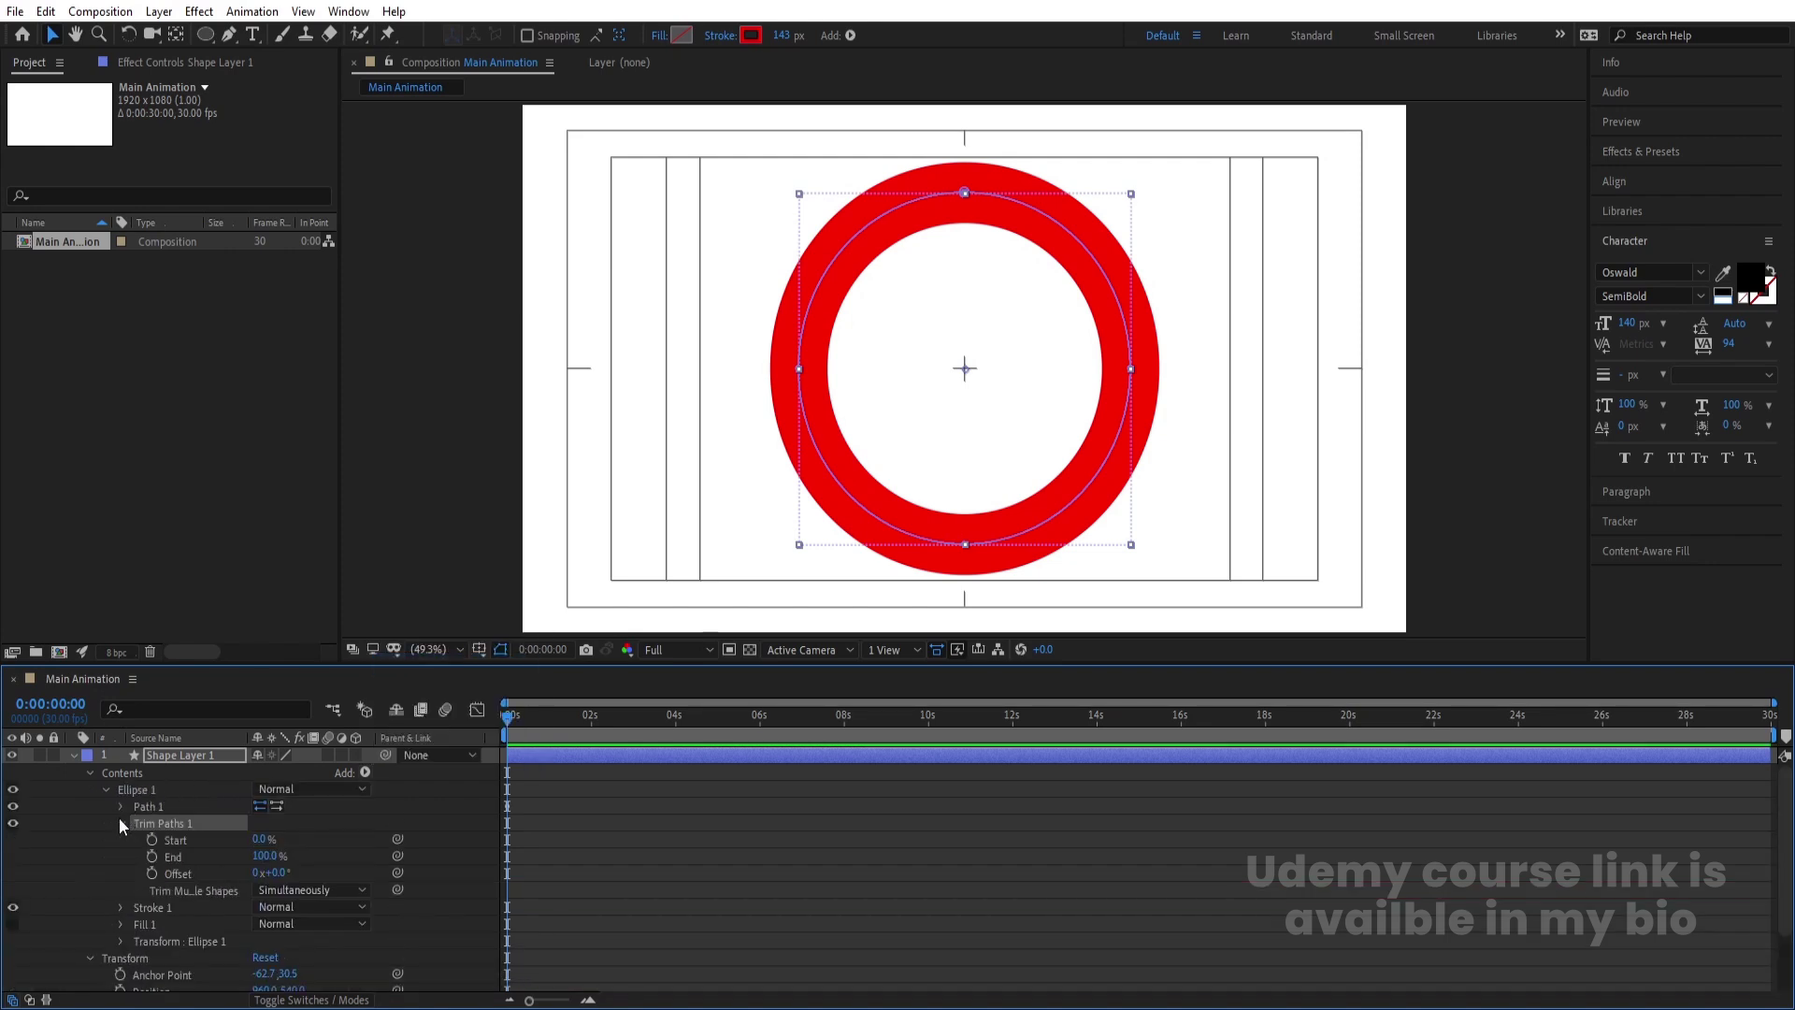
drag(270, 855, 224, 859)
click(262, 856)
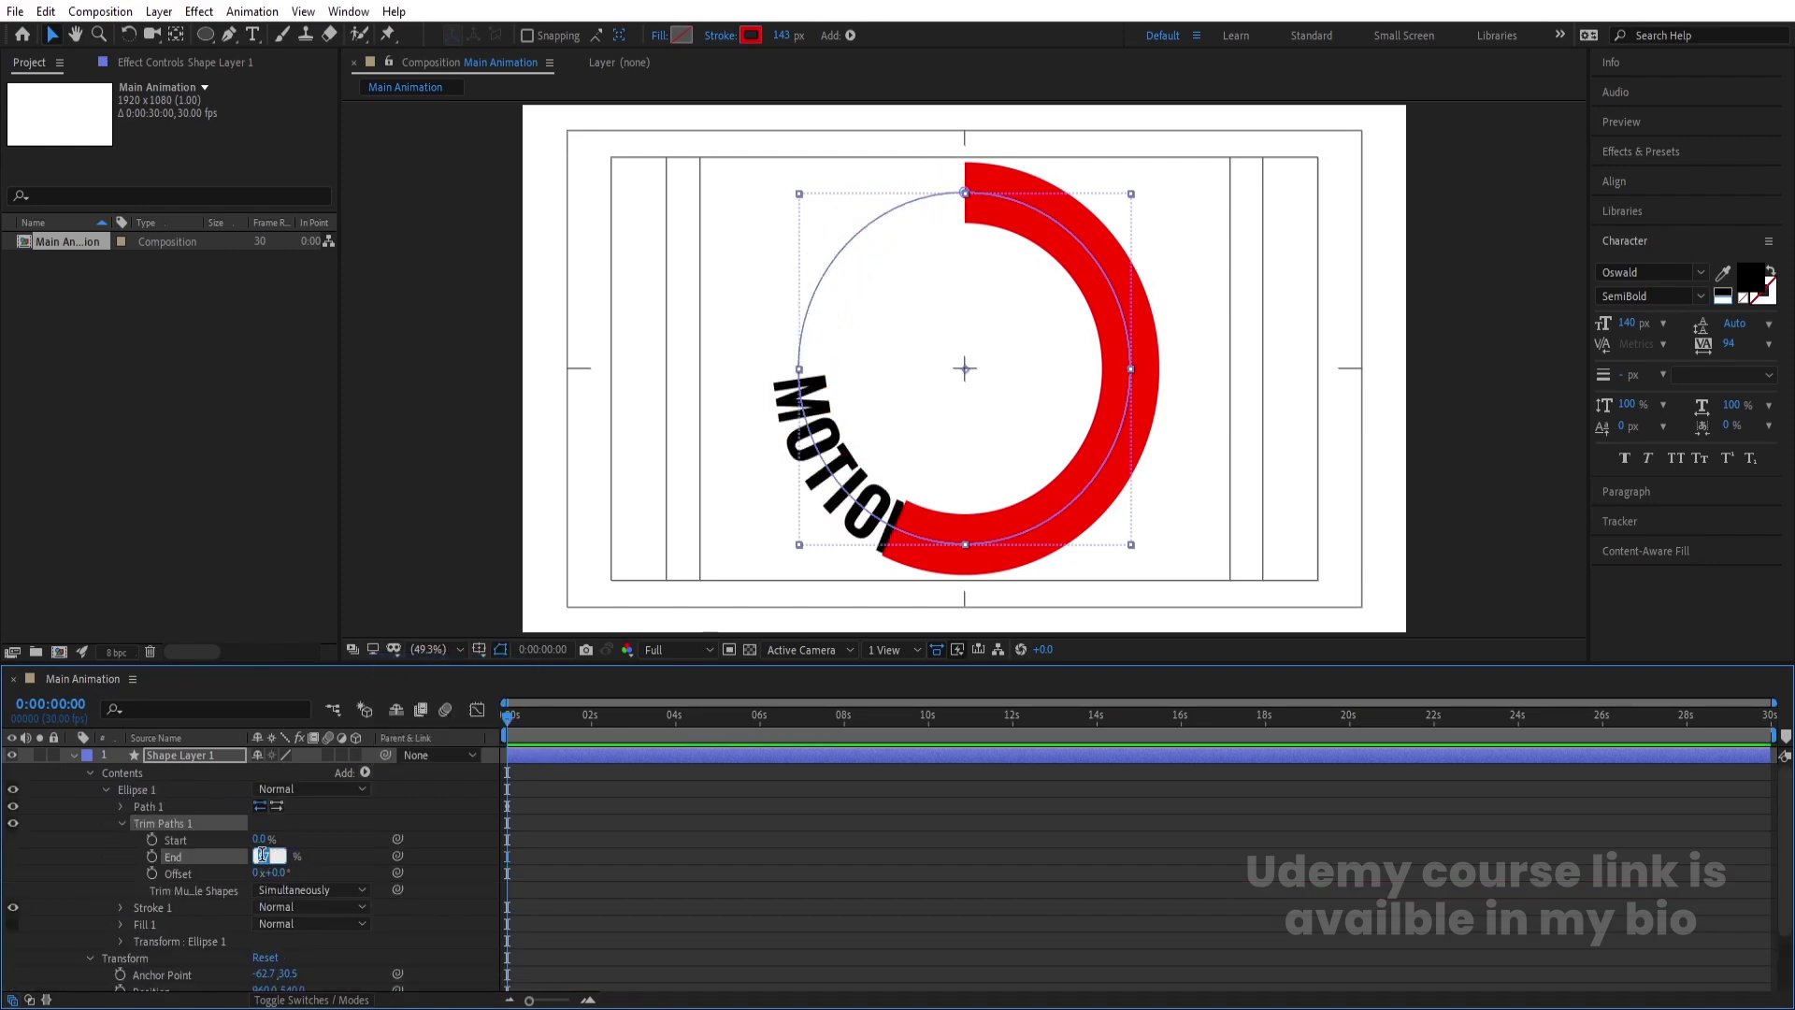
key(Return)
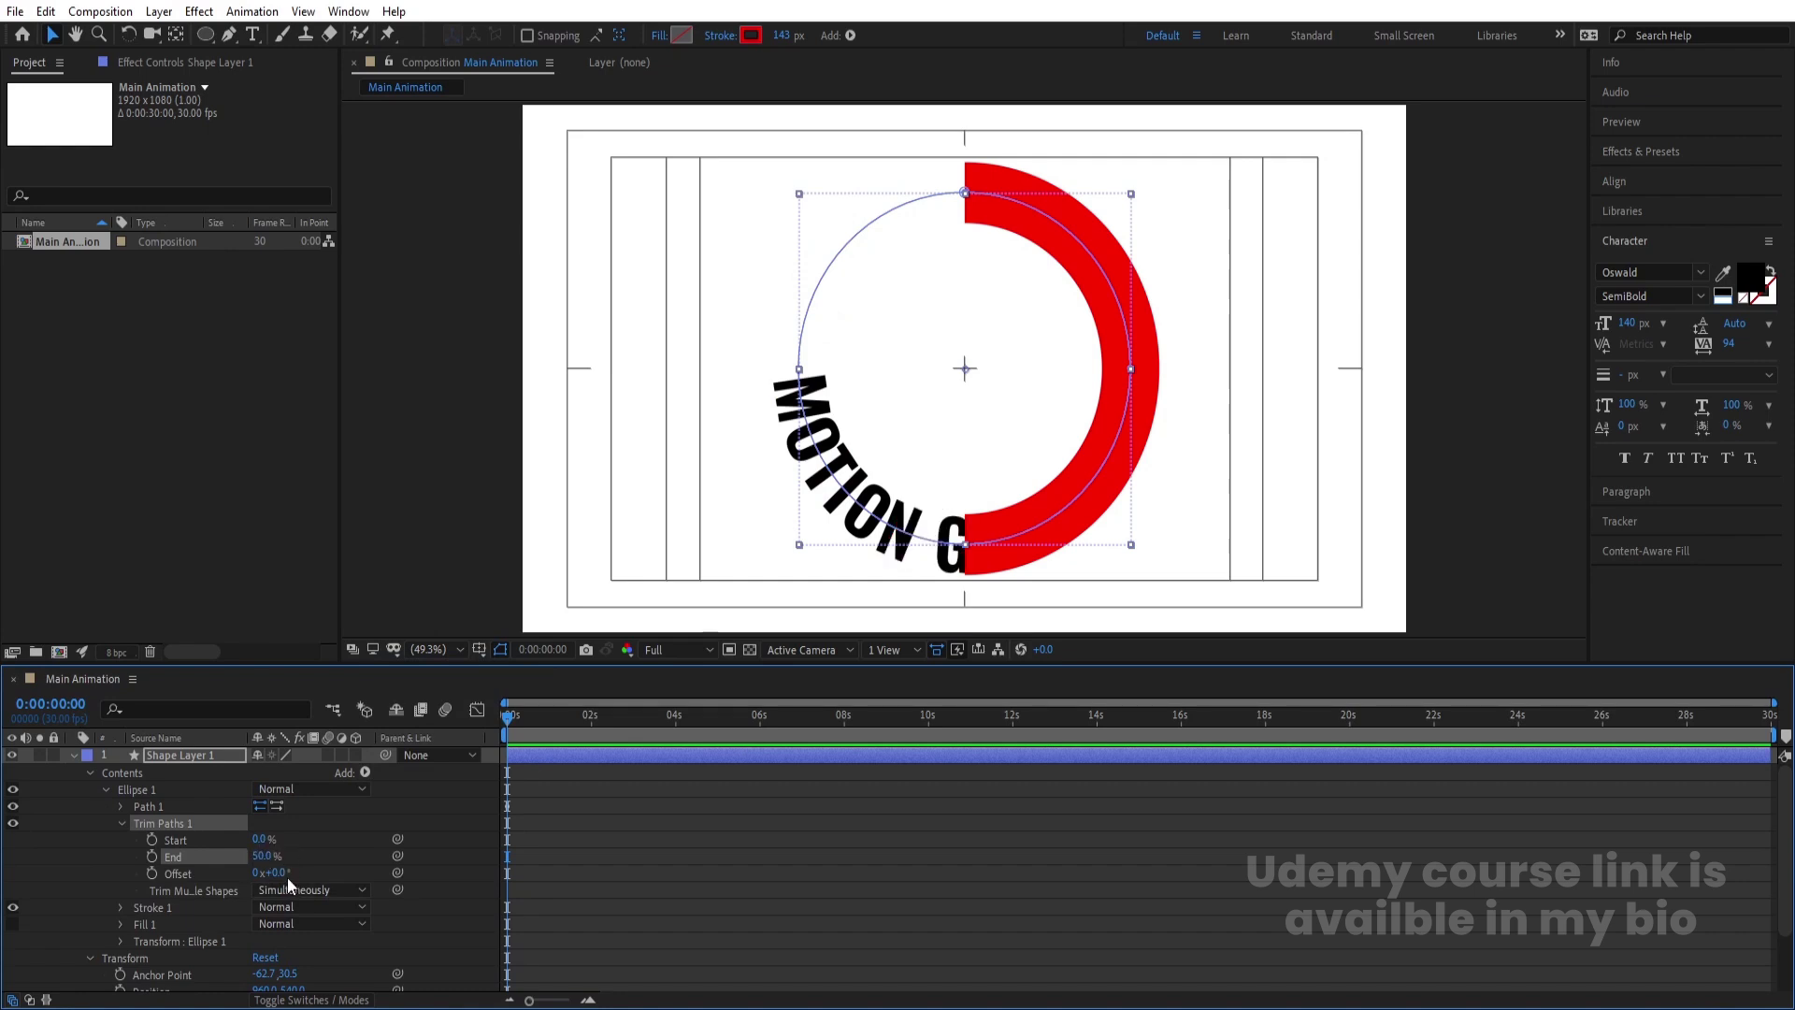
drag(281, 872, 351, 860)
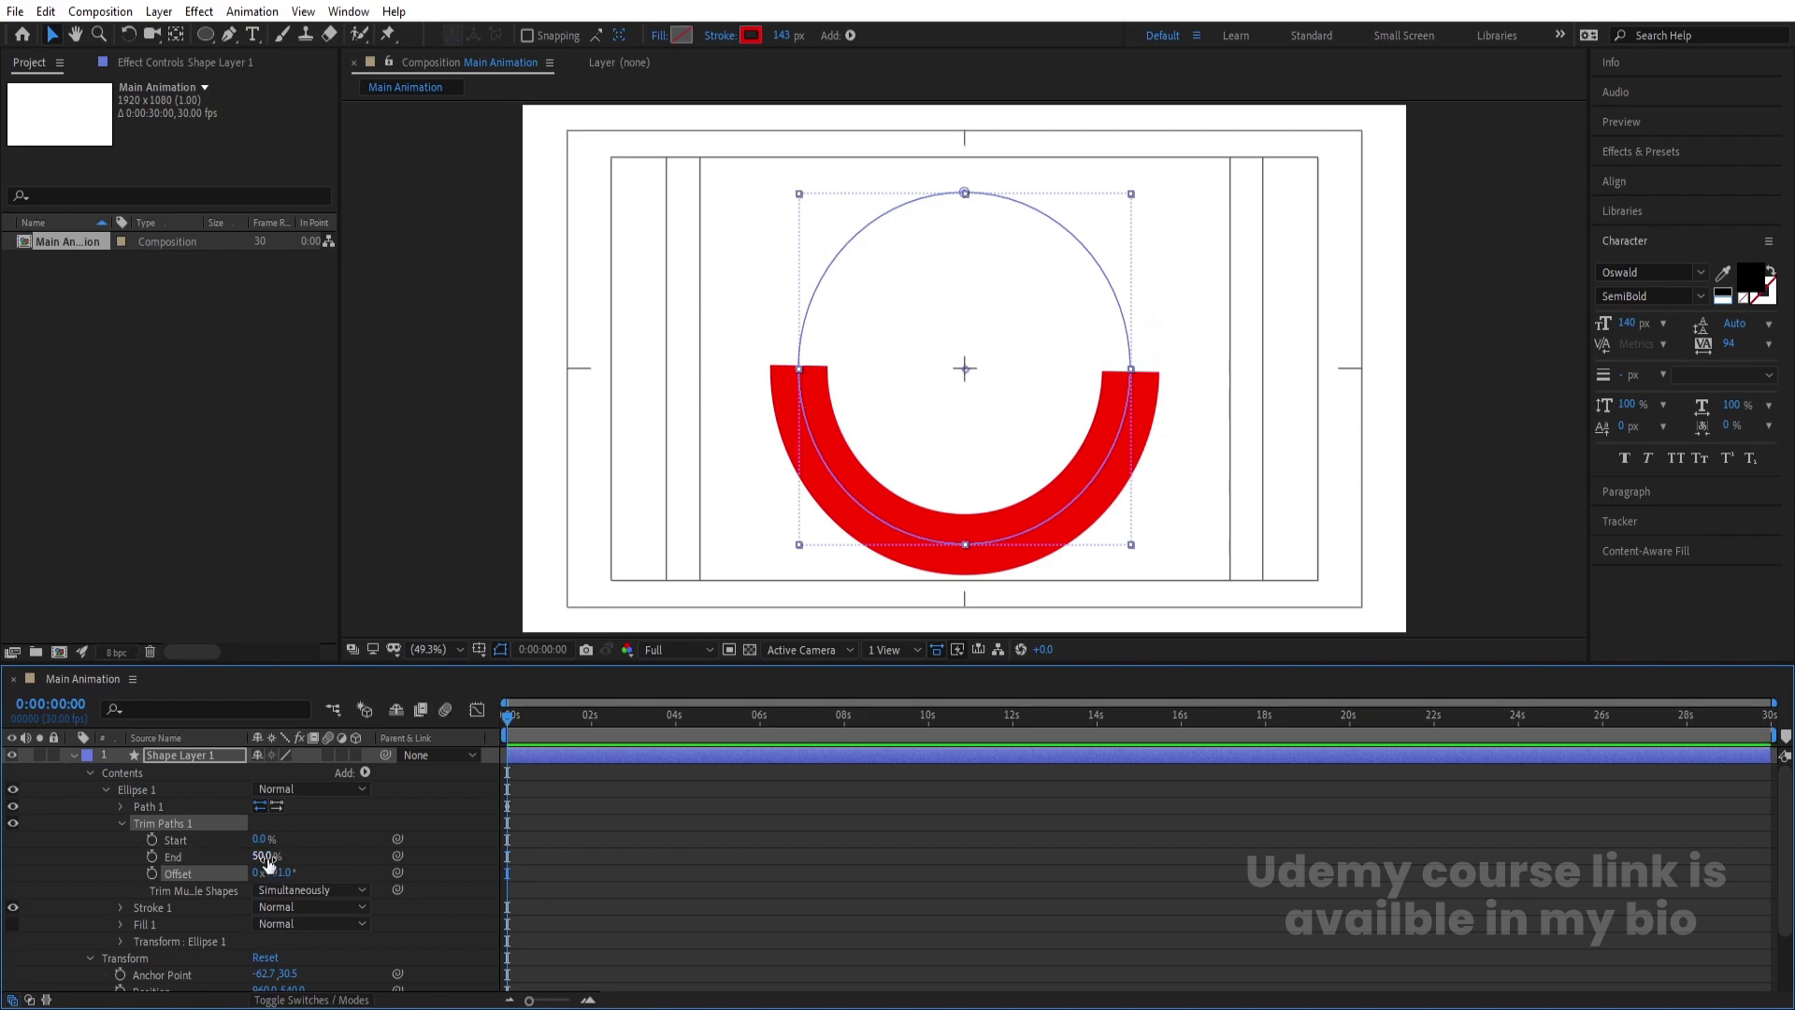
drag(268, 856, 221, 882)
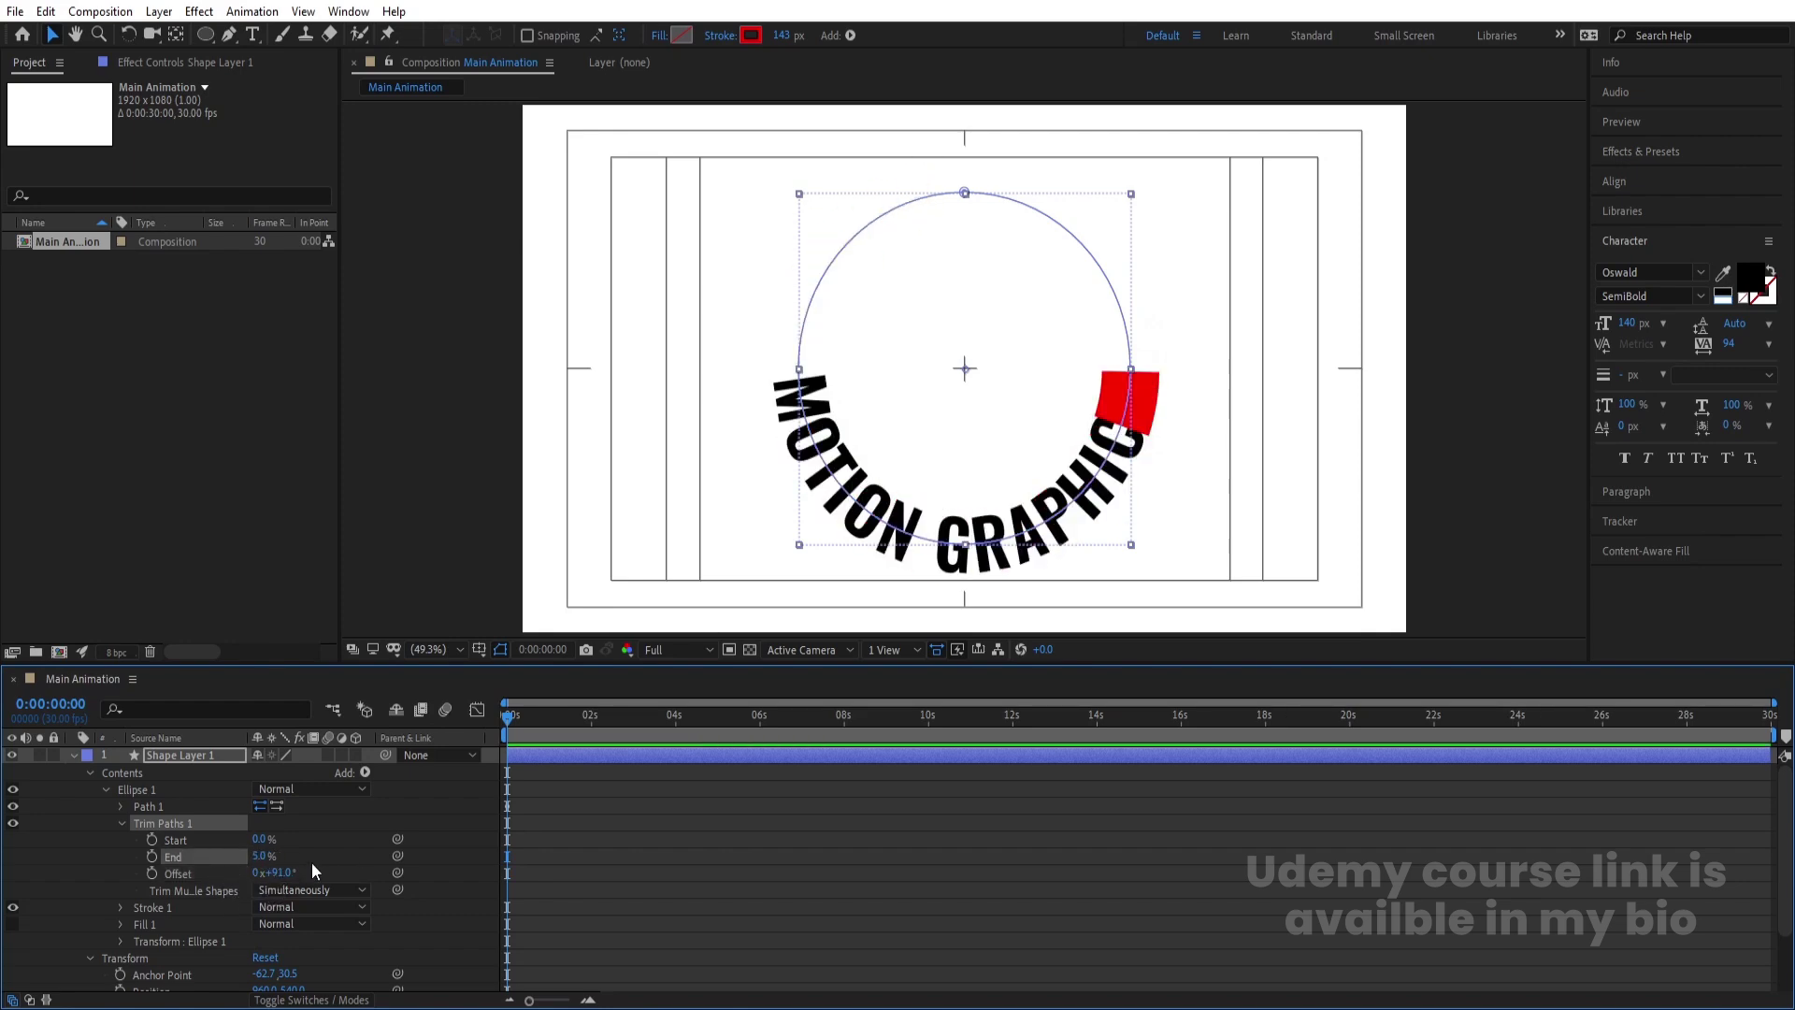
key(ctrl+z)
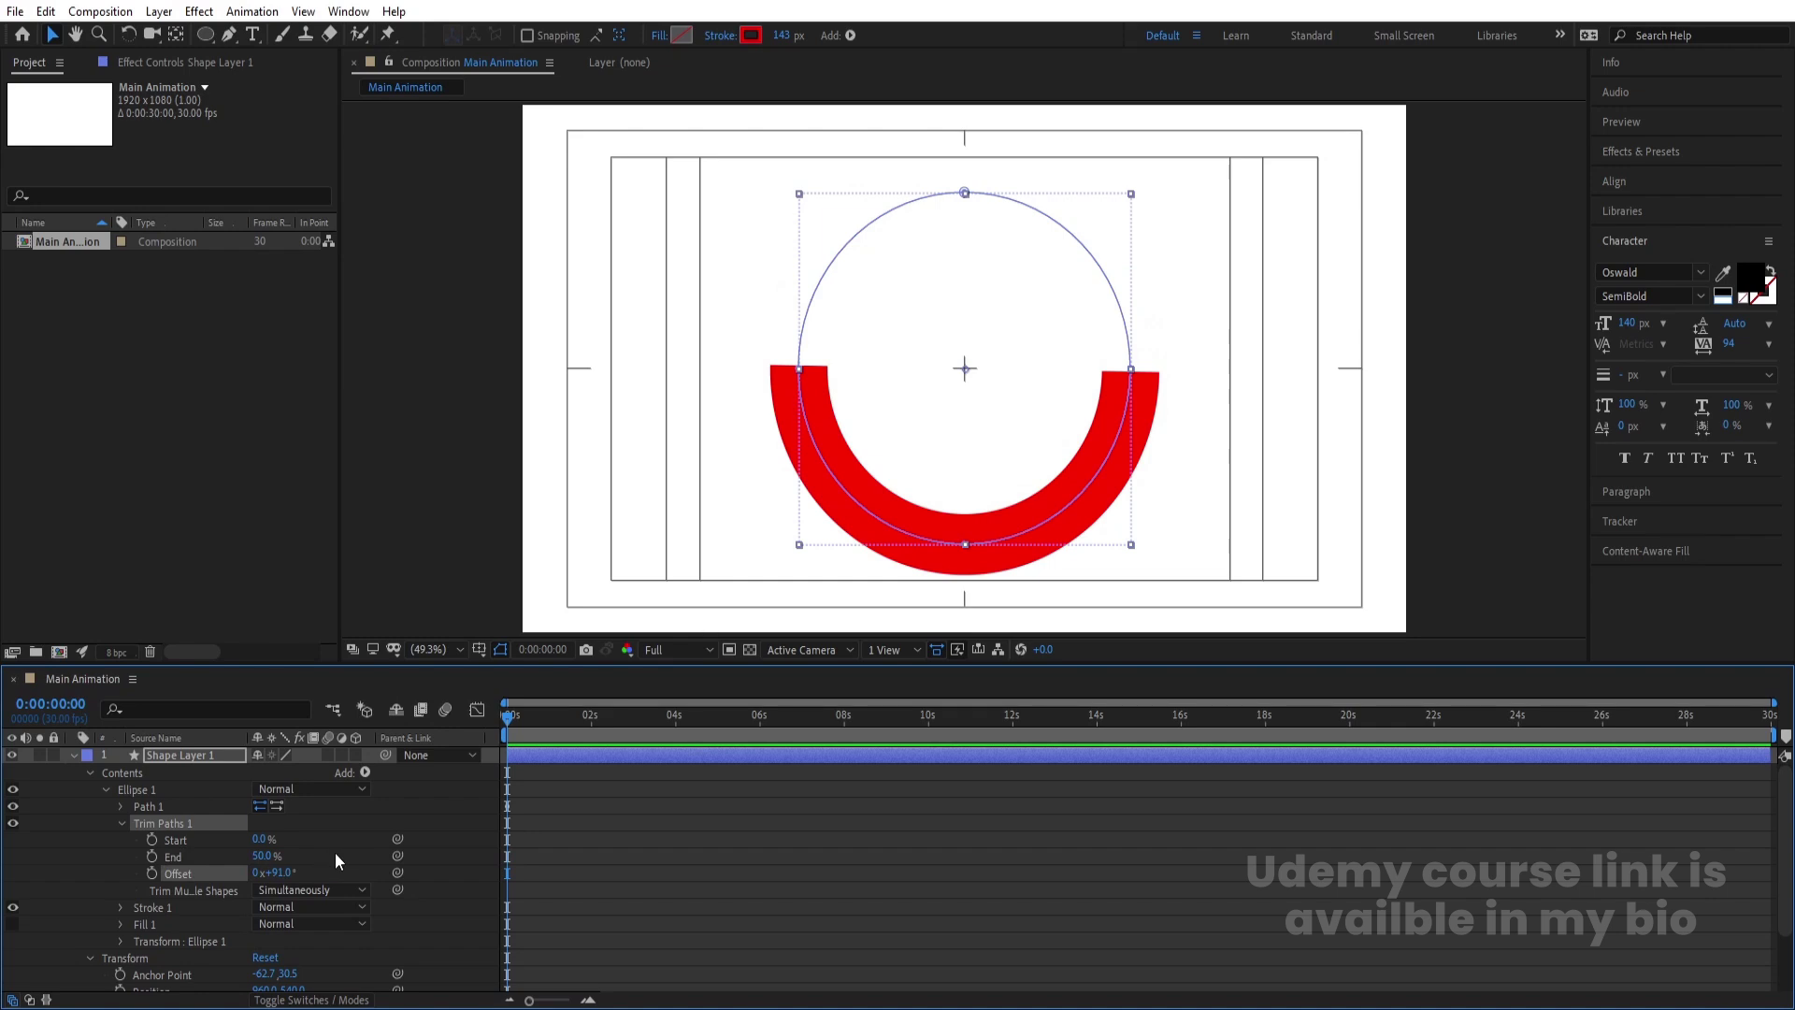
Set MOTION GRAPHICS' track matte to Alpha Matte 'Shape Layer 1', then select both layers.
click(74, 757)
click(195, 772)
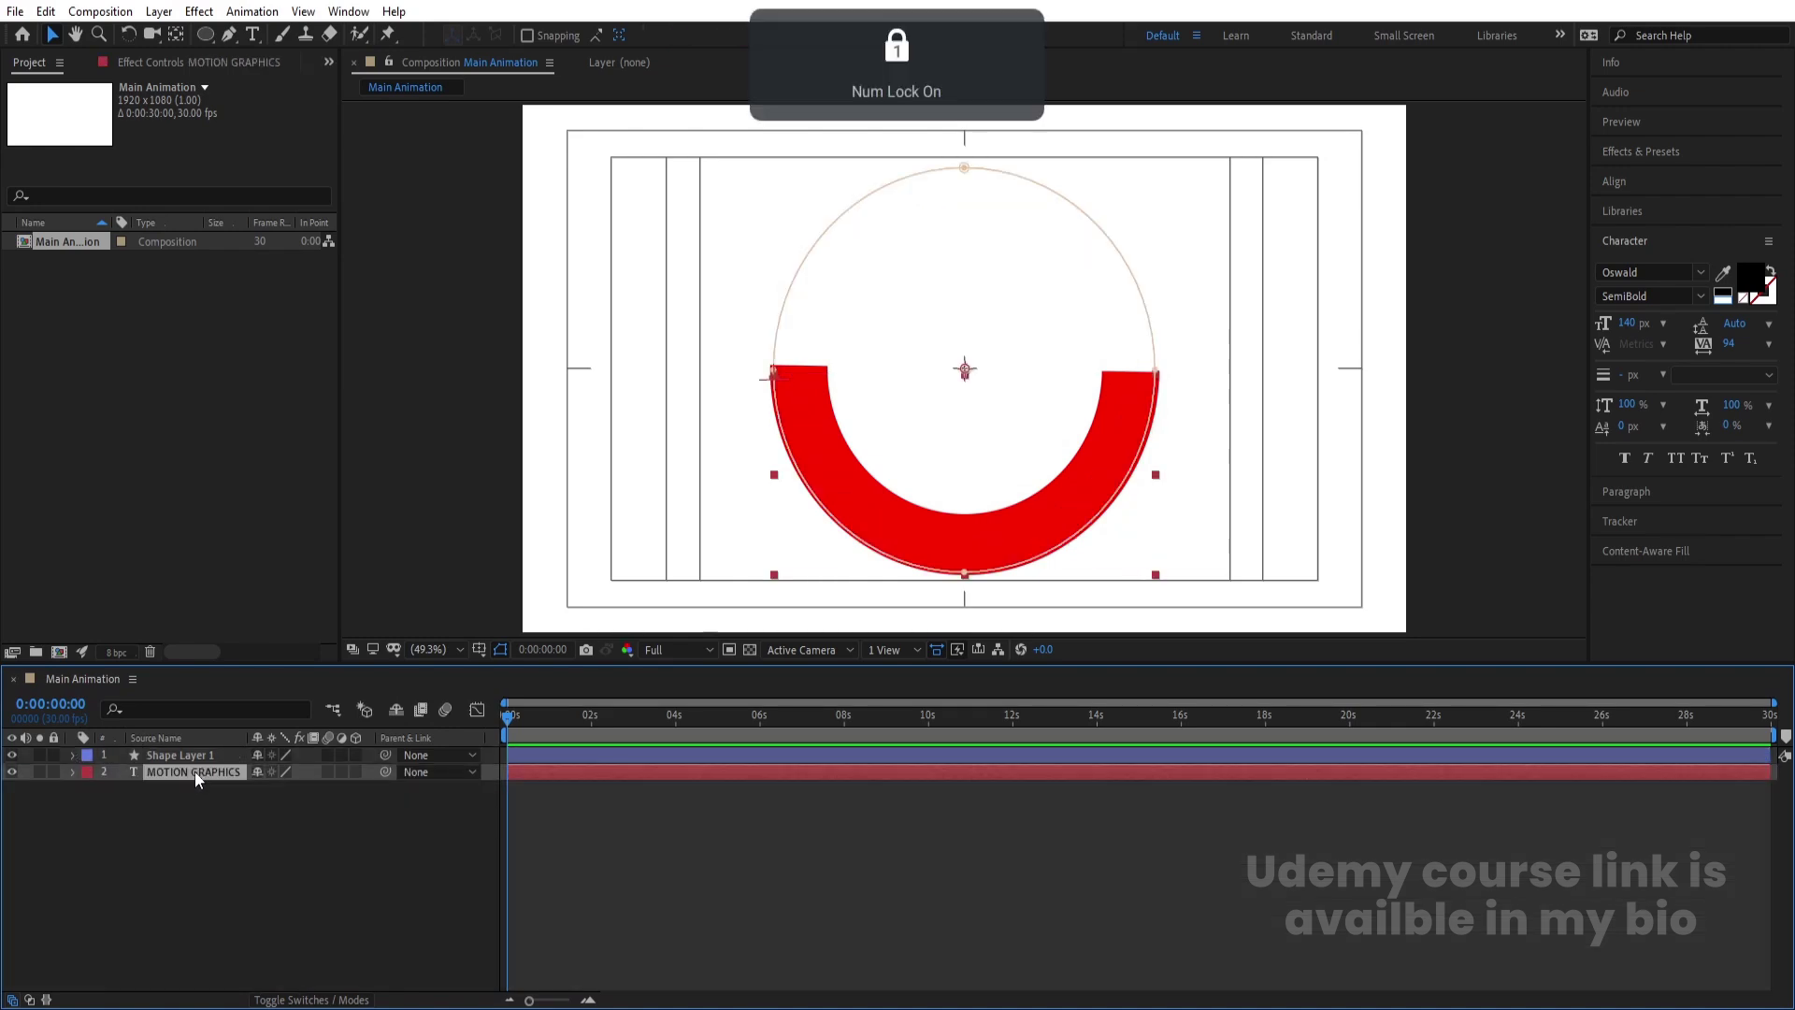
key(F4)
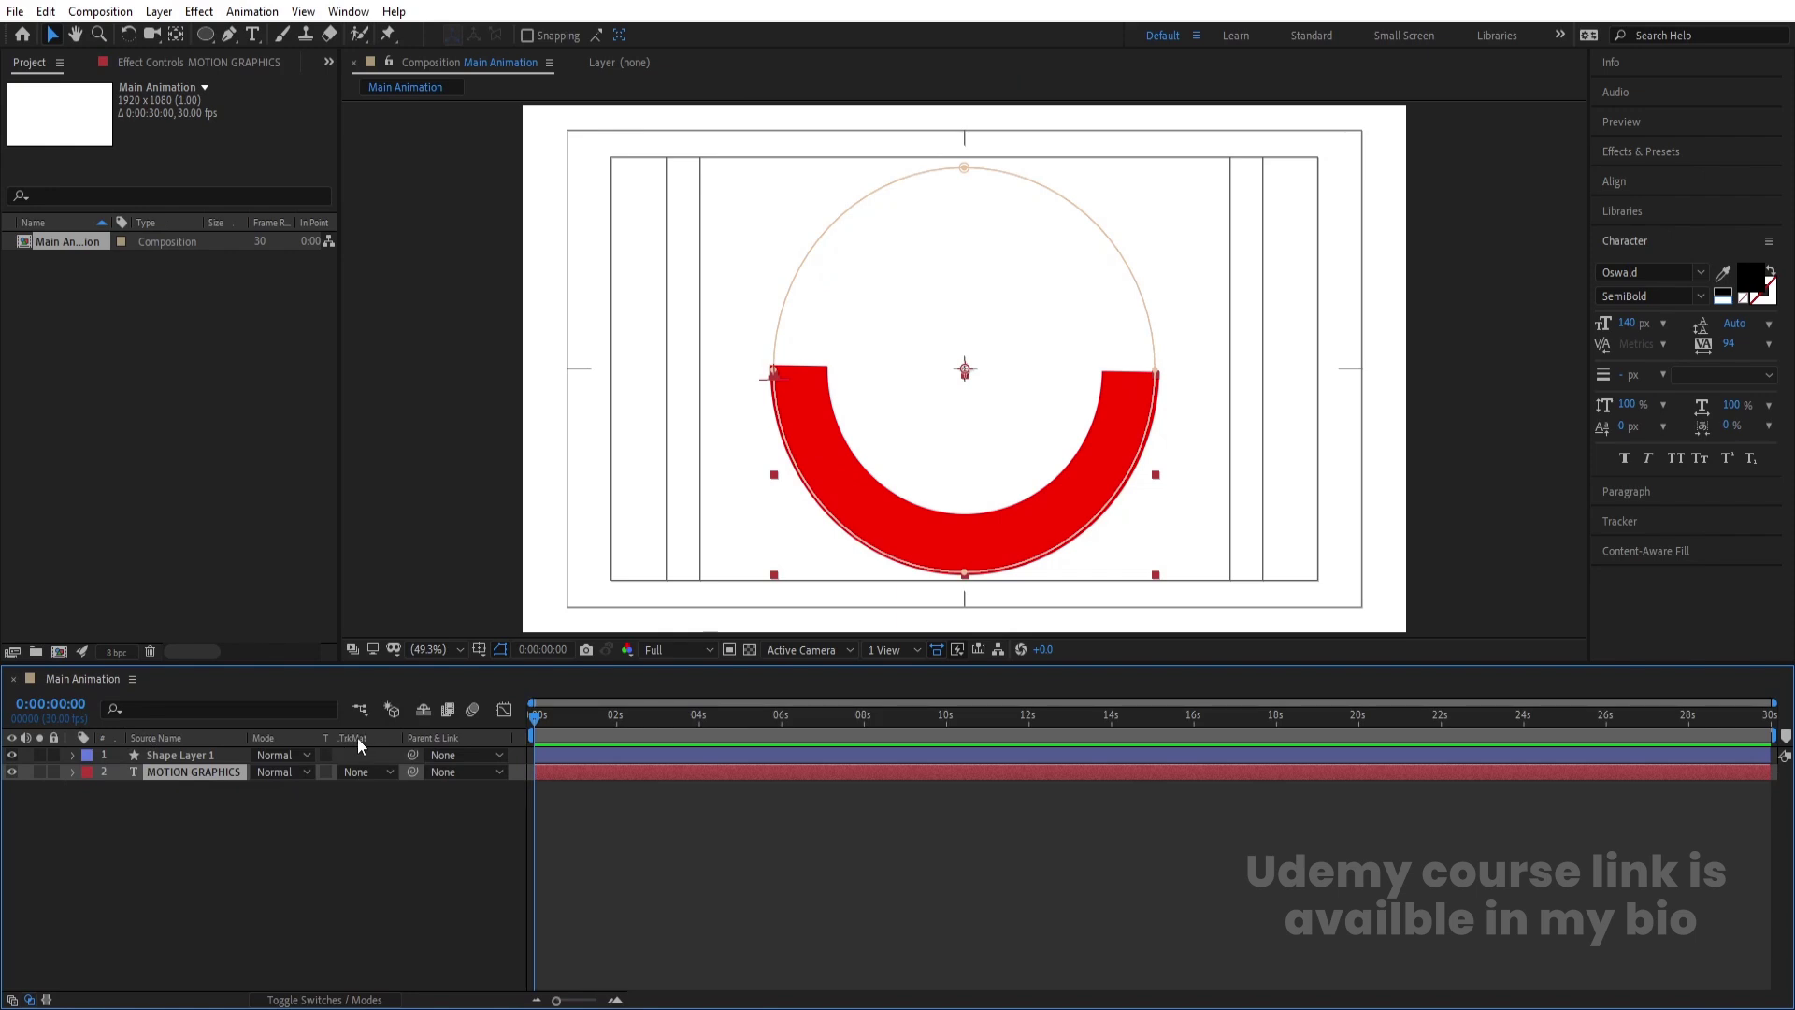
click(362, 771)
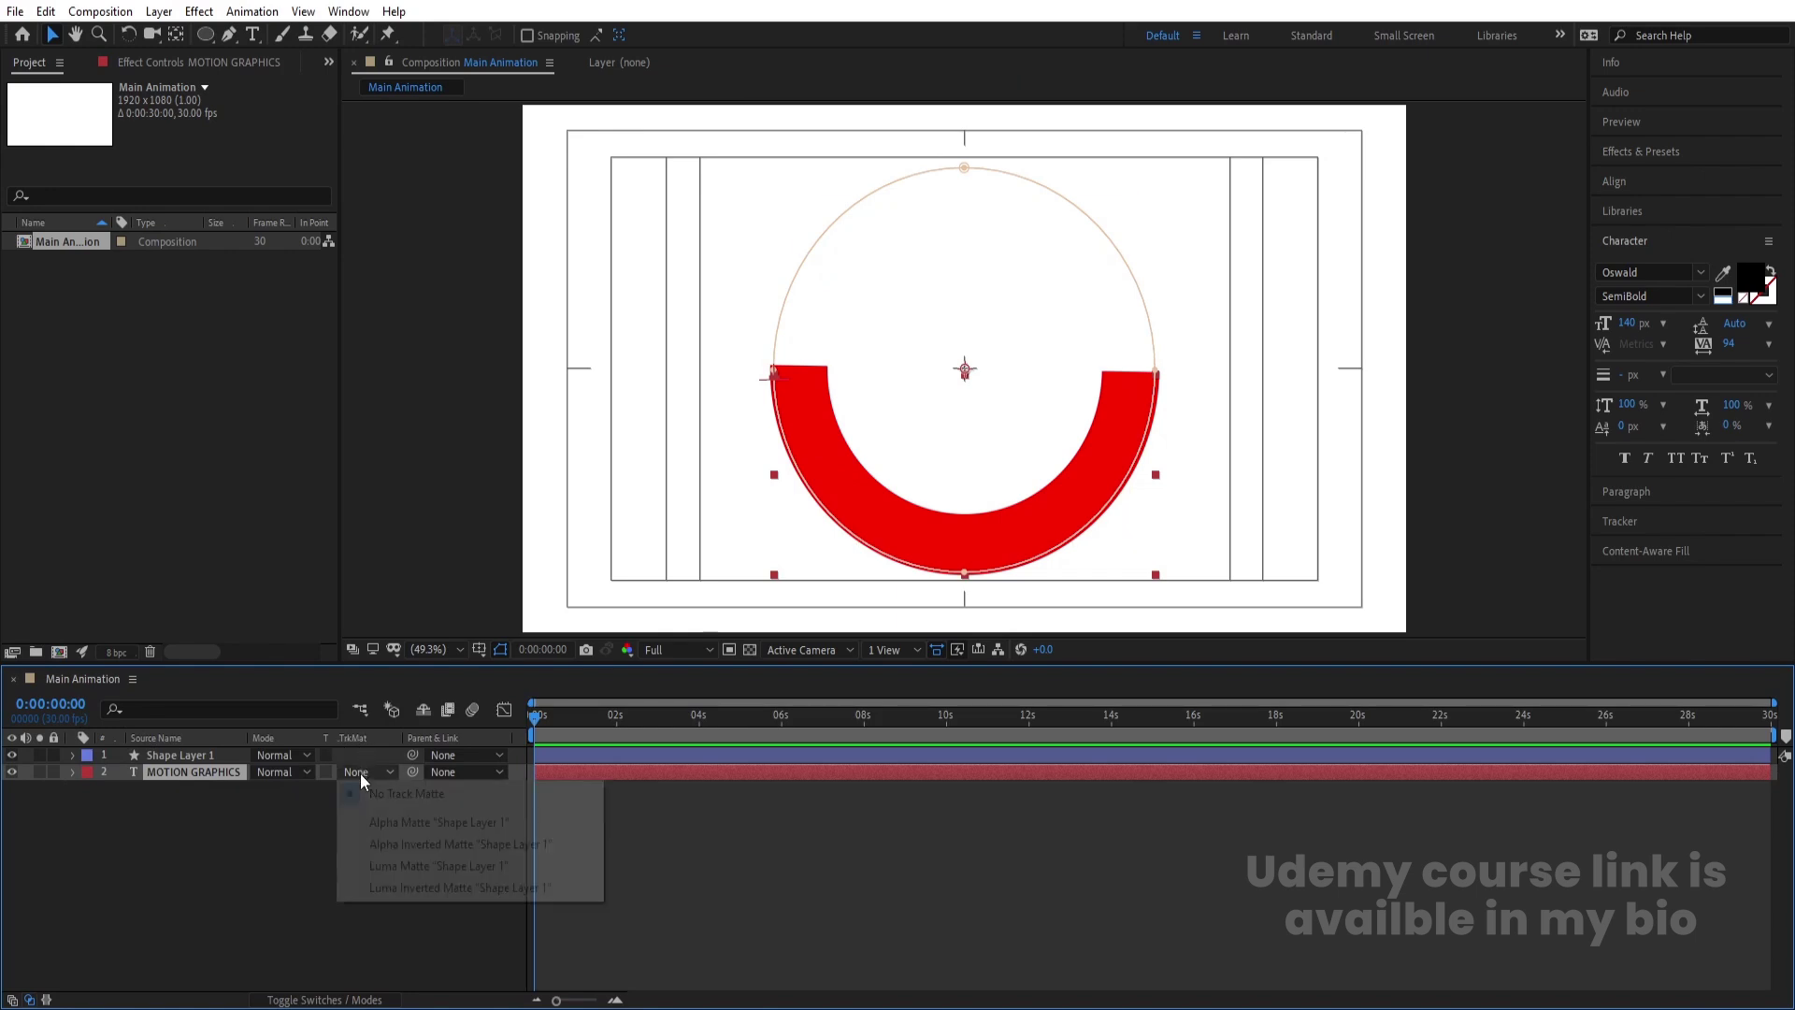
click(381, 823)
click(230, 789)
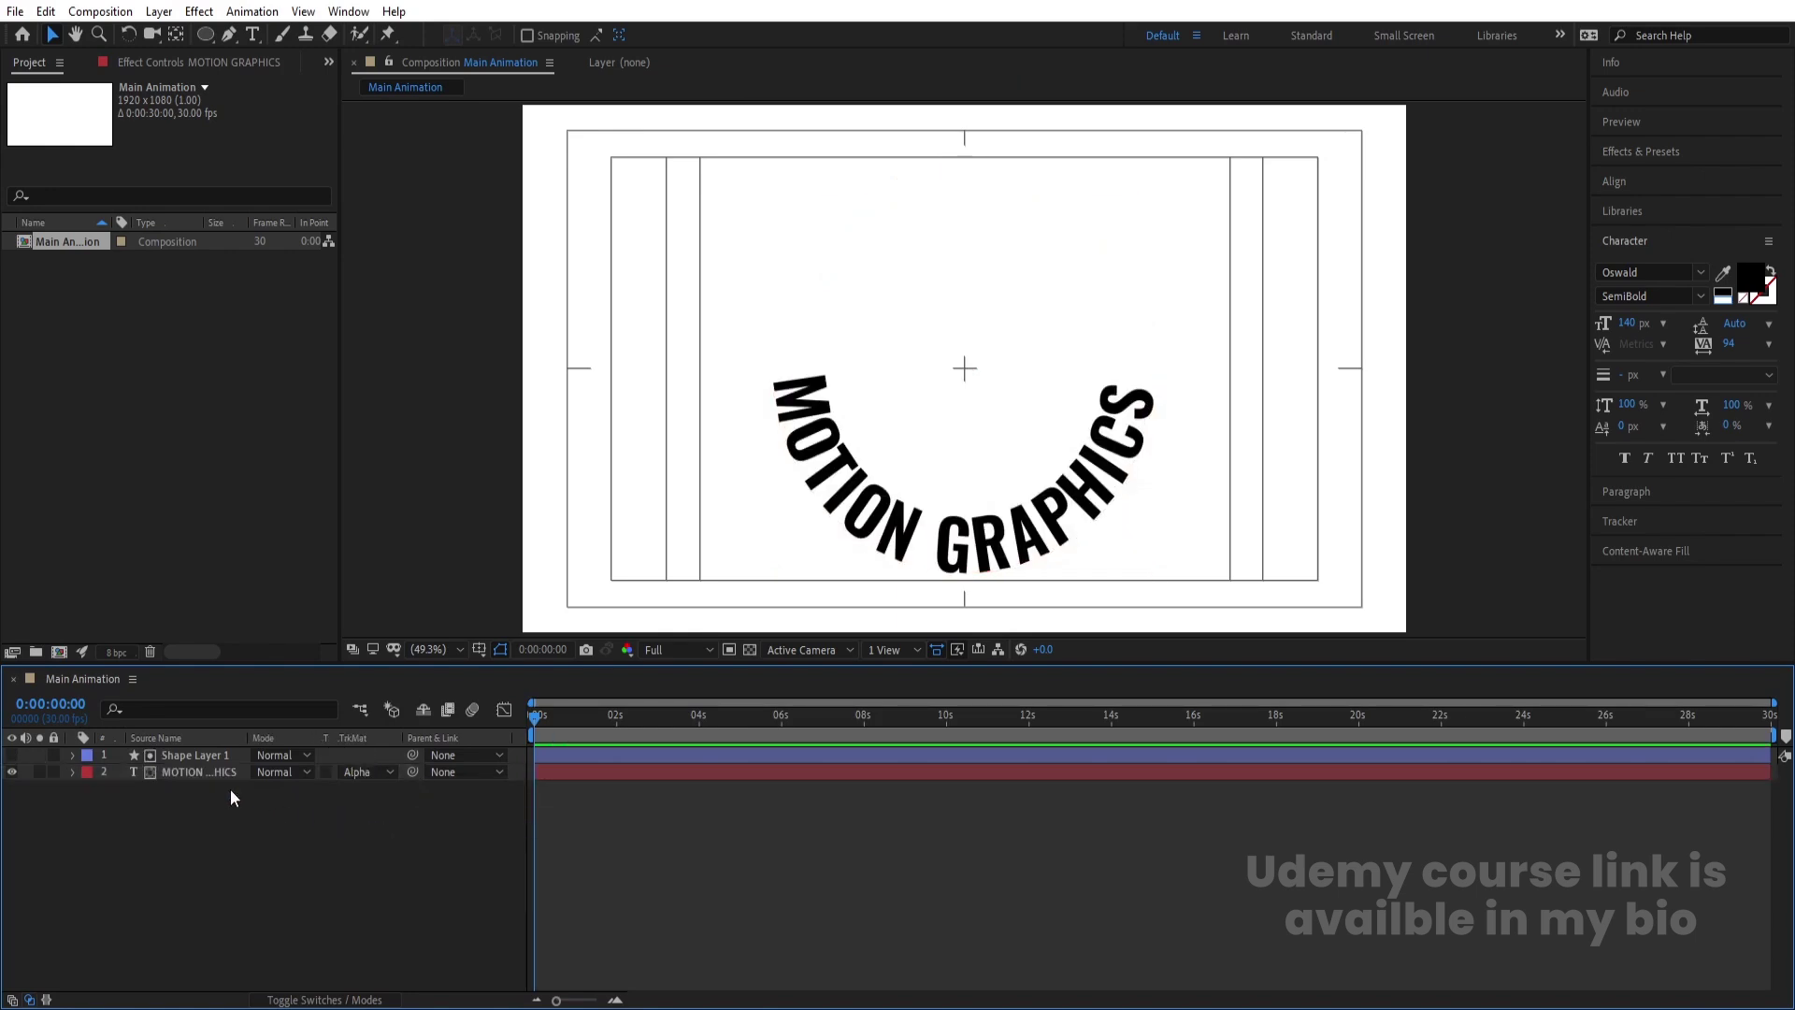
click(173, 755)
ctrl+click(177, 773)
Duplicate the text and matte layers, then select the duplicated MOTION GRAPHICS 2 text layer.
key(ctrl+d)
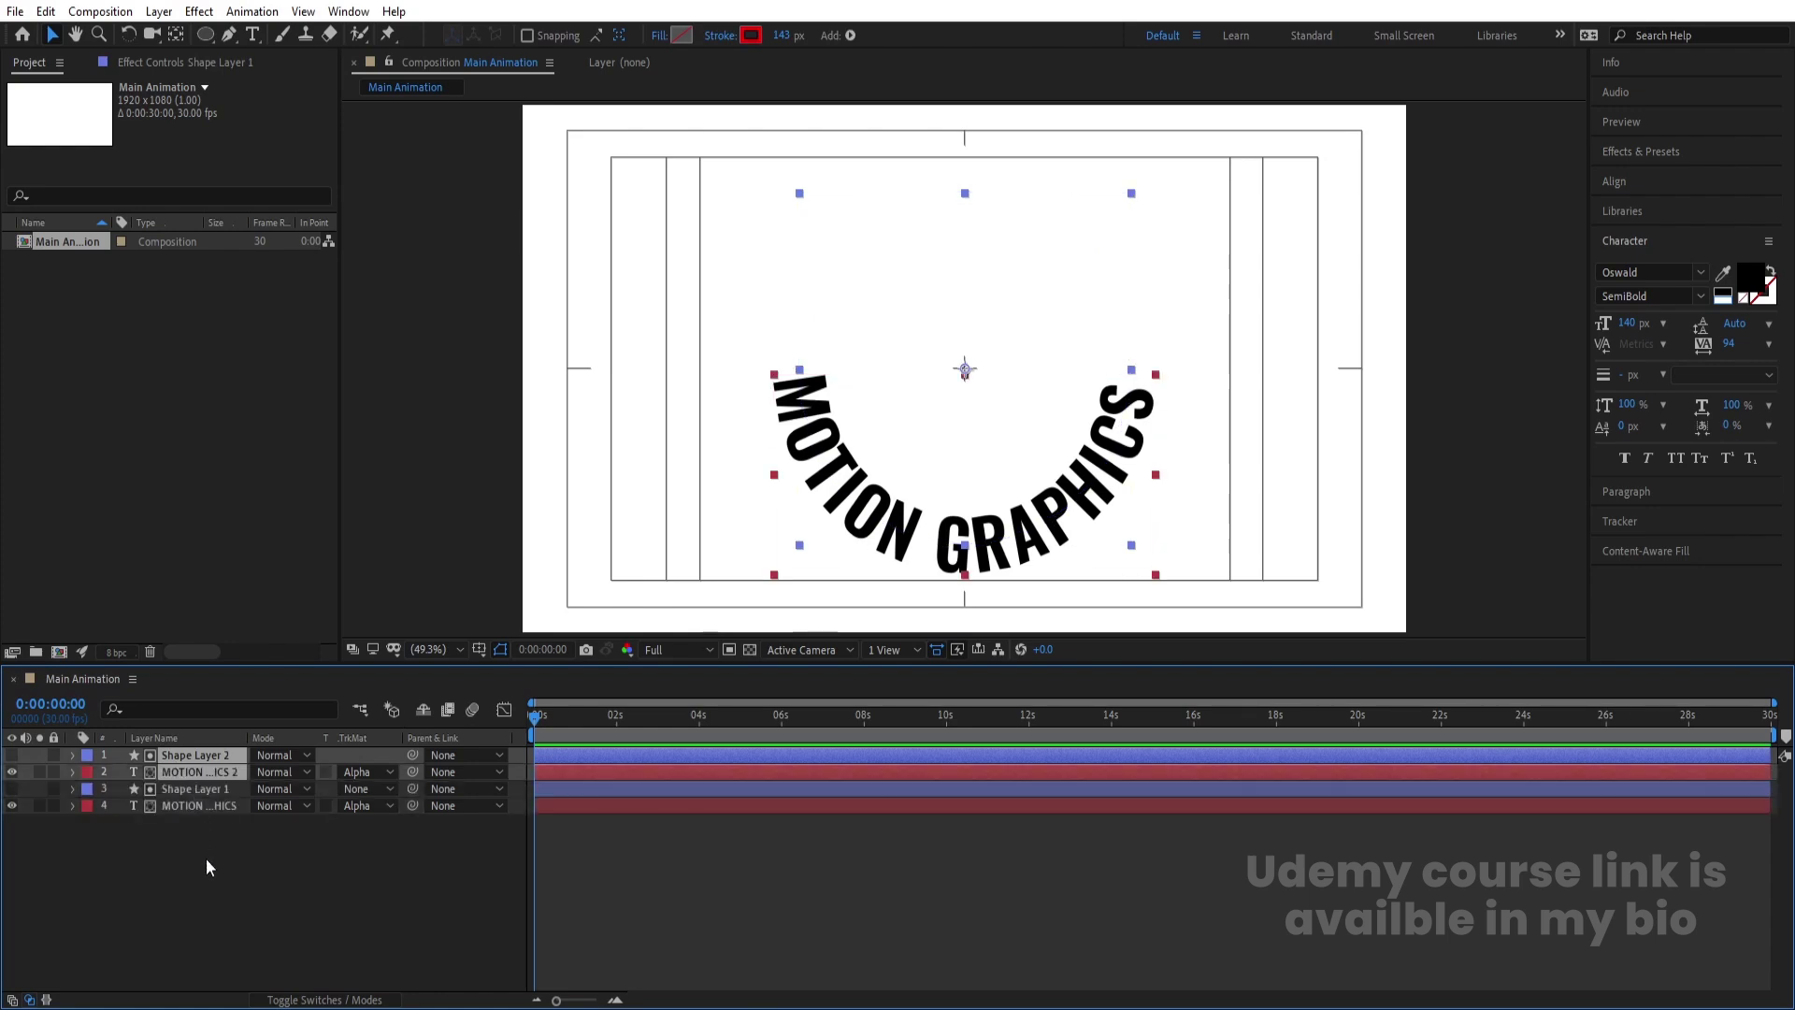
click(207, 862)
click(195, 774)
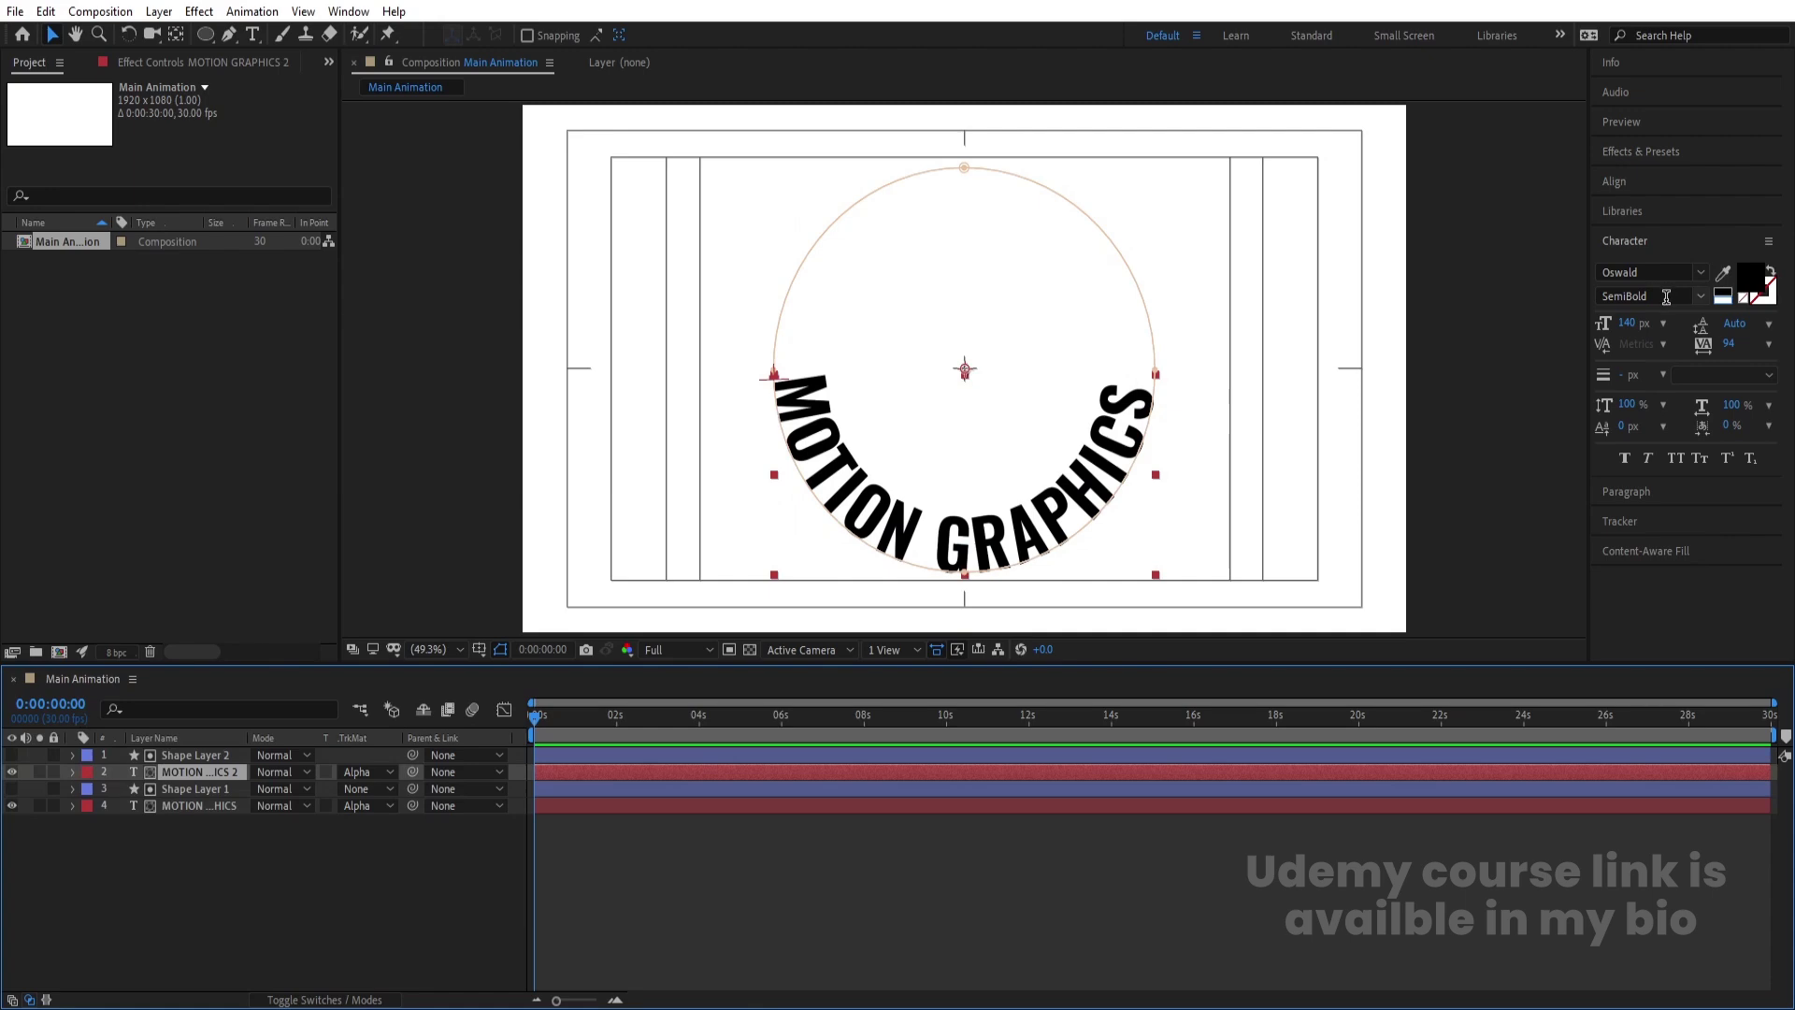
Give the duplicated text a white fill and a 5 px black stroke.
click(1726, 300)
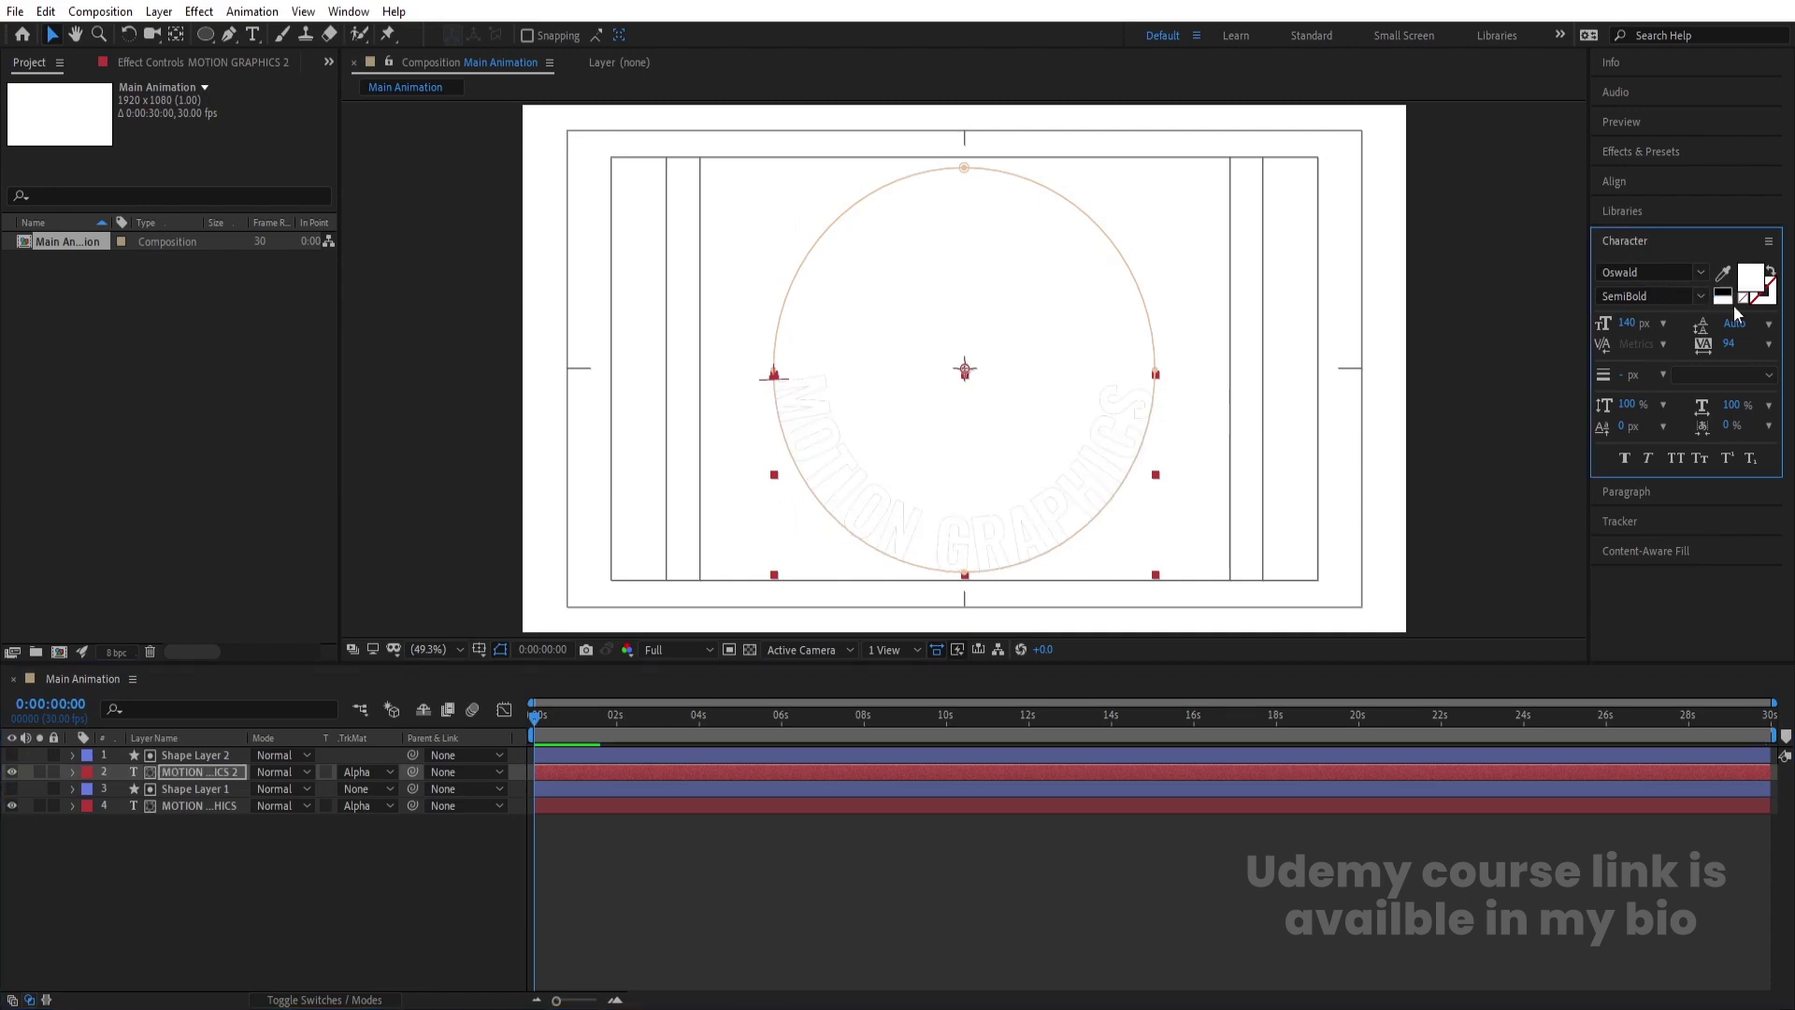
click(1758, 301)
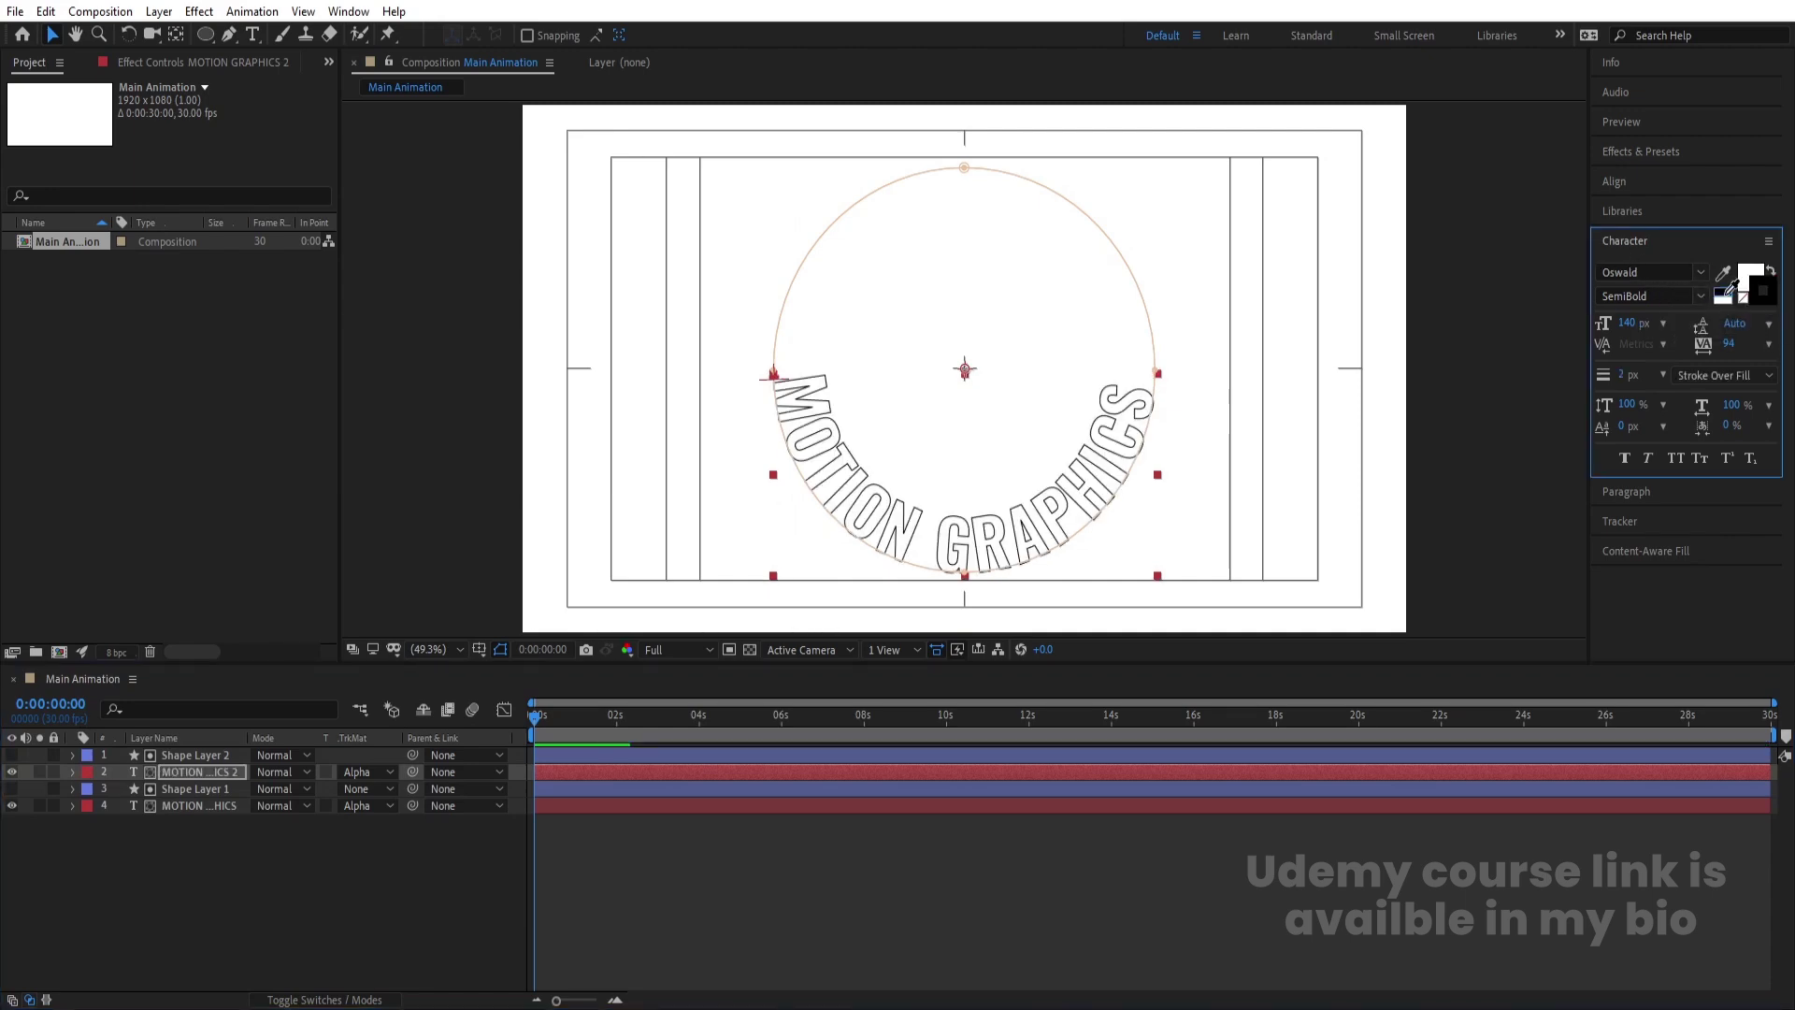
click(1624, 373)
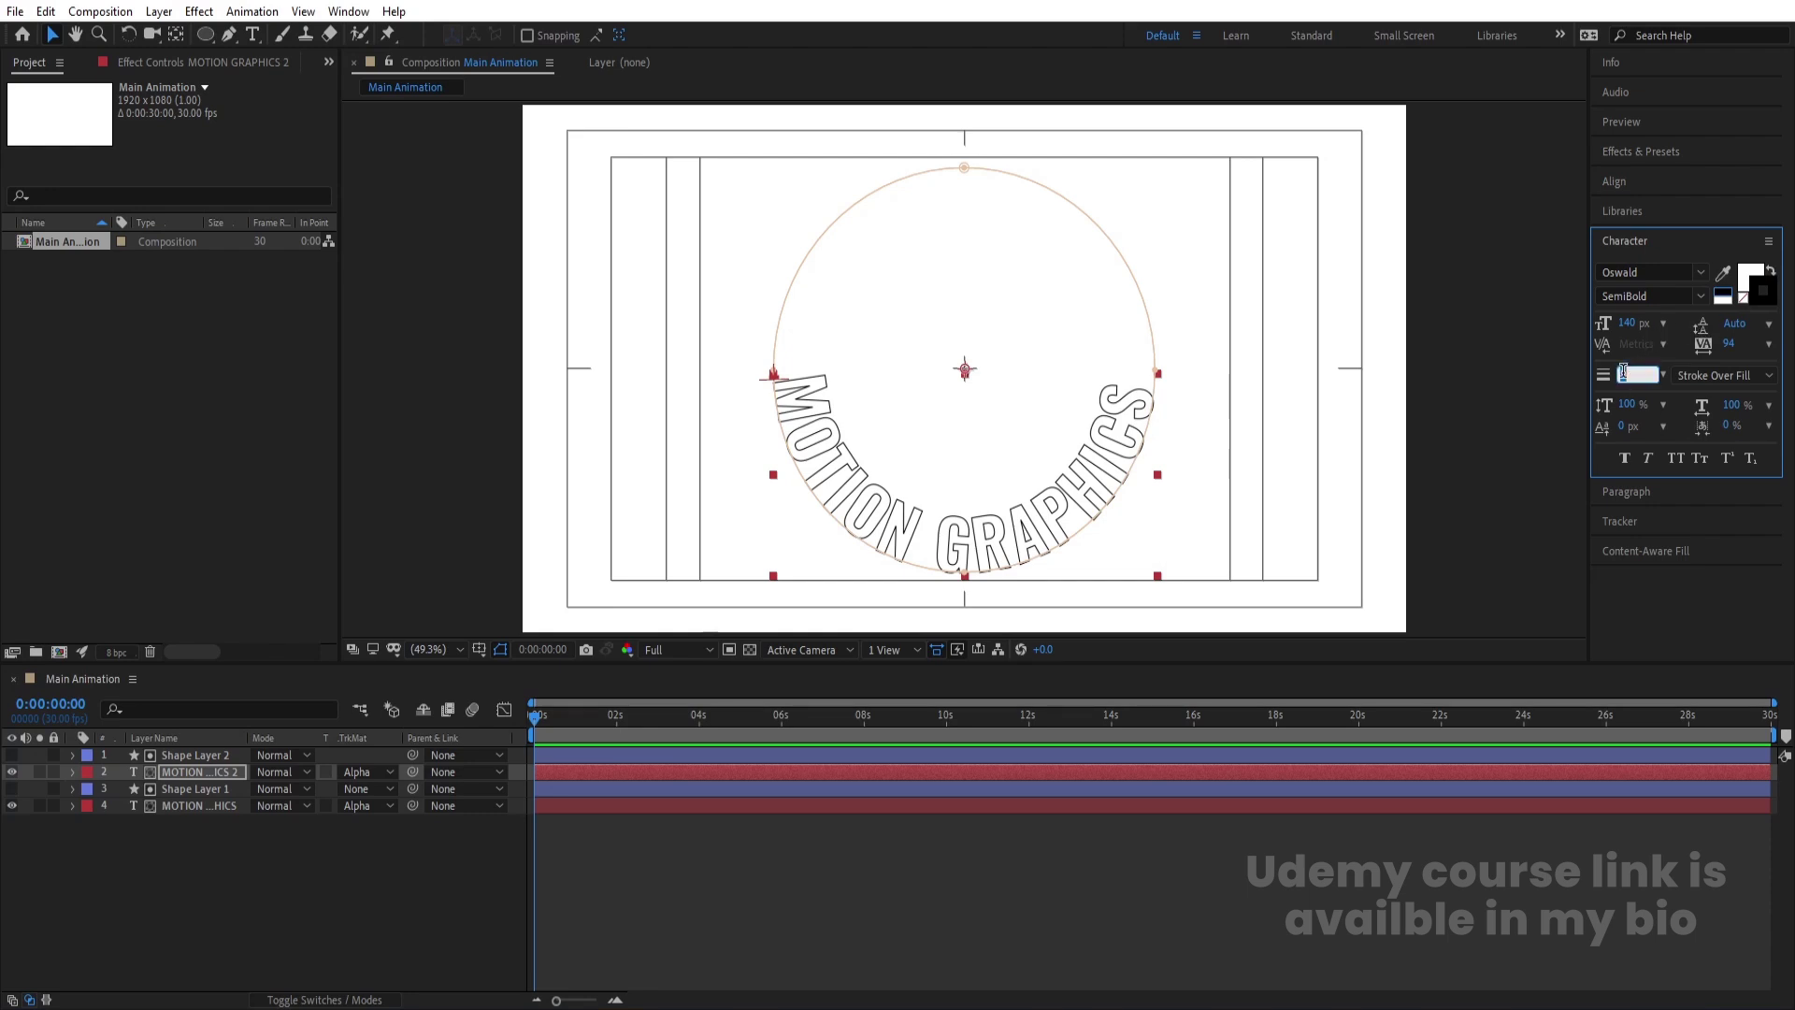
text(5)
key(Return)
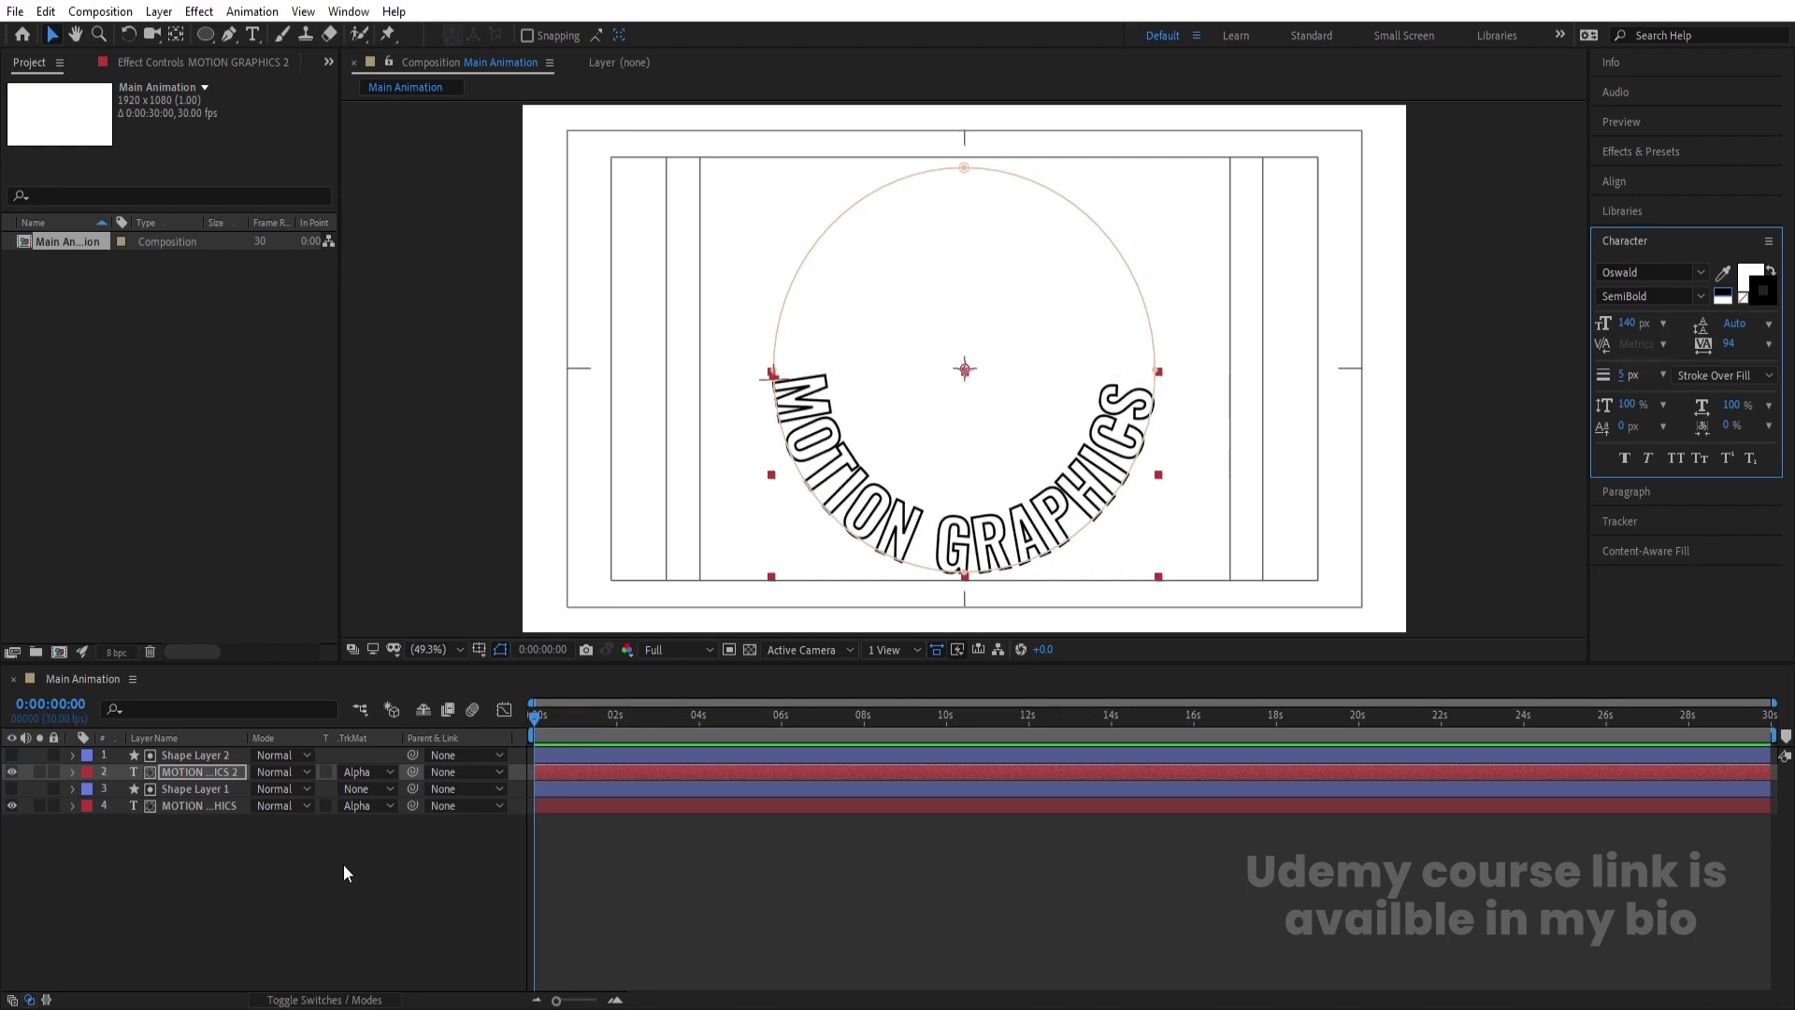
click(344, 865)
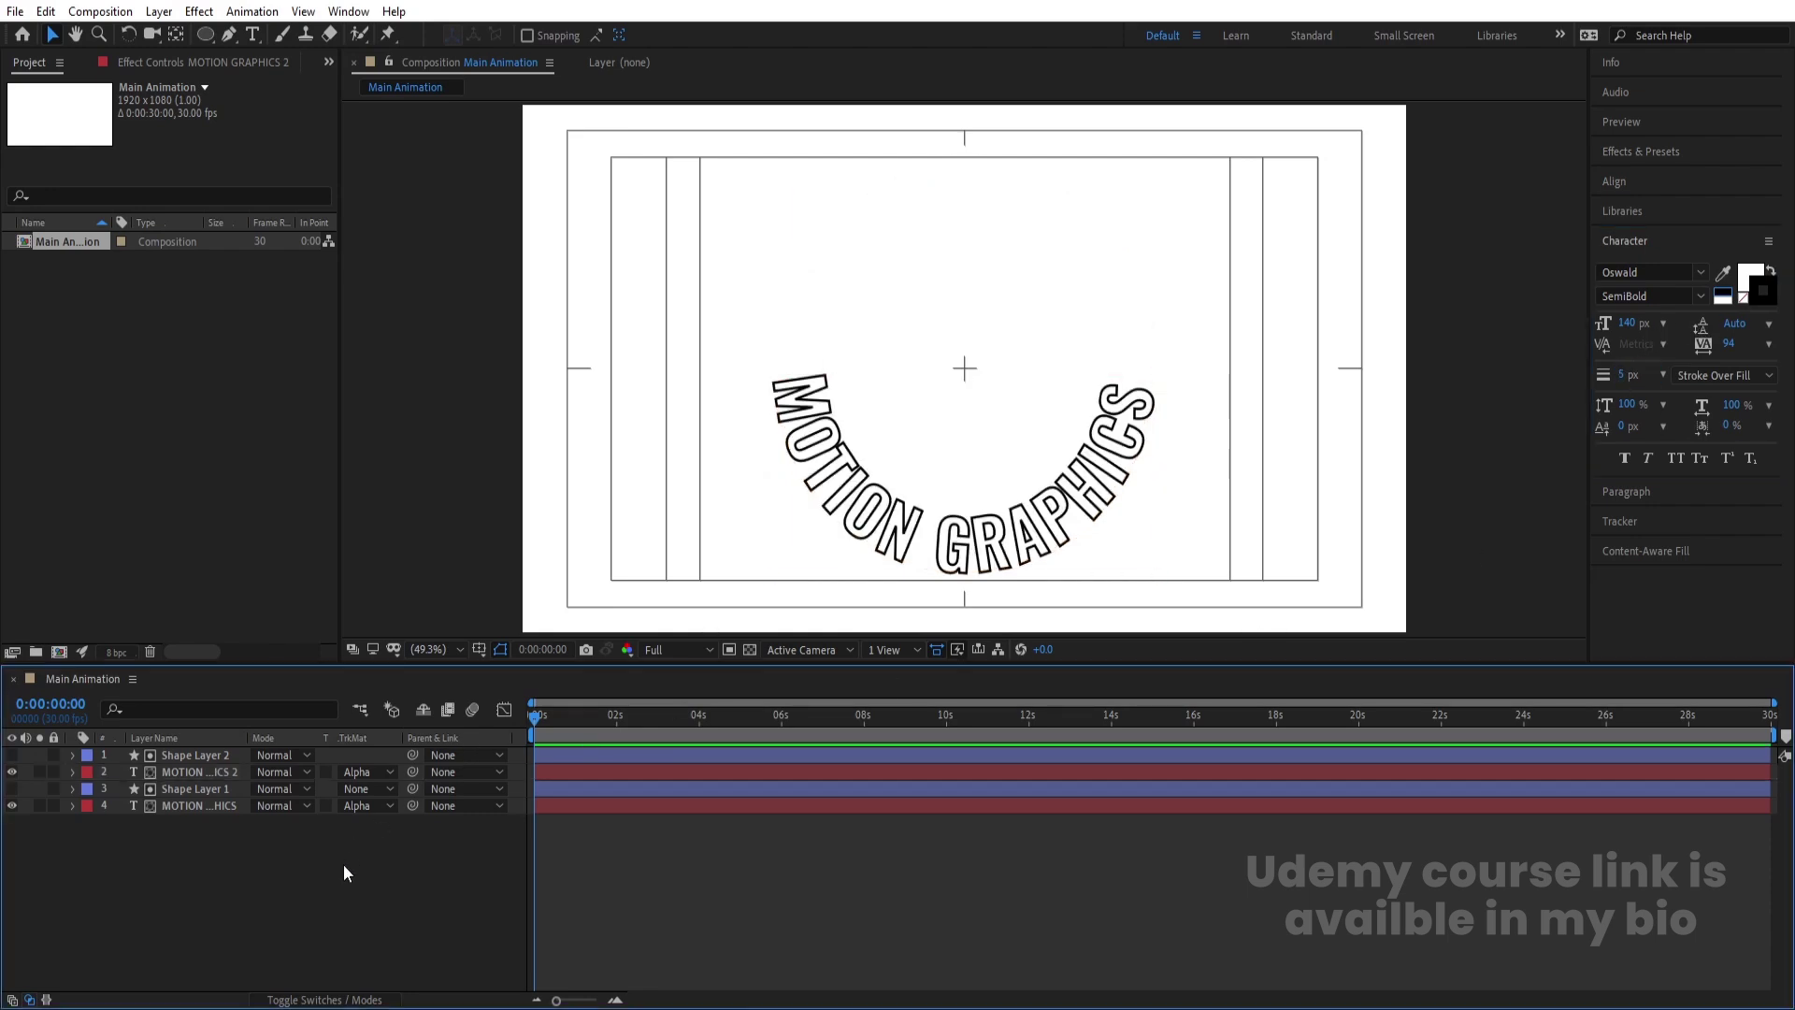
Expand Shape Layer 2's Contents to reveal Ellipse 1's Trim Paths 1 settings.
click(199, 757)
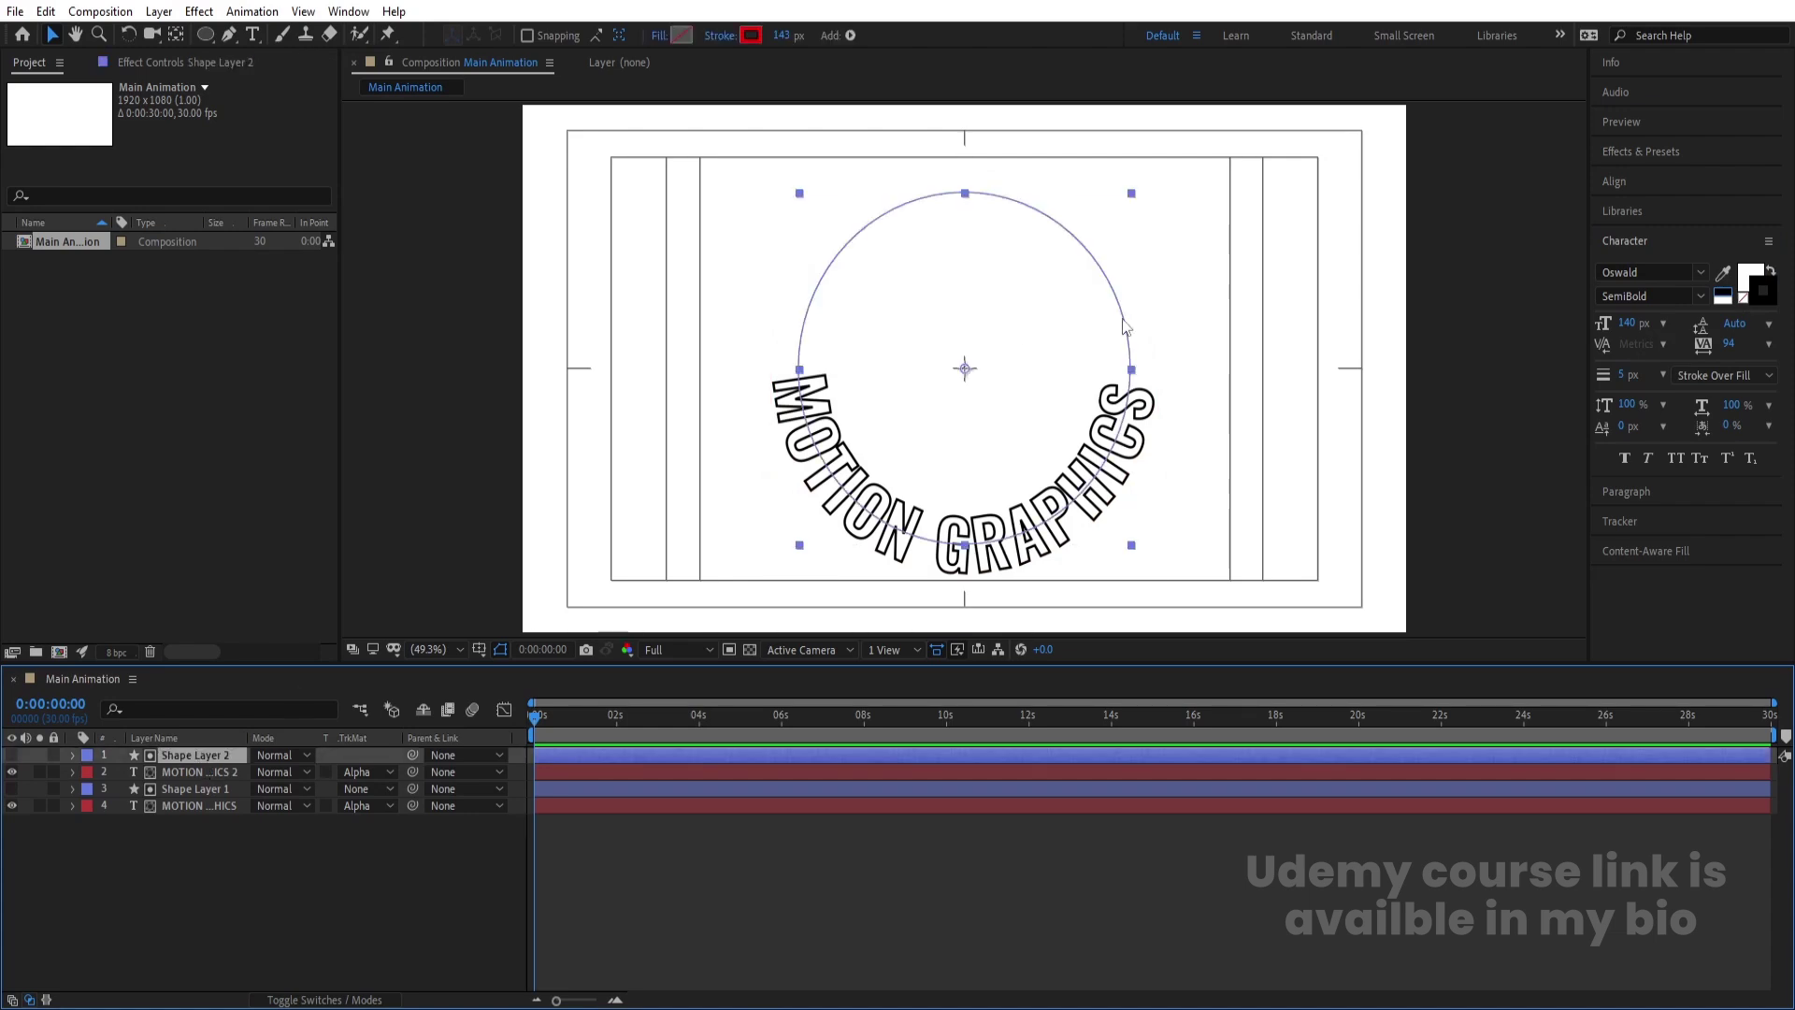
click(72, 755)
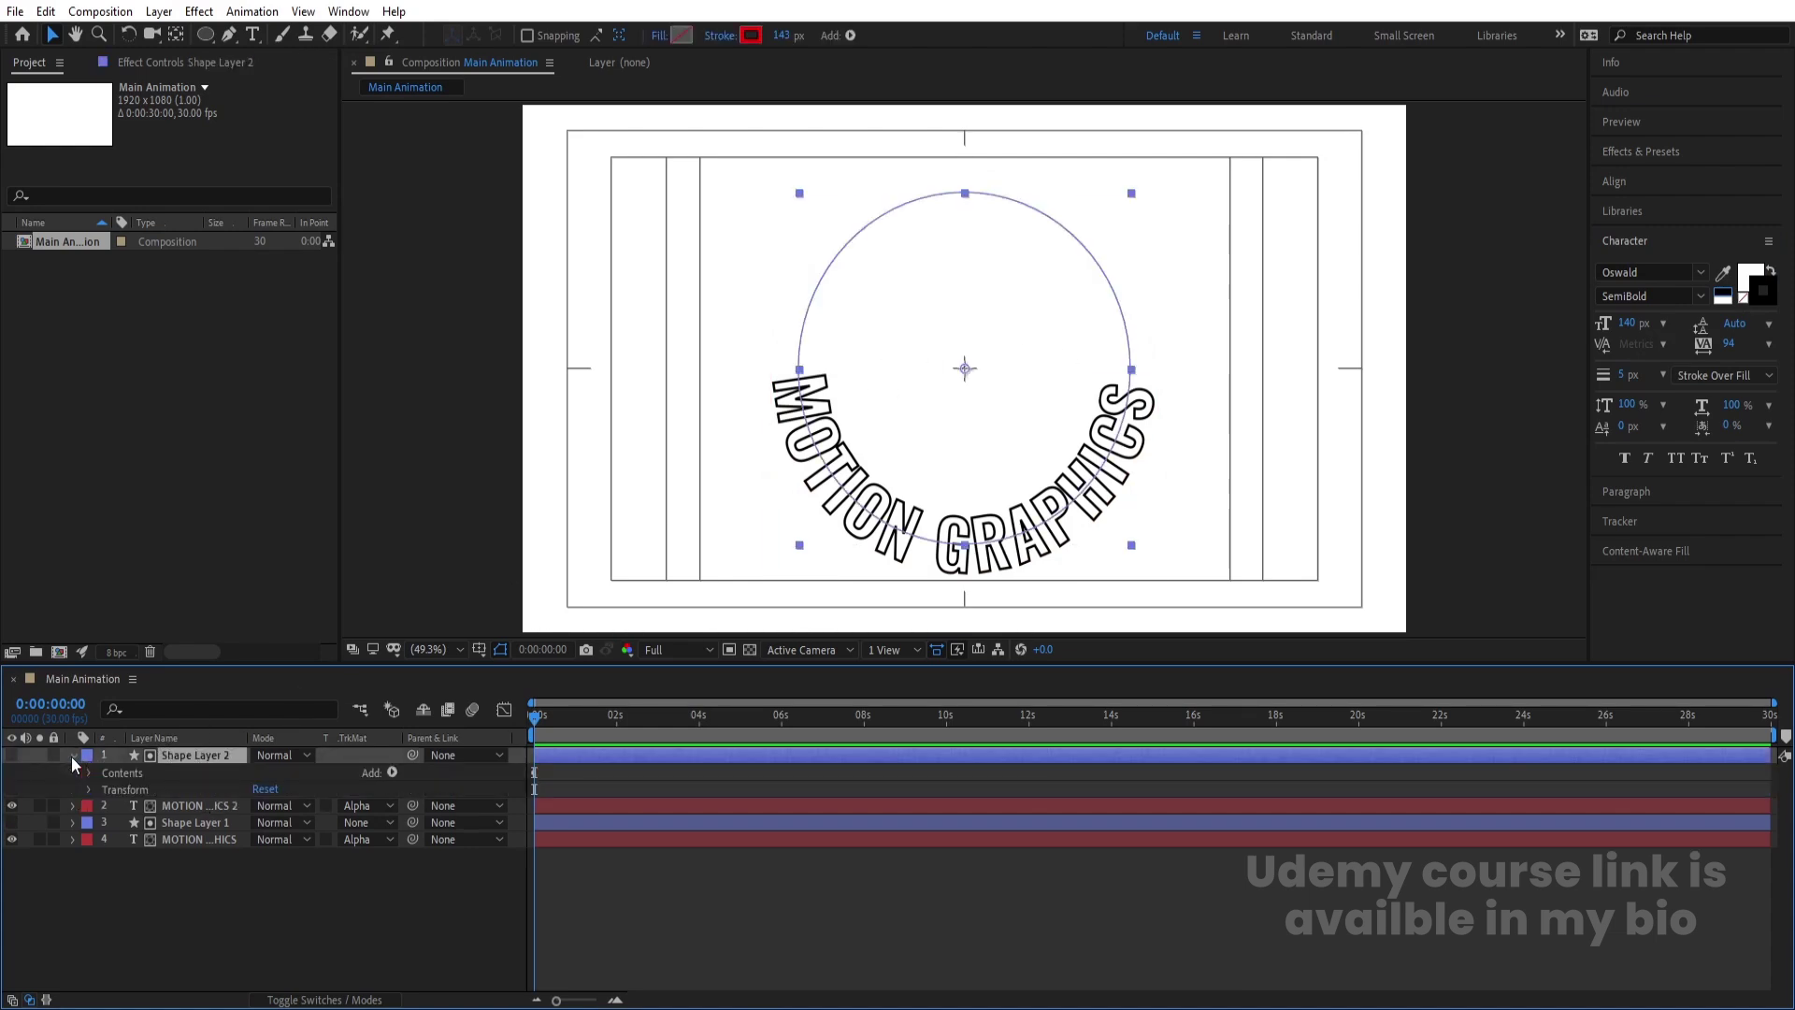
click(392, 772)
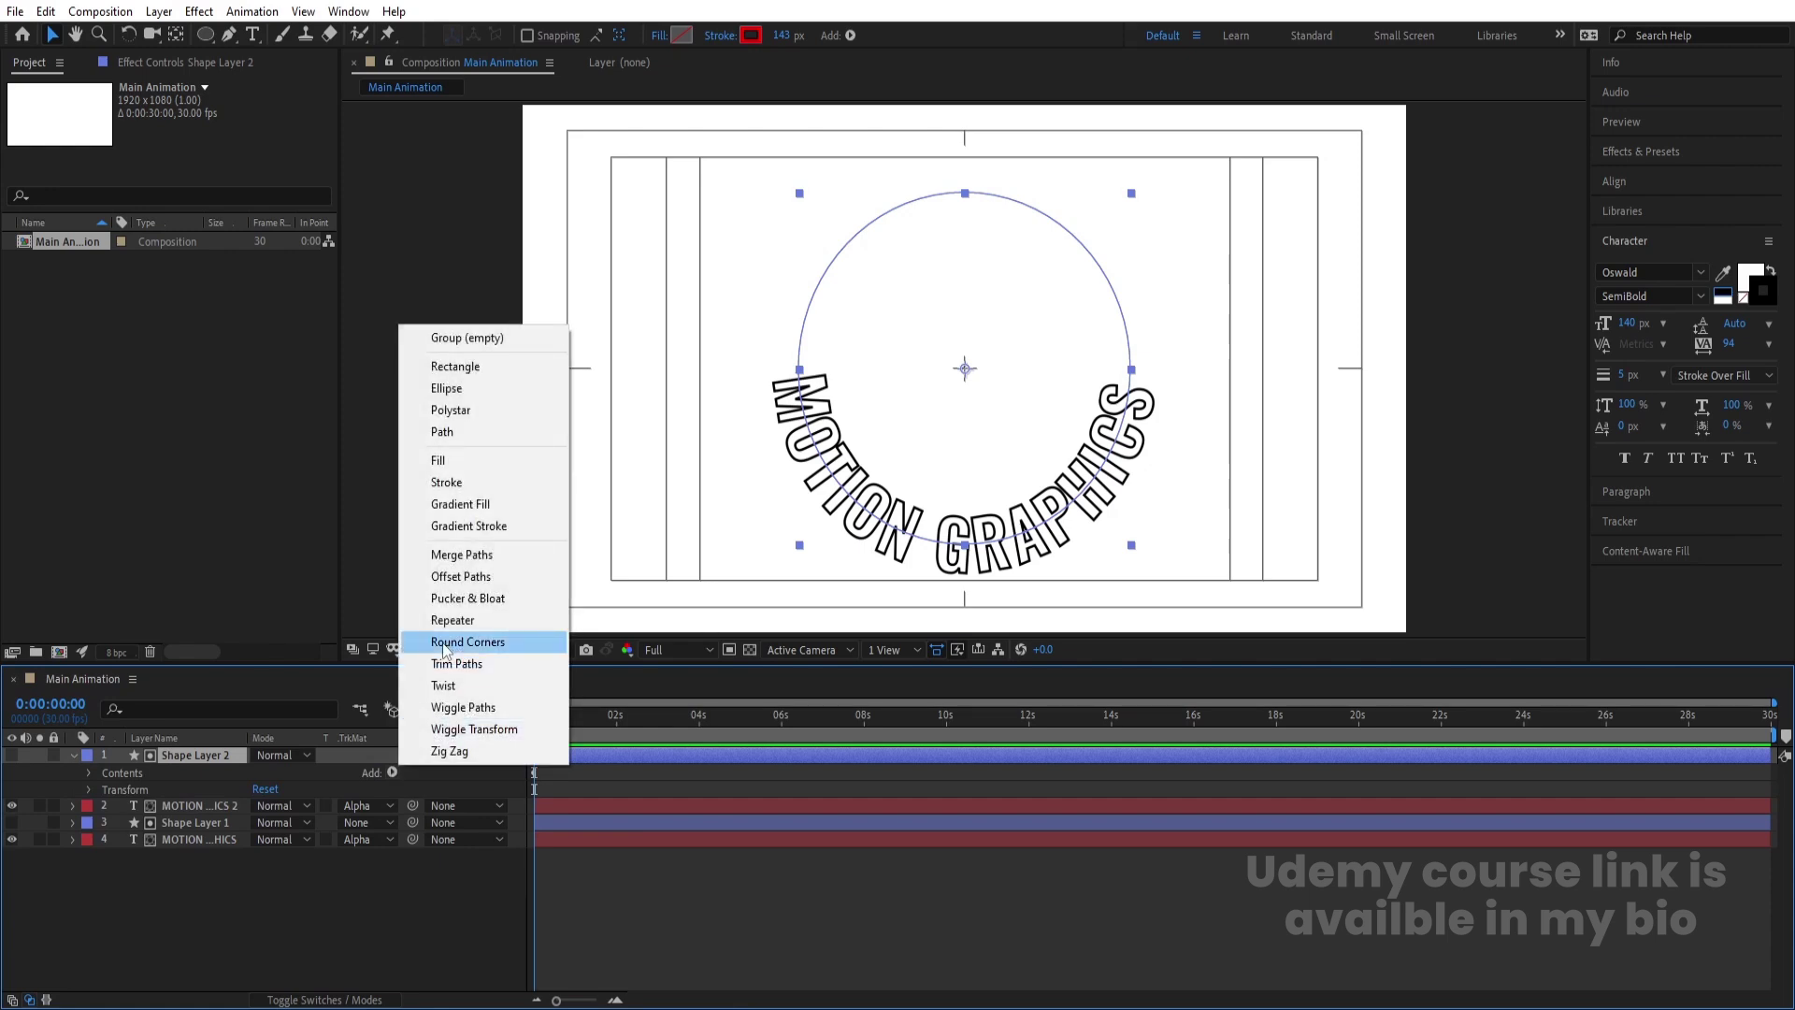
click(182, 780)
click(90, 773)
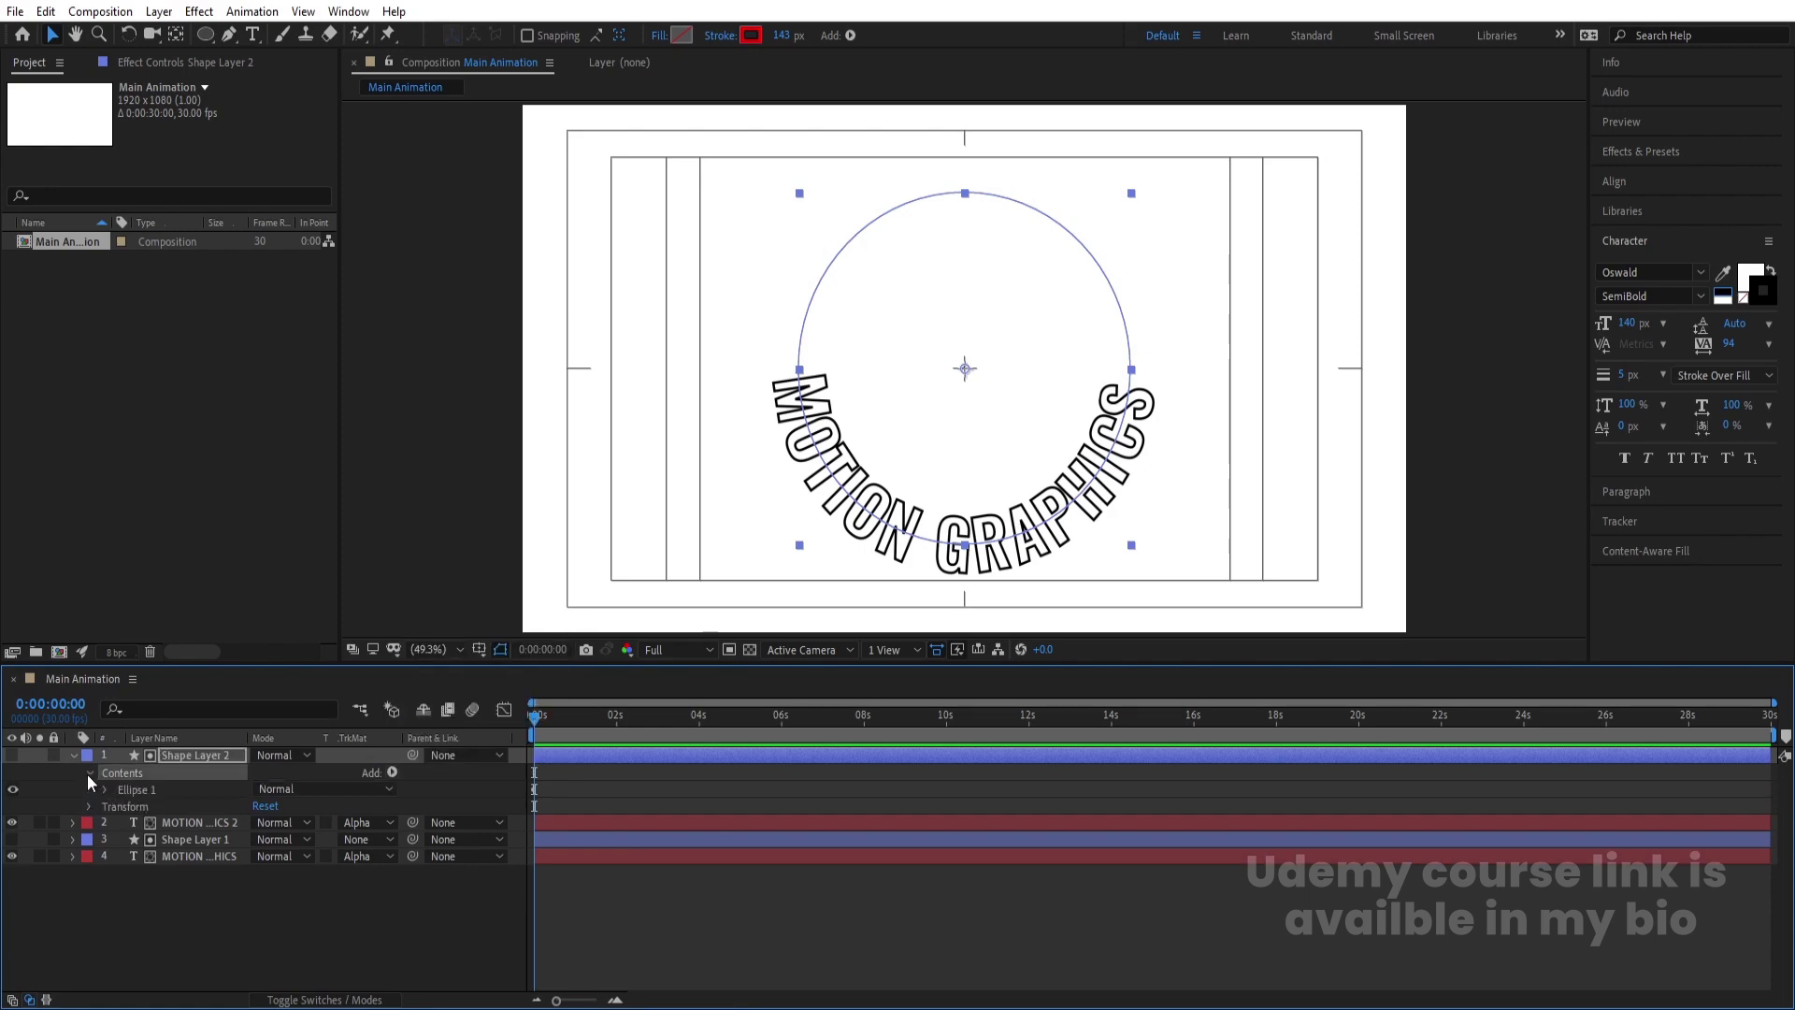
click(105, 788)
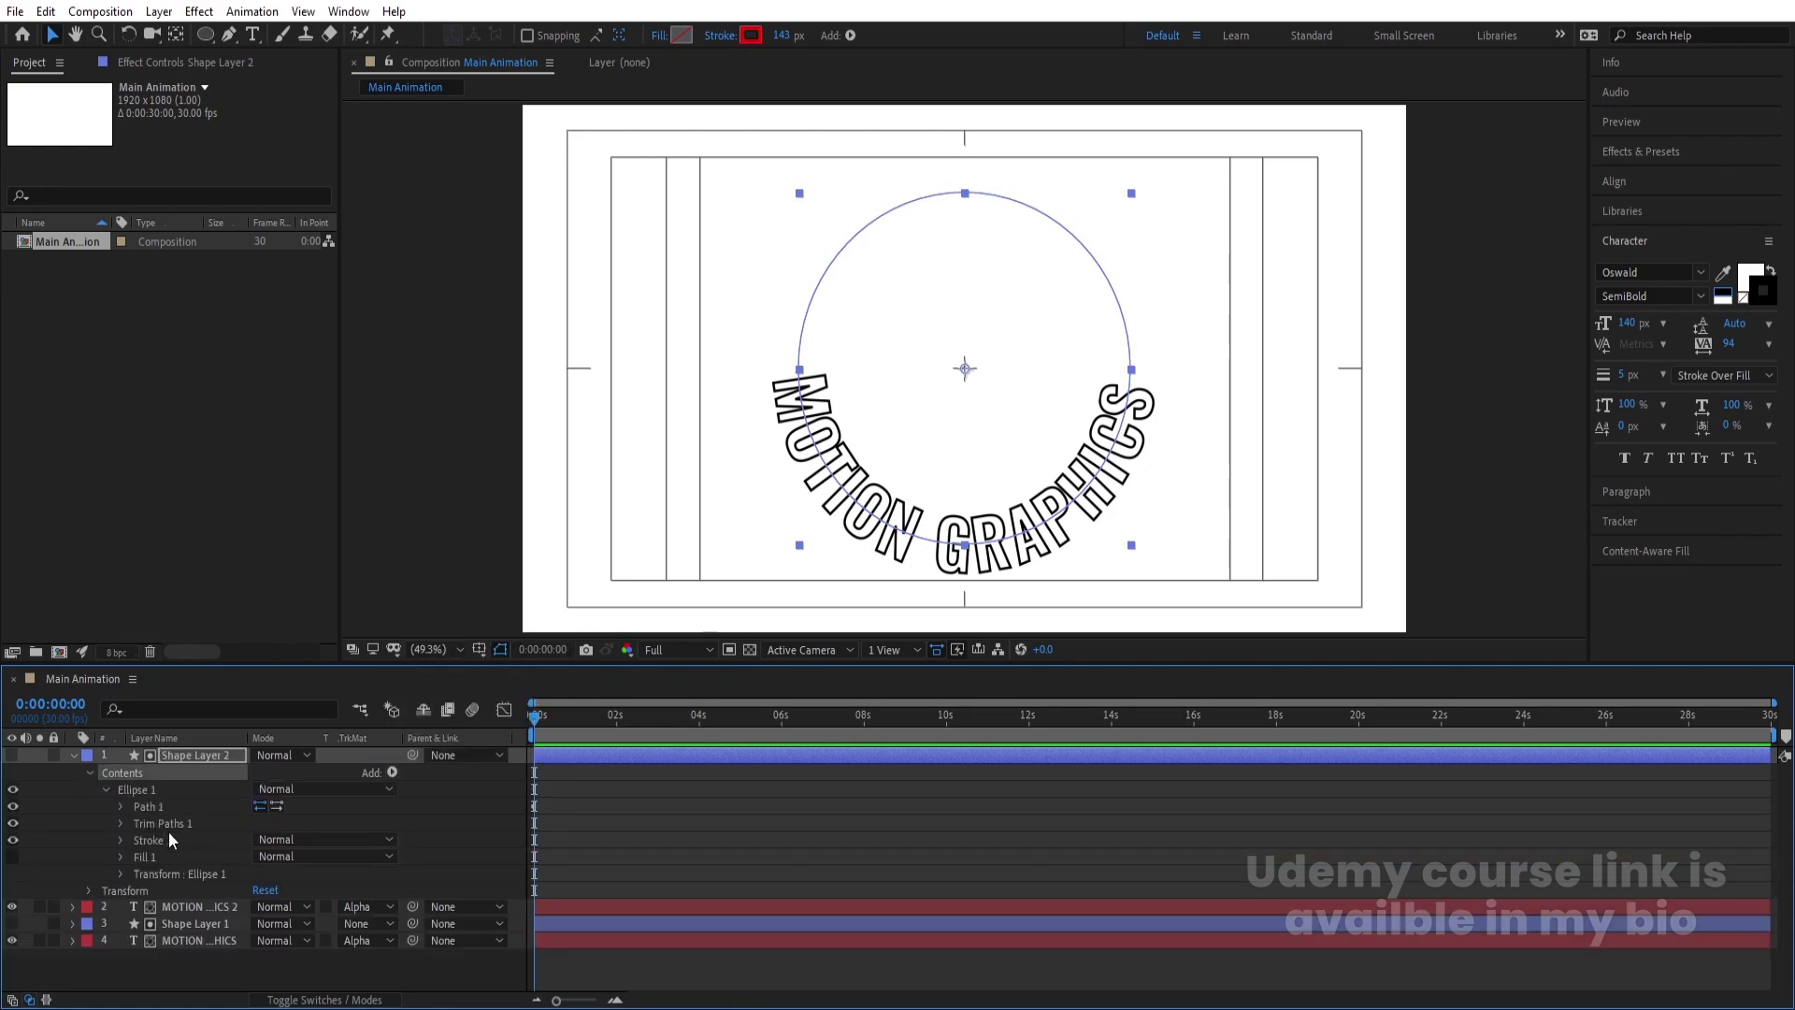
click(120, 823)
scroll(119, 817, down, 1)
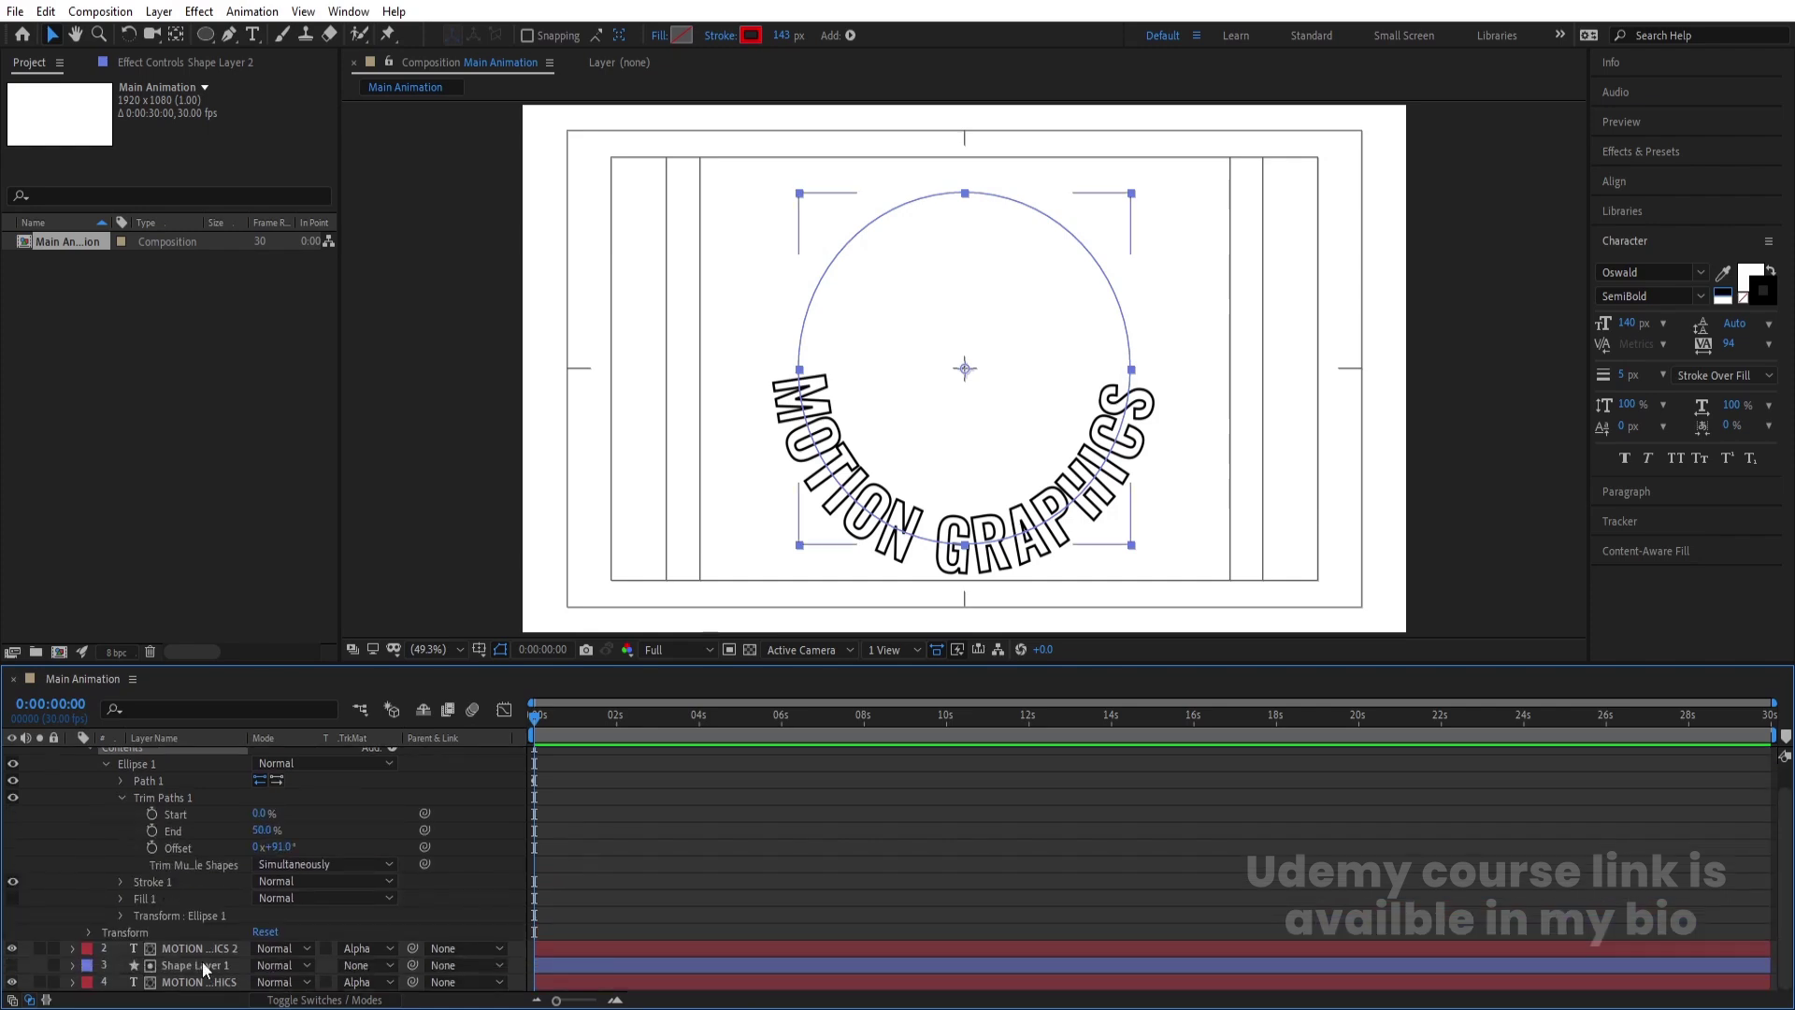
Set the original MOTION GRAPHICS text layer's track matte to No Track Matte.
click(183, 983)
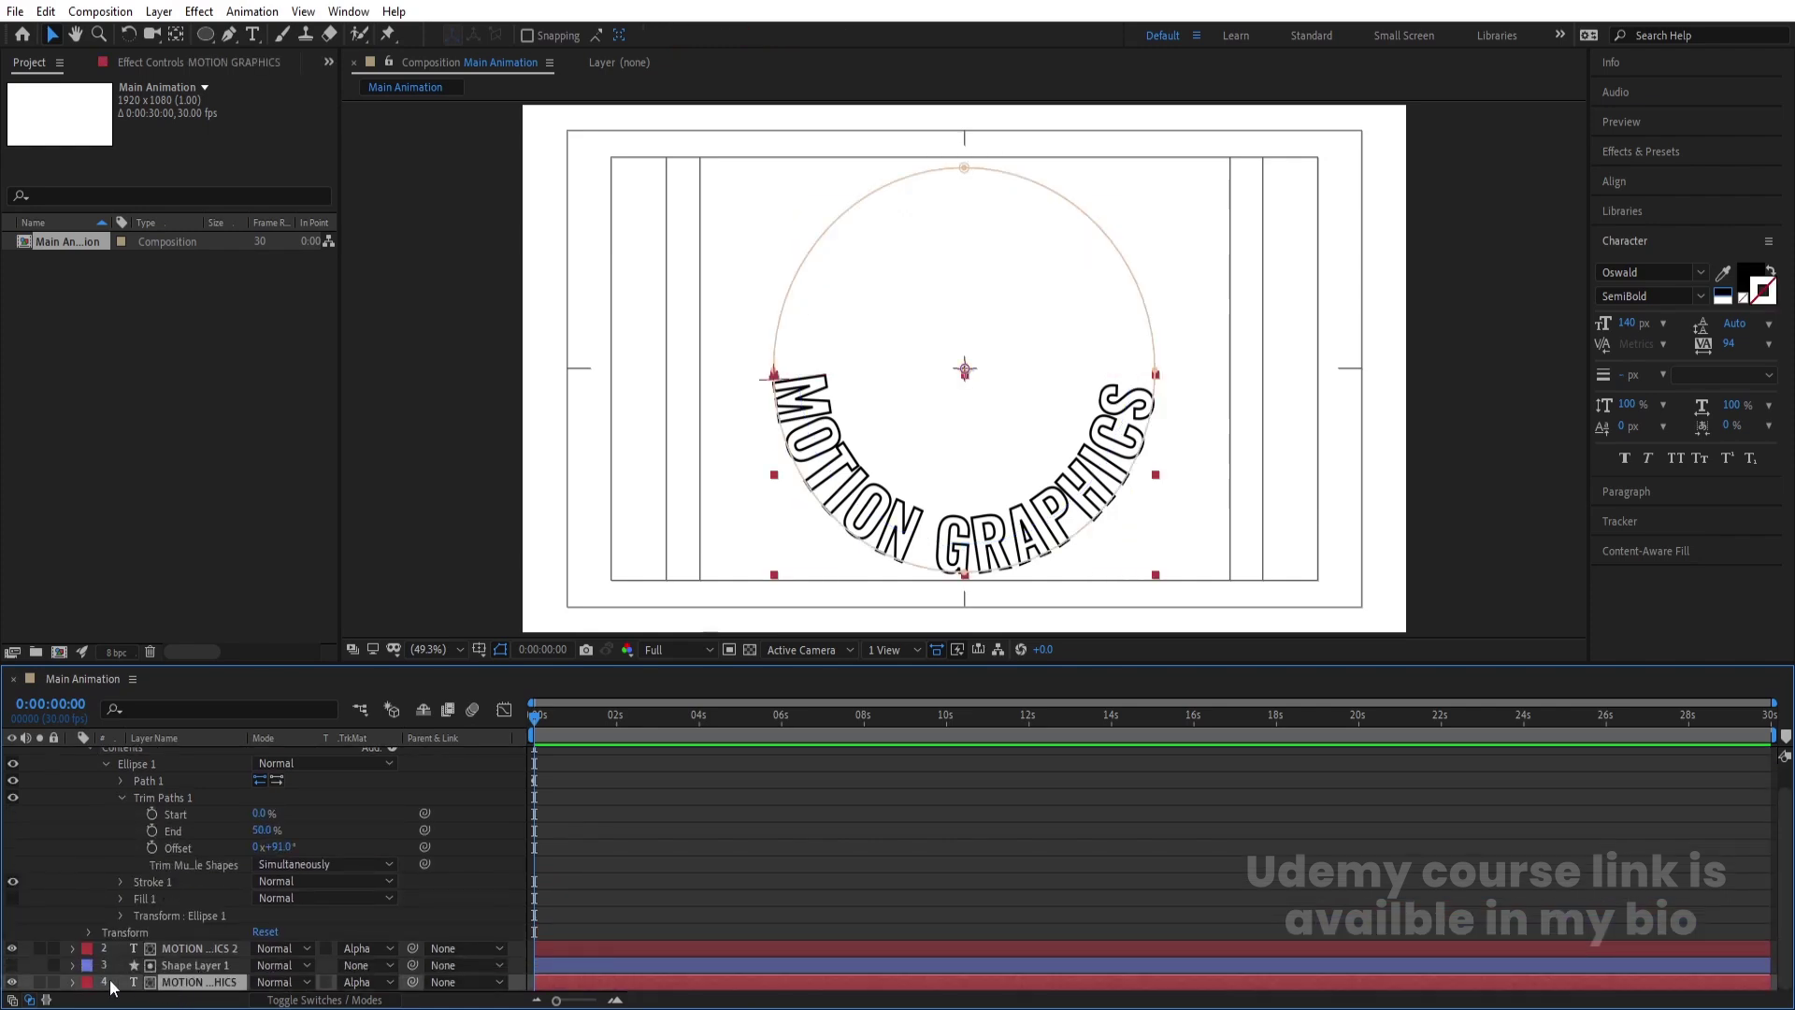
click(41, 982)
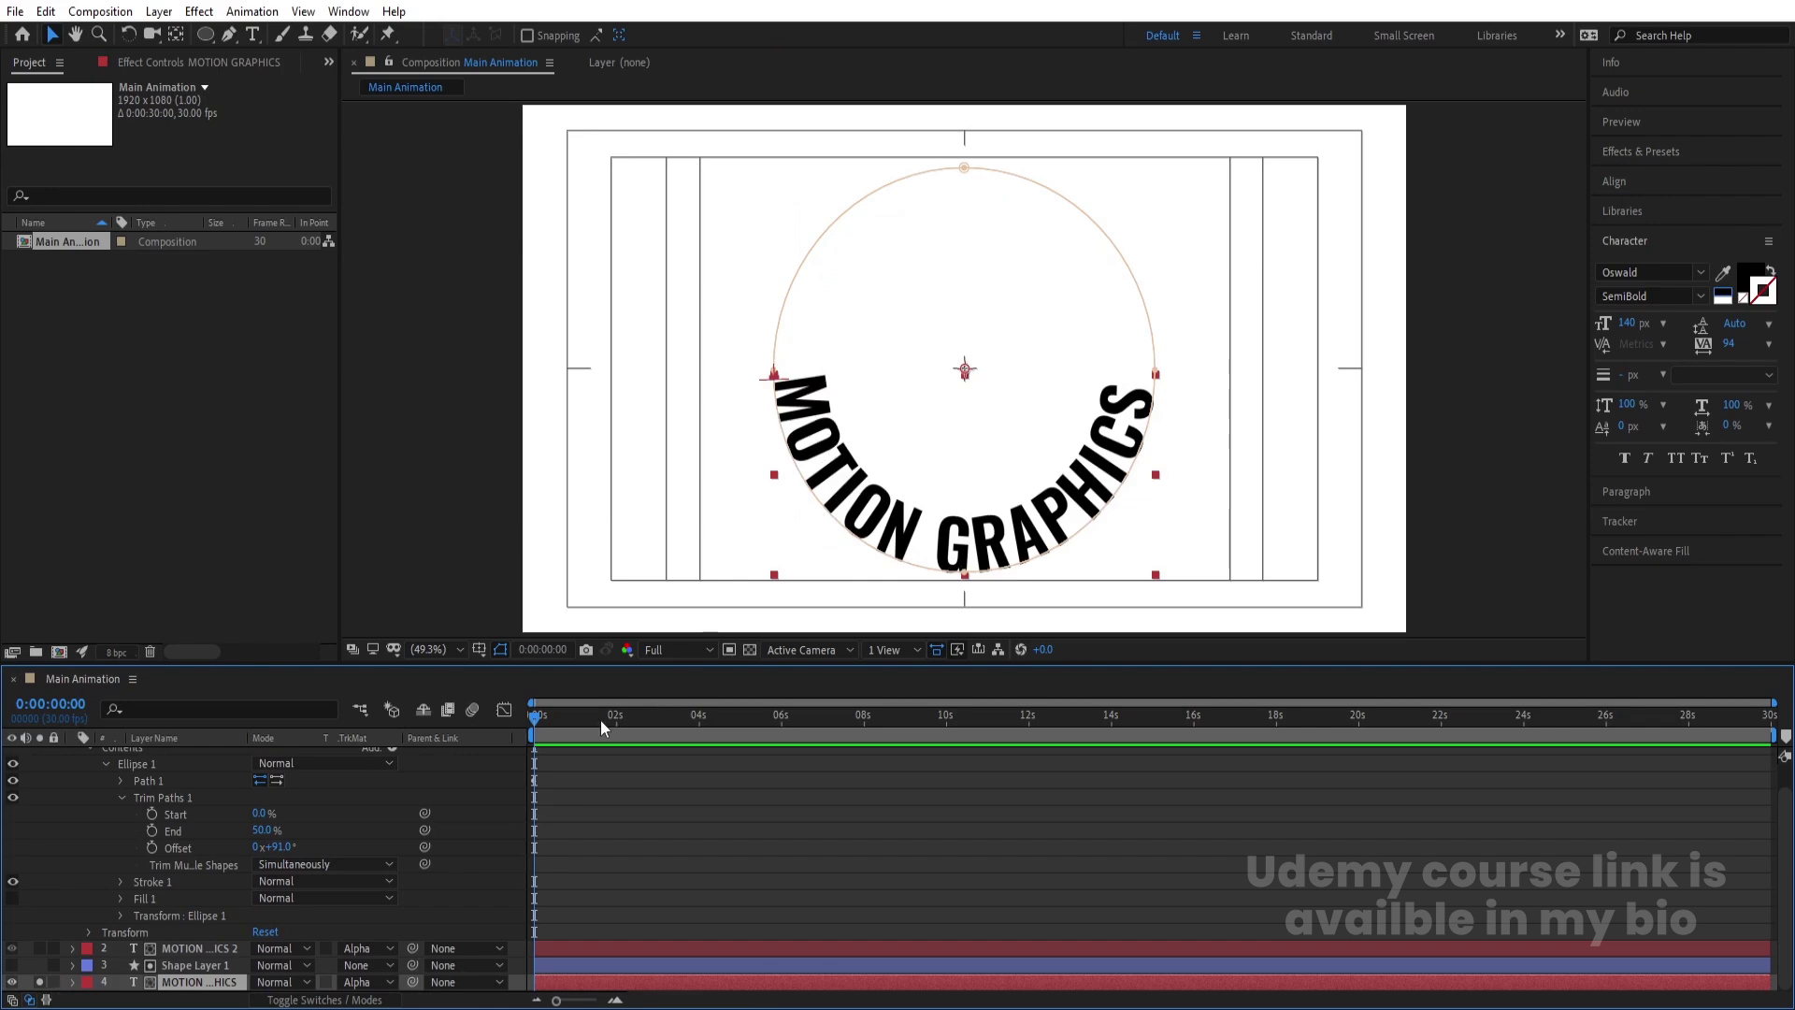
click(39, 982)
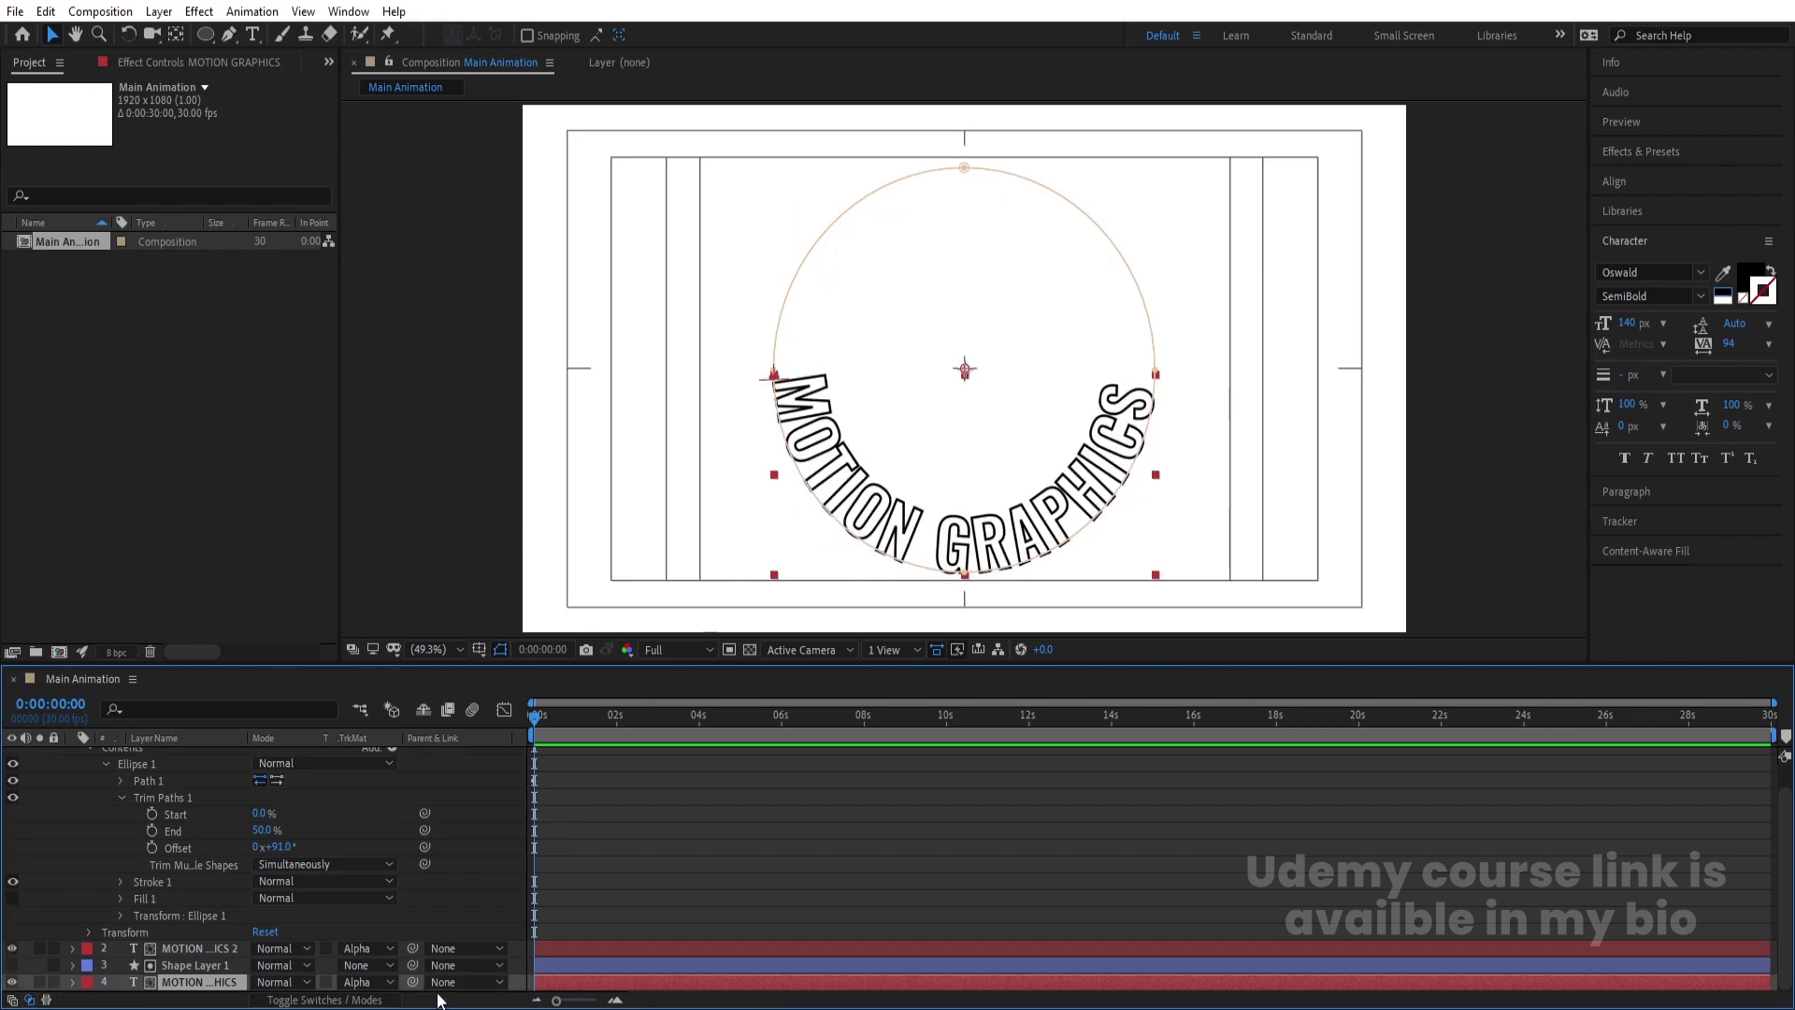
click(390, 982)
click(402, 868)
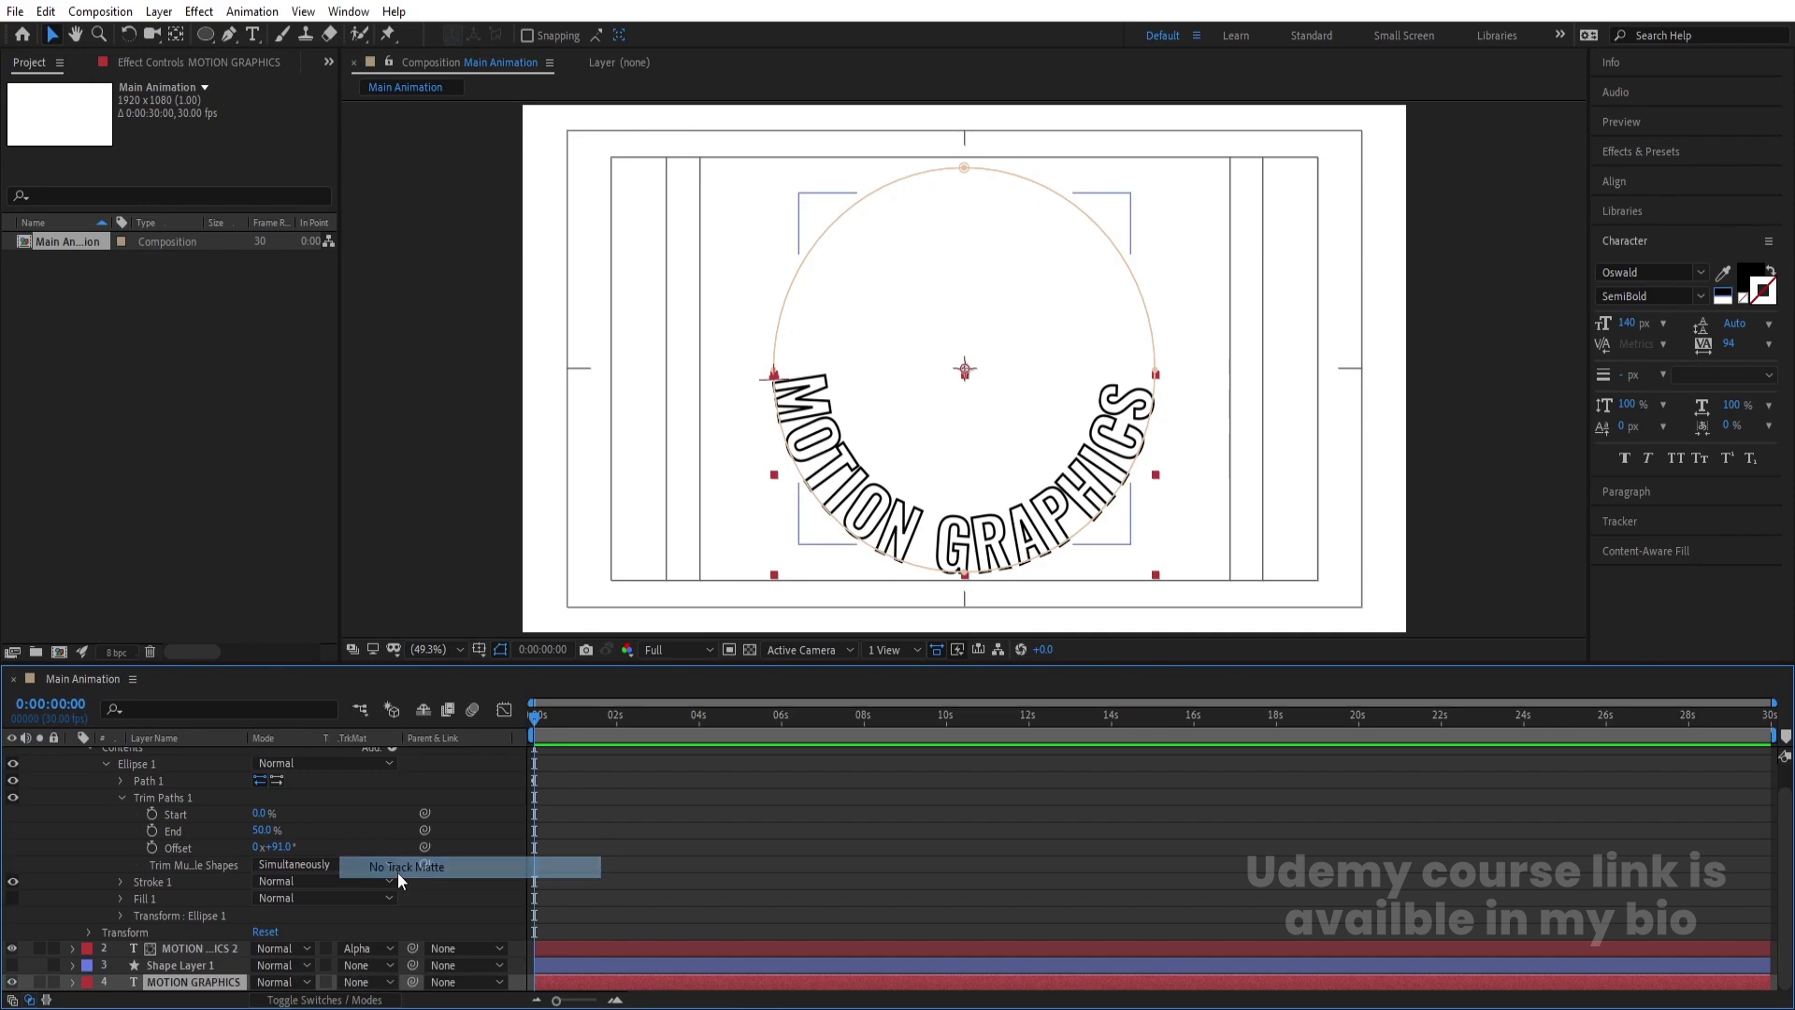
Delete Shape Layer 1, leaving three layers, and collapse Shape Layer 2.
click(178, 963)
key(Delete)
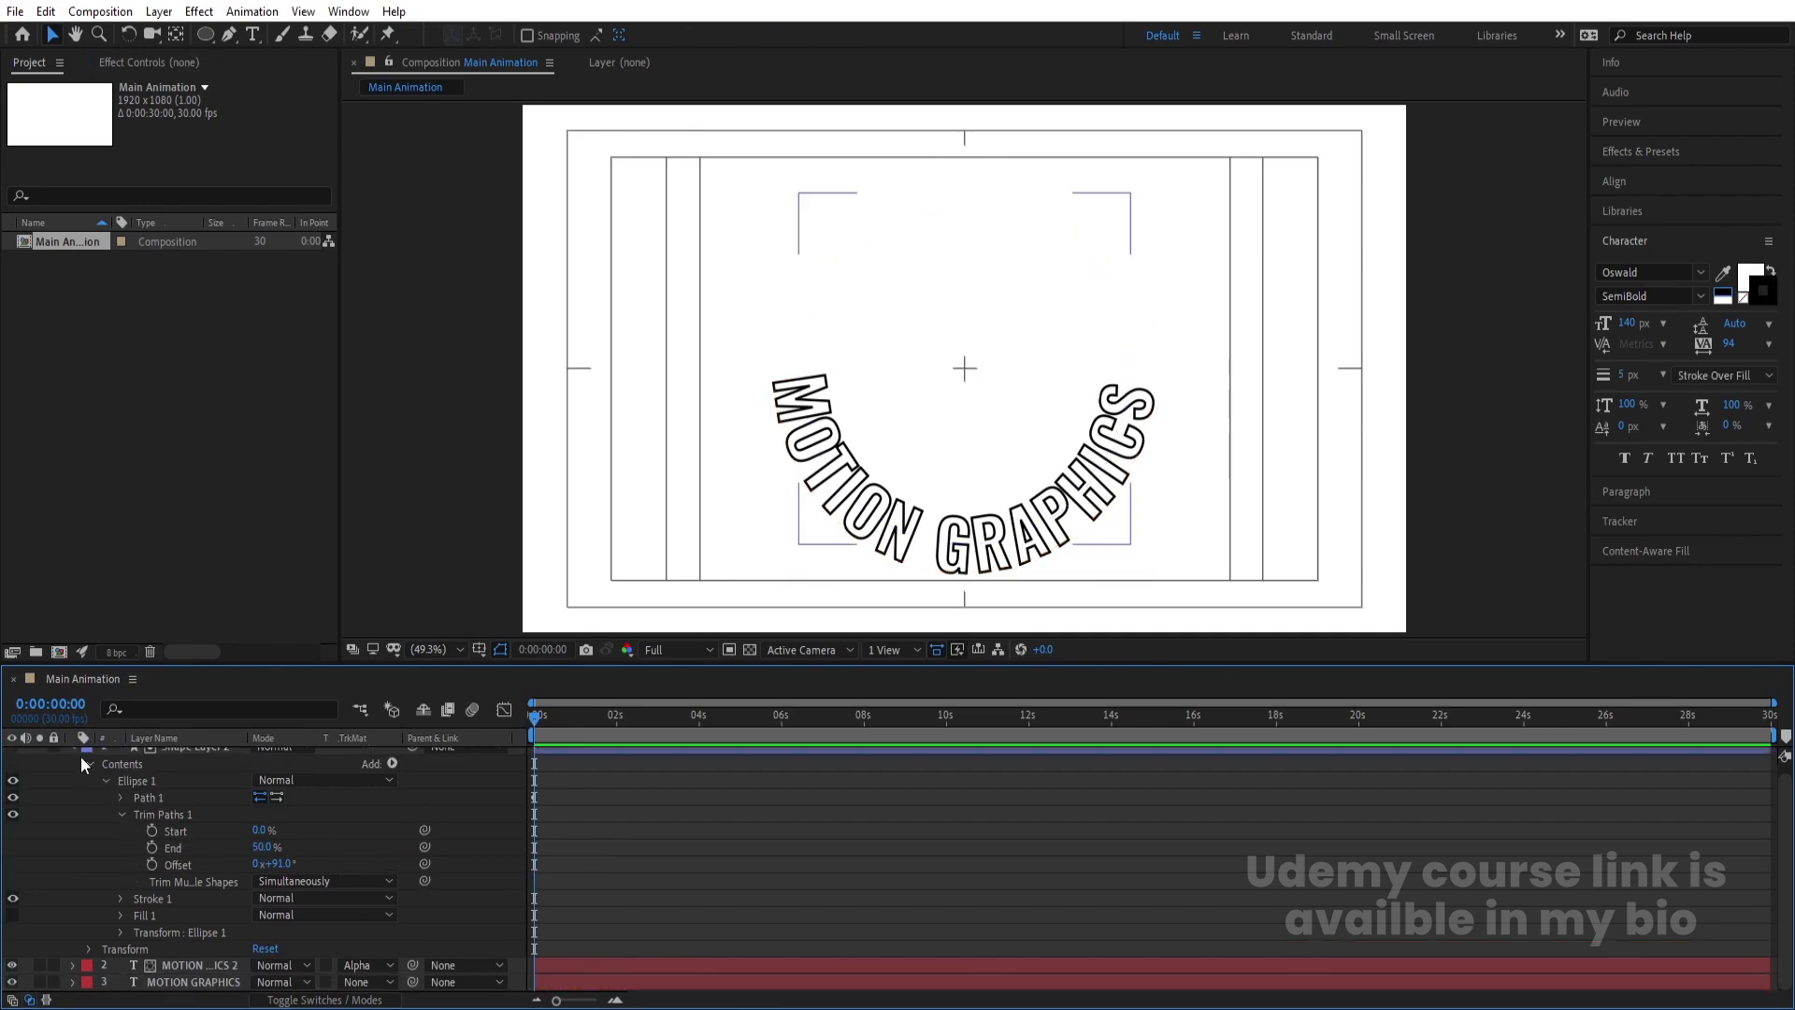
scroll(81, 755, up, 1)
click(74, 755)
click(325, 796)
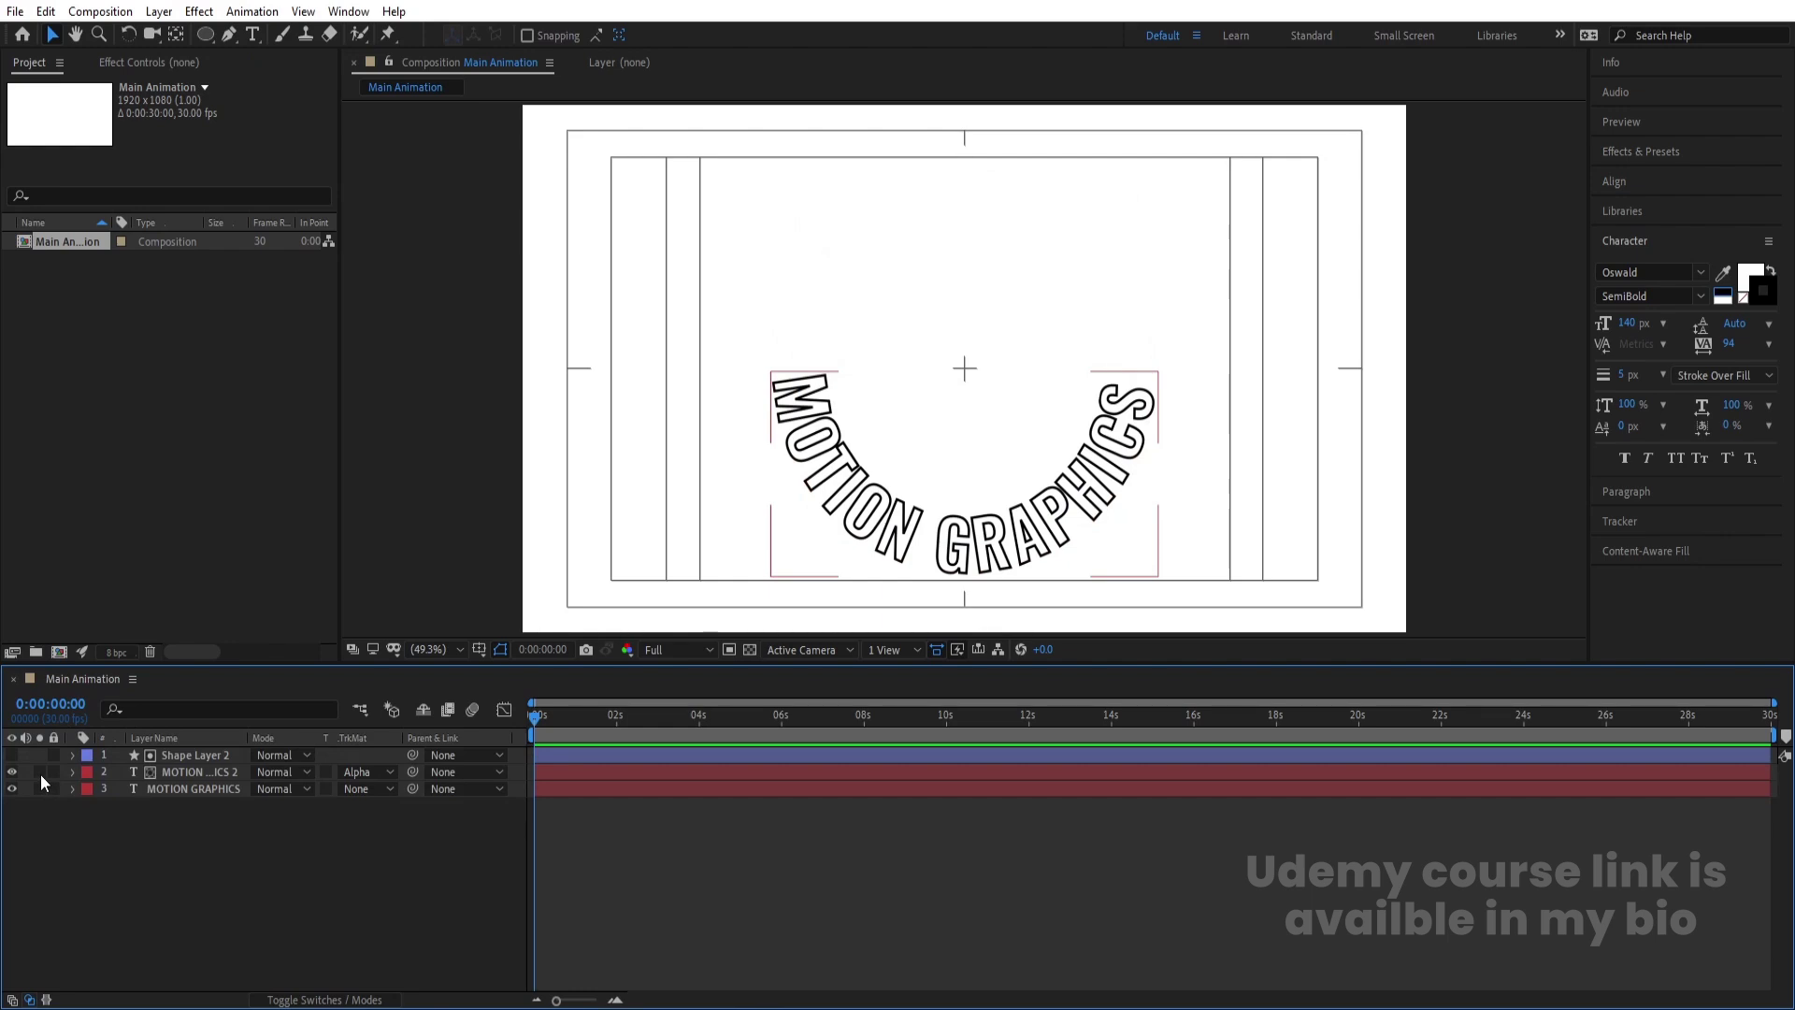
Solo the outlined and solid text layers, then open Shape Layer 2's Trim Paths 1.
click(166, 755)
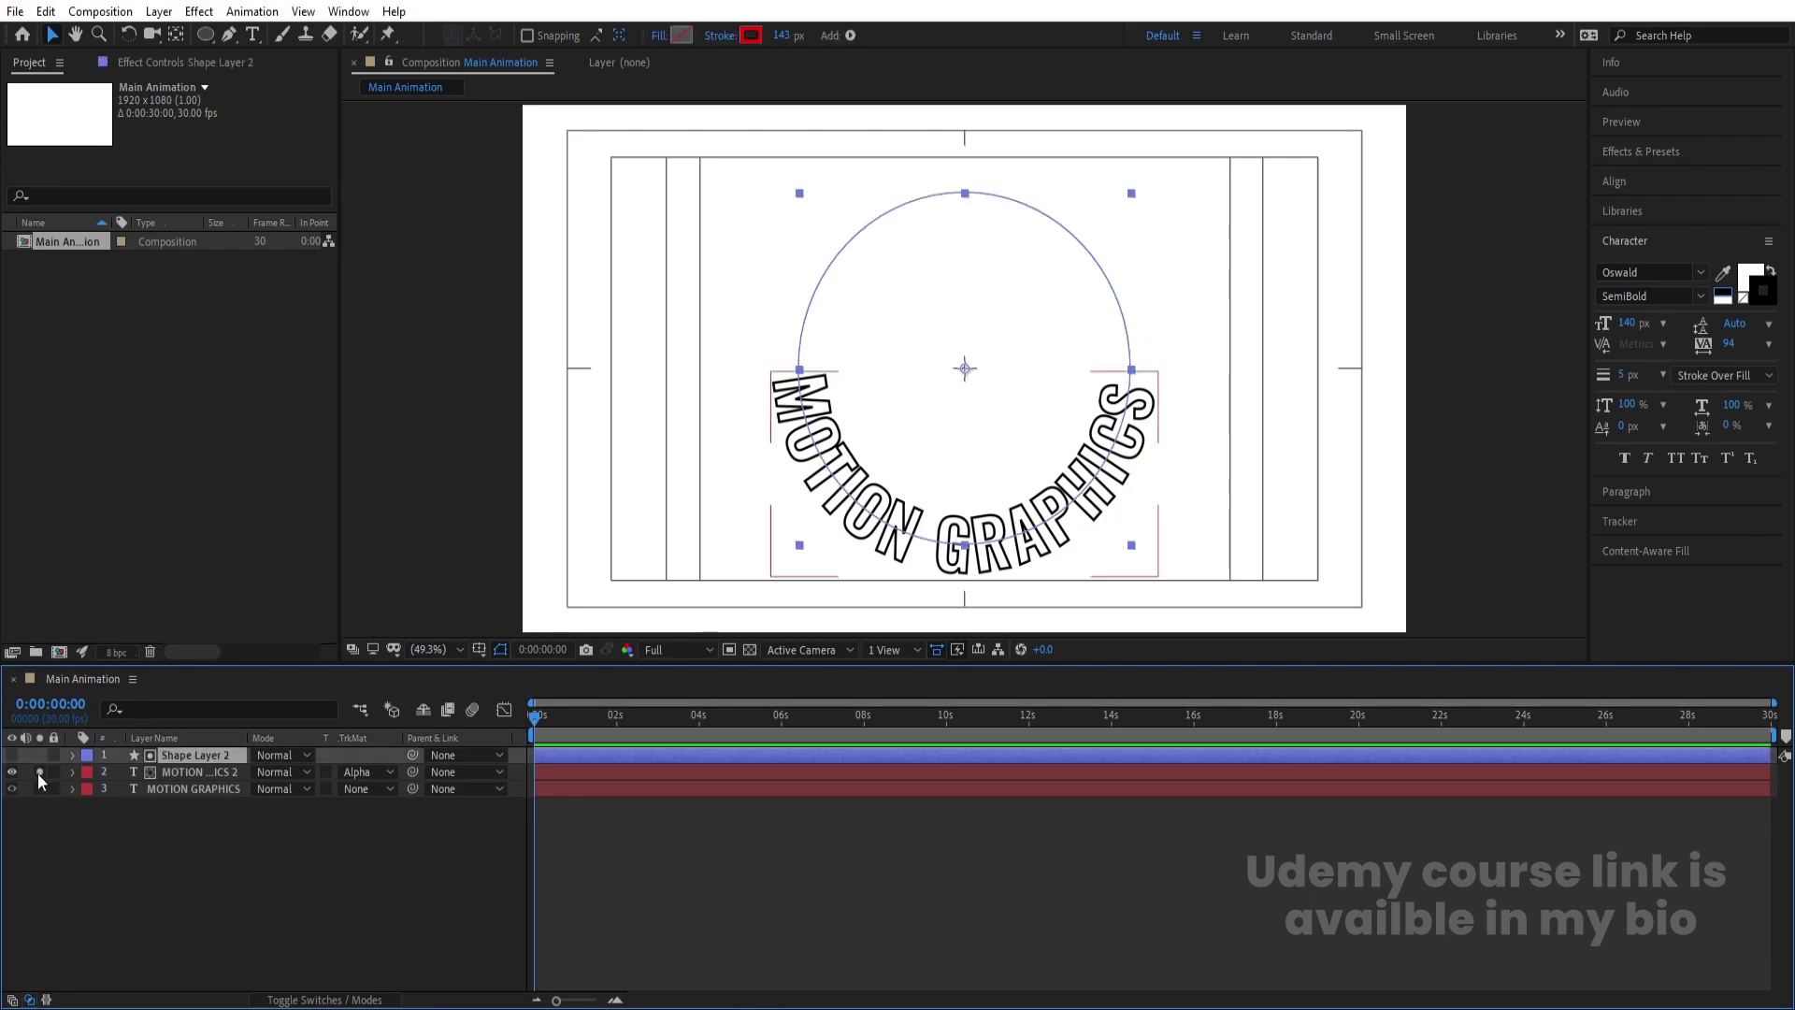
click(39, 773)
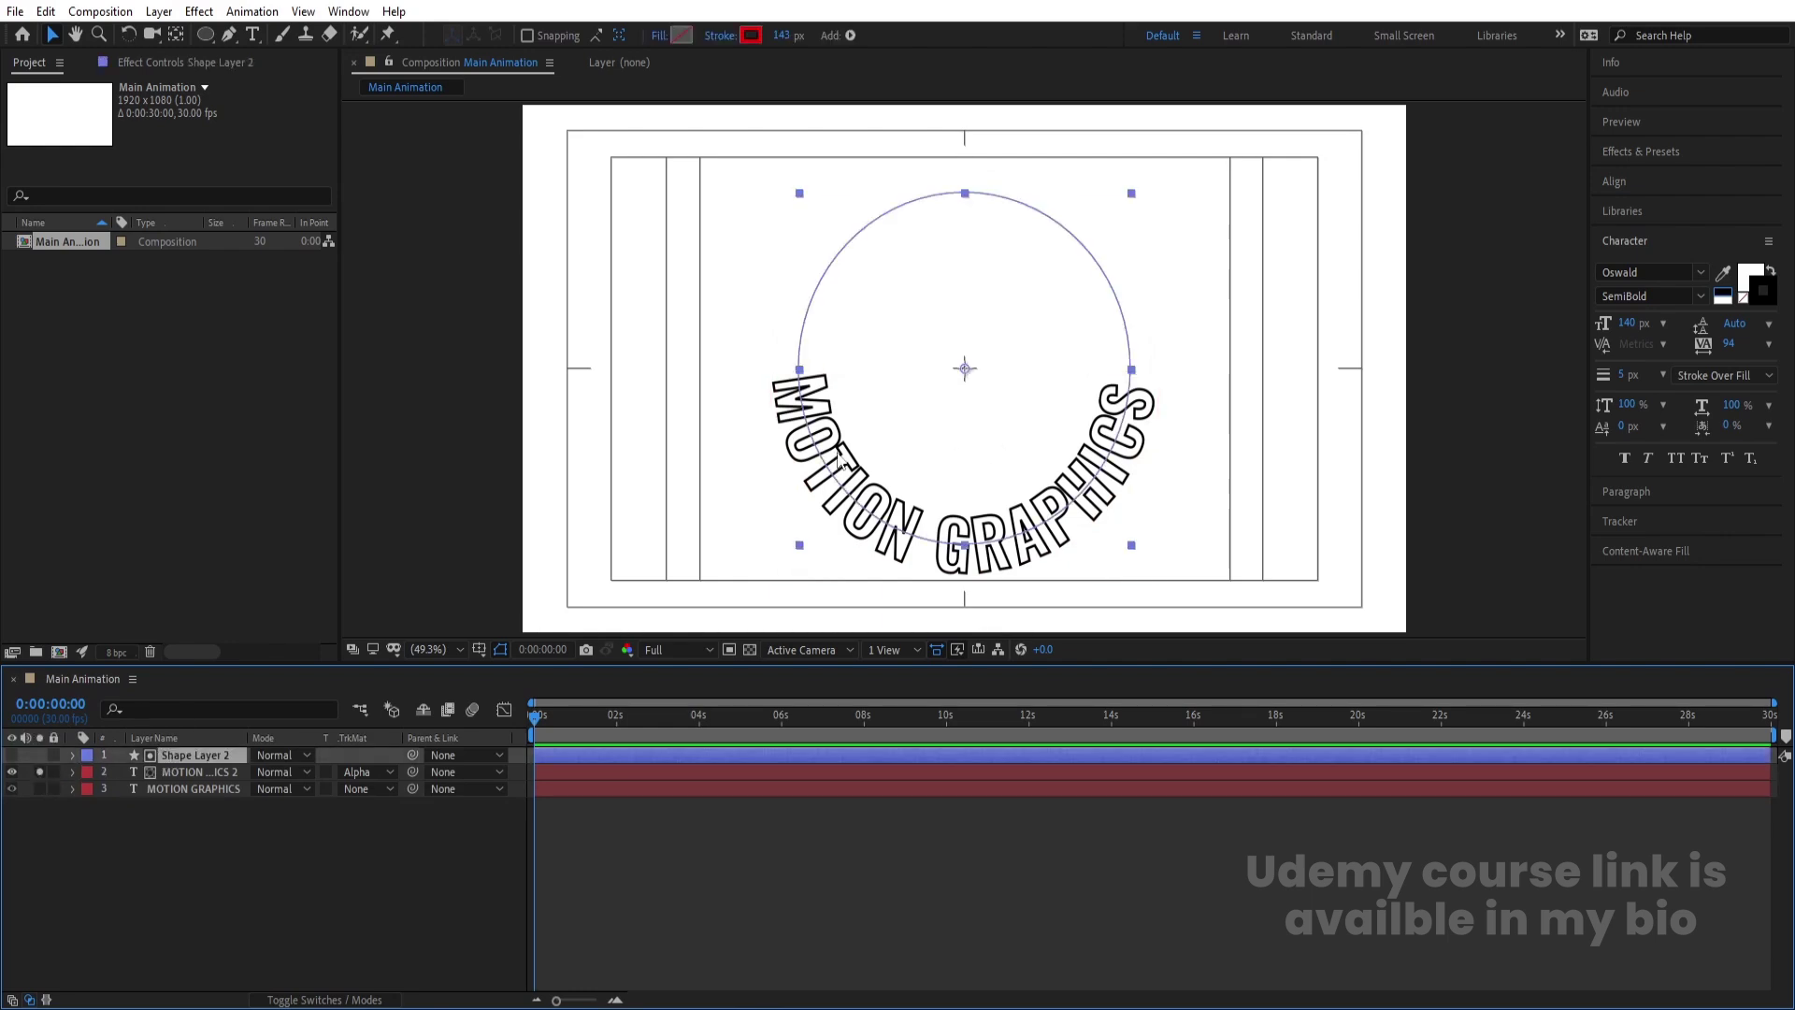
click(39, 784)
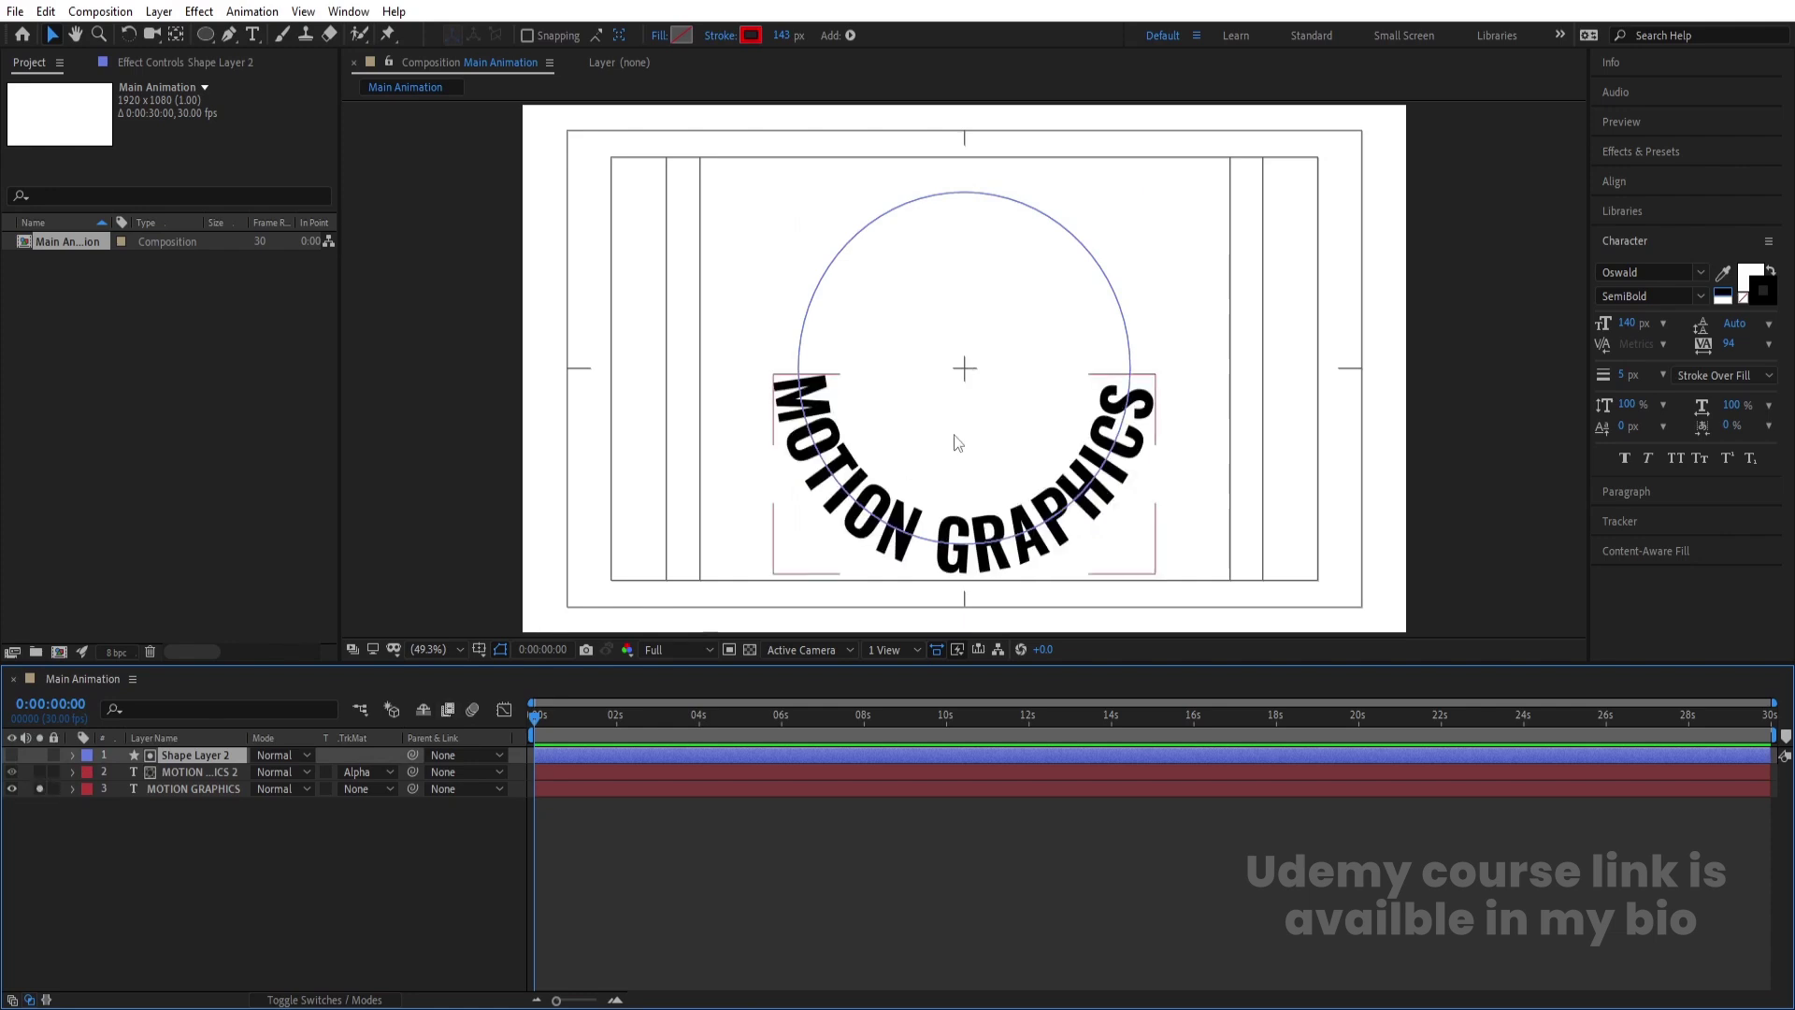
click(40, 788)
click(181, 757)
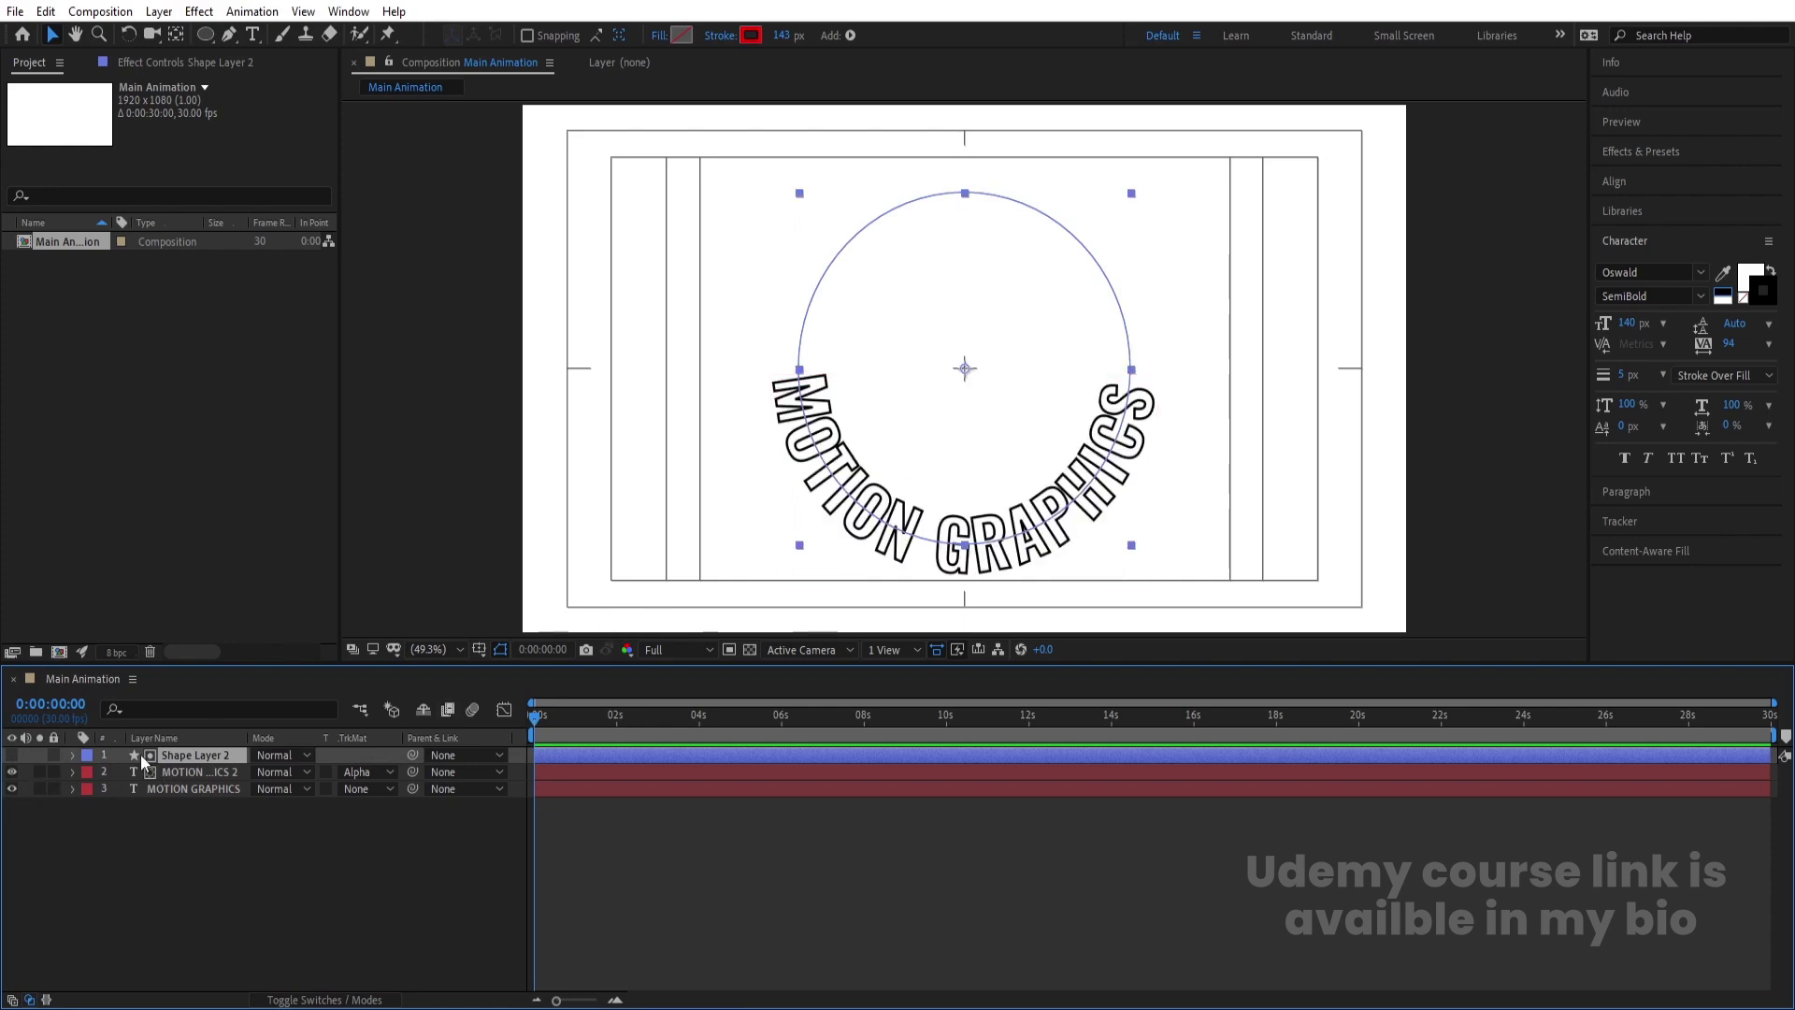
click(73, 756)
click(182, 823)
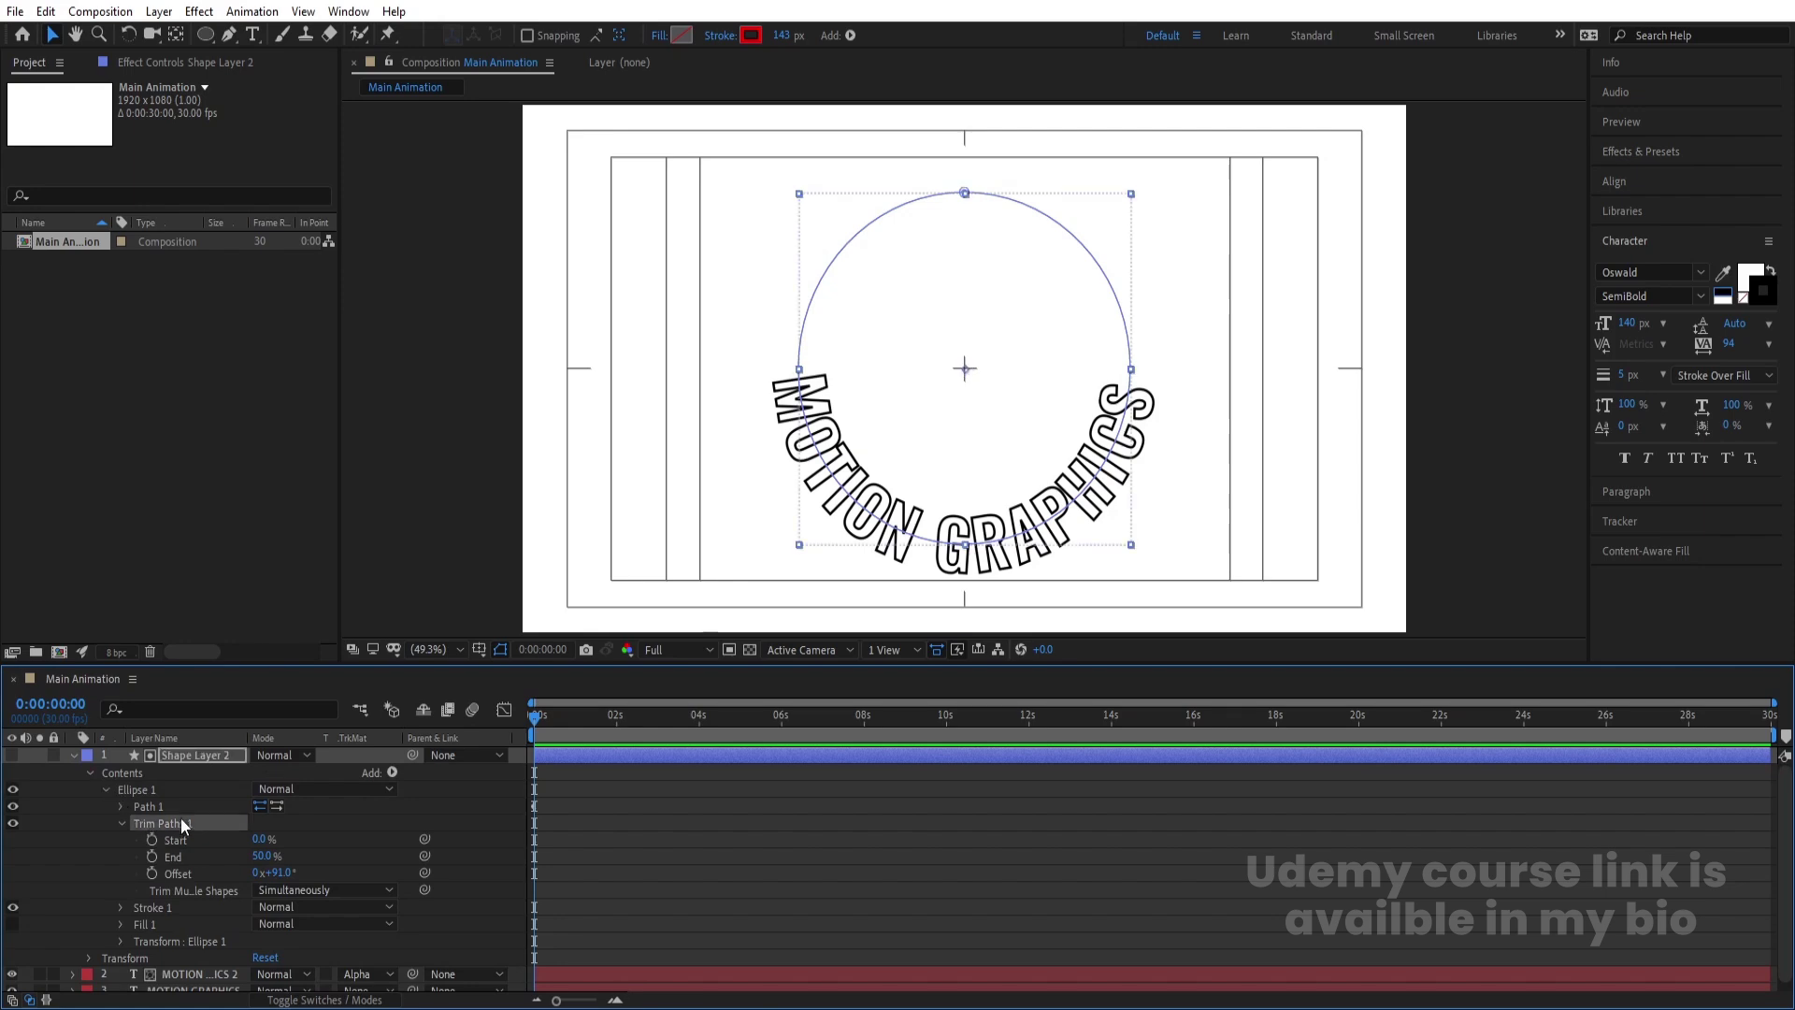
Keyframe Trim Paths End from 50% at 0f to 0% at 20f, then shift both keyframes later.
click(152, 857)
key(equal)
key(equal)
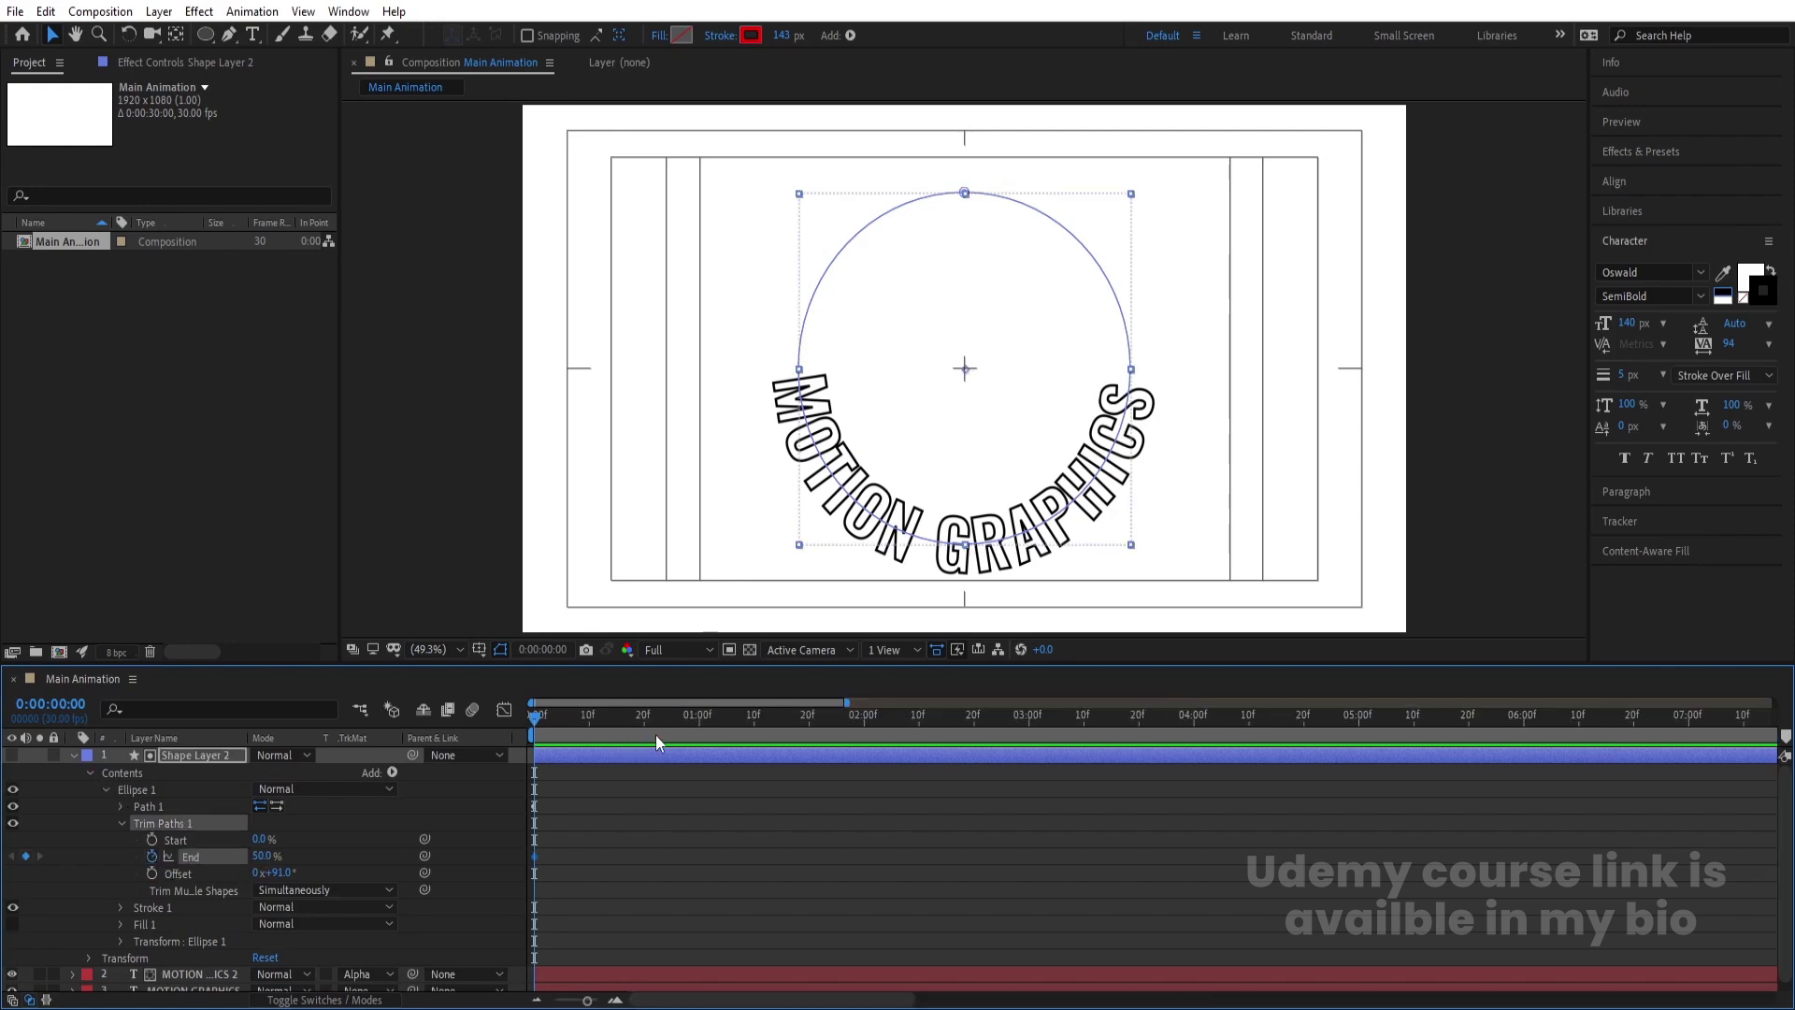
click(643, 716)
drag(260, 861, 215, 861)
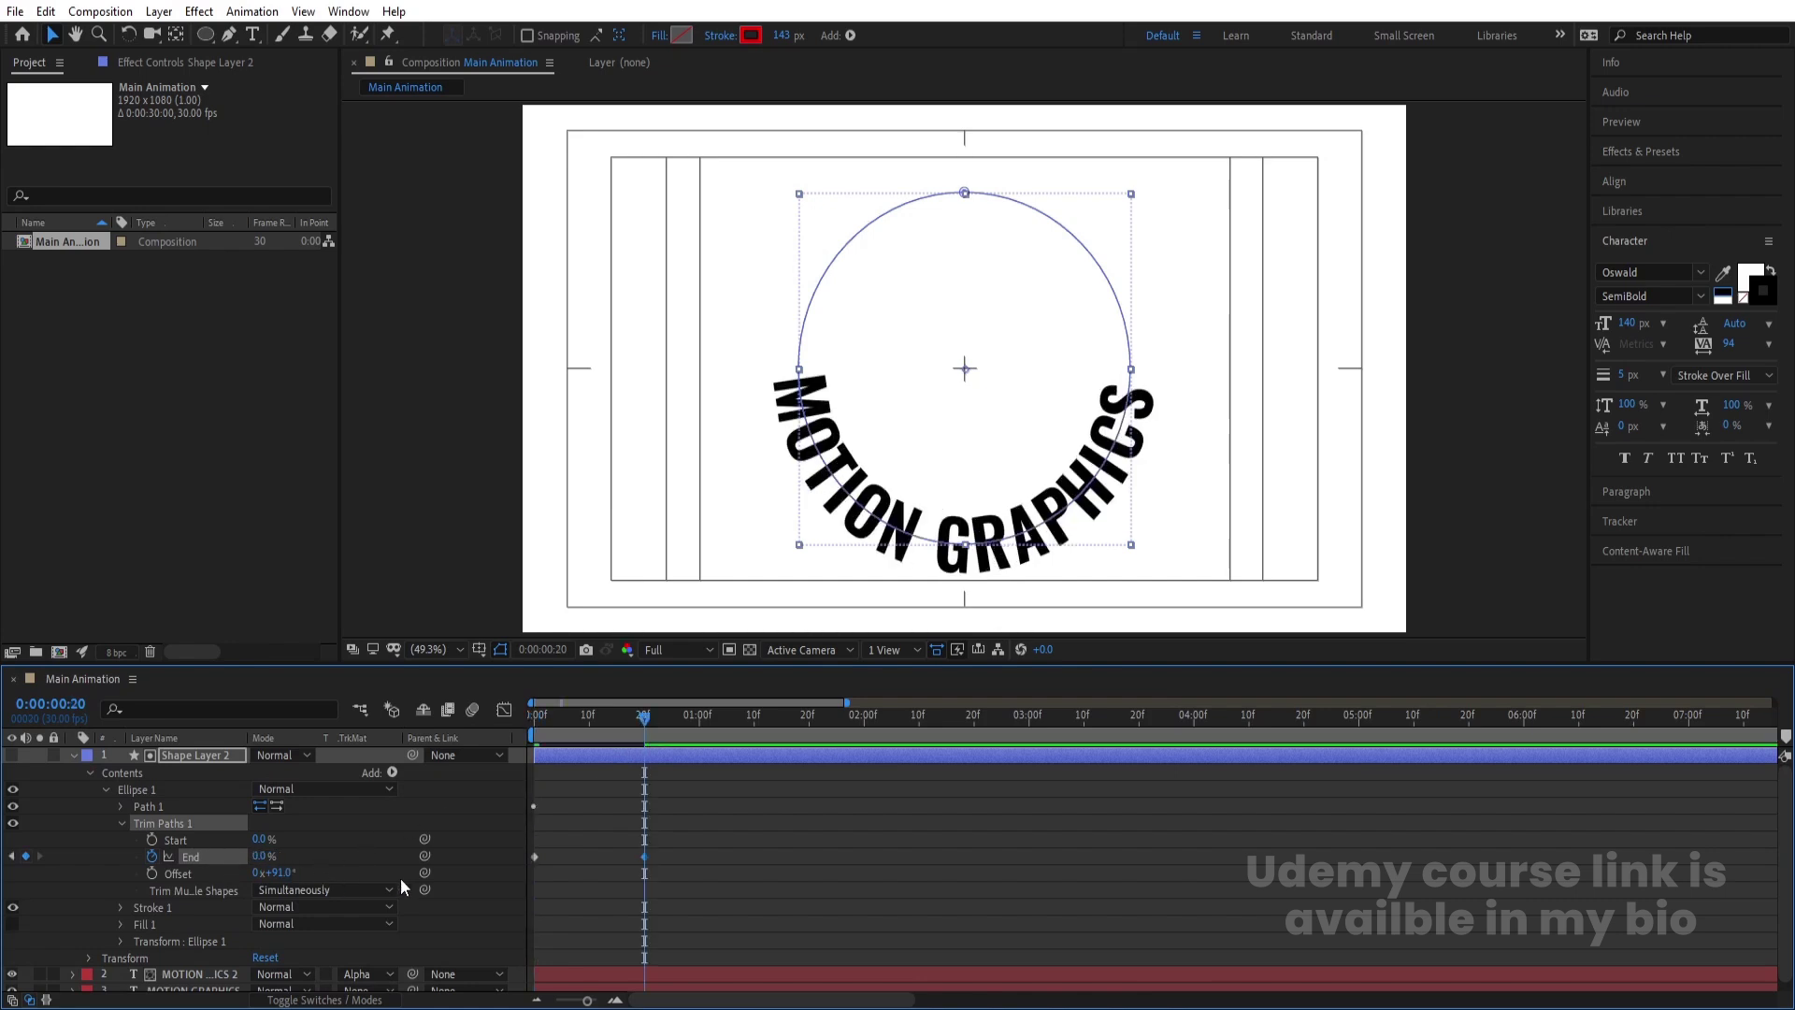
key(Home)
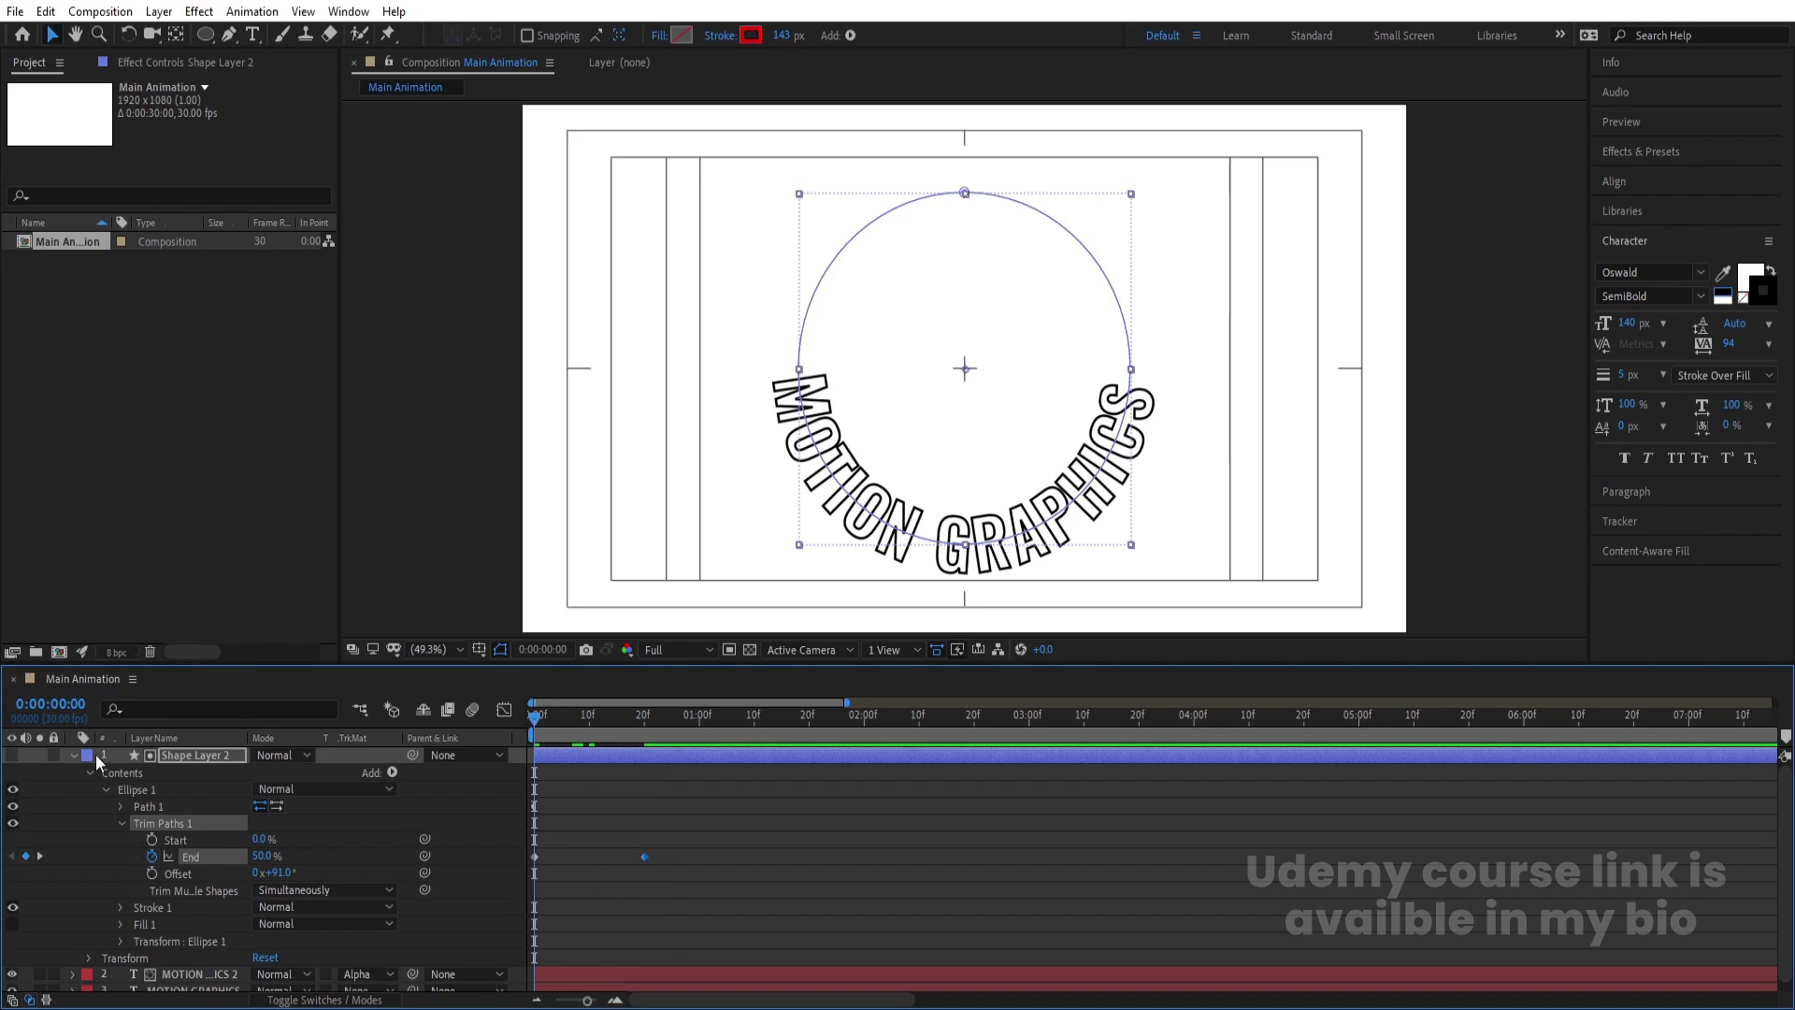
drag(734, 844, 617, 858)
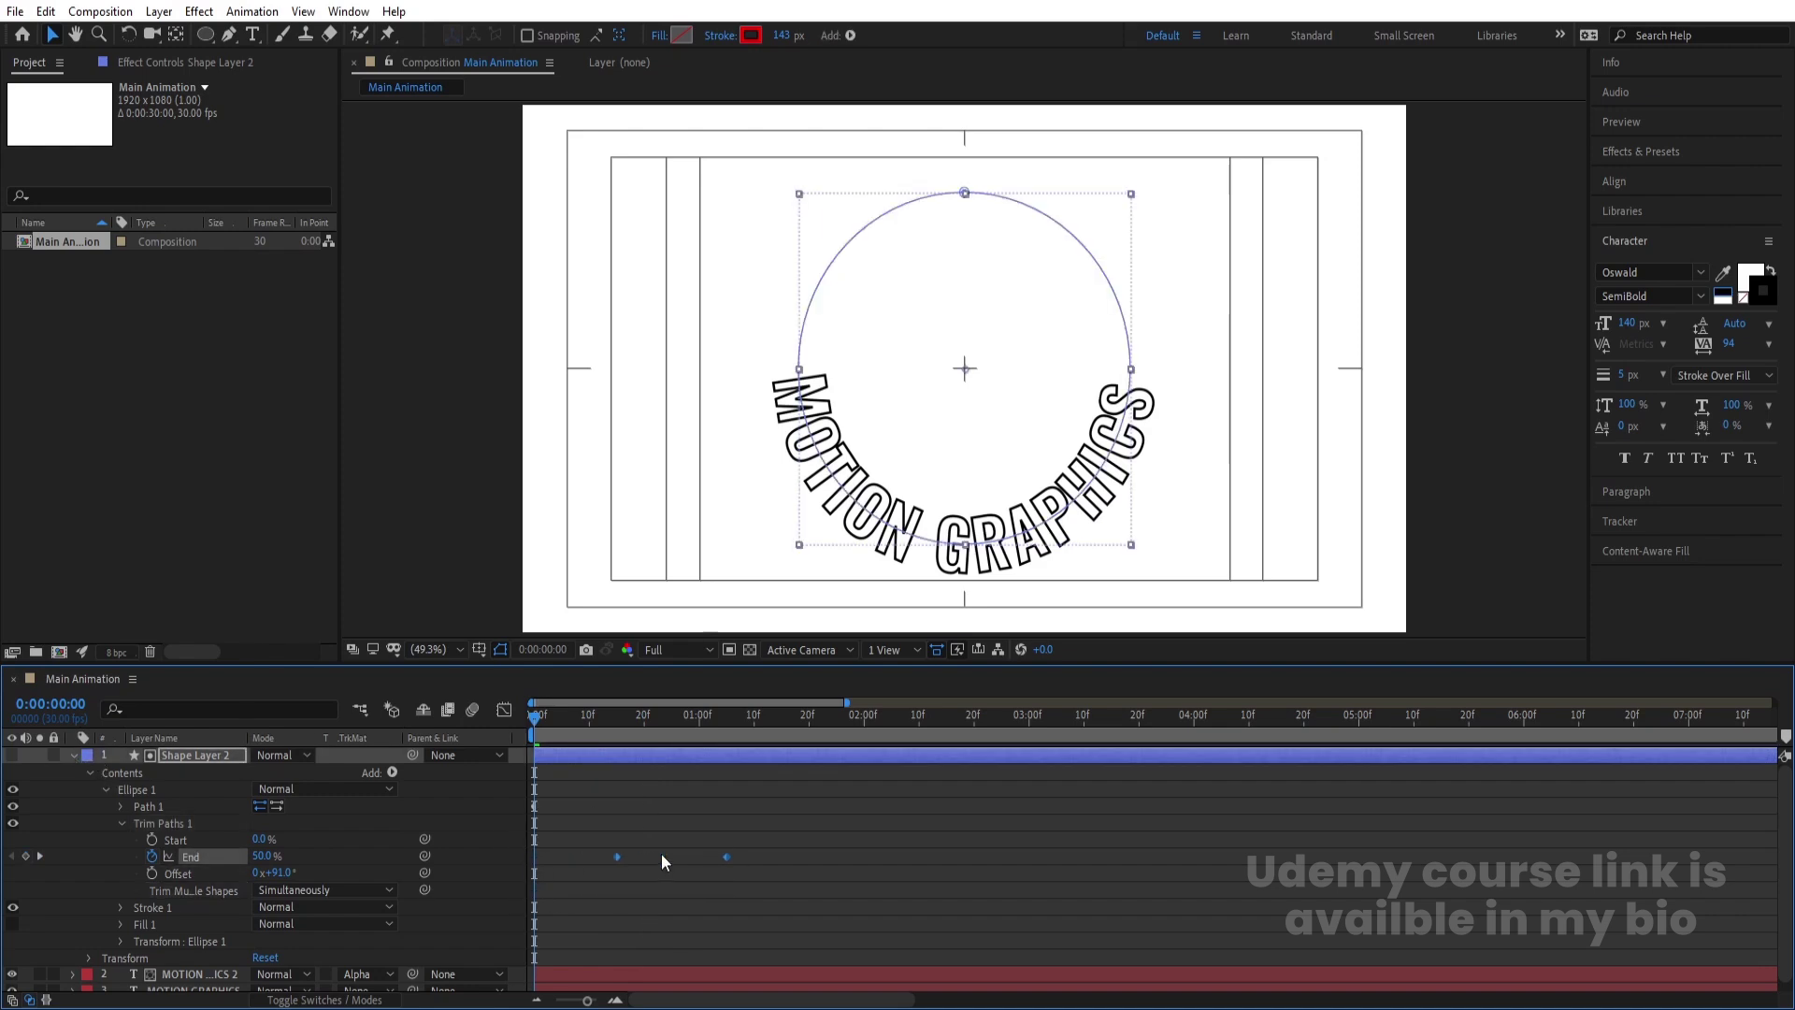
click(75, 756)
click(482, 922)
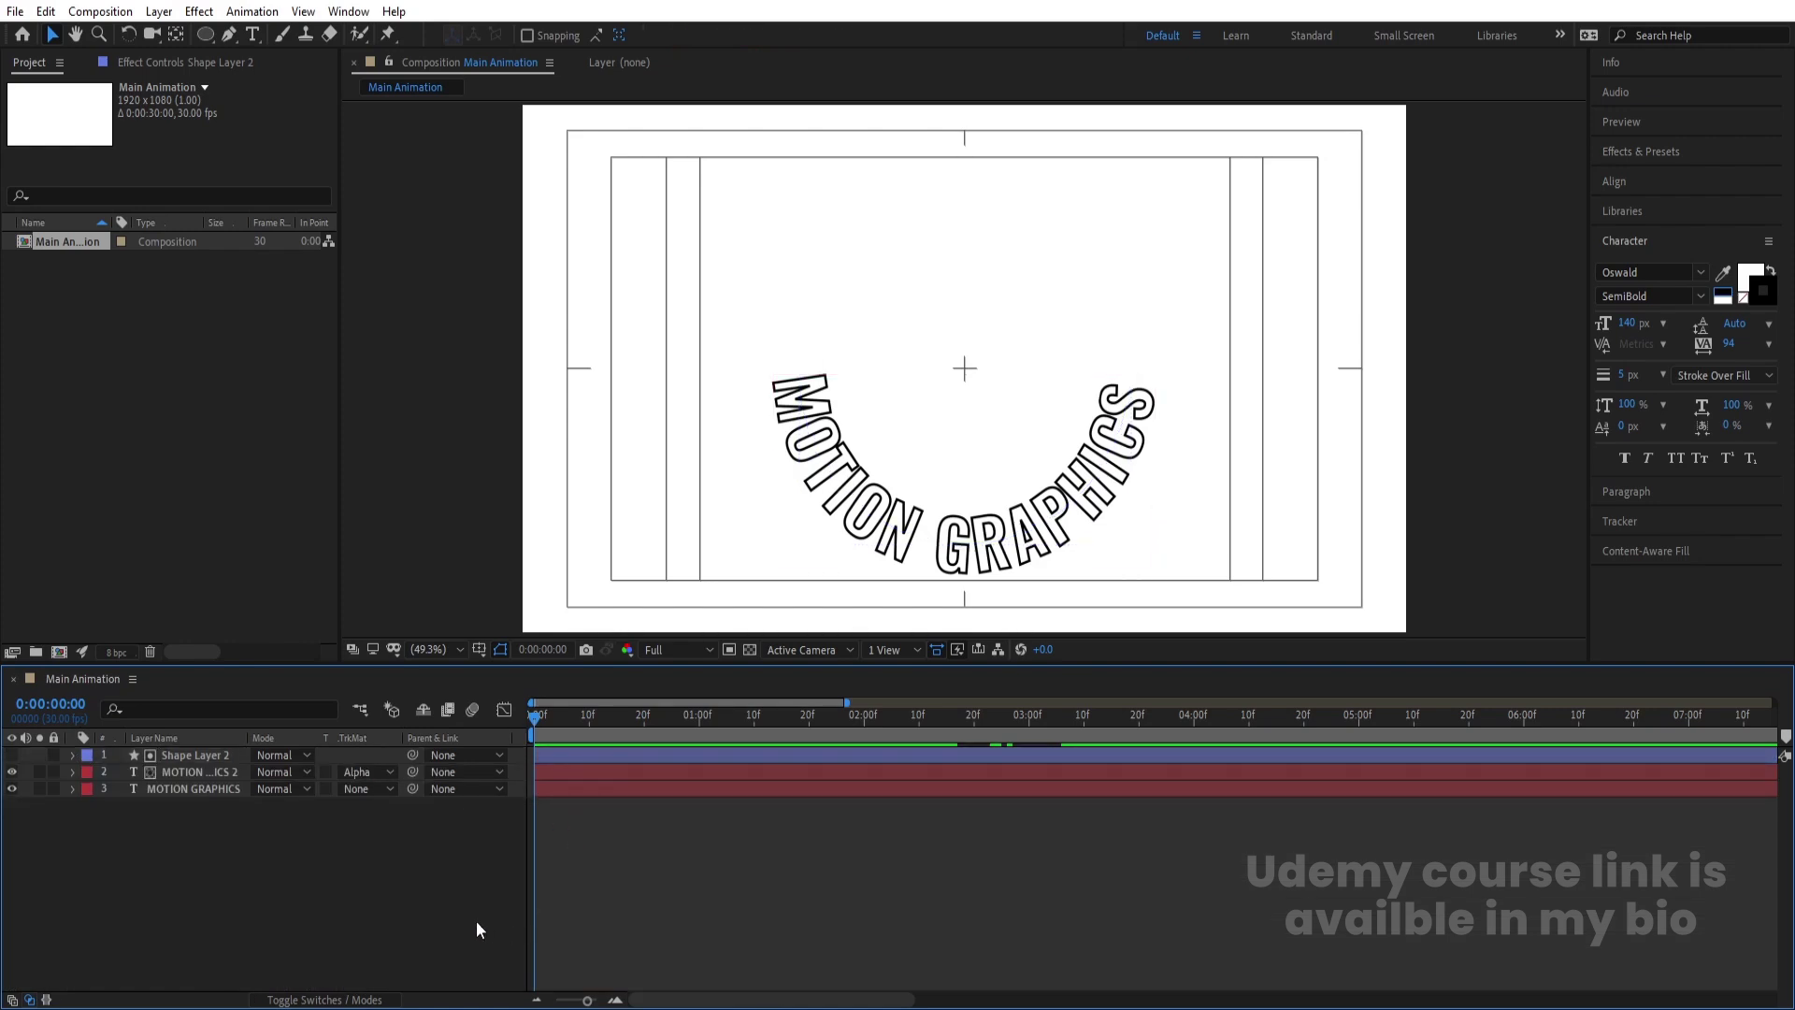
Add a Null Object layer, Null 1, to the composition.
right_click(327, 907)
mouse_move(439, 688)
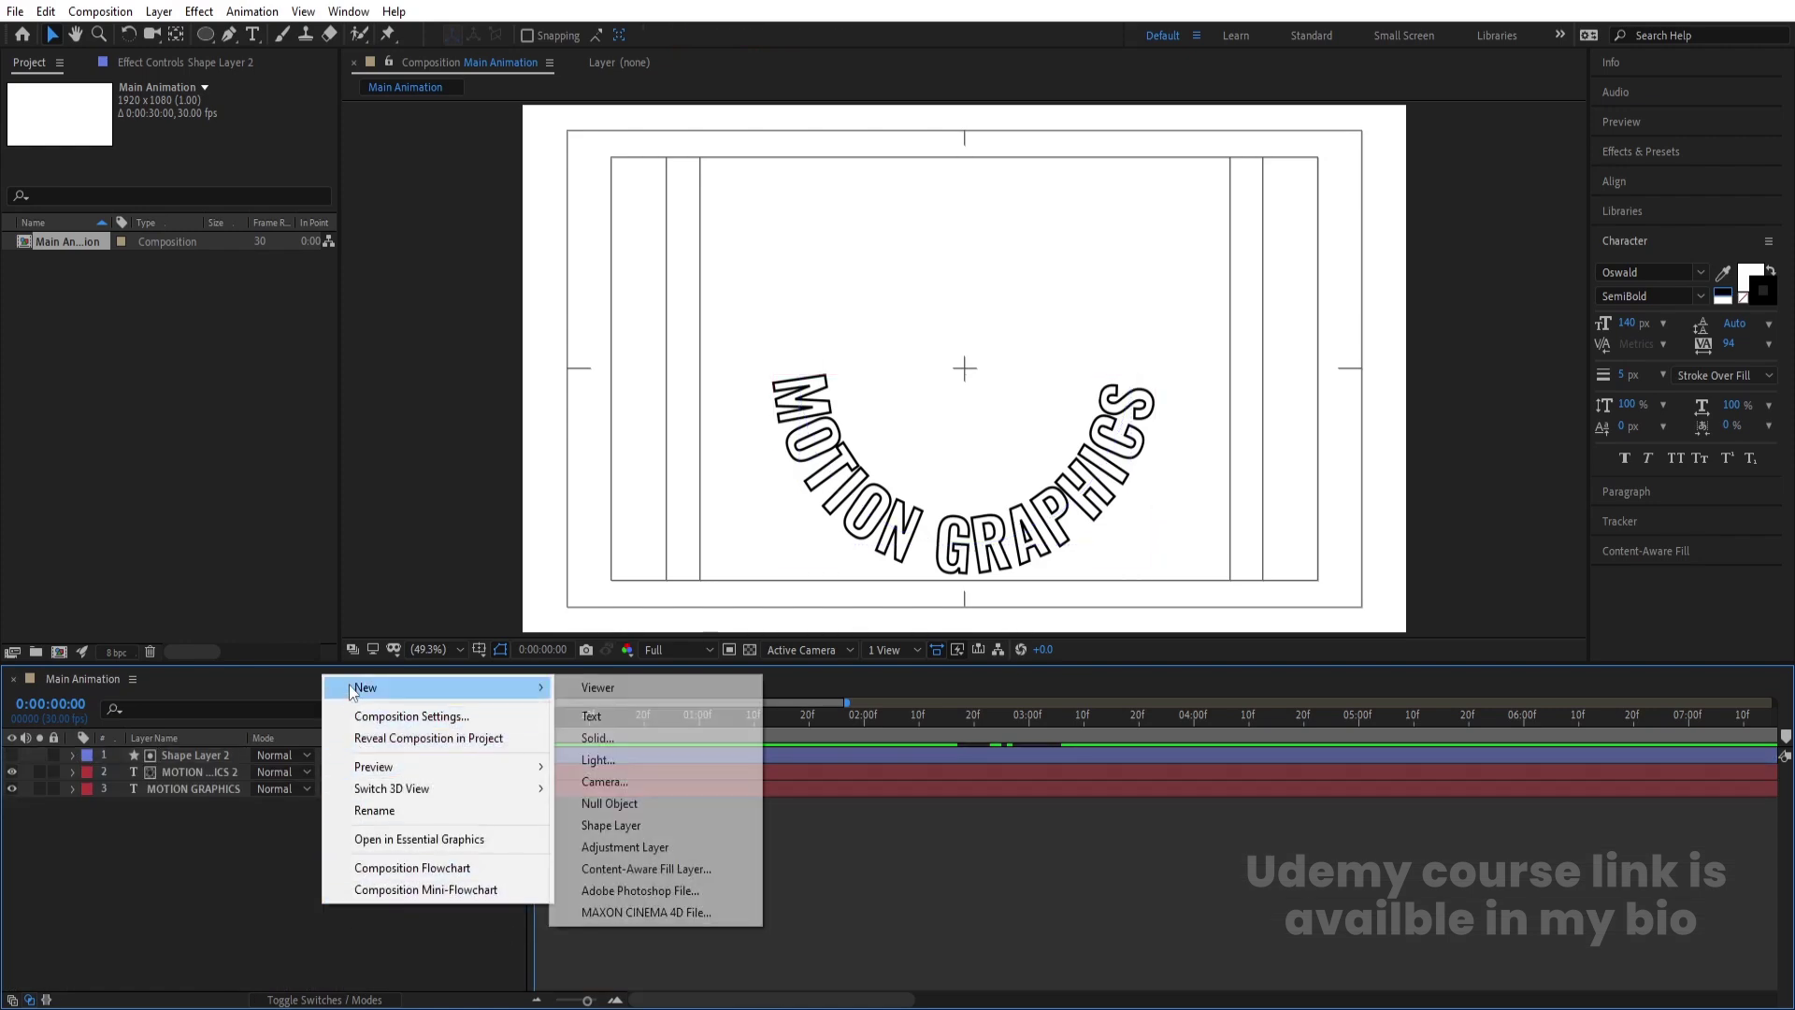
click(615, 806)
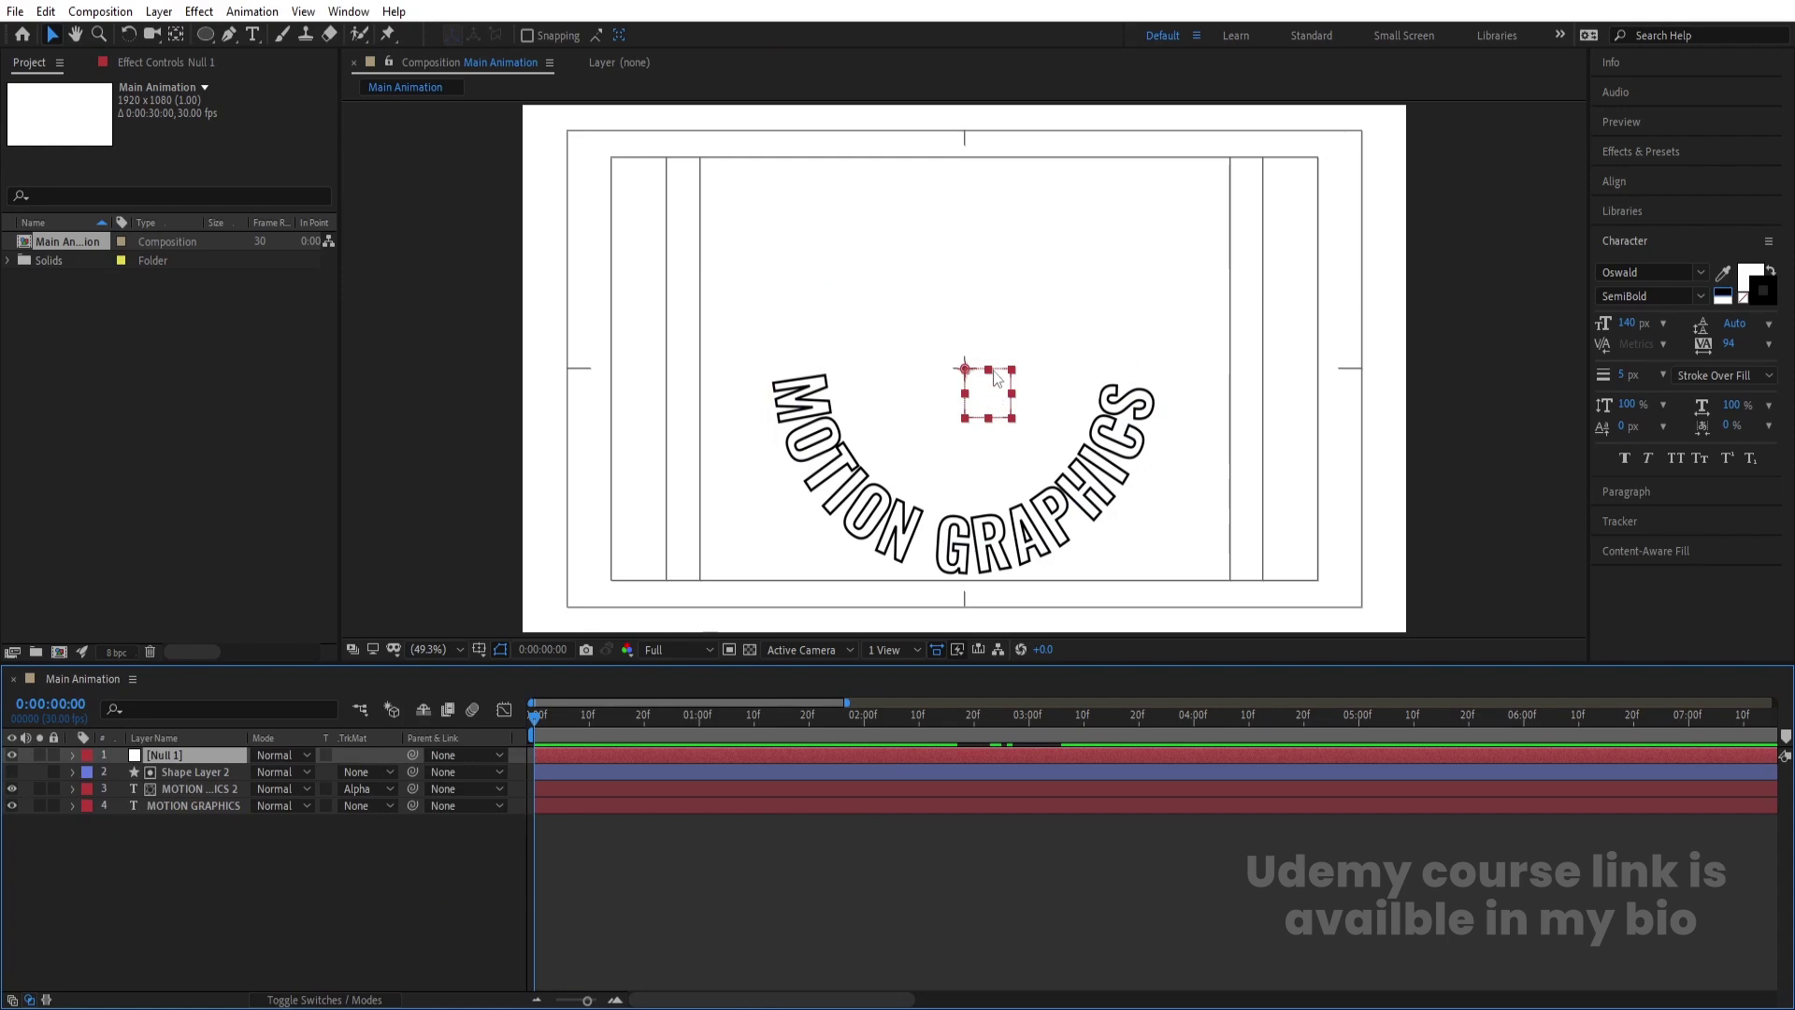
click(202, 920)
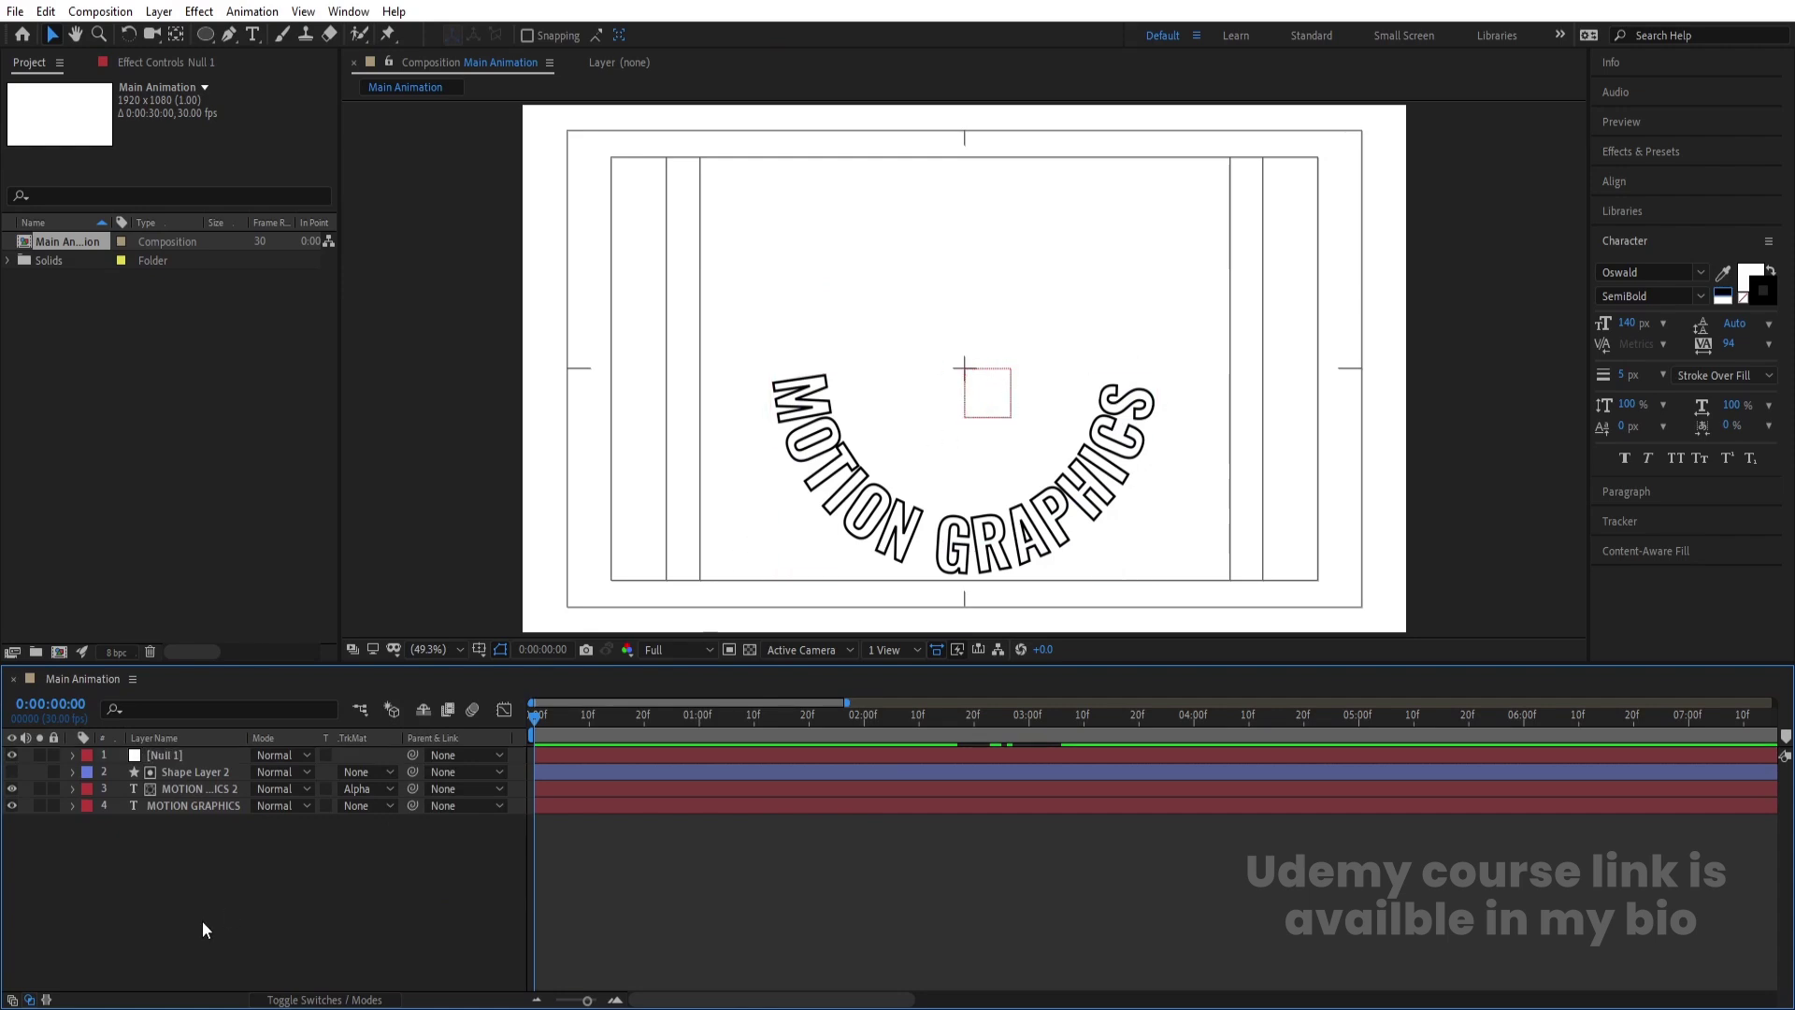
Set the Ellipse tool to white fill, black (000000) stroke and 20 px stroke width.
click(207, 35)
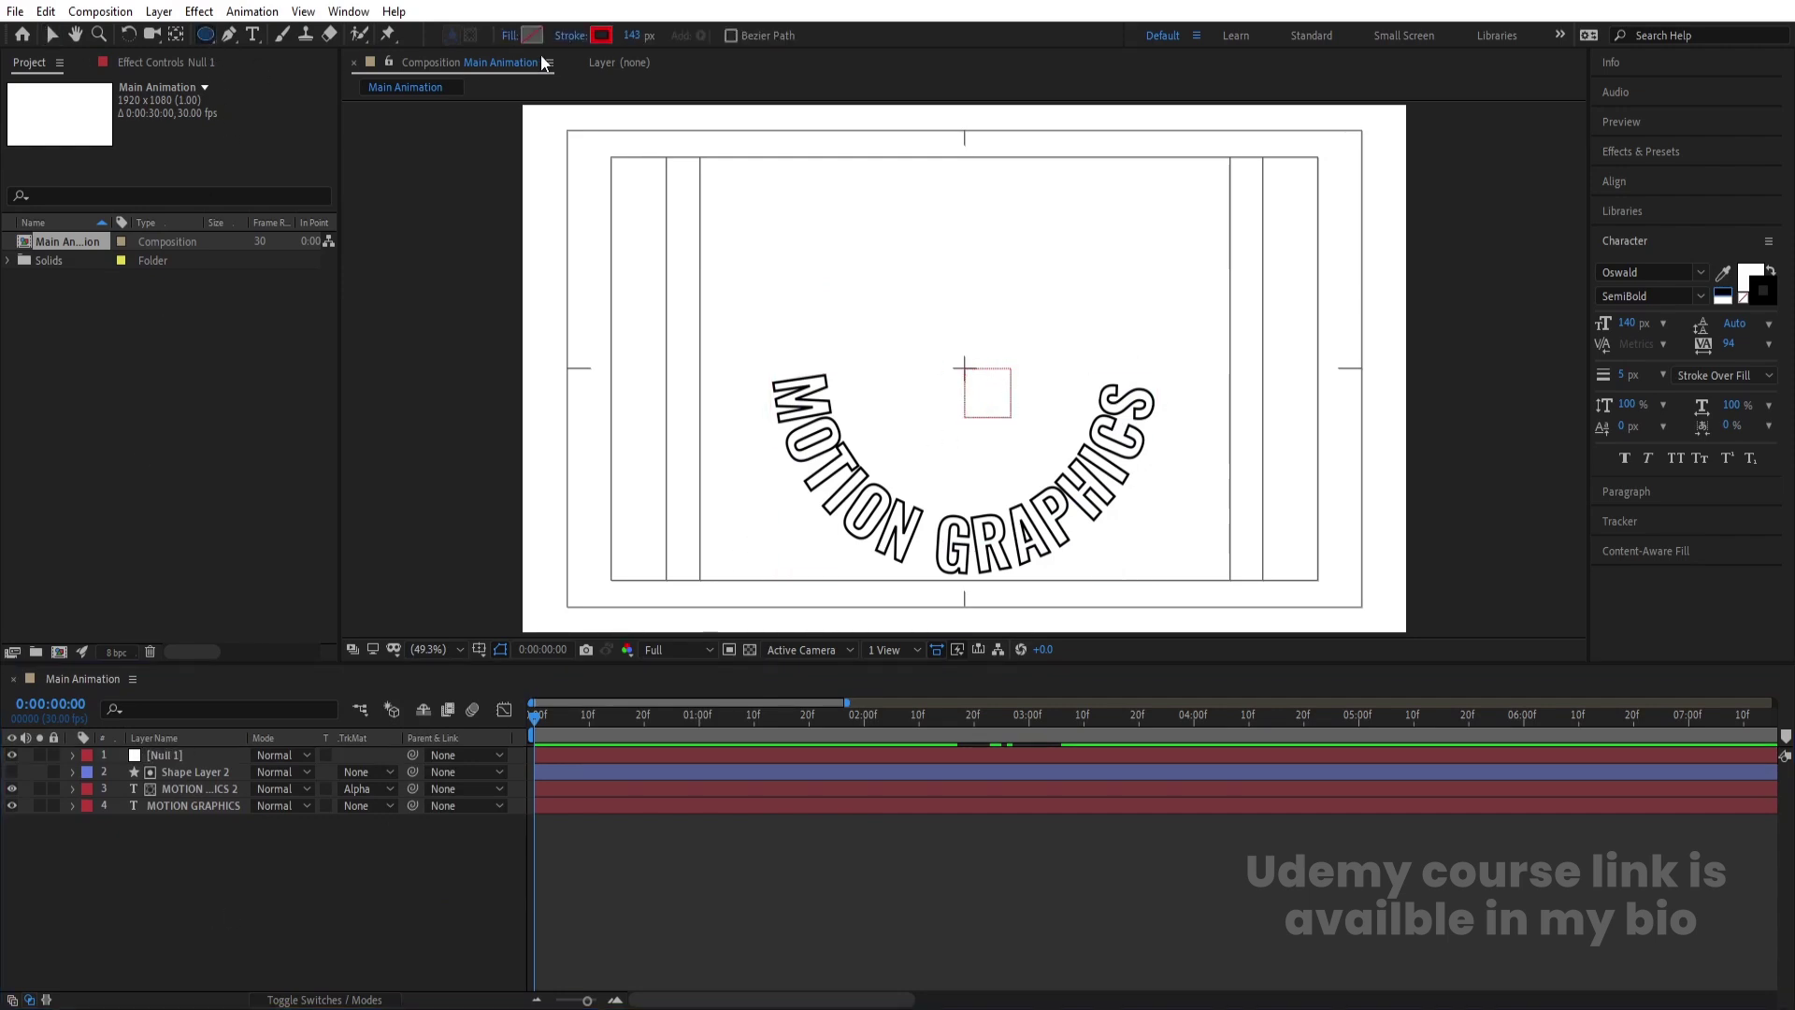
click(568, 37)
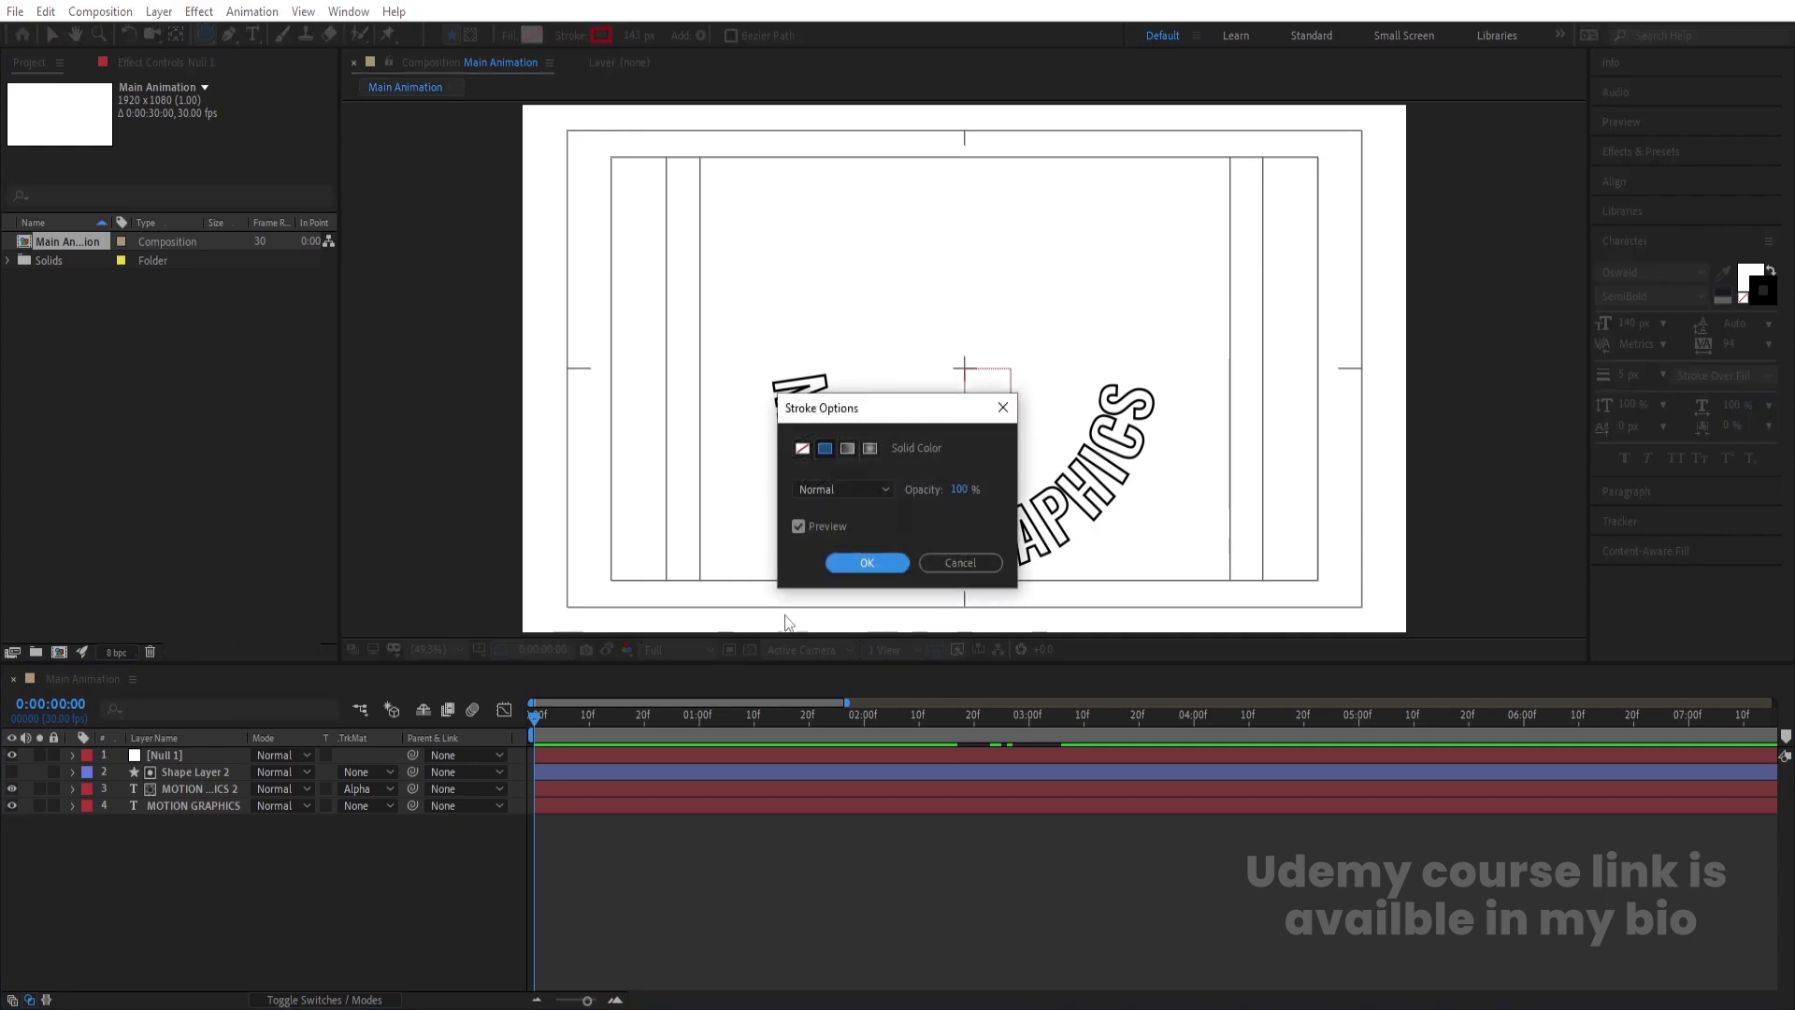
click(961, 562)
click(531, 35)
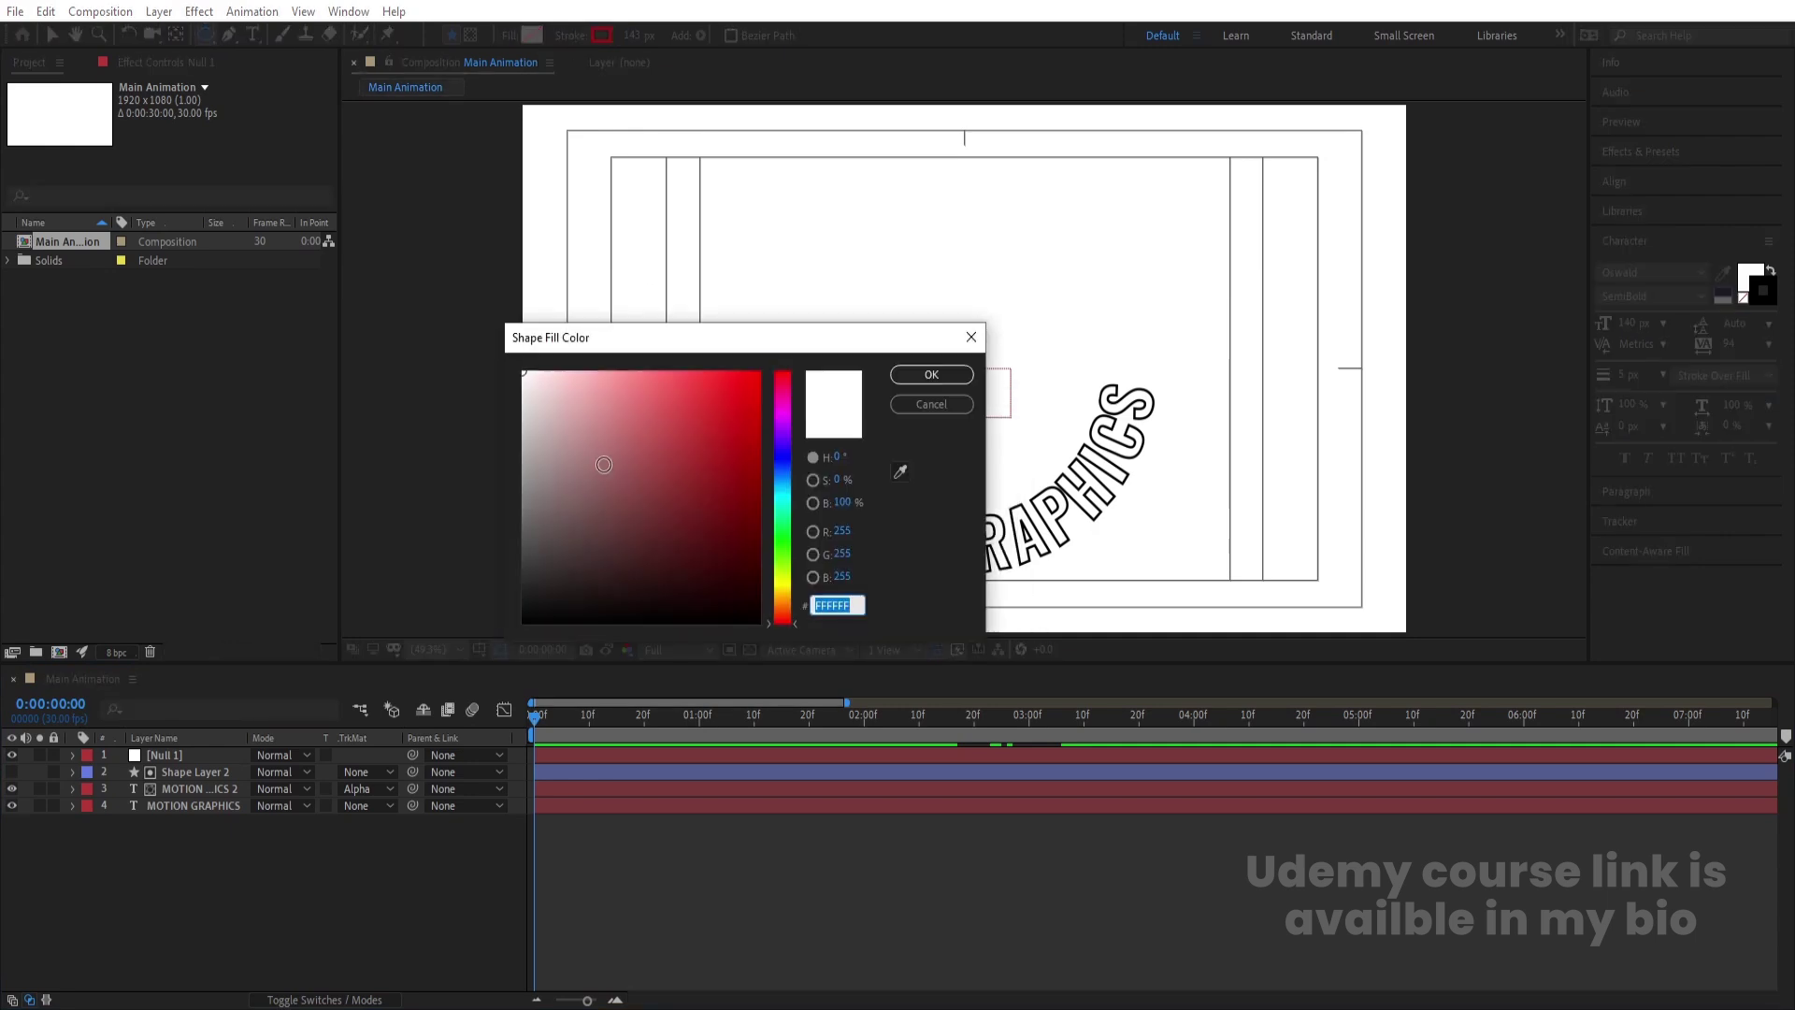
click(931, 374)
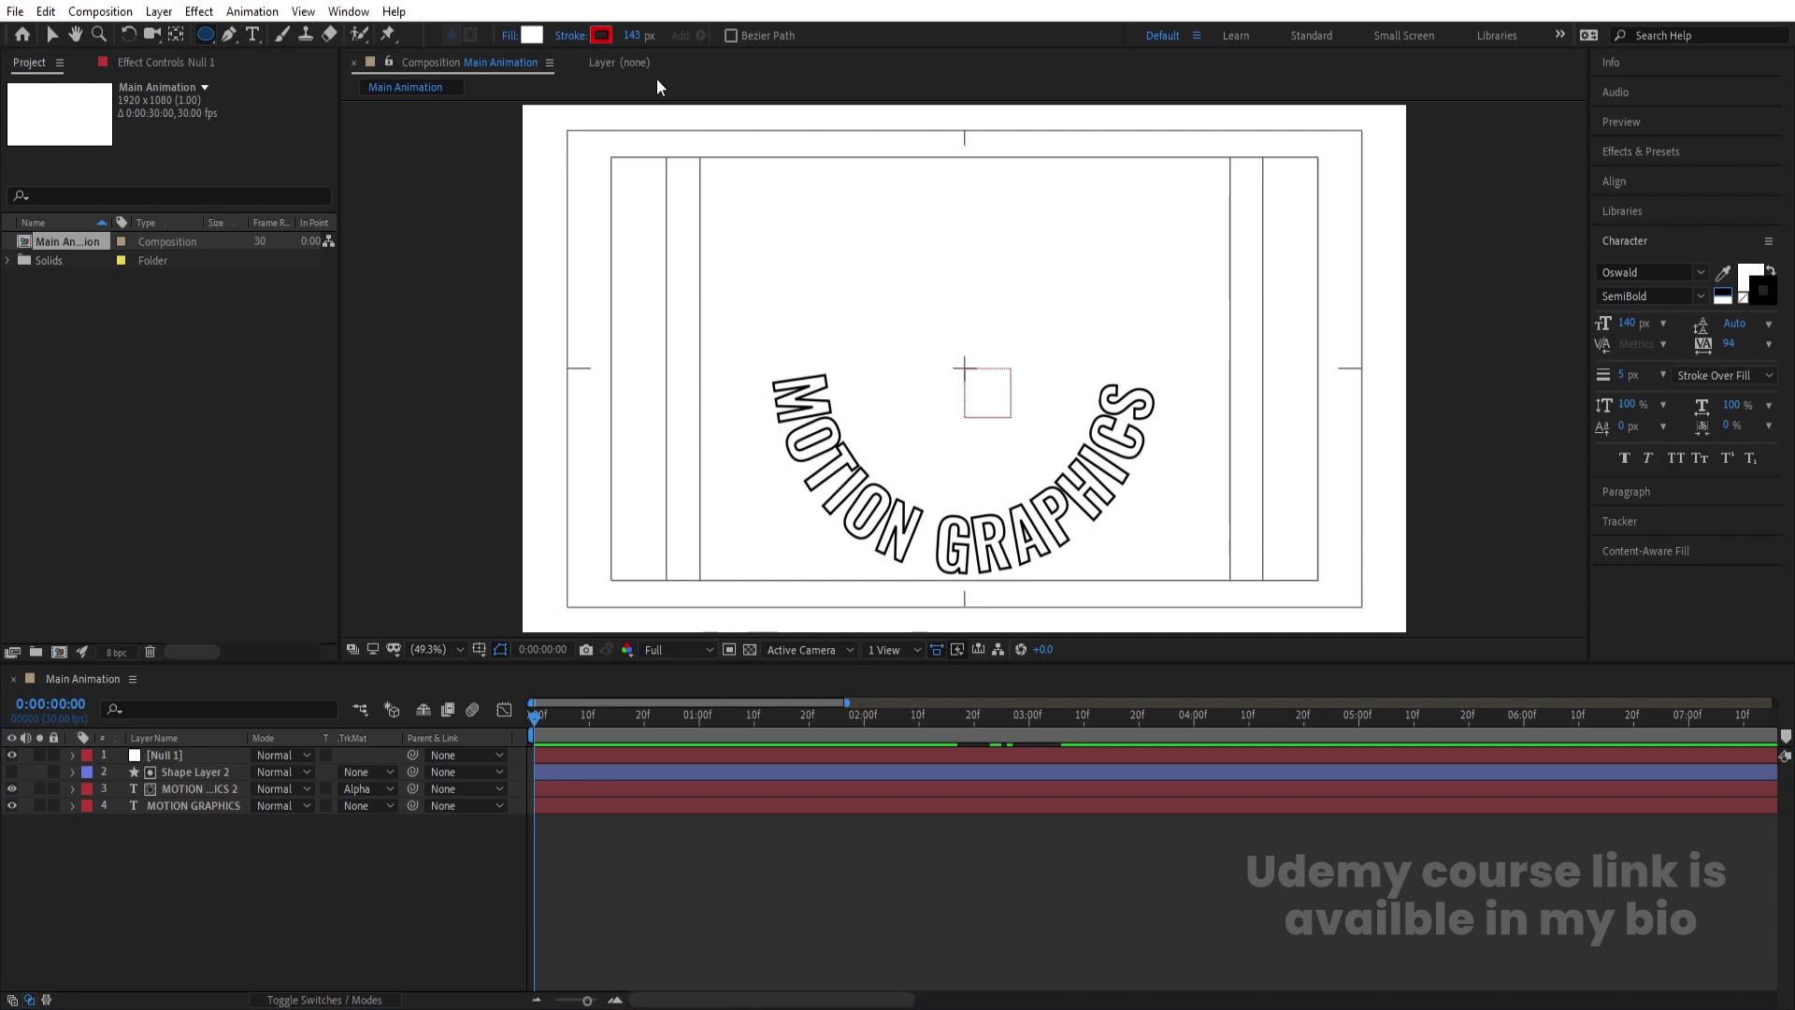
click(593, 38)
text(000000)
key(Return)
click(632, 40)
text(20)
key(Return)
Draw a small circle, Shape Layer 3, and set its stroke width to 10 px.
drag(881, 277, 919, 317)
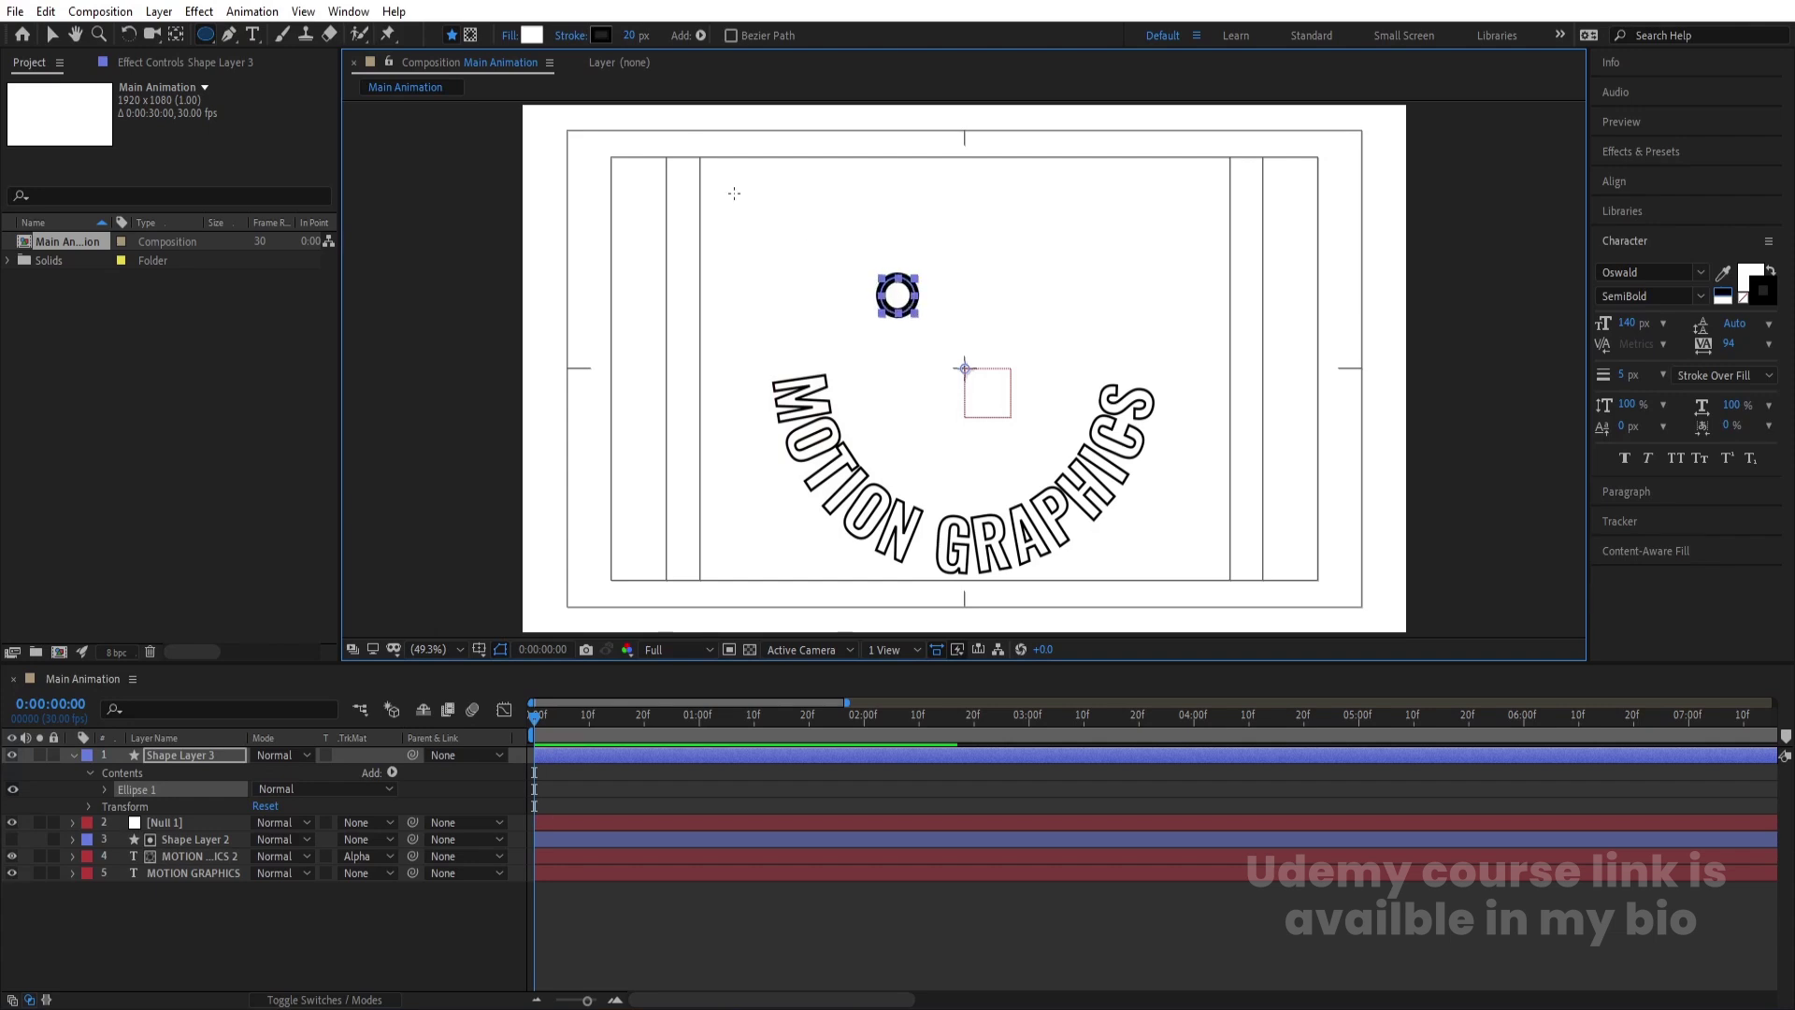
click(632, 36)
text(10)
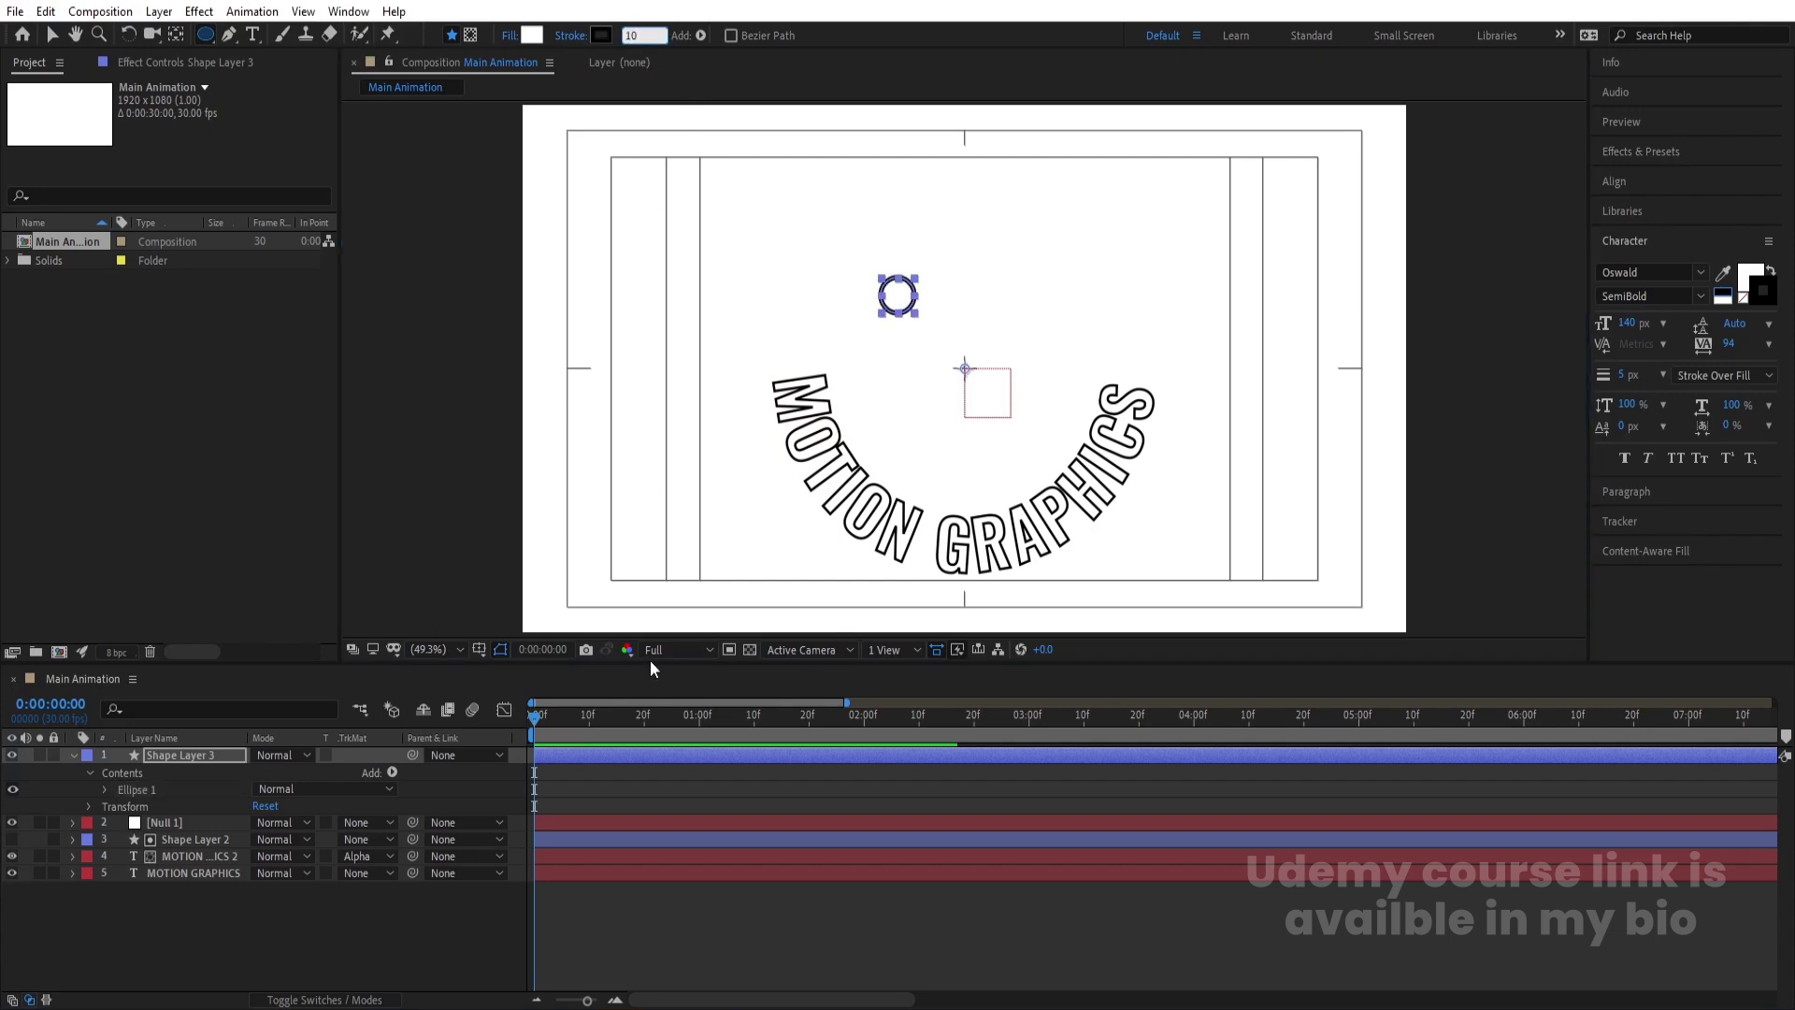
key(Return)
click(572, 795)
Centre the circle's anchor point and align it horizontally and vertically to the composition.
click(614, 754)
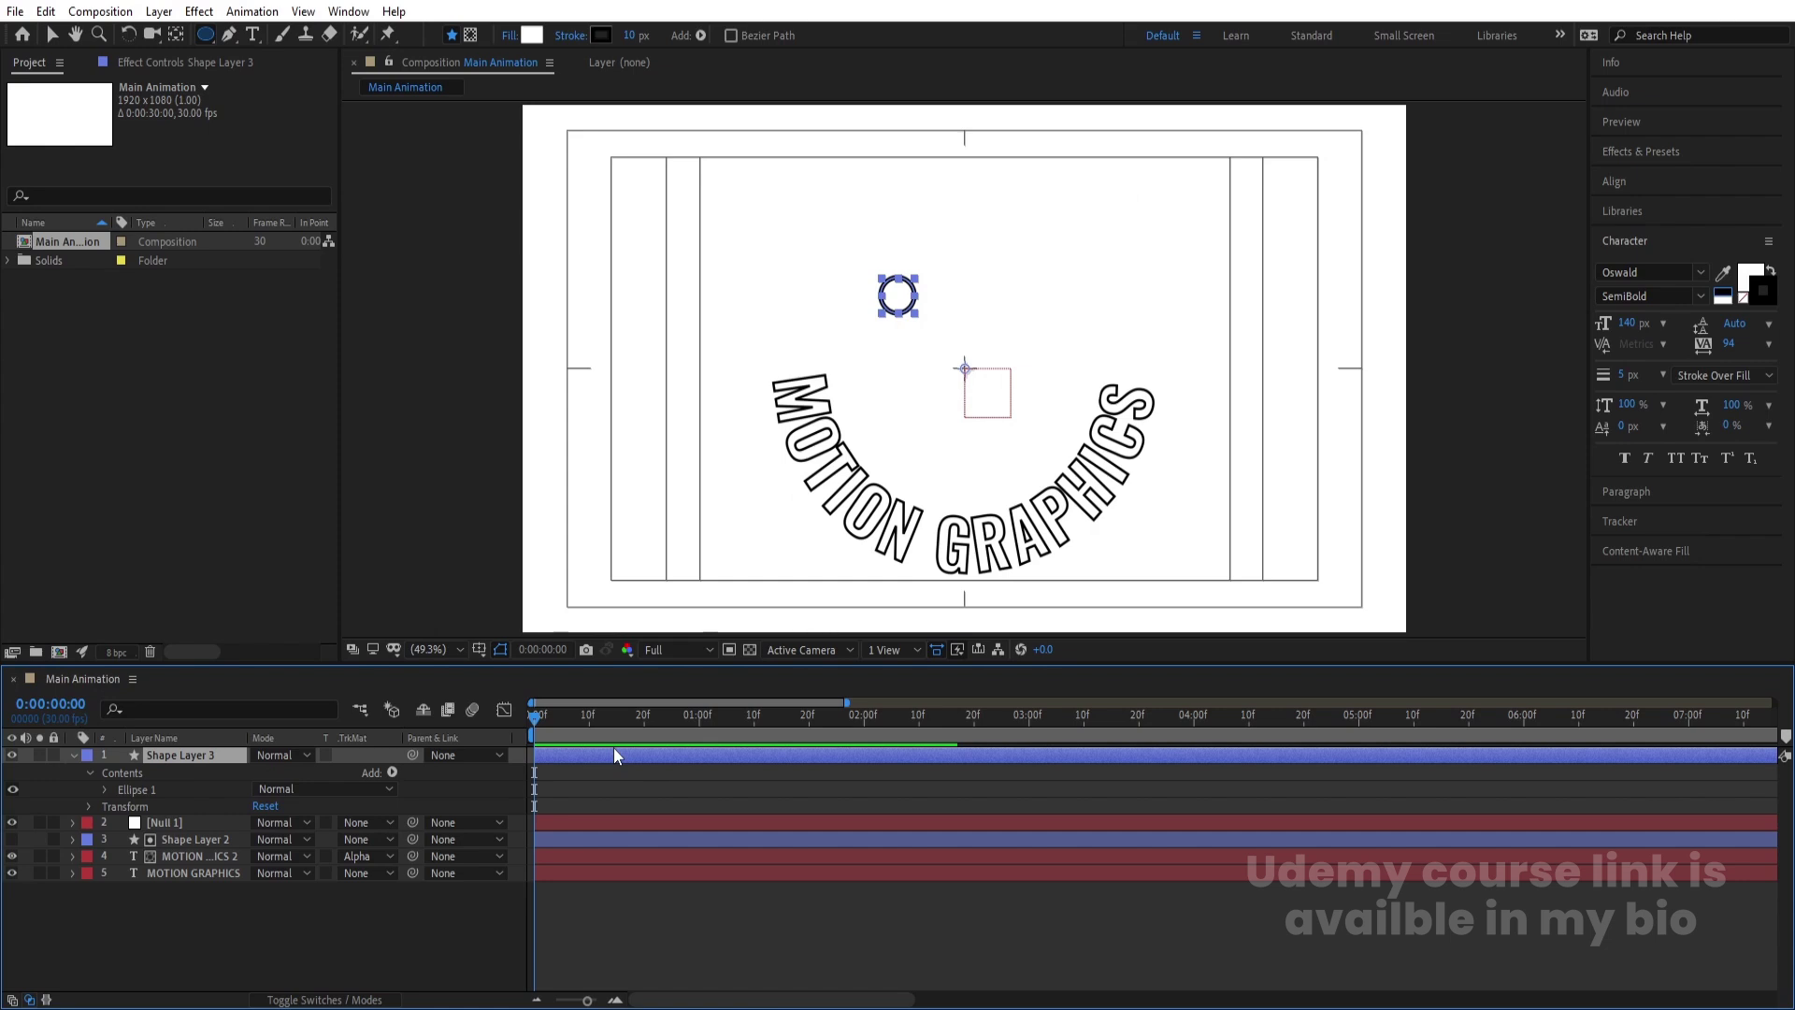
key(ctrl+alt+Home)
click(1614, 182)
click(1642, 231)
click(1735, 231)
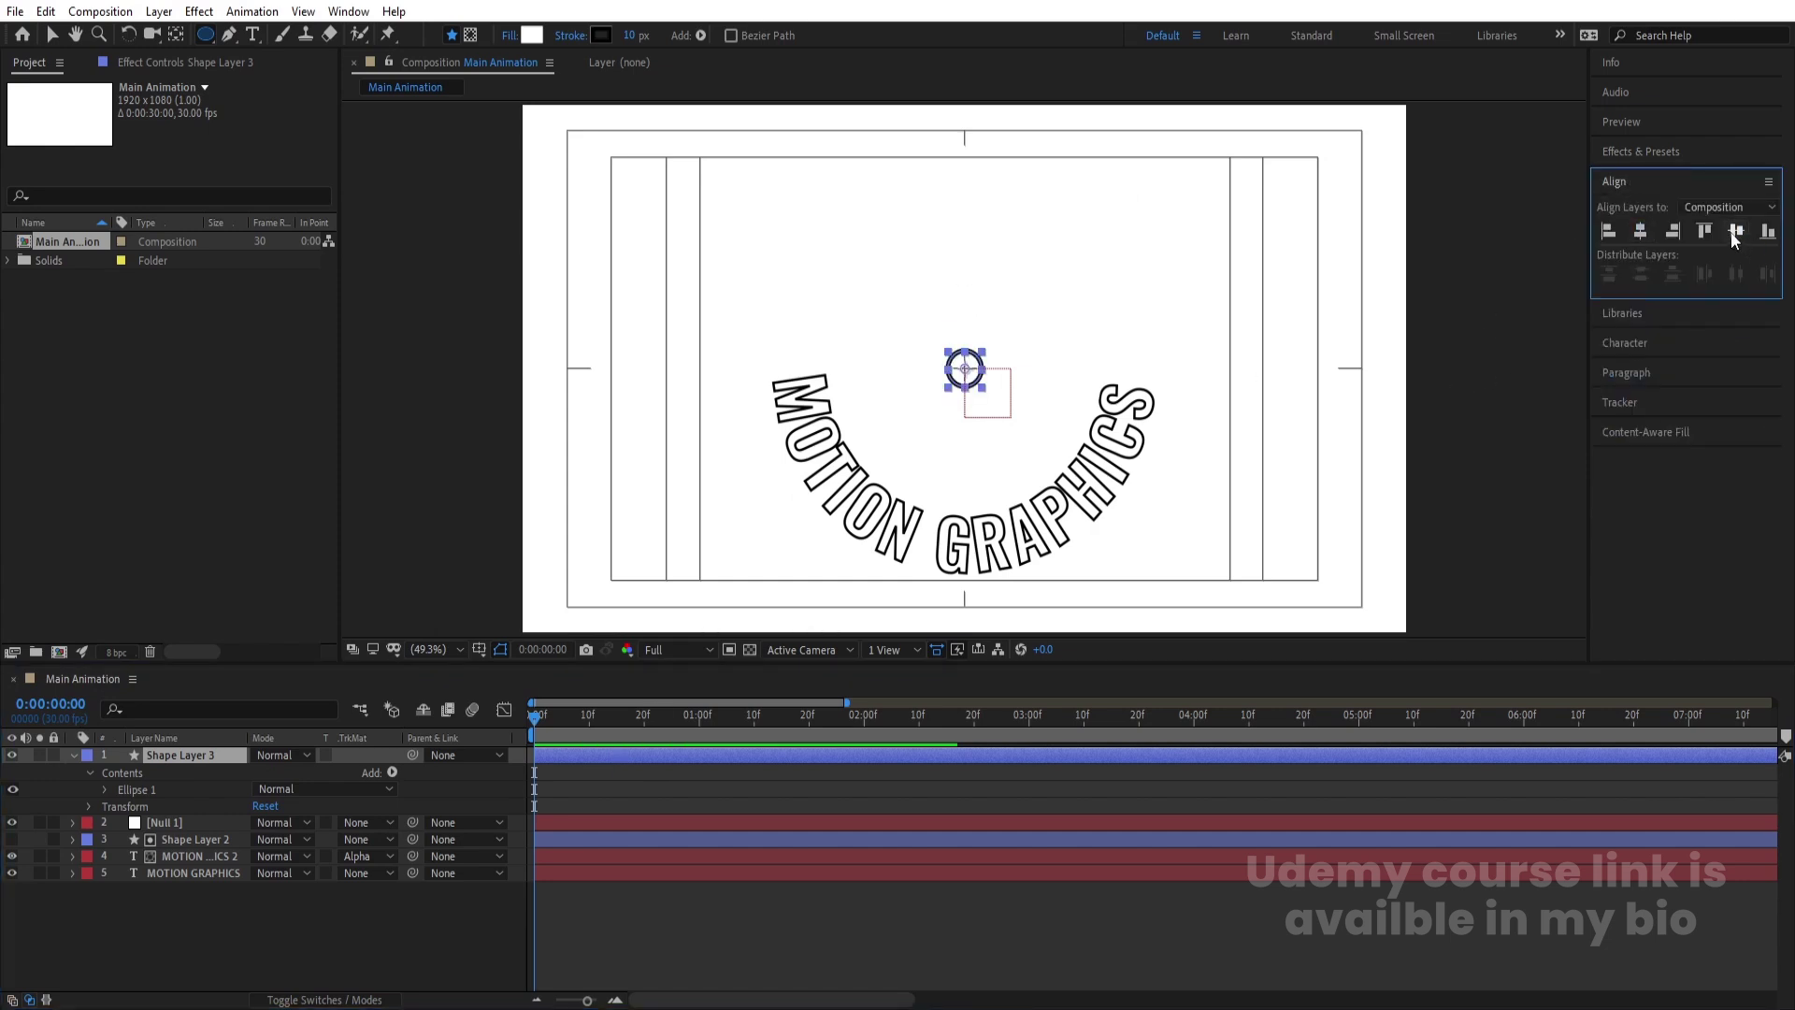
click(672, 795)
click(610, 754)
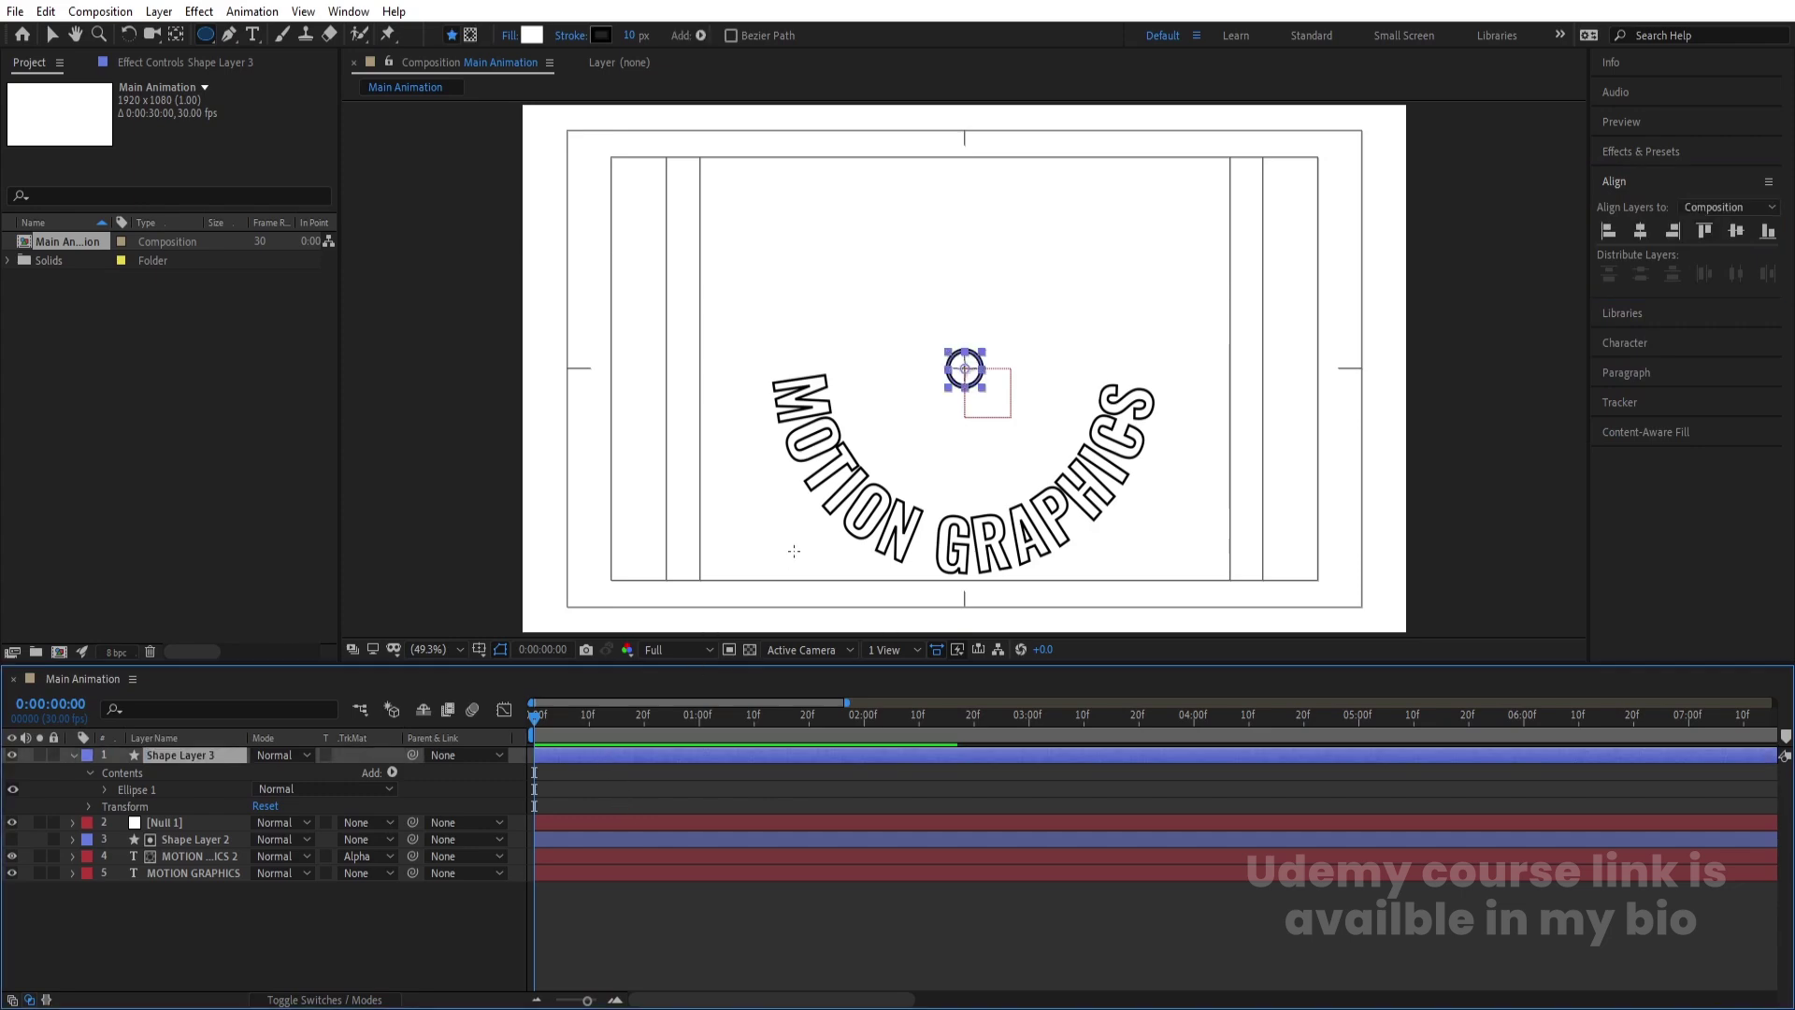
Move the circle left to sit above the M, and fit the composition in the viewer.
key(v)
scroll(951, 376, up, 5)
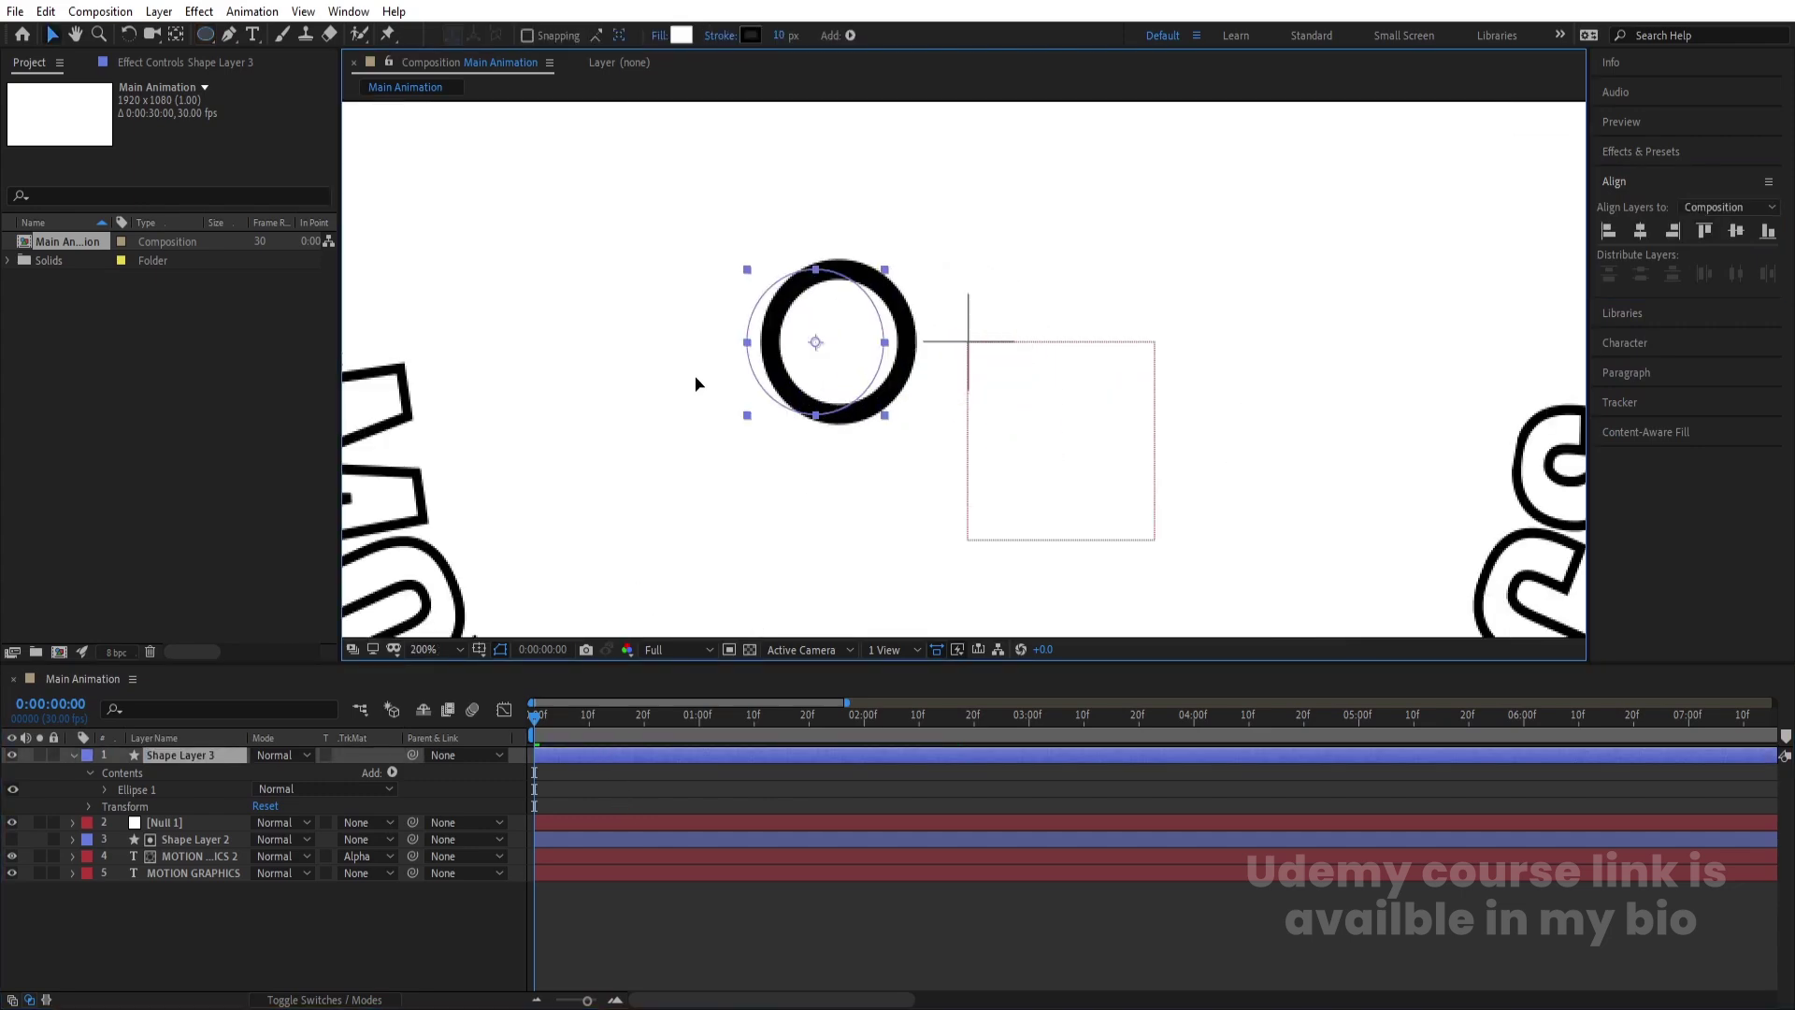
drag(774, 353, 460, 357)
scroll(625, 407, down, 4)
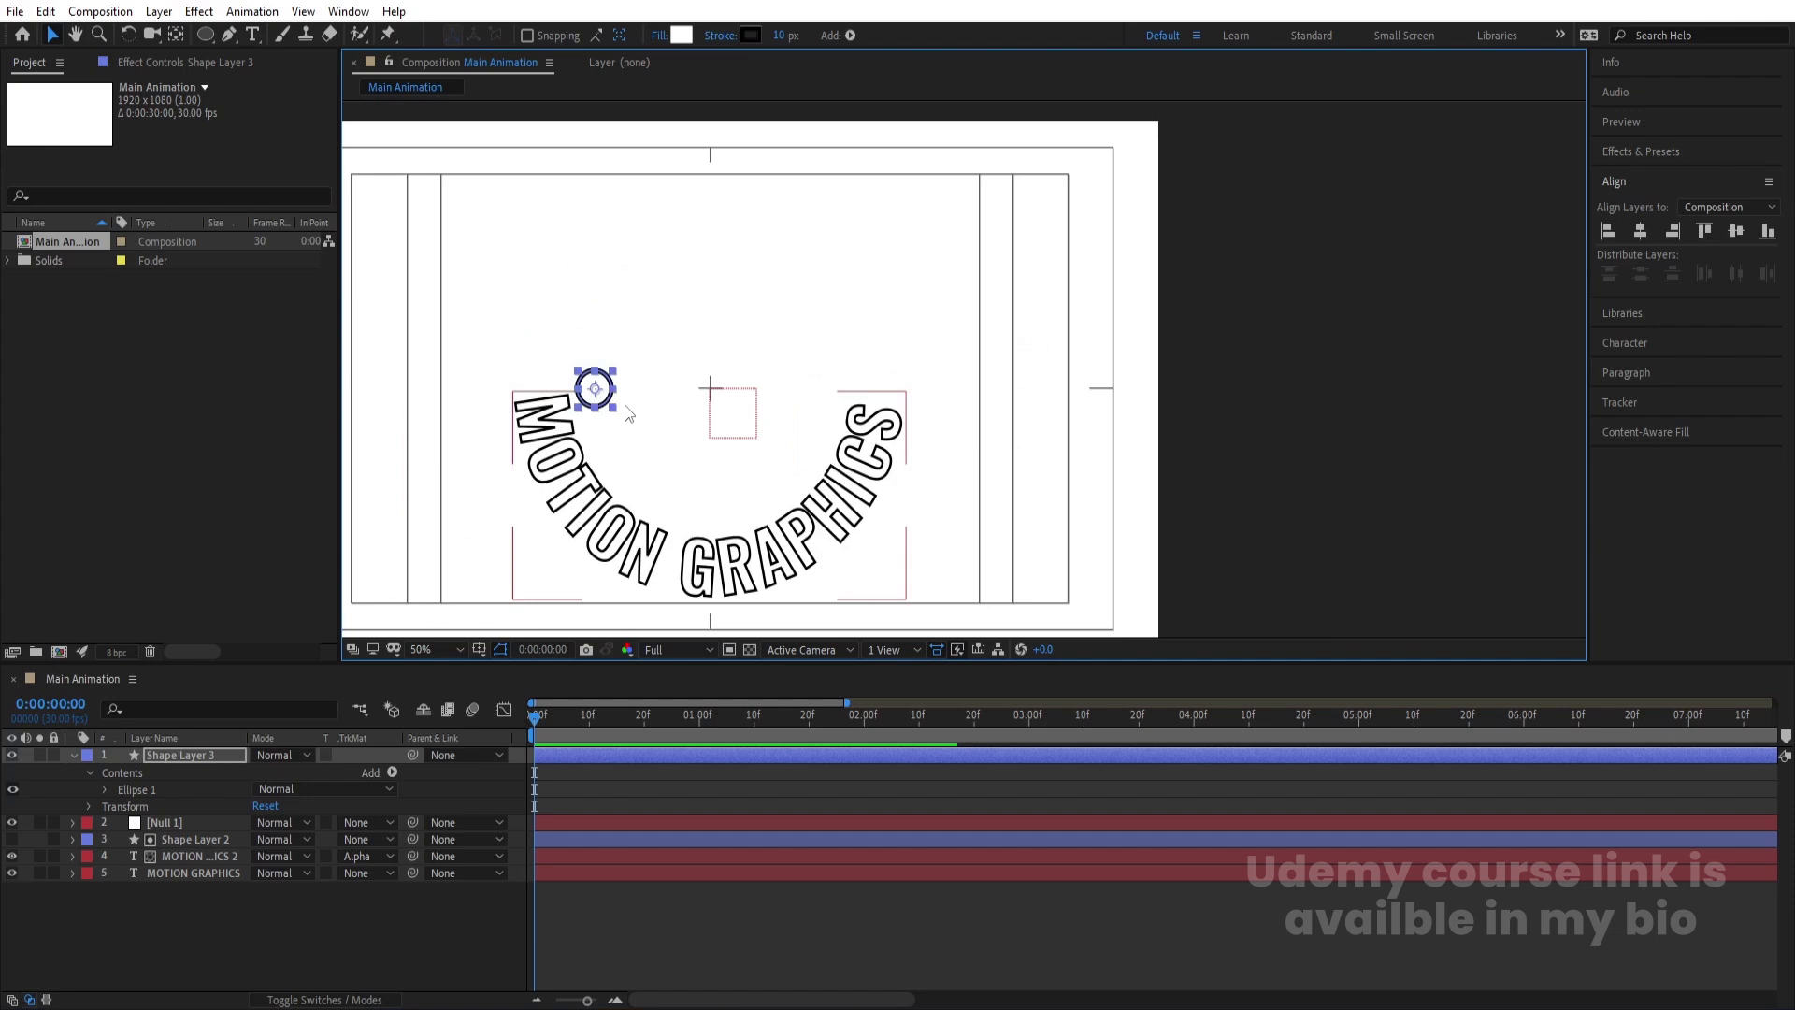
click(447, 649)
click(424, 306)
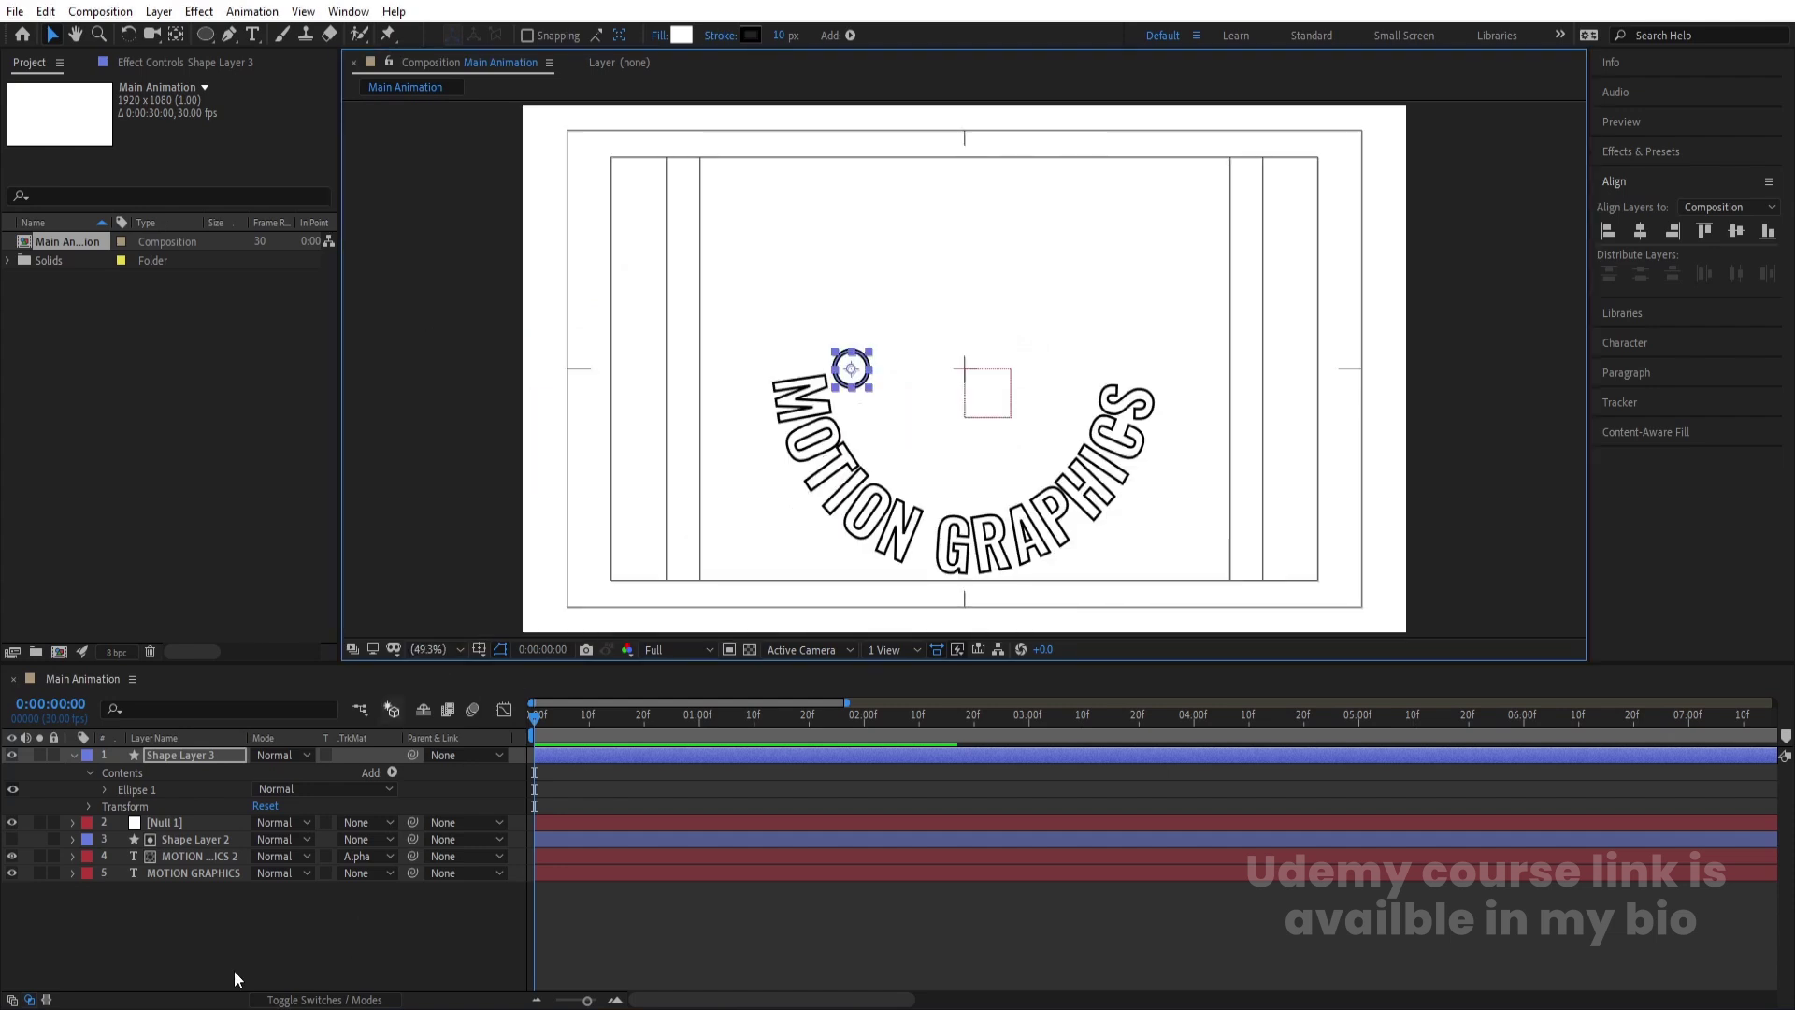
click(234, 968)
click(74, 755)
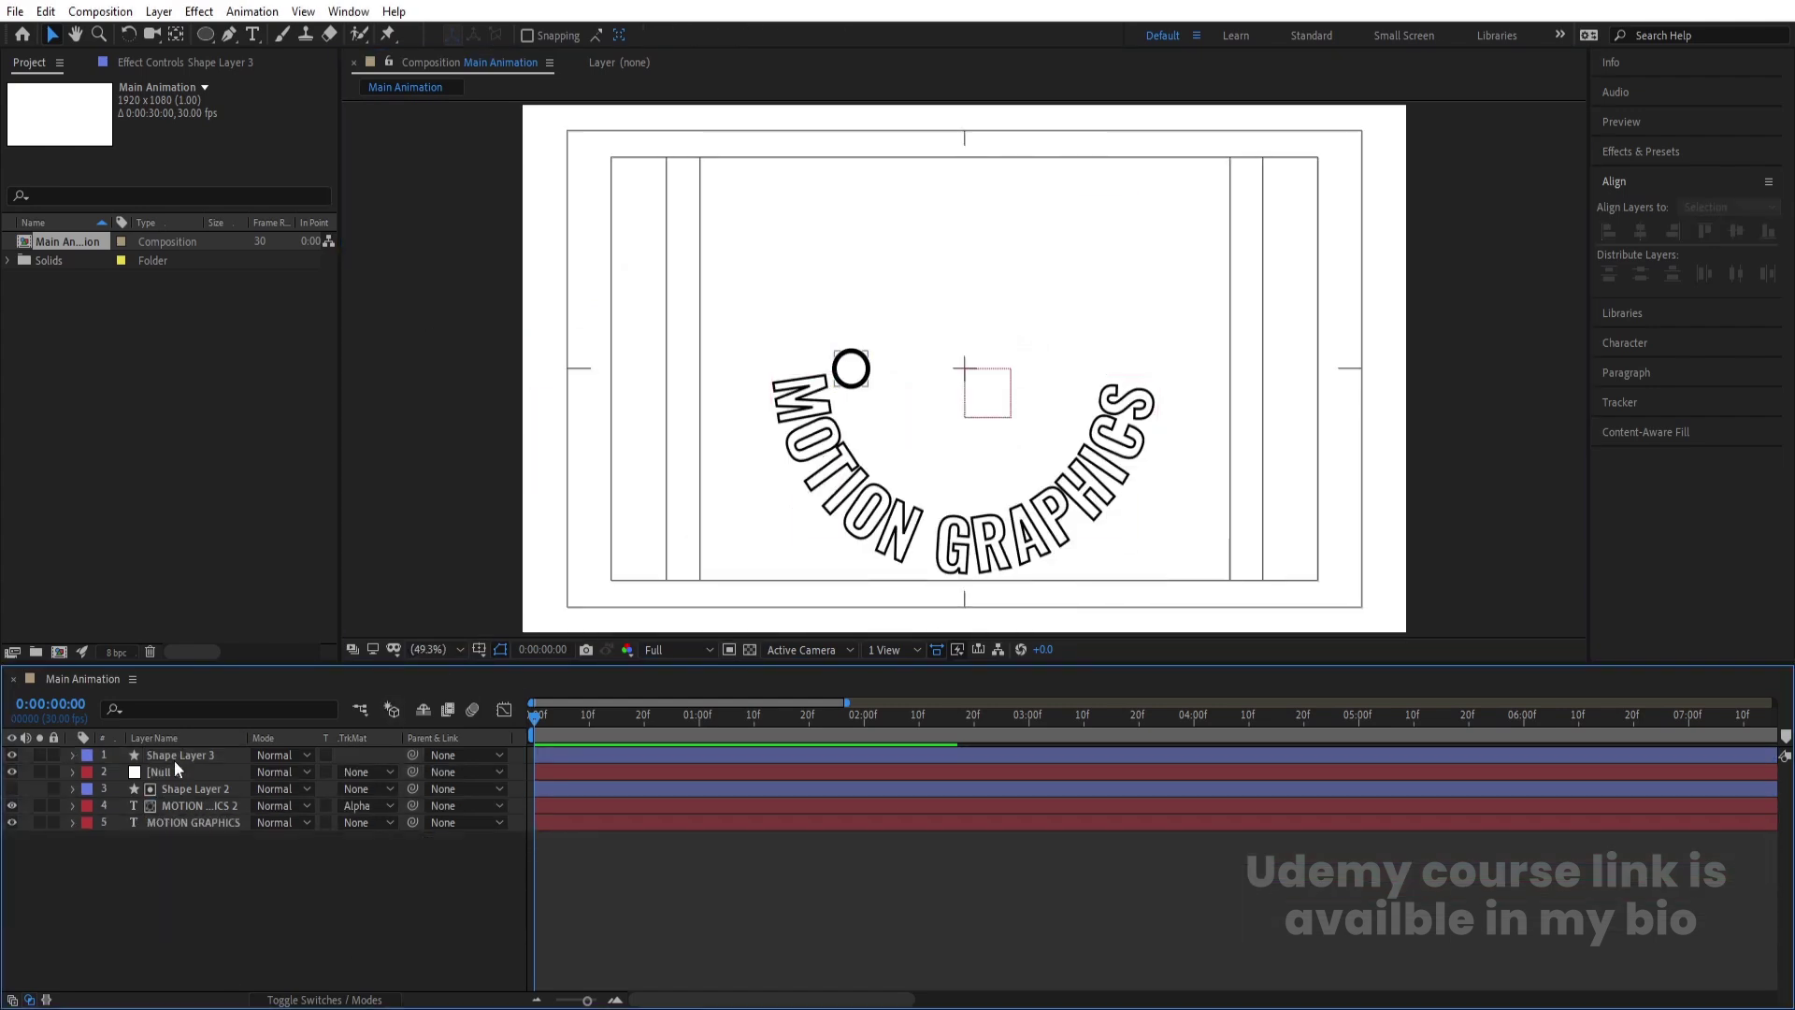
Keyframe the circle's Position so it drops from the top of the frame to the M by frame 20.
click(174, 760)
key(p)
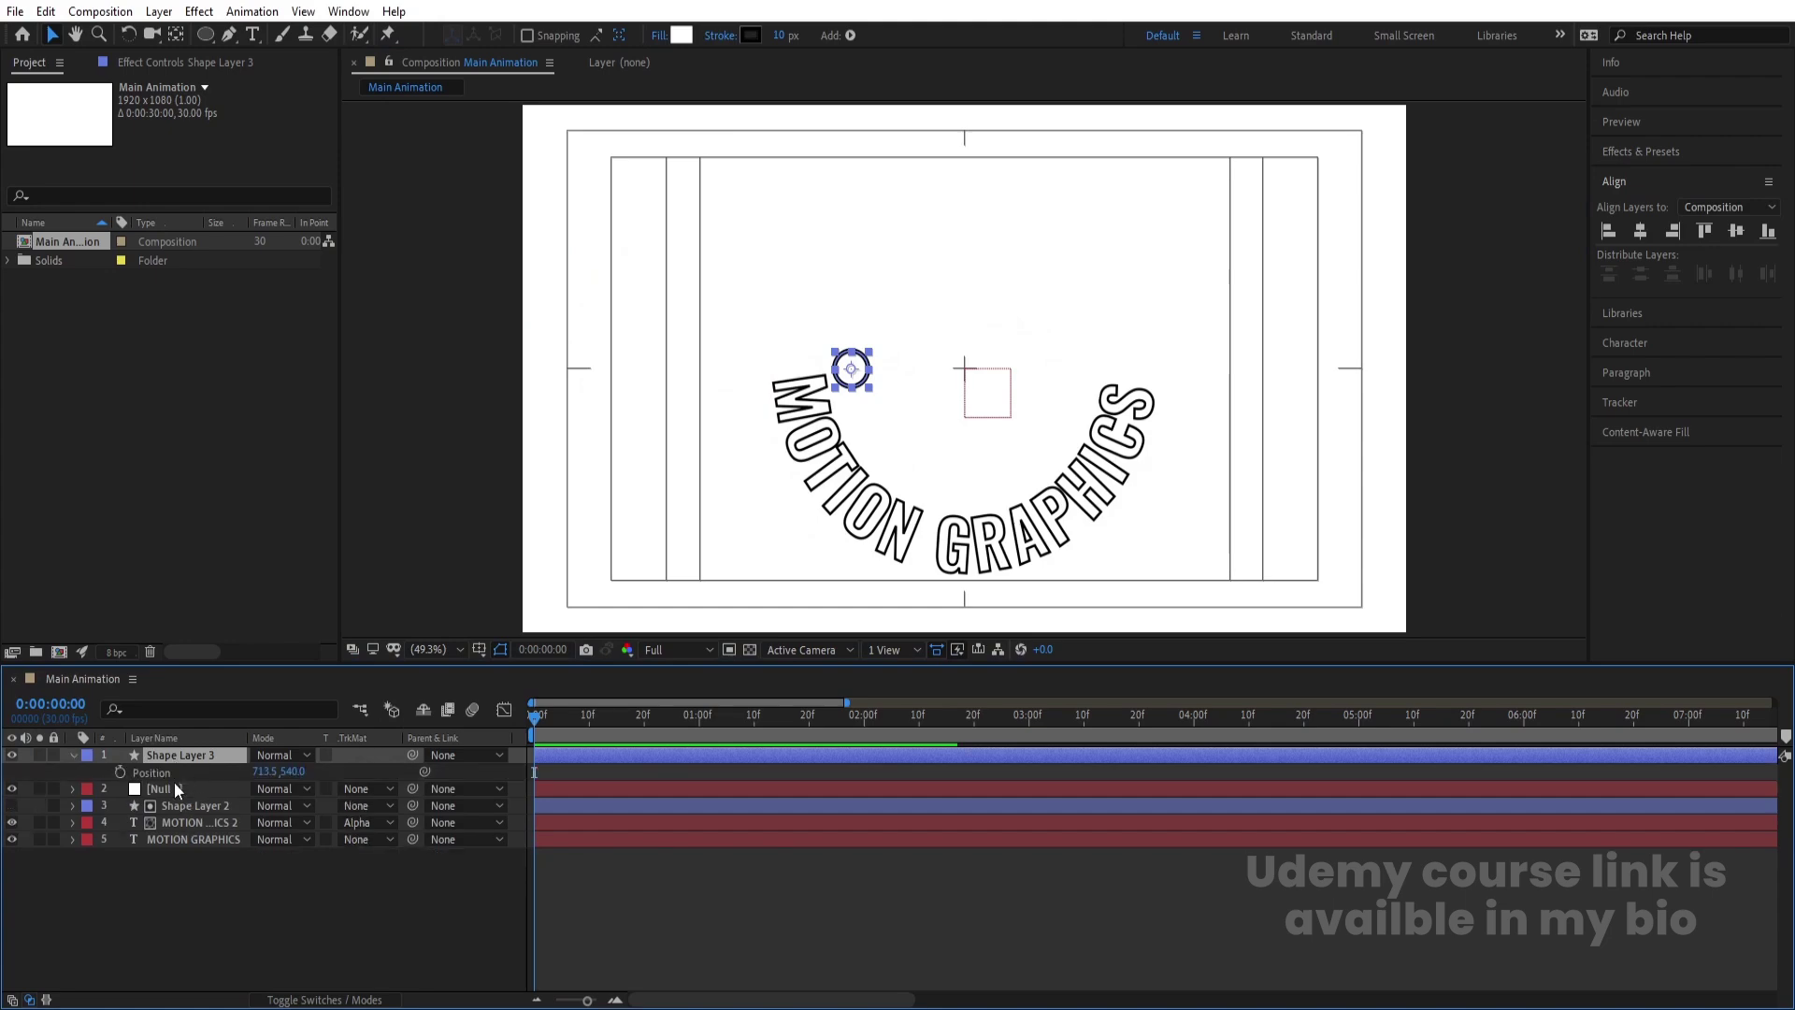
click(121, 772)
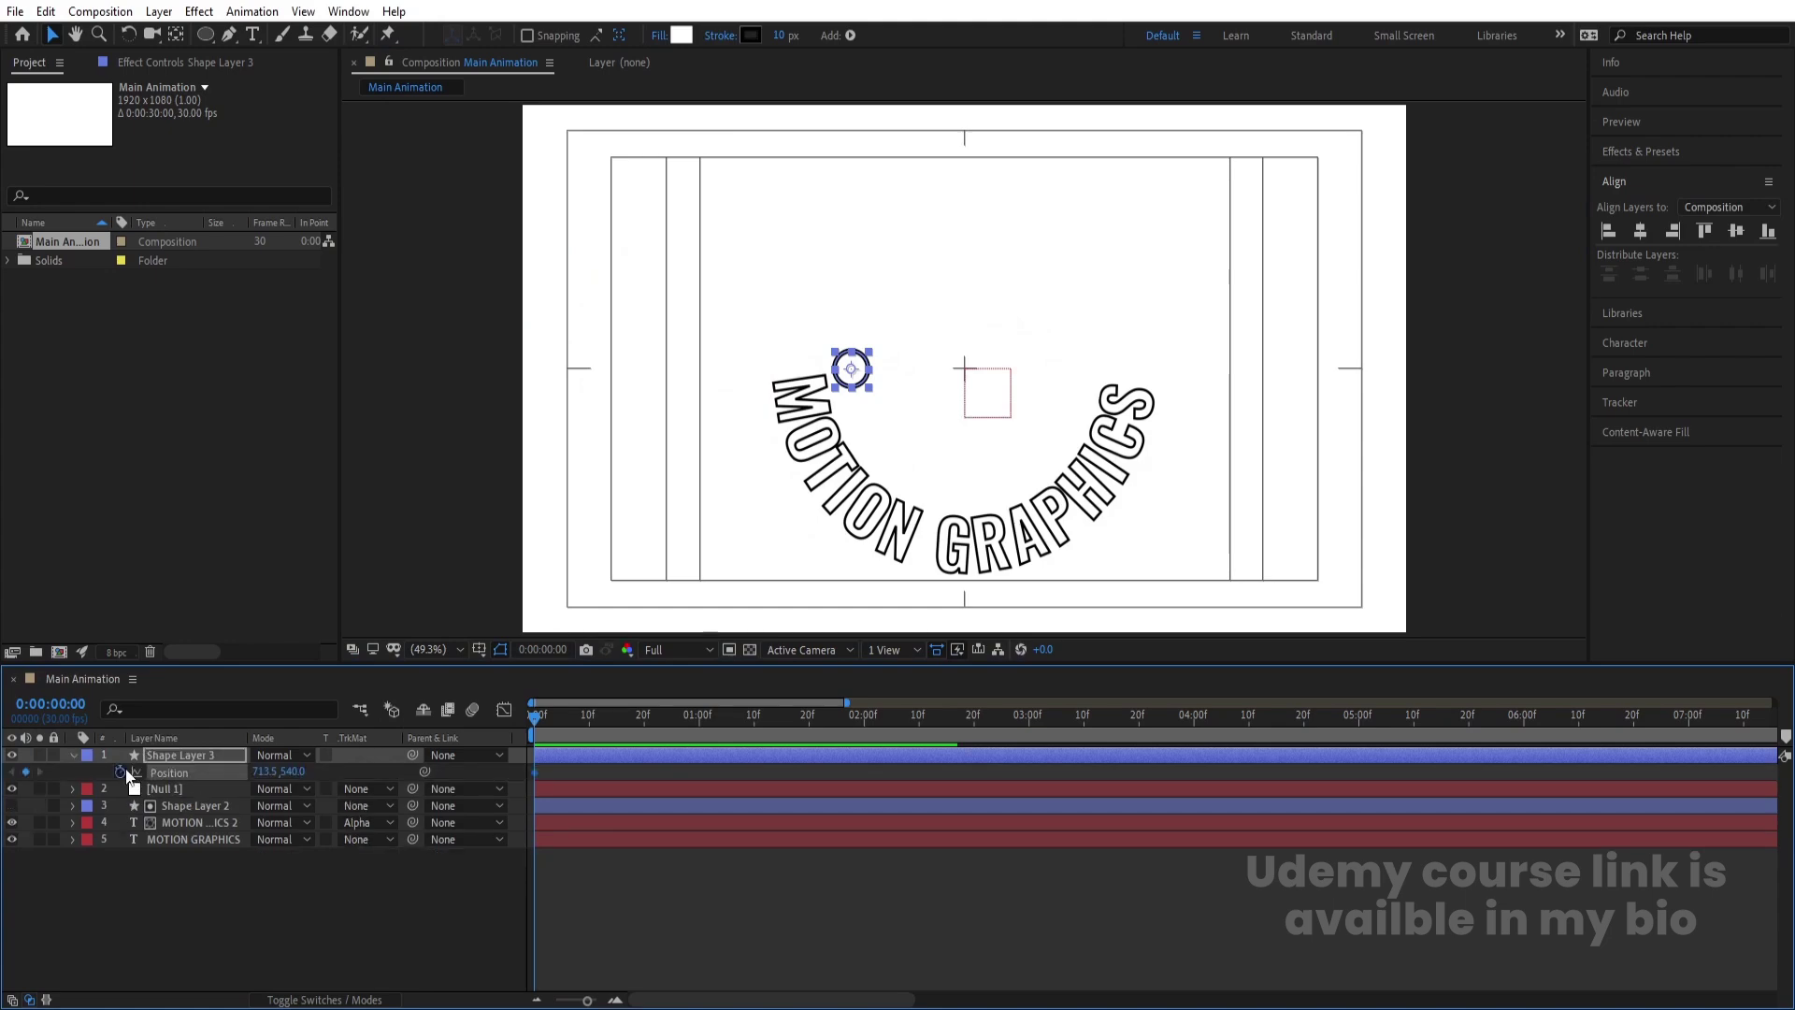
click(643, 720)
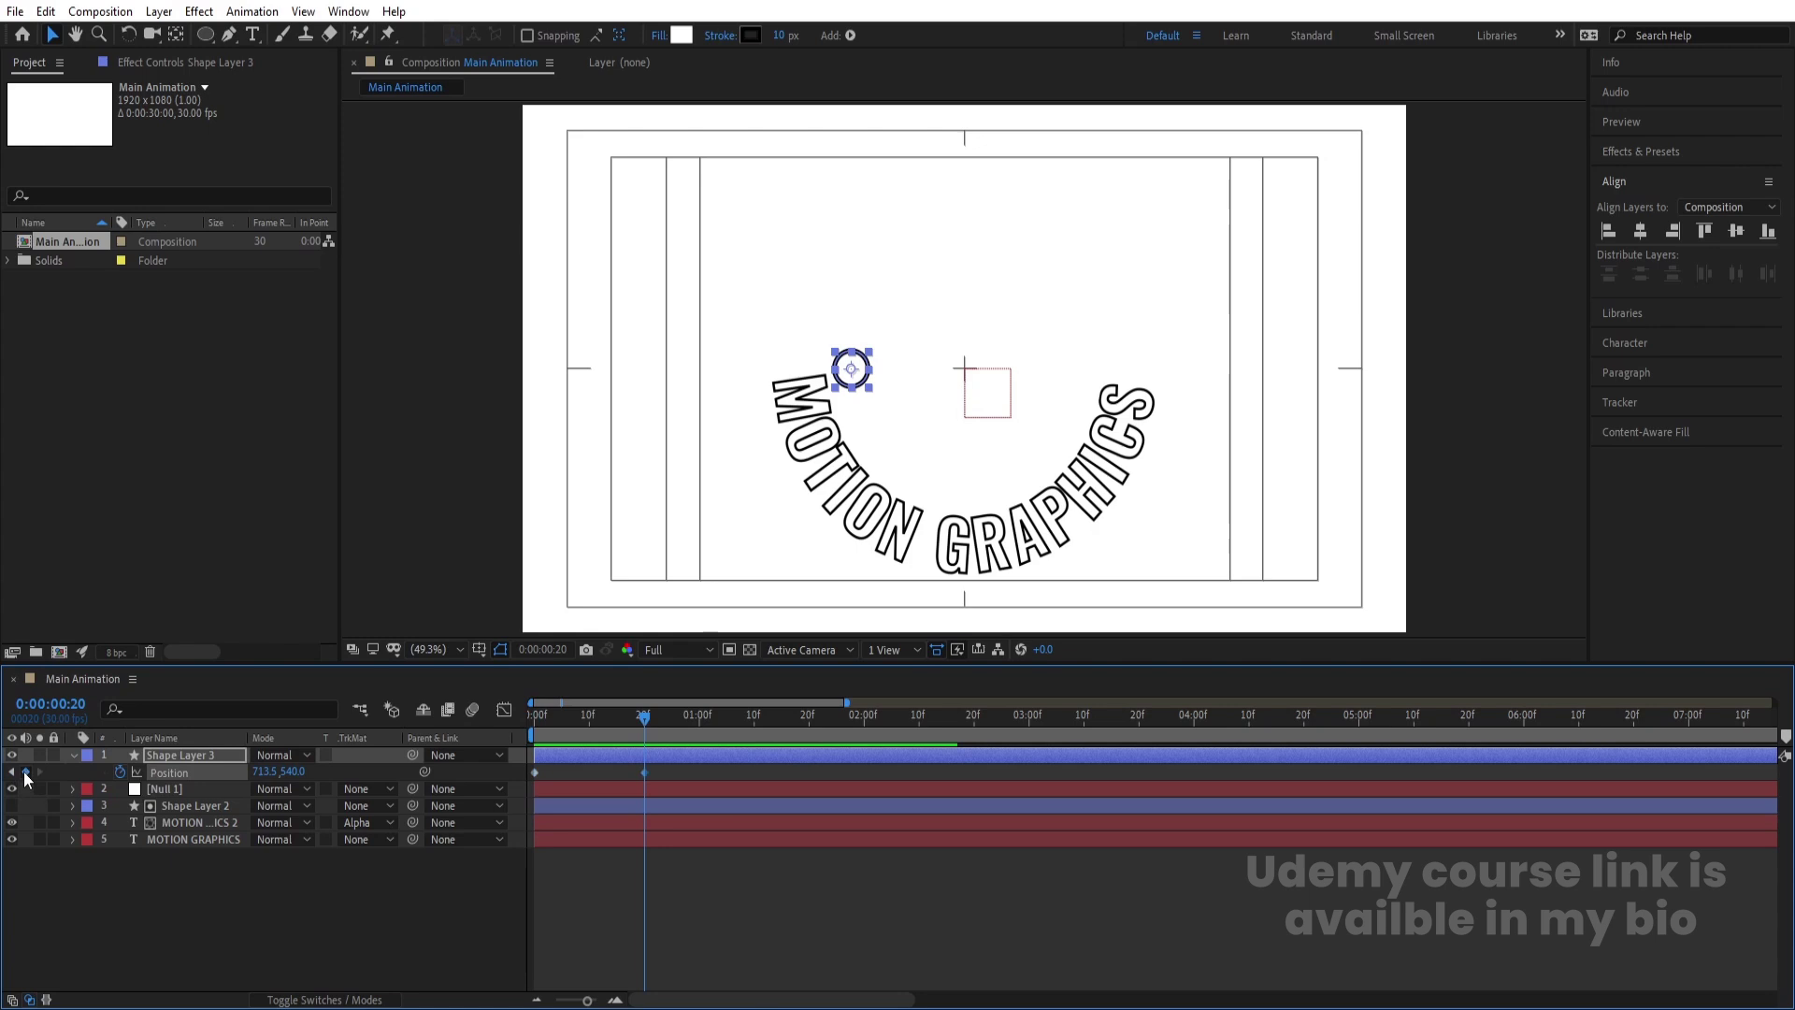
click(540, 726)
drag(305, 766, 245, 769)
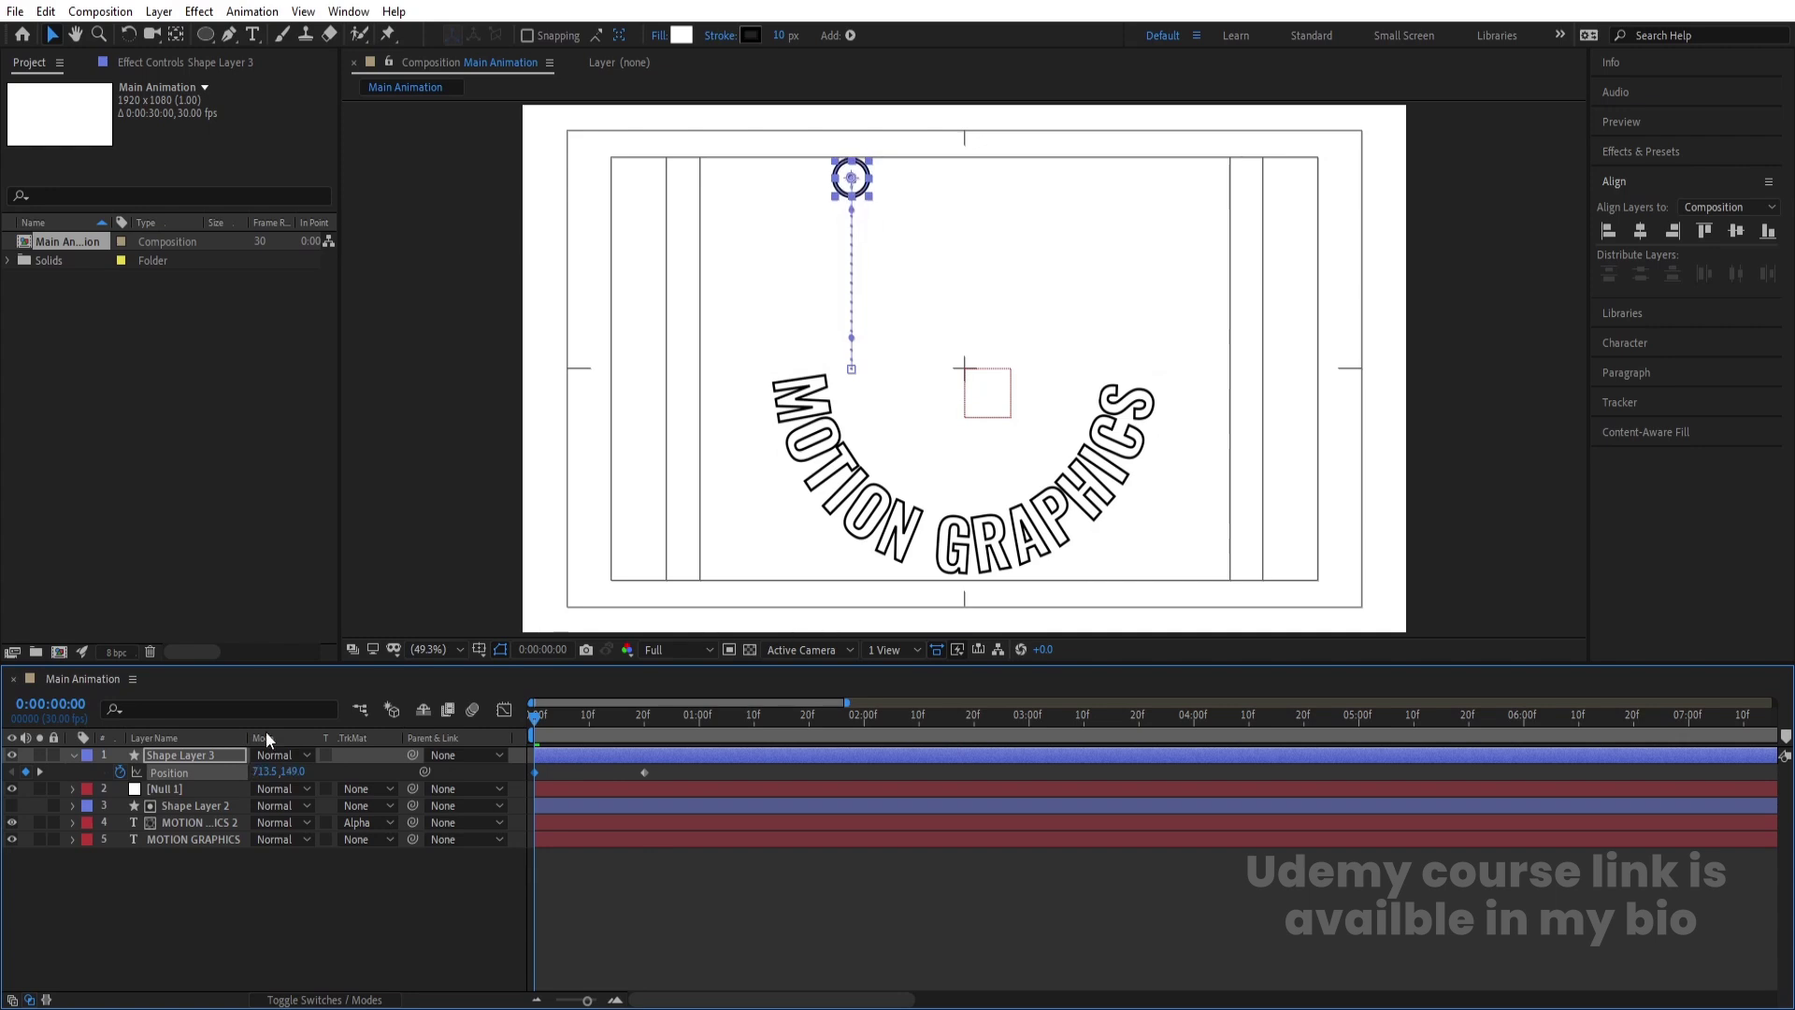
scroll(849, 174, up, 3)
scroll(849, 174, down, 3)
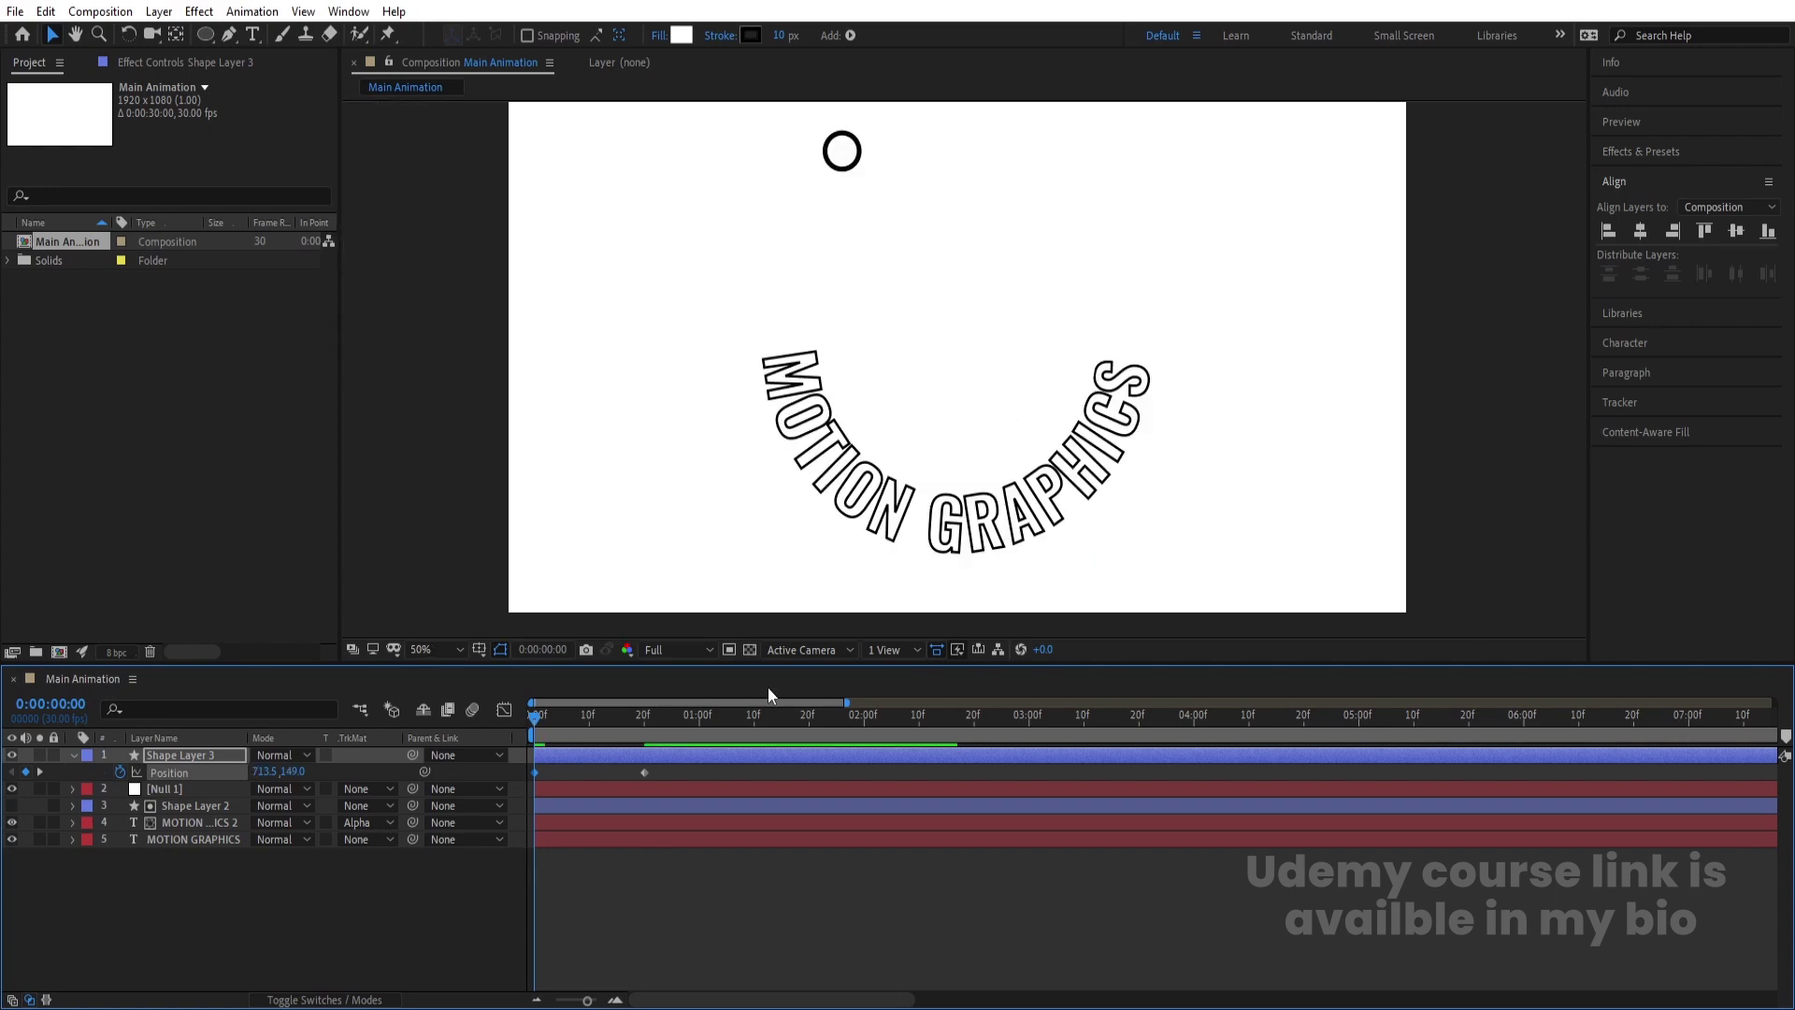
drag(552, 716, 704, 732)
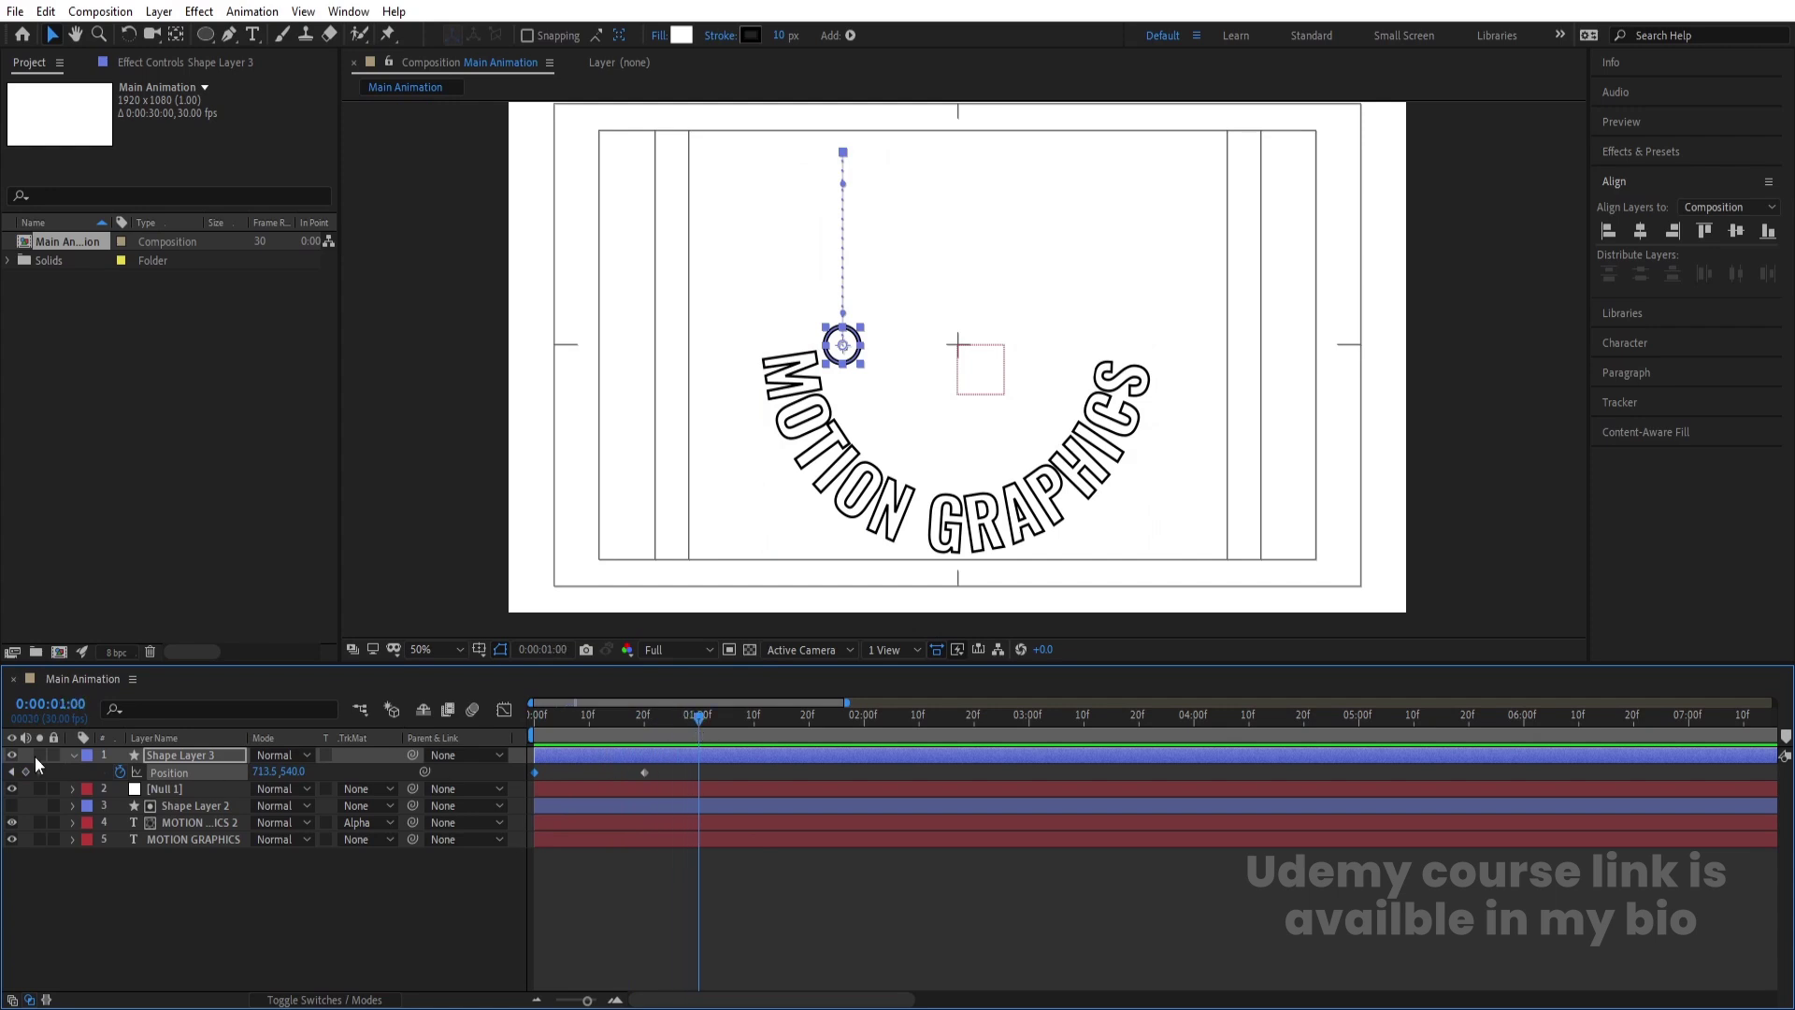
Parent Shape Layer 3 to Null 1 and go to frame 20.
click(173, 755)
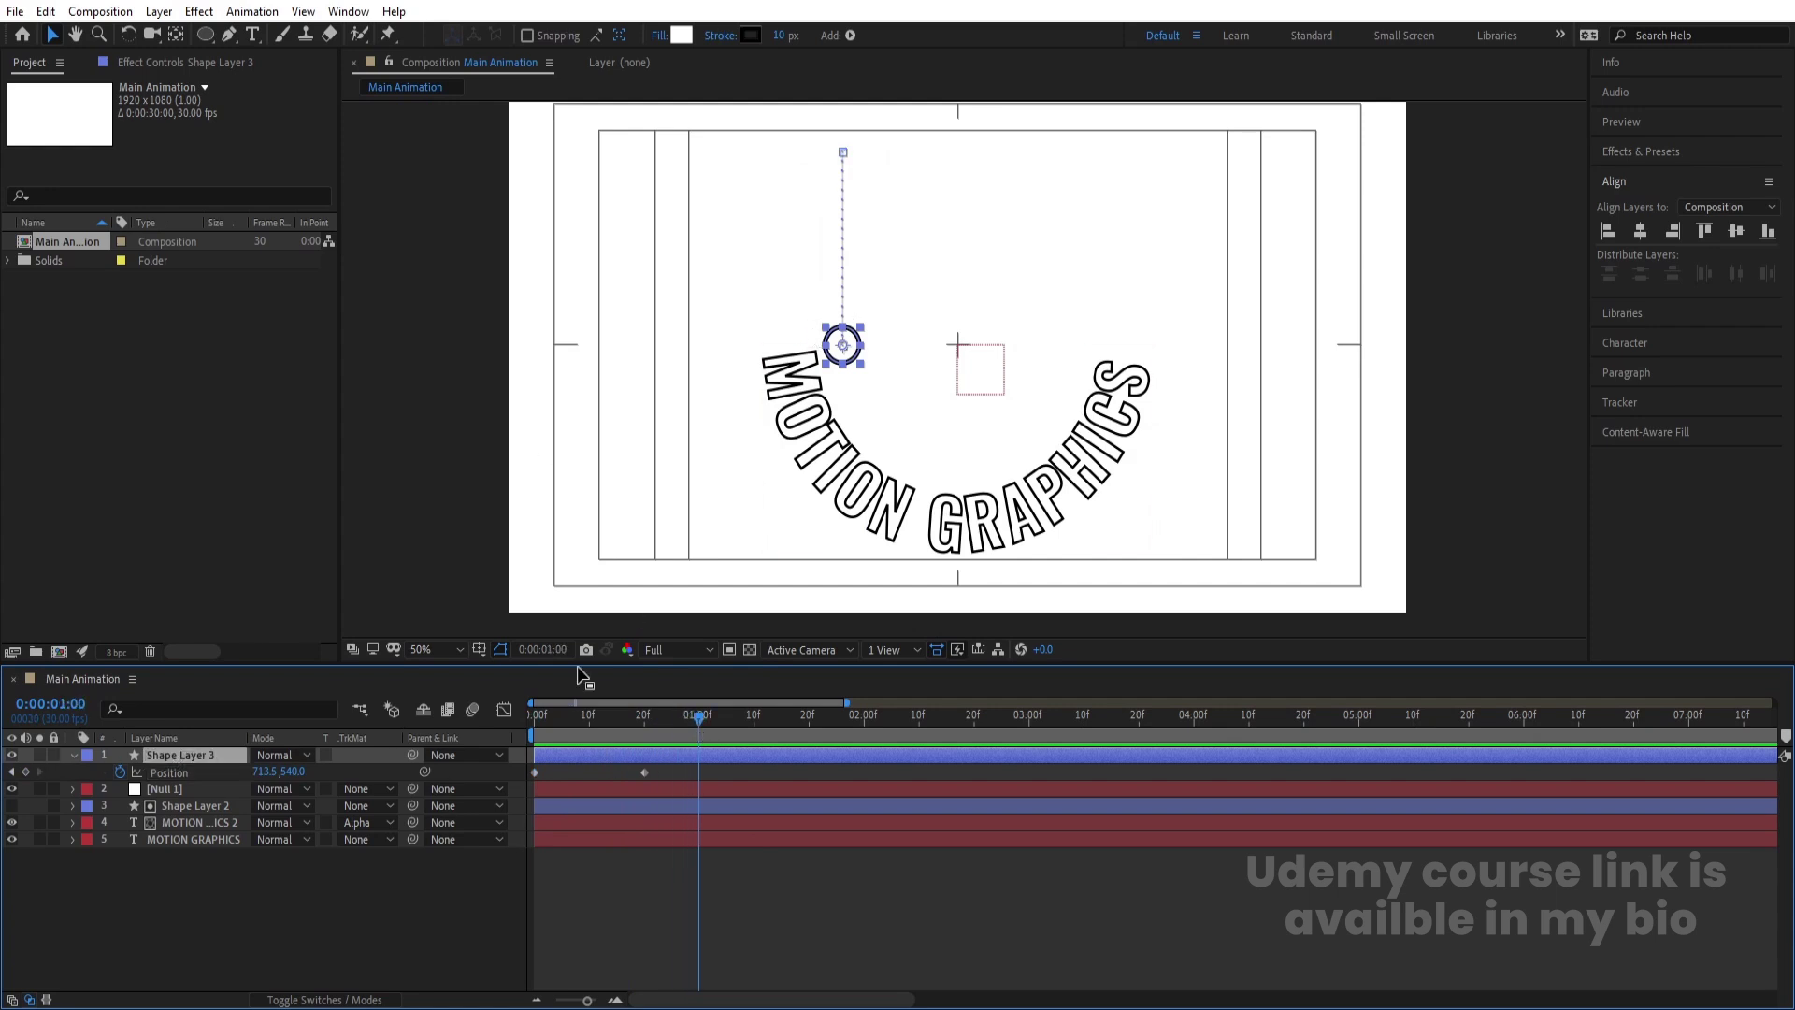
drag(417, 754, 191, 784)
click(646, 716)
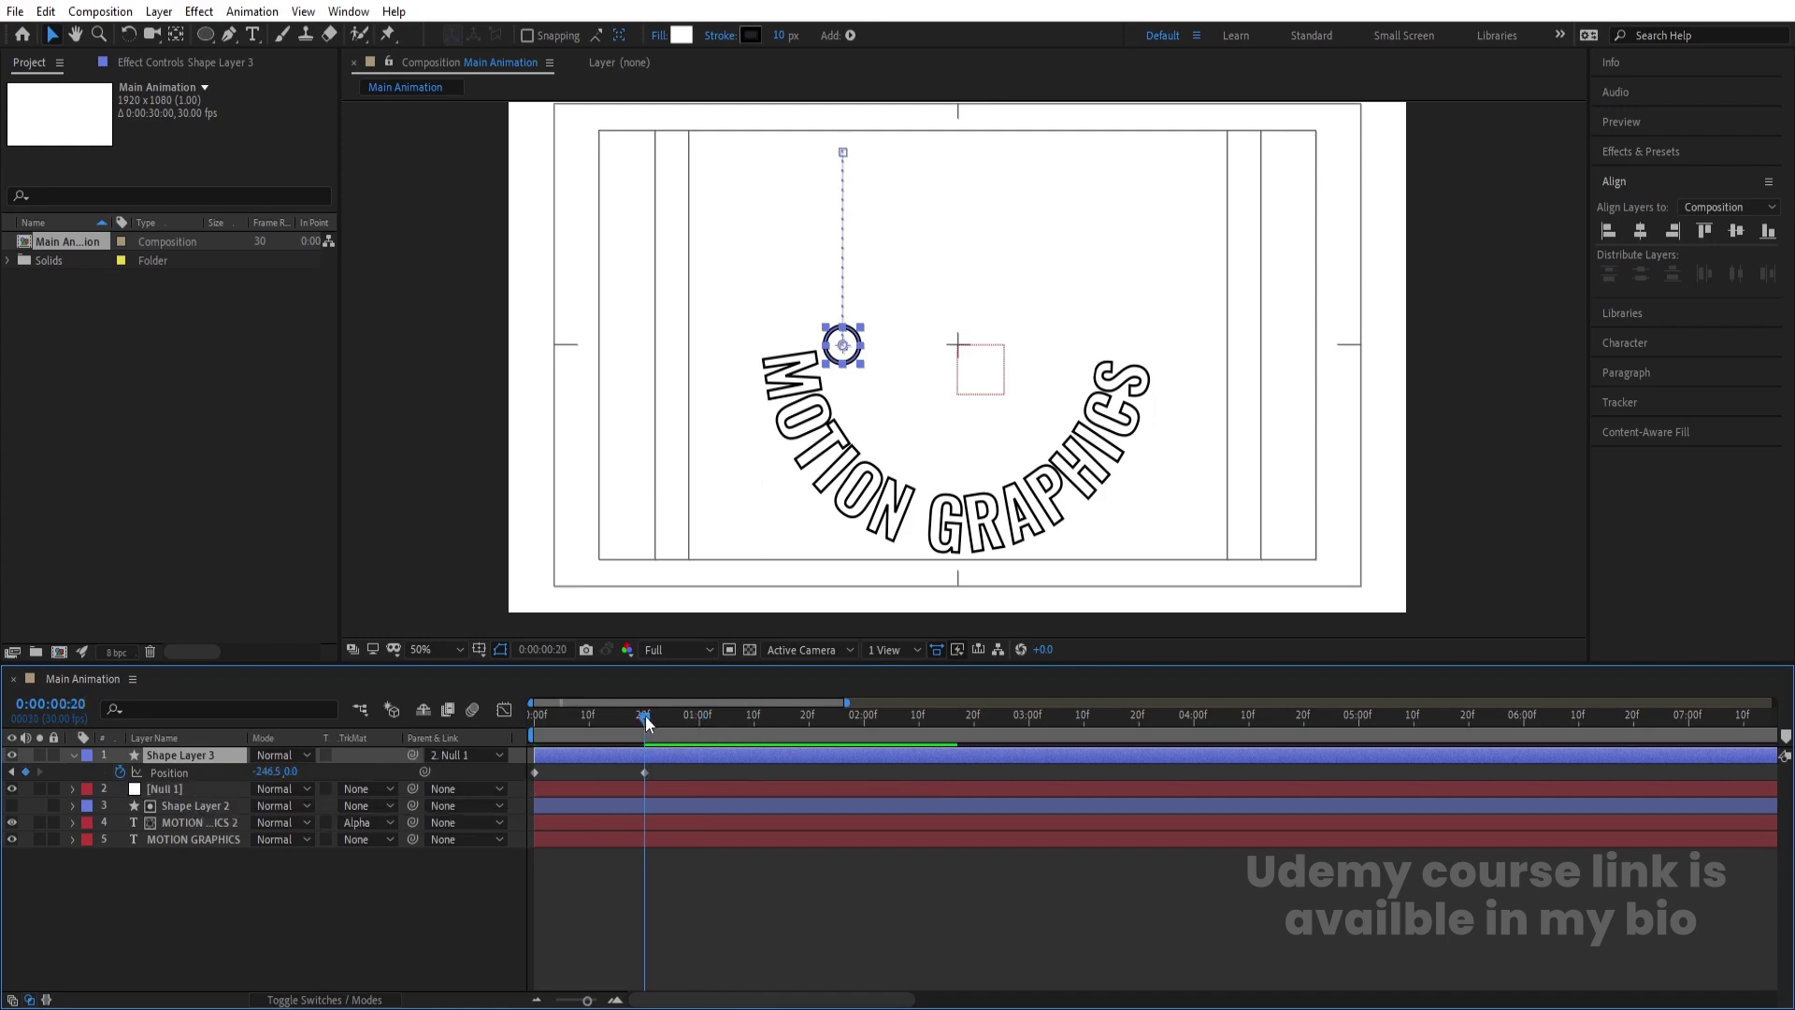
Keyframe Null 1's Rotation from 0° at frame 20 to -180° at 1:00.
click(167, 790)
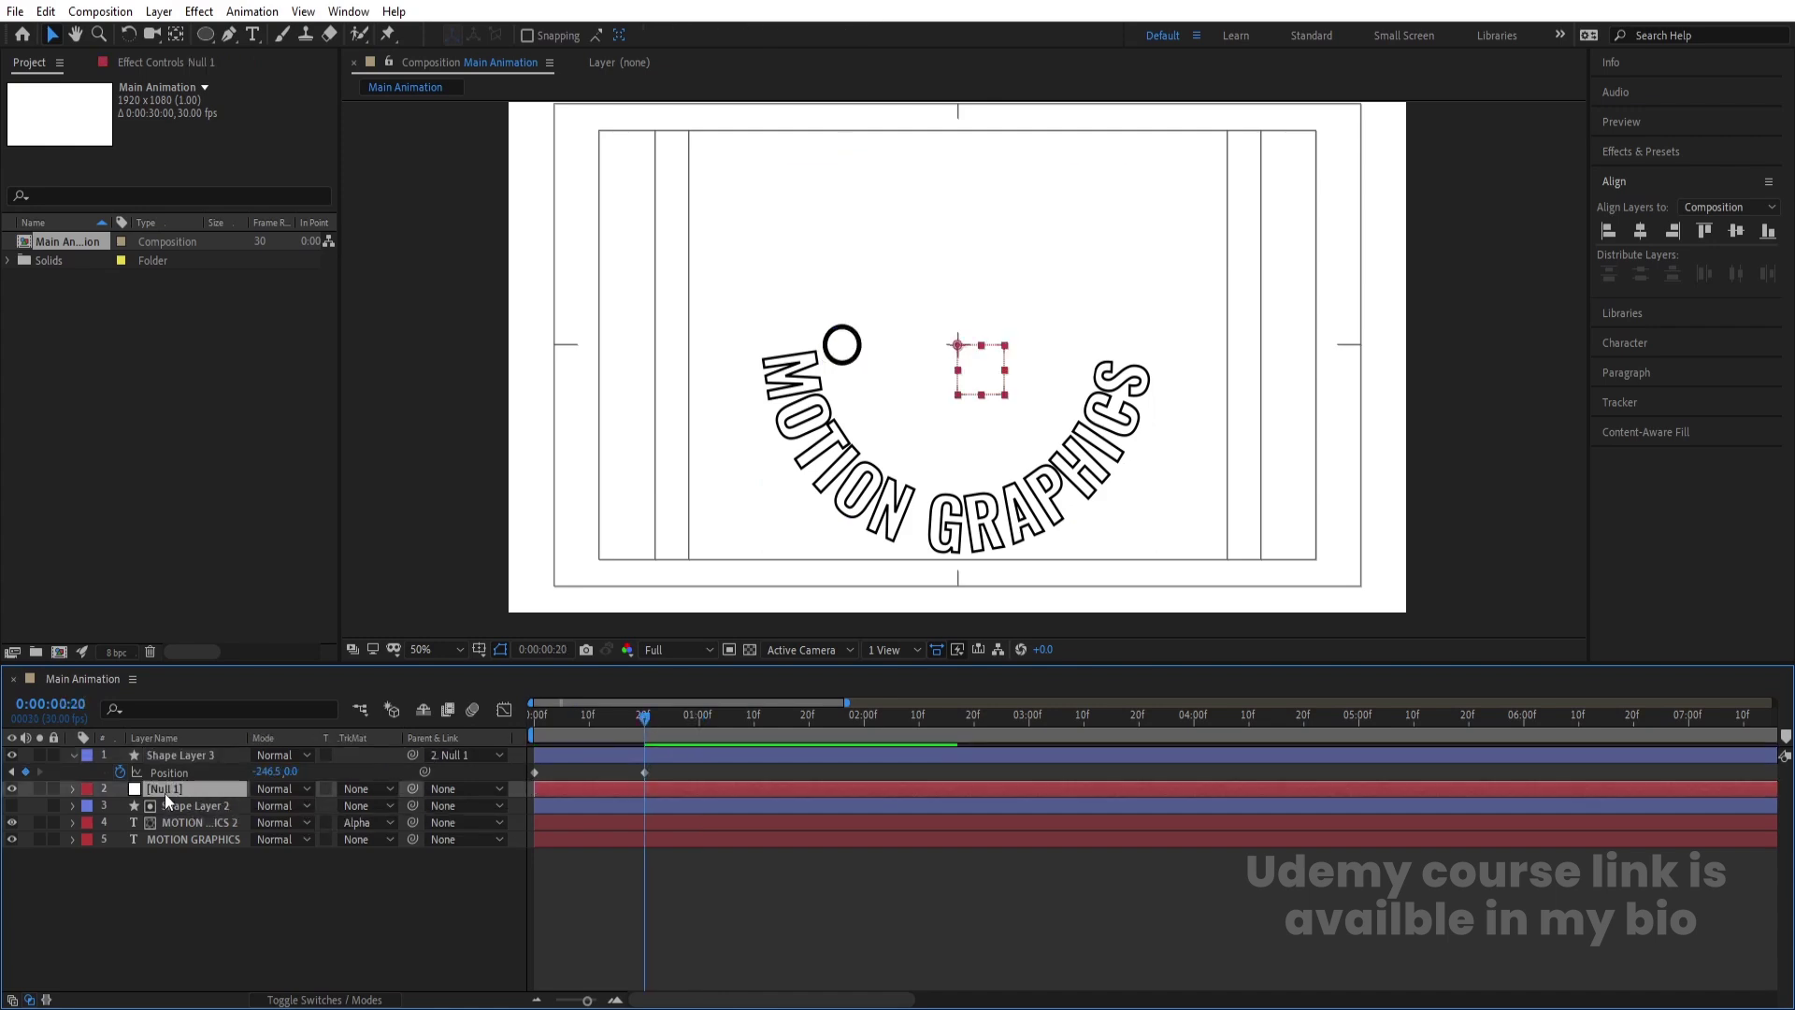
key(r)
click(120, 805)
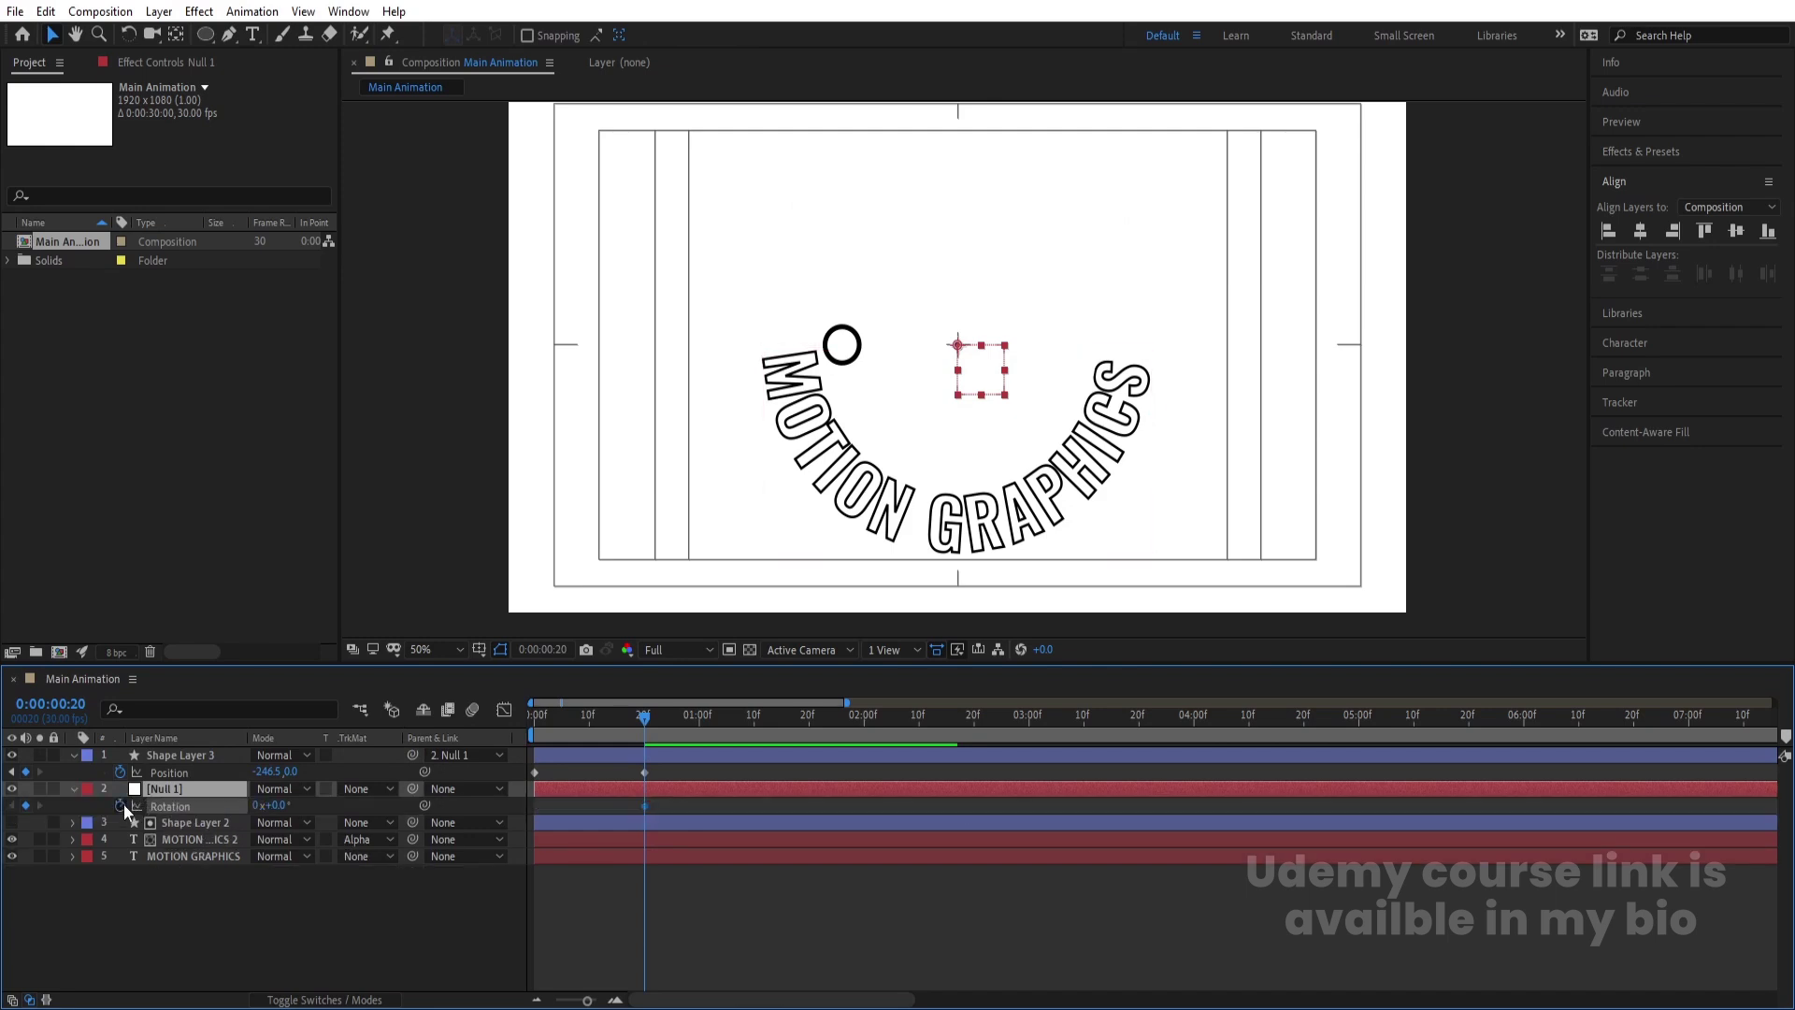
key(equal)
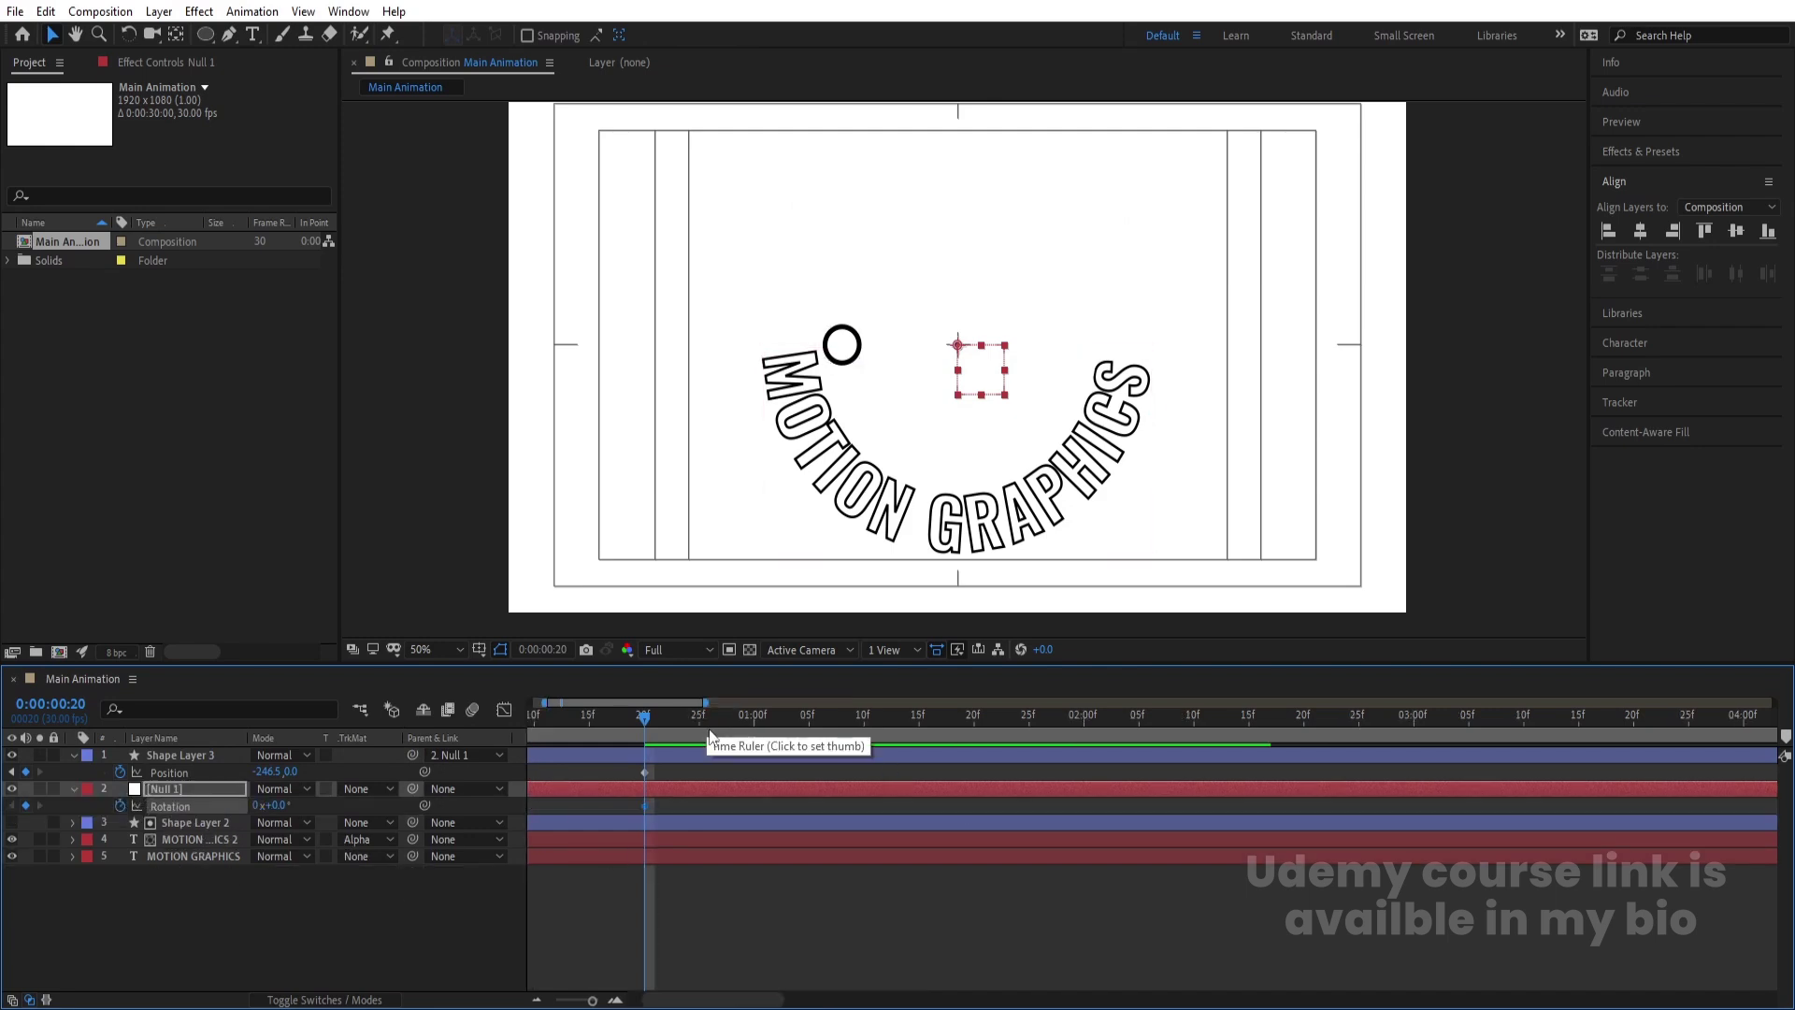
click(753, 715)
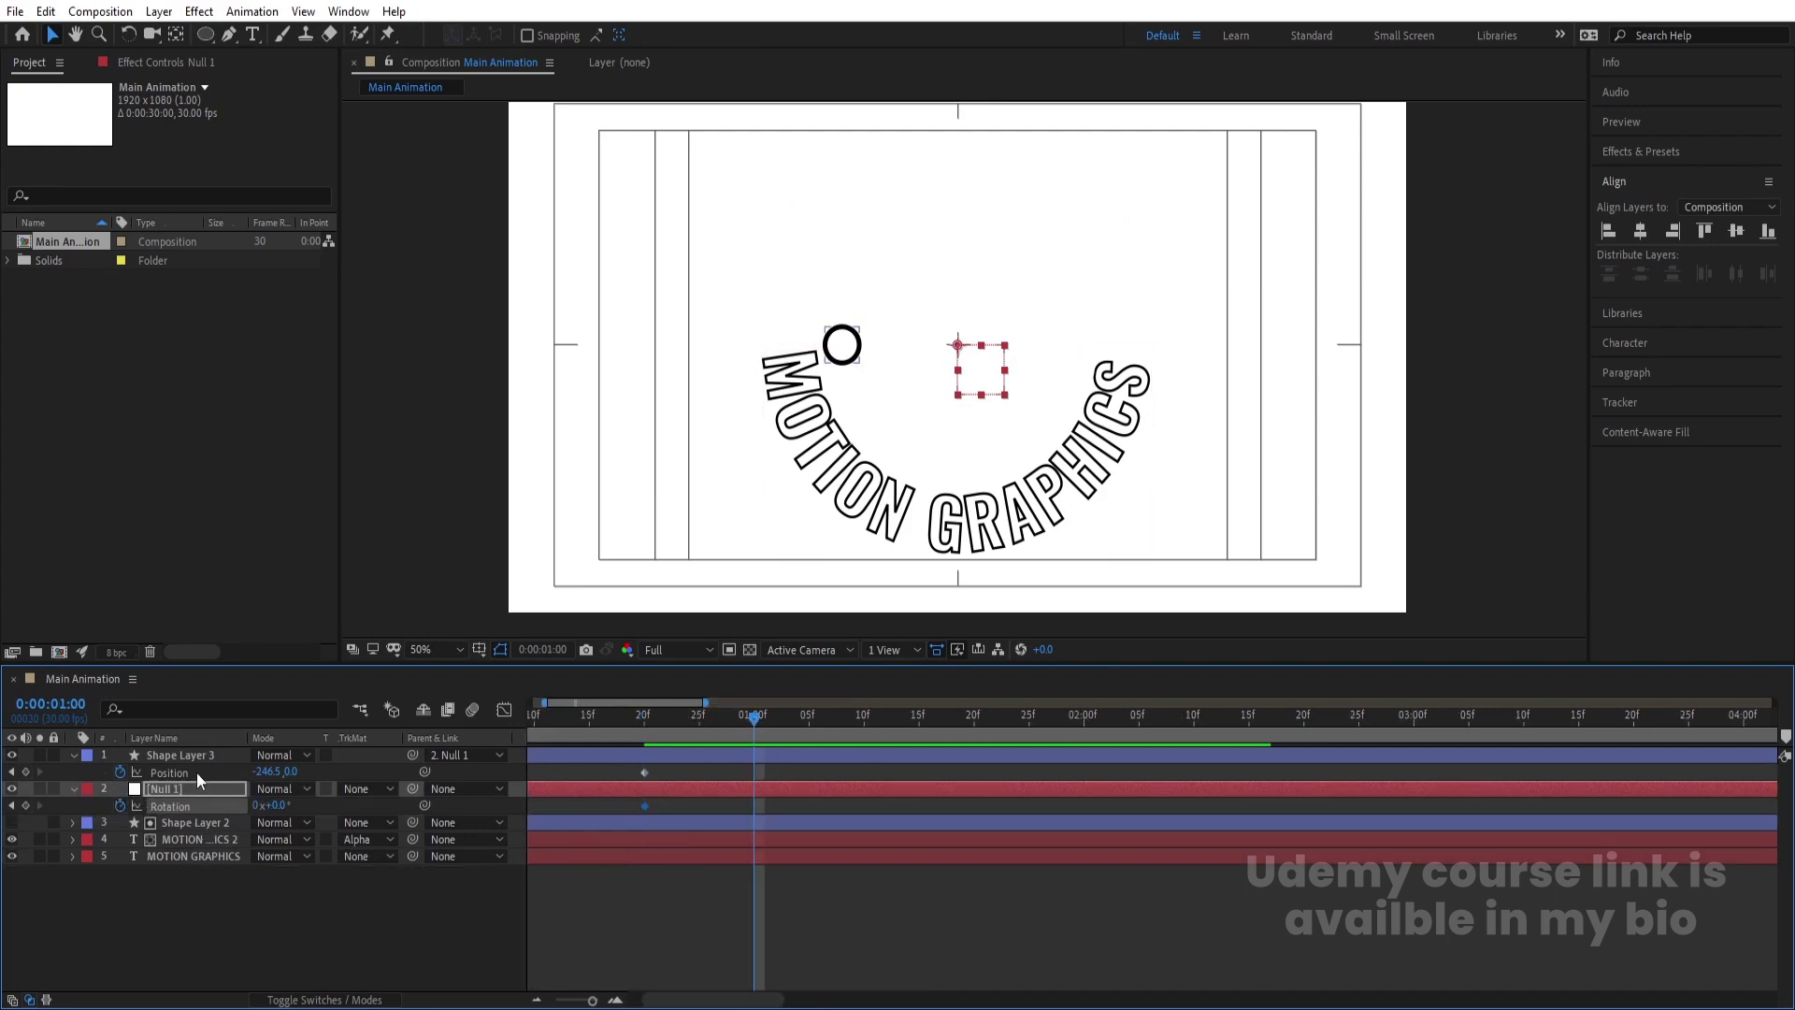
drag(280, 805, 286, 806)
click(285, 806)
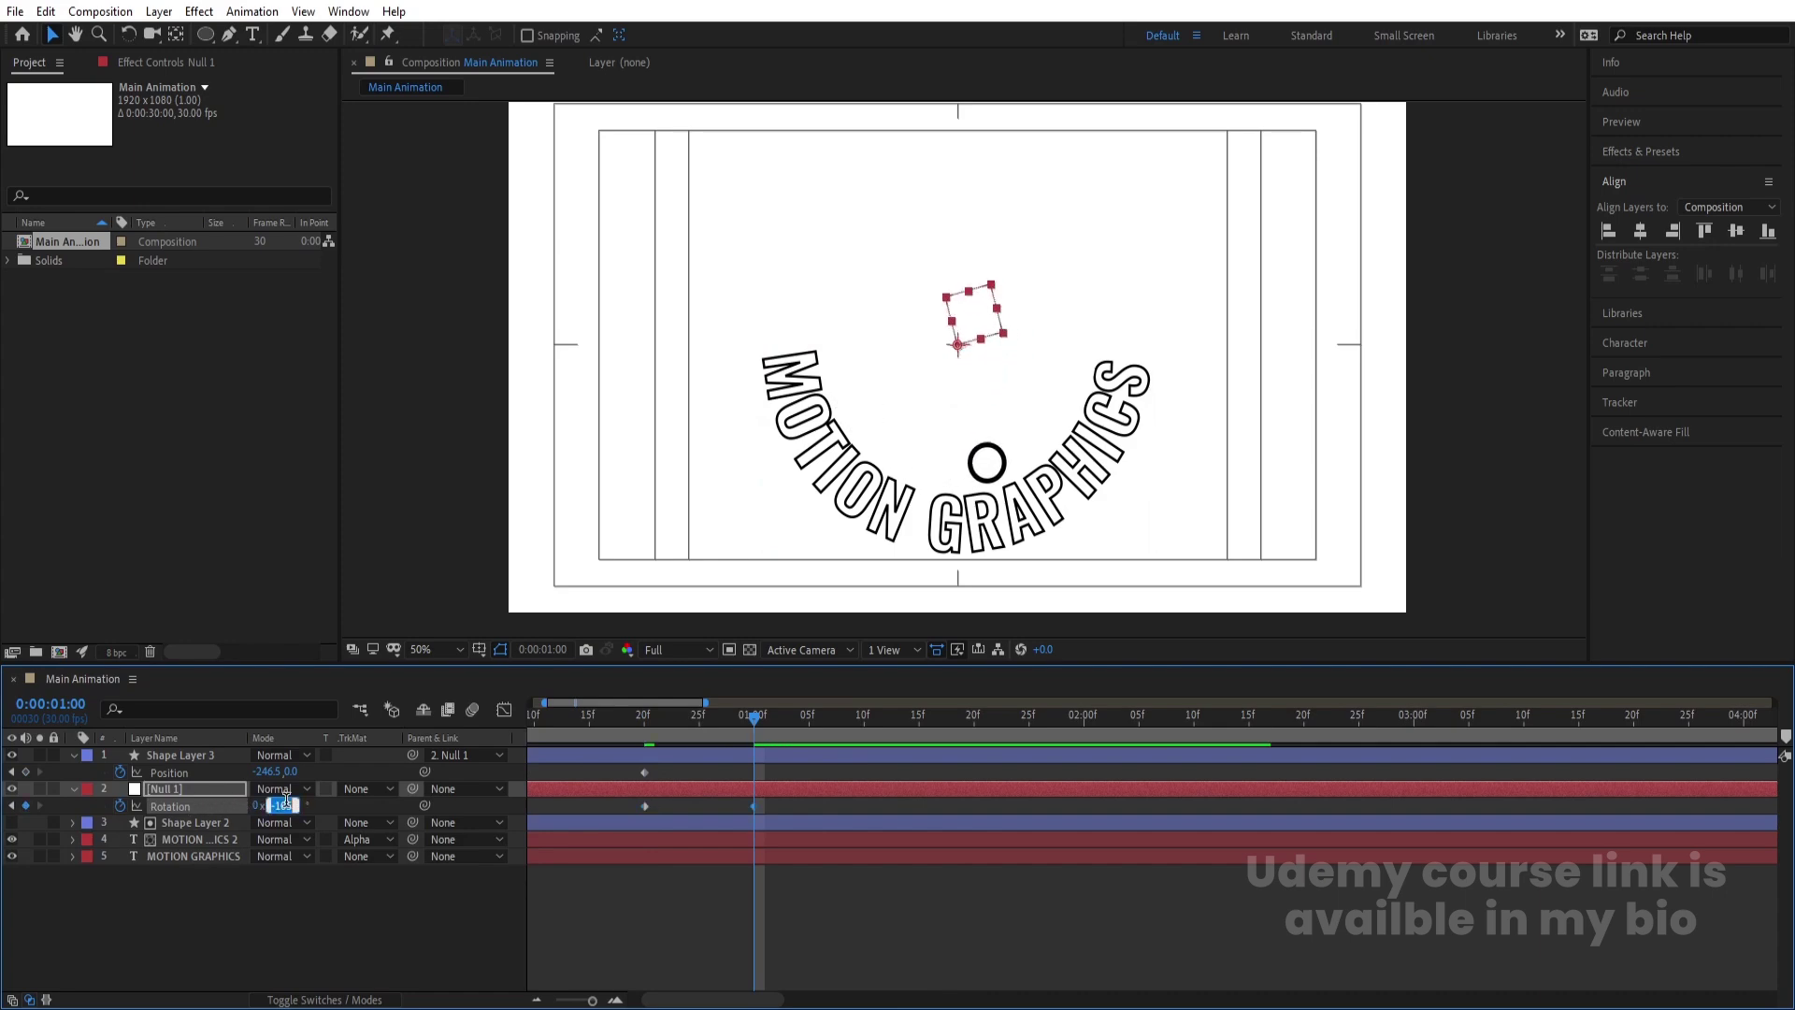
text(-180)
key(Return)
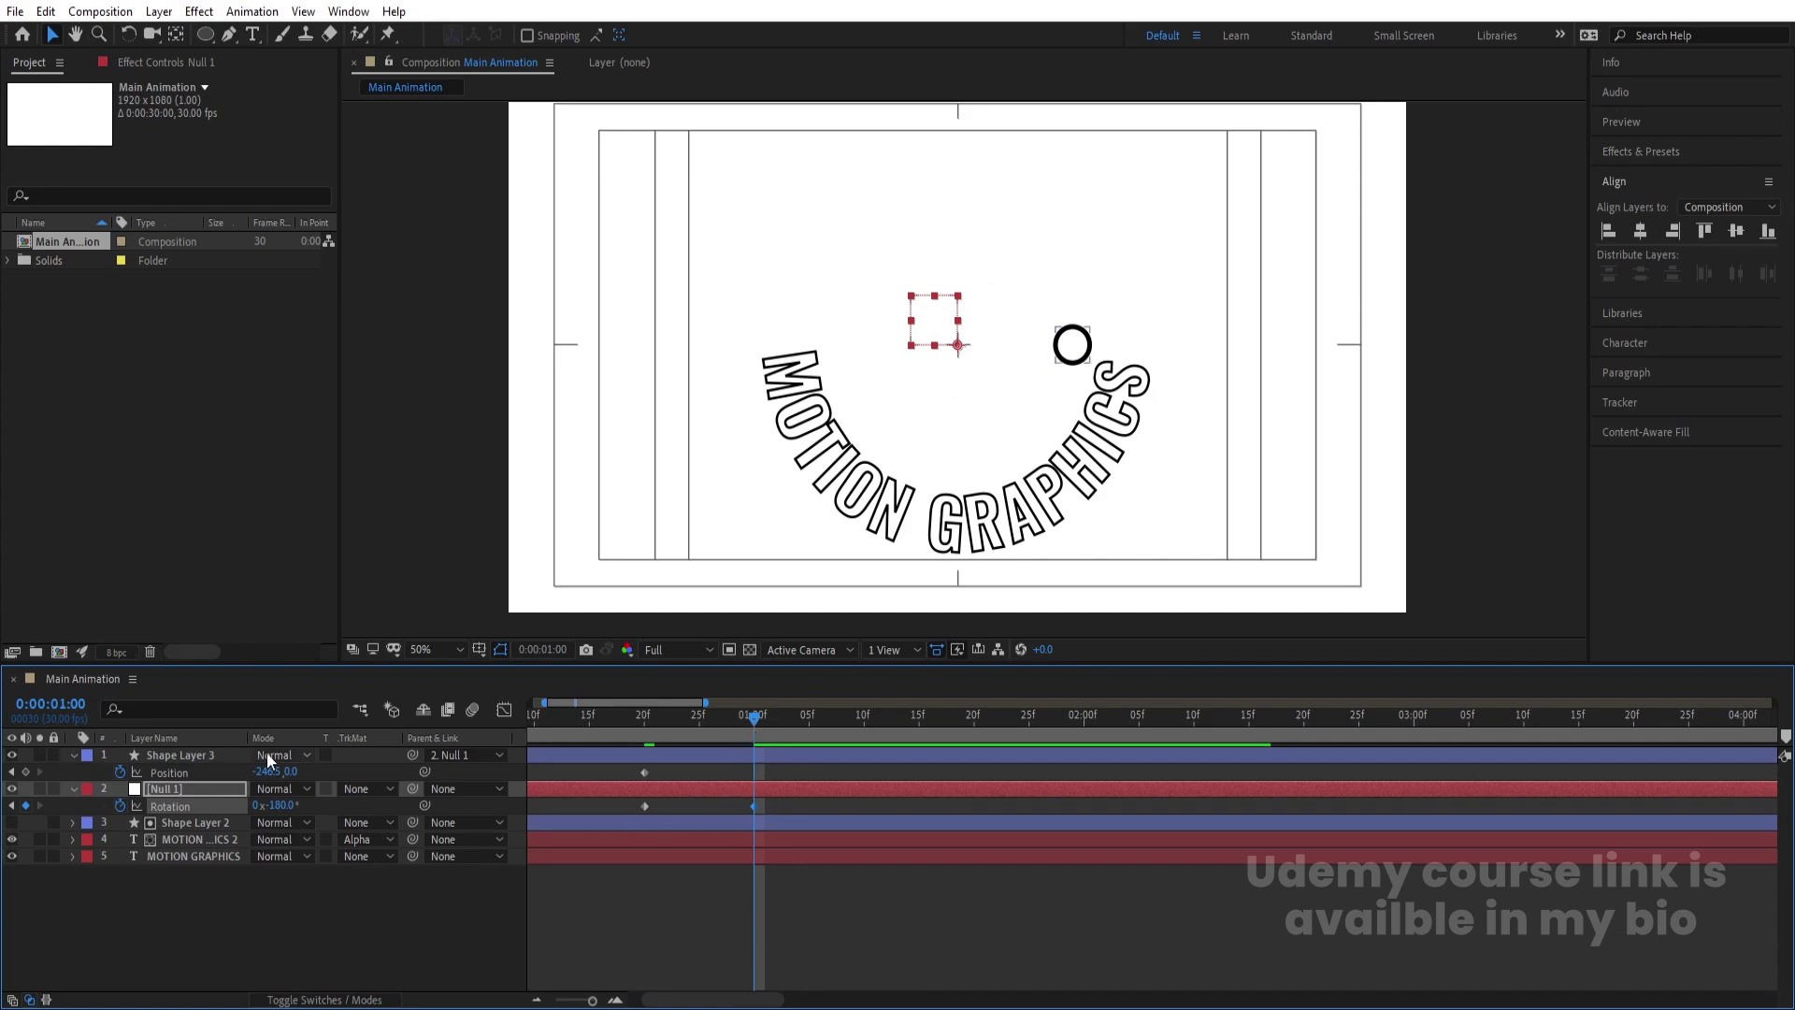
key(minus)
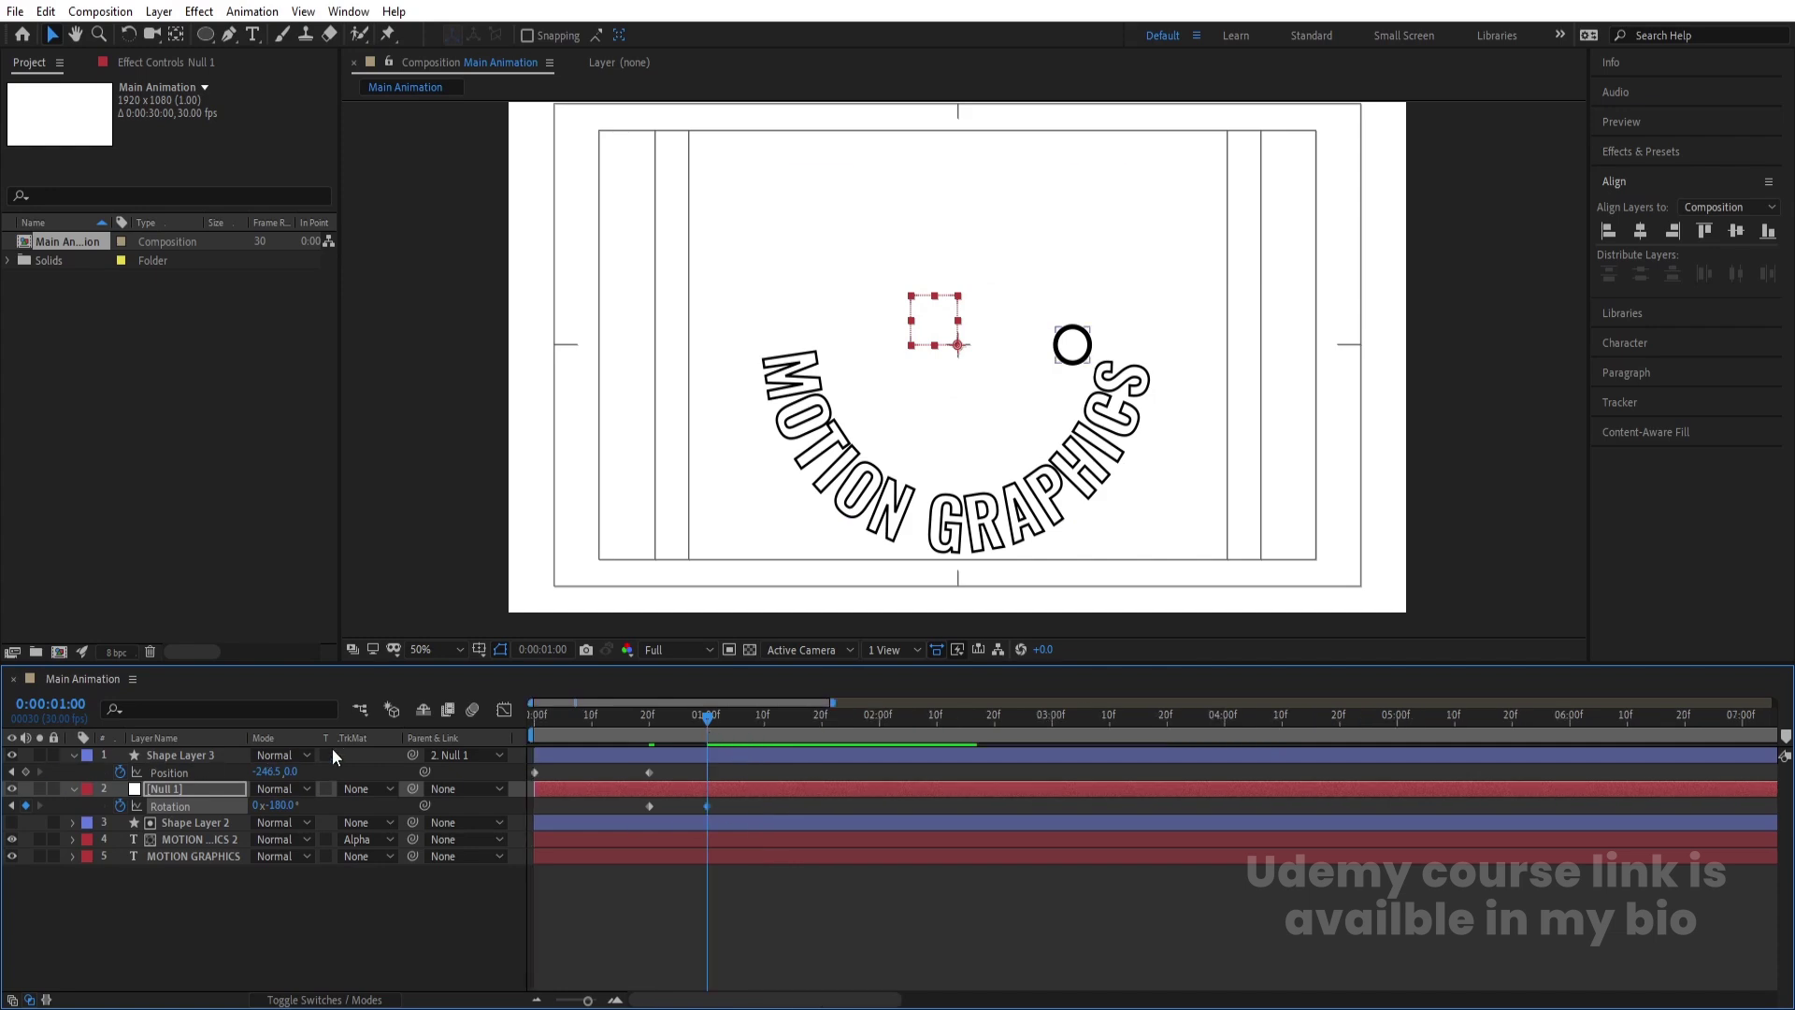
Add circle Position keyframes at 1:00, raised at 1:20, and landing again at 2:10.
click(27, 771)
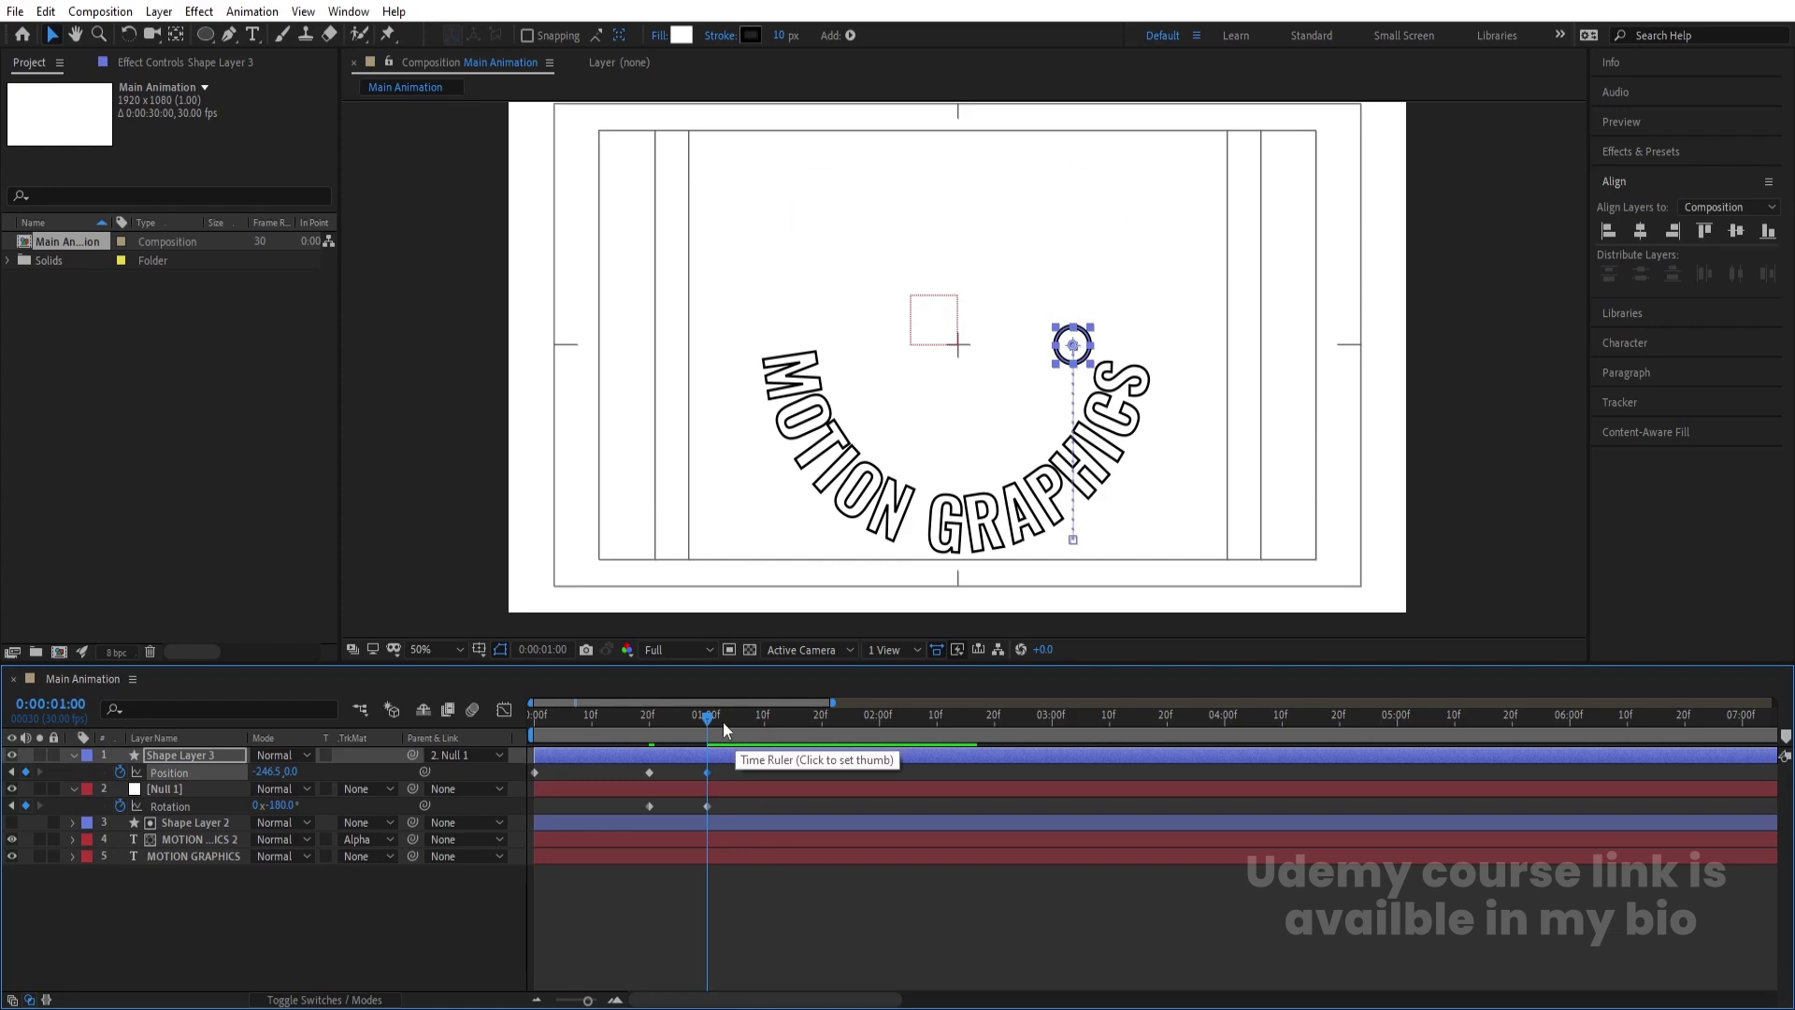
drag(722, 720, 824, 737)
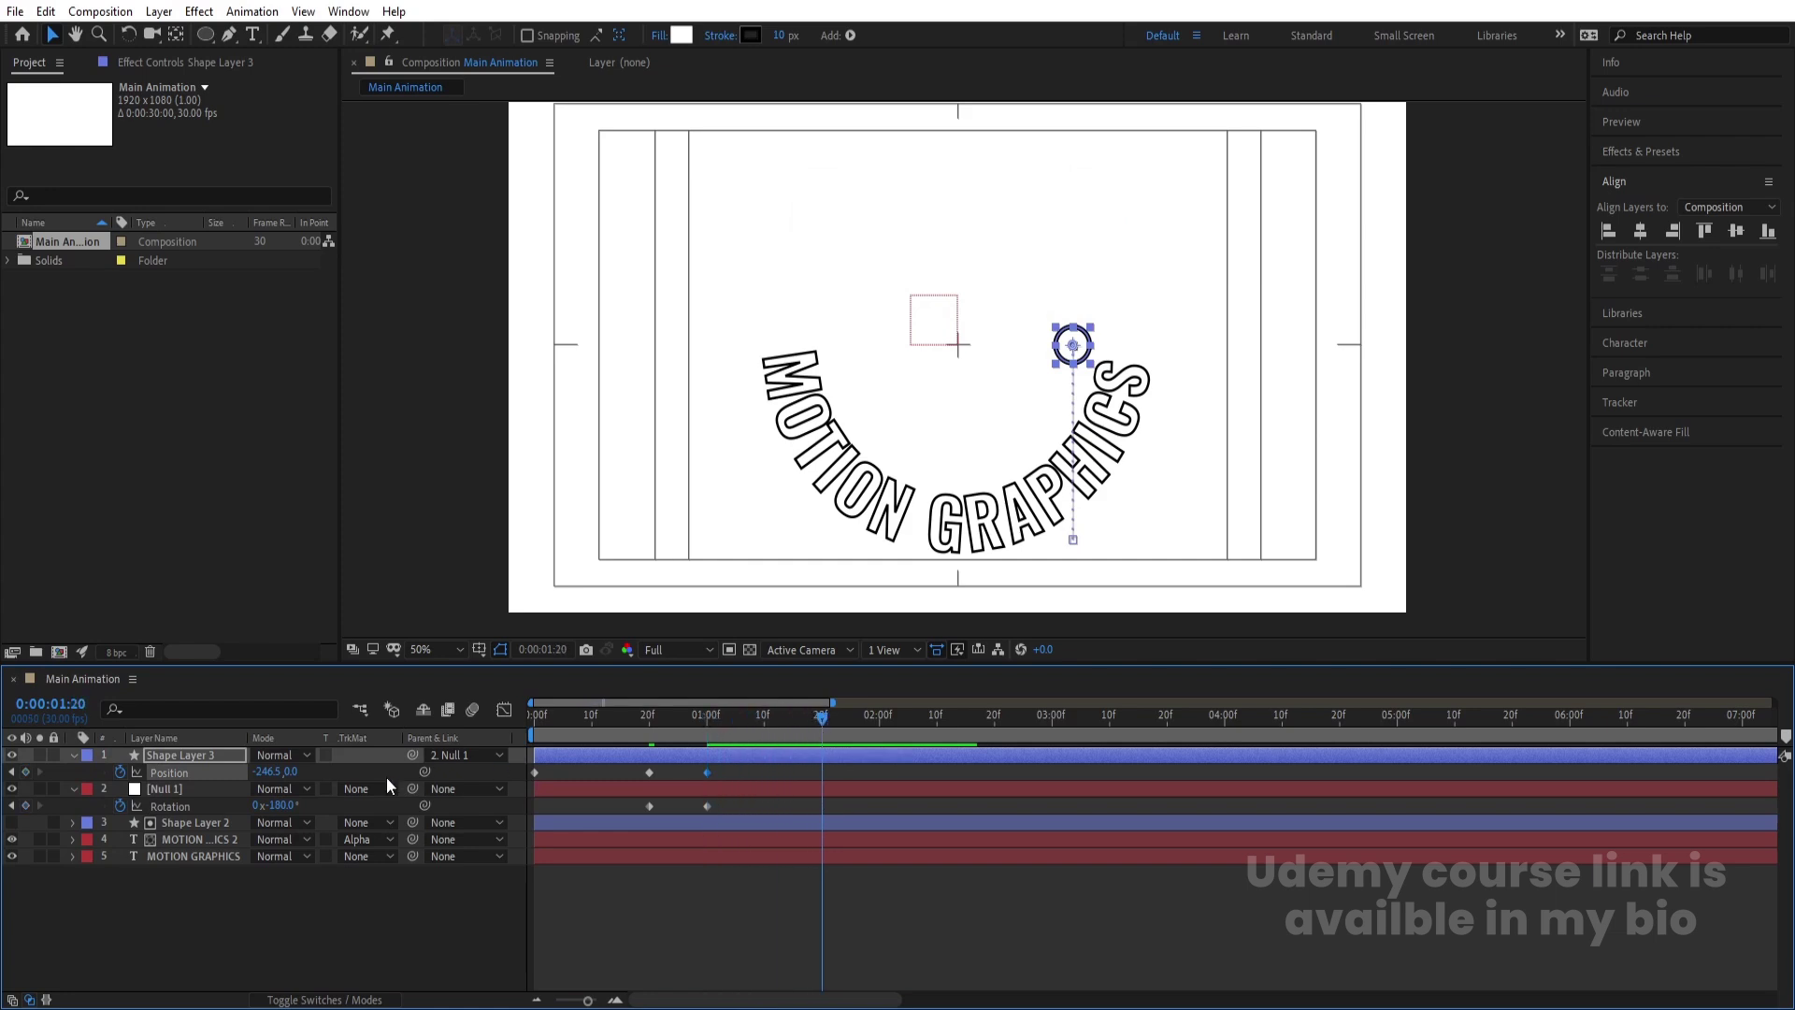
drag(299, 772, 713, 714)
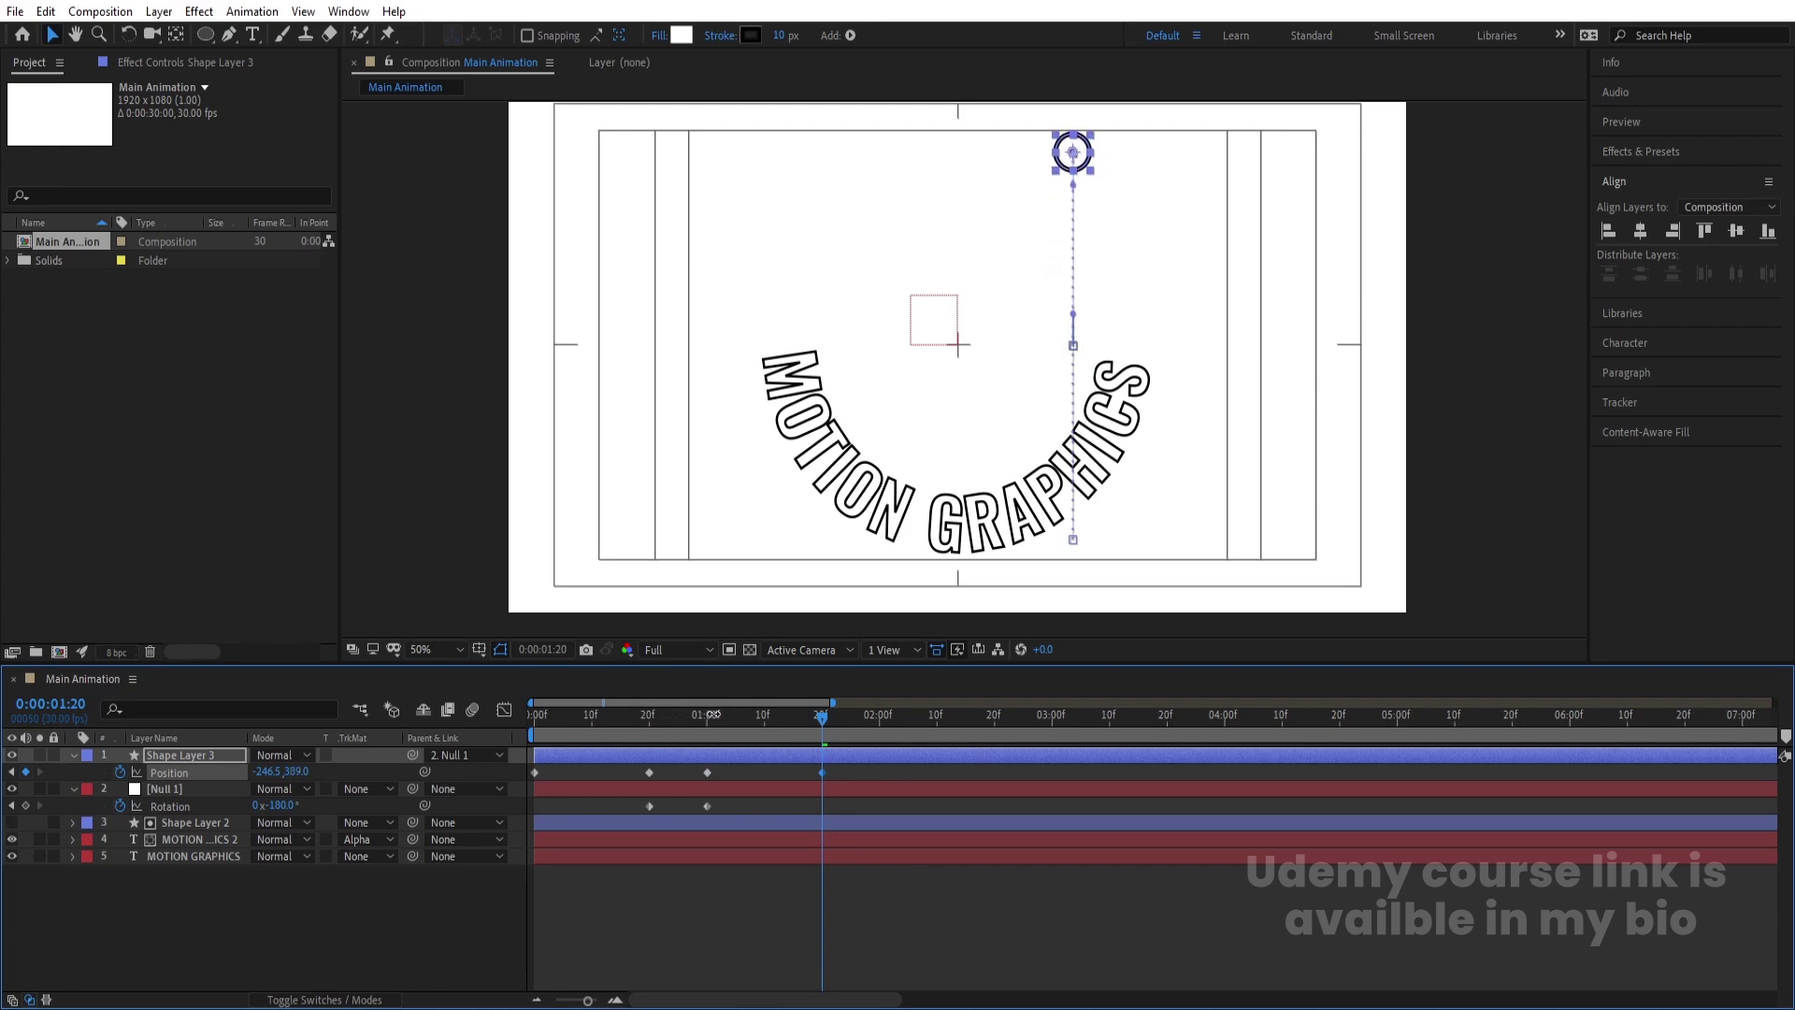
click(936, 715)
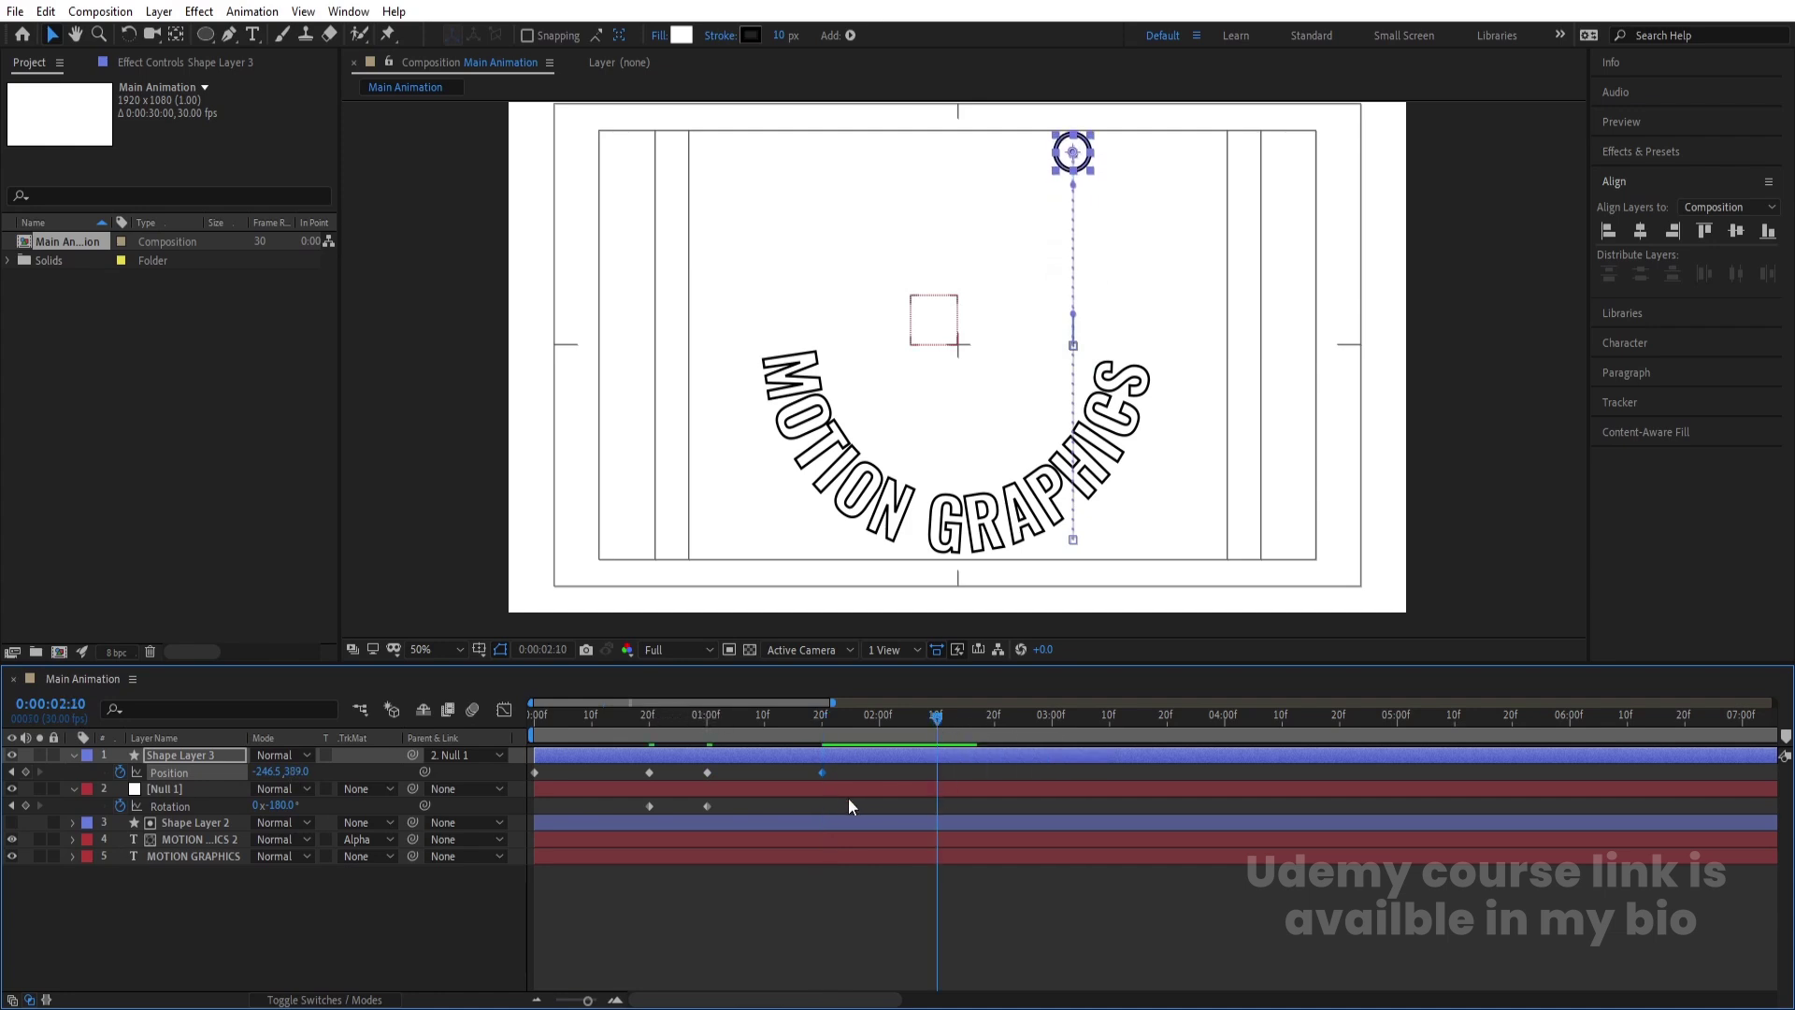
key(ctrl+c)
key(ctrl+v)
Copy Null 1's two Rotation keyframes and paste them at 2:10.
click(716, 791)
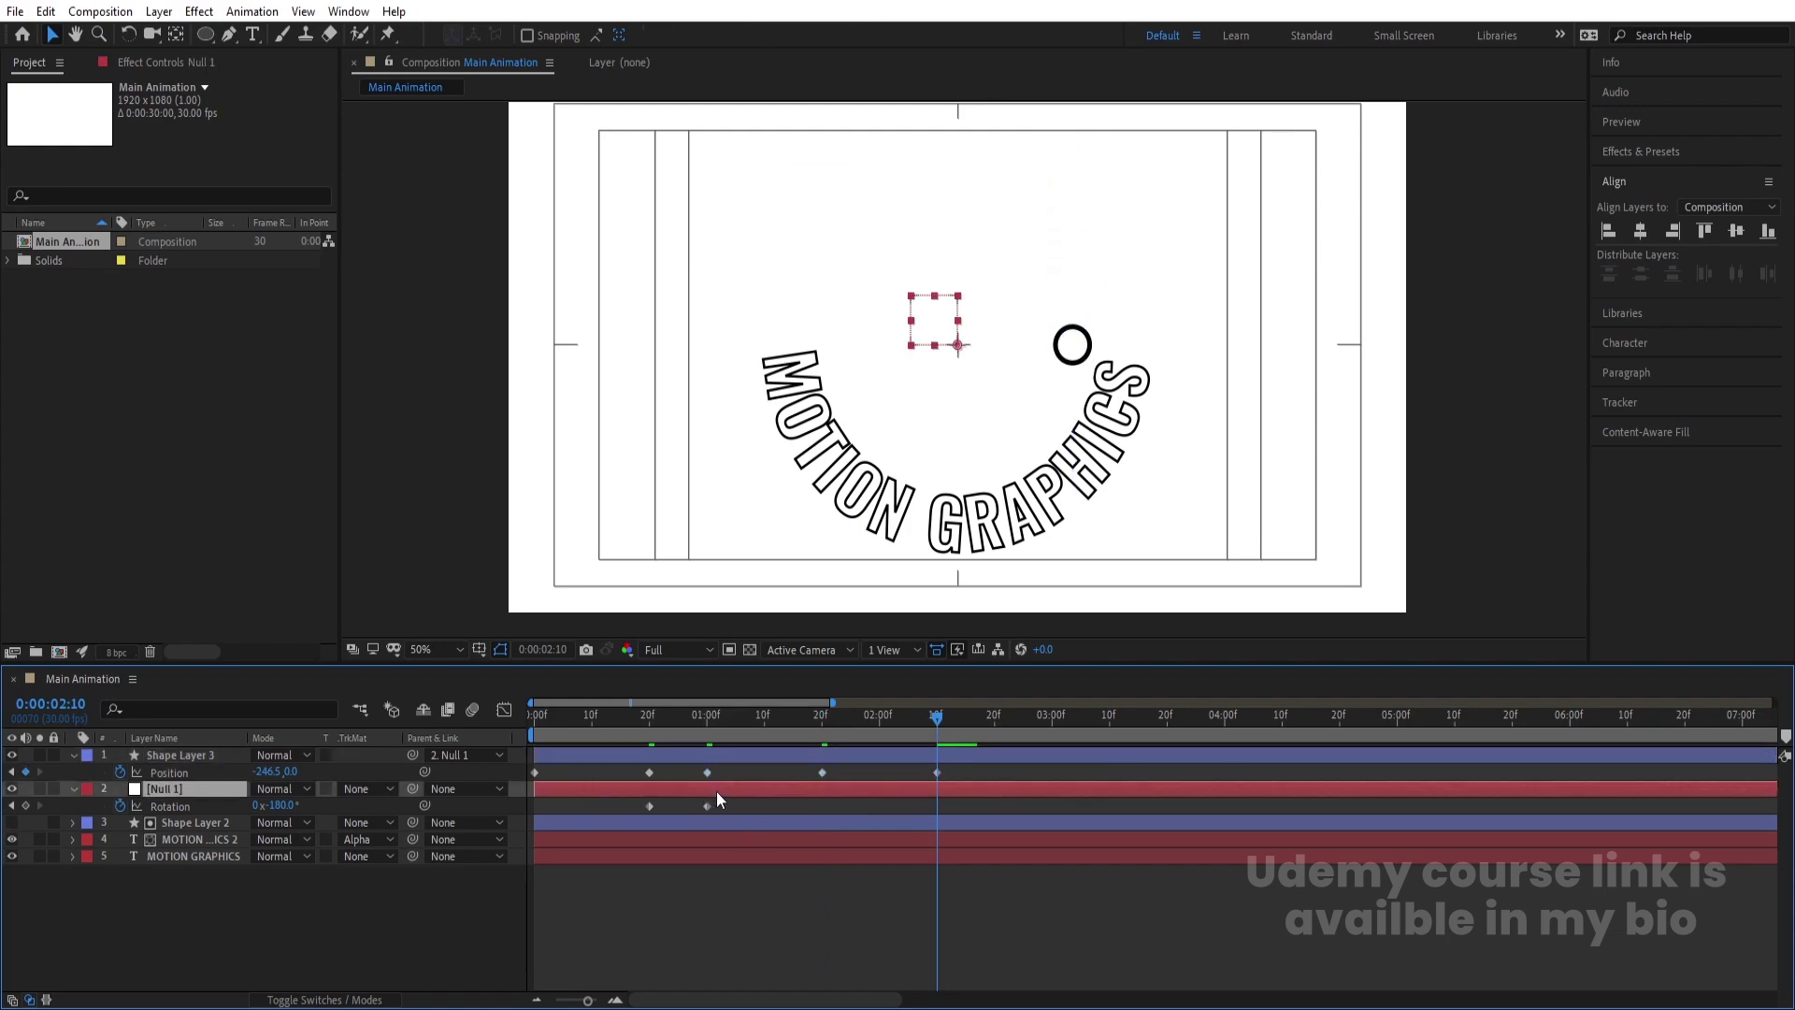
drag(722, 802, 642, 815)
key(ctrl+c)
key(ctrl+v)
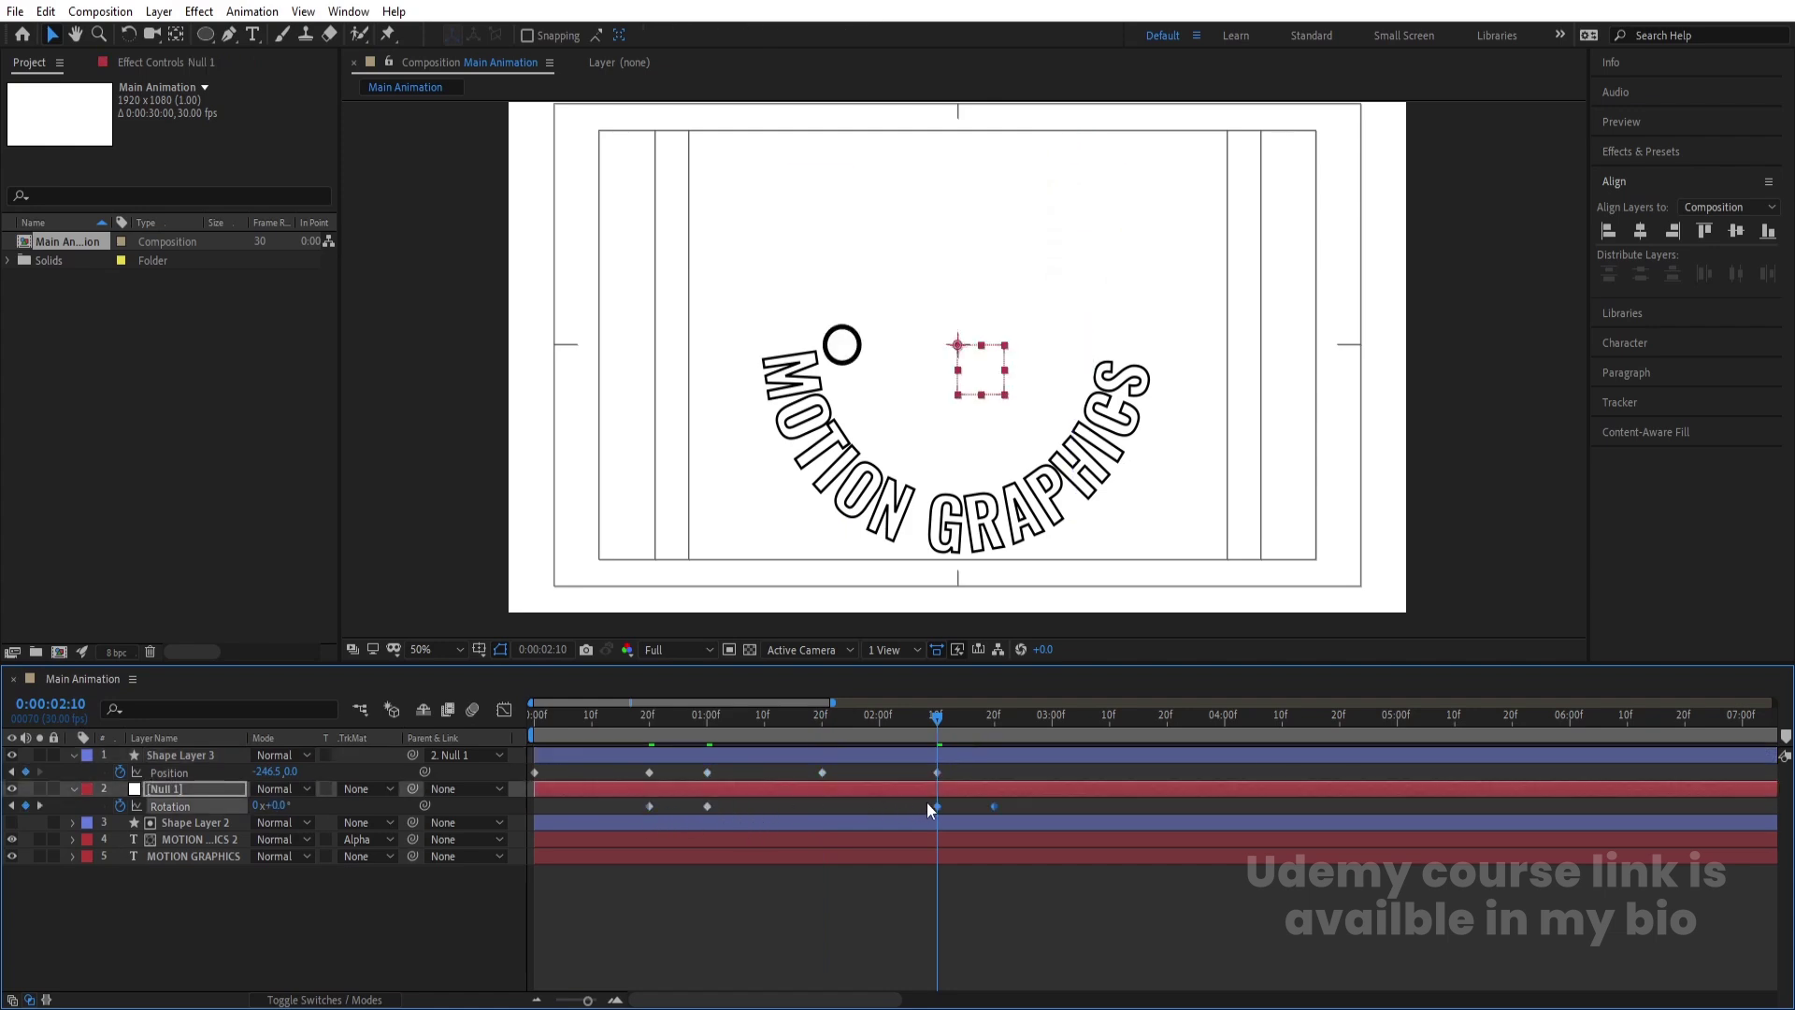
Time-reverse the pasted Rotation keyframes so the null swings back, then preview.
right_click(937, 806)
mouse_move(1038, 792)
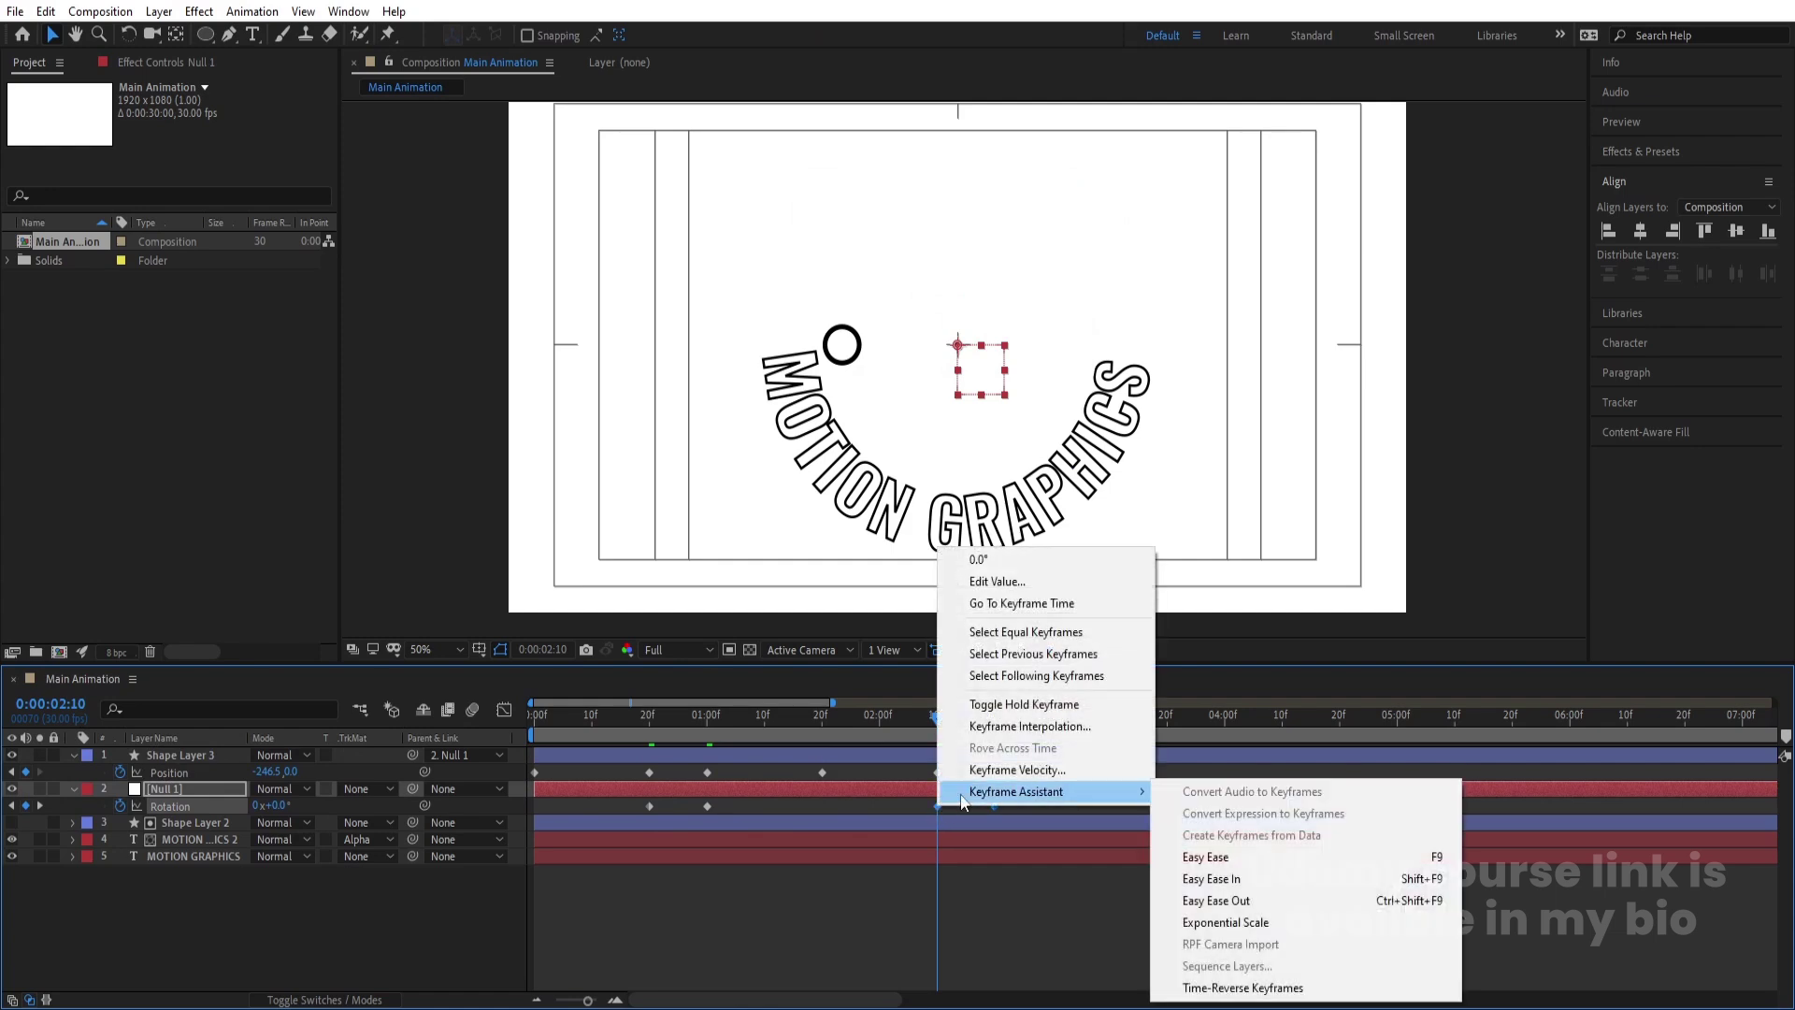
click(1272, 988)
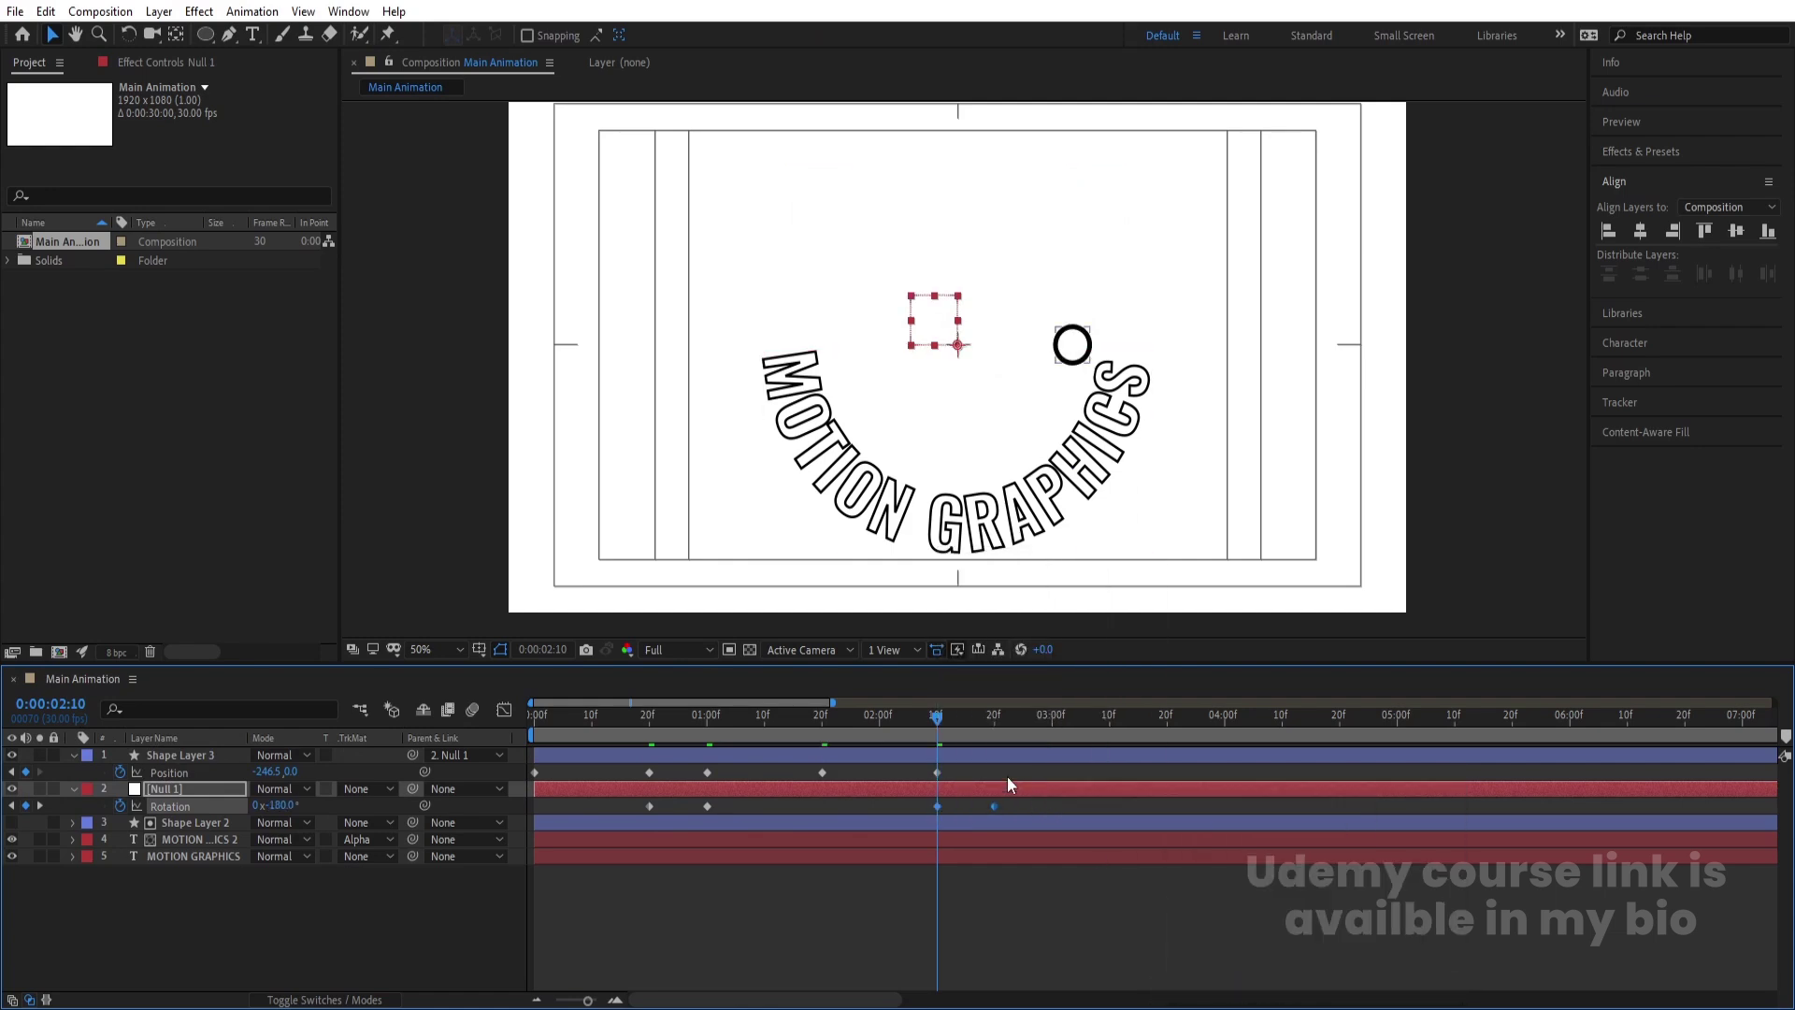
key(space)
key(space)
key(space)
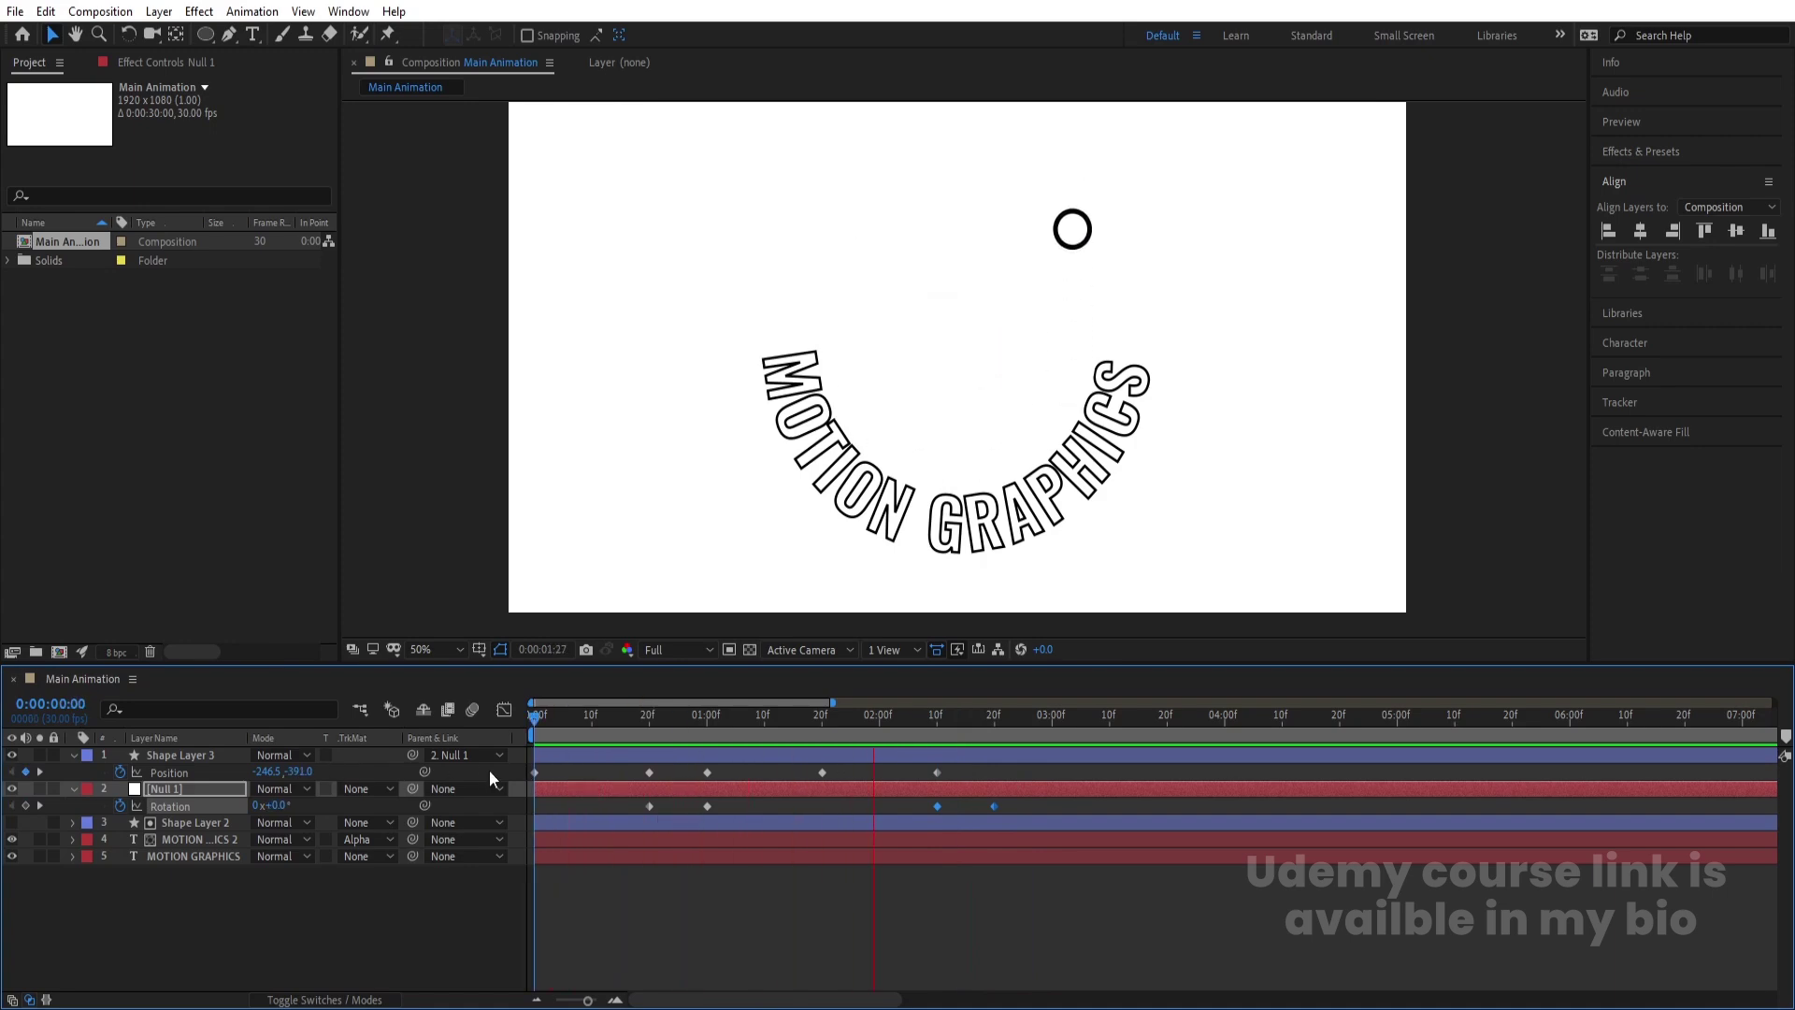
key(space)
Add a circle Position keyframe at 2:20 and paste the high keyframe at 3:10.
click(1033, 724)
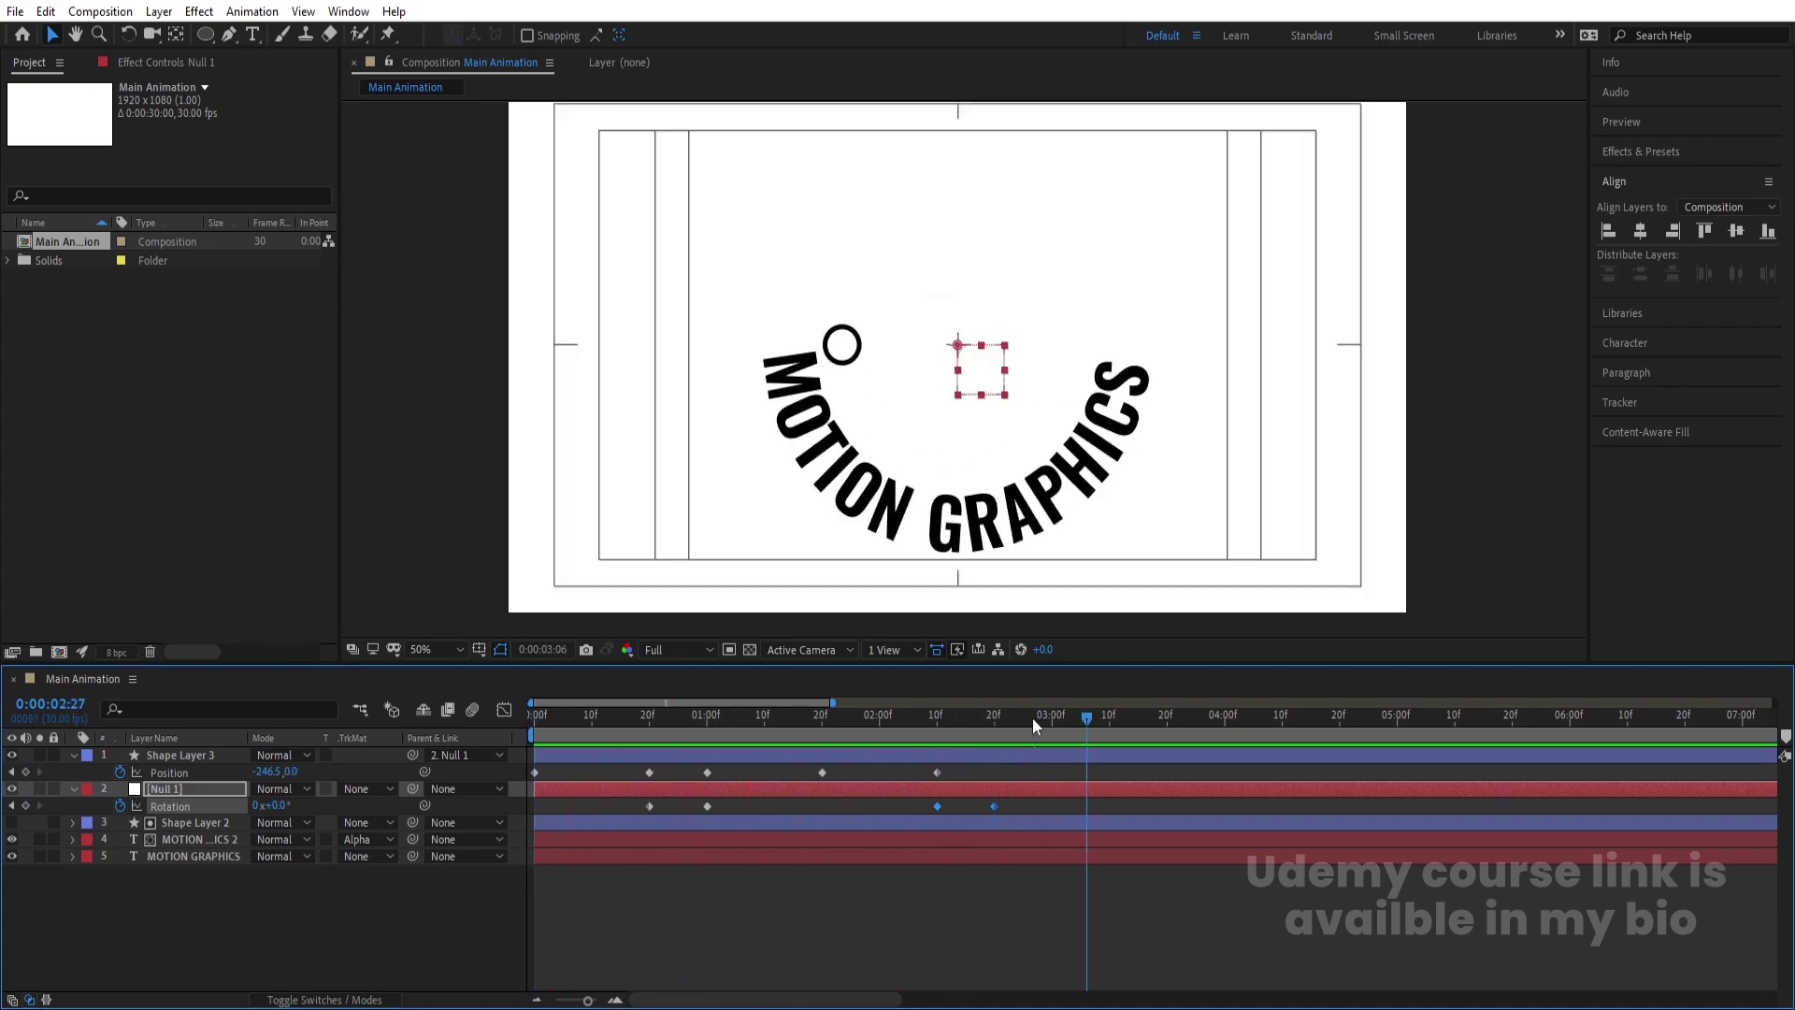
drag(1033, 724, 995, 729)
click(993, 765)
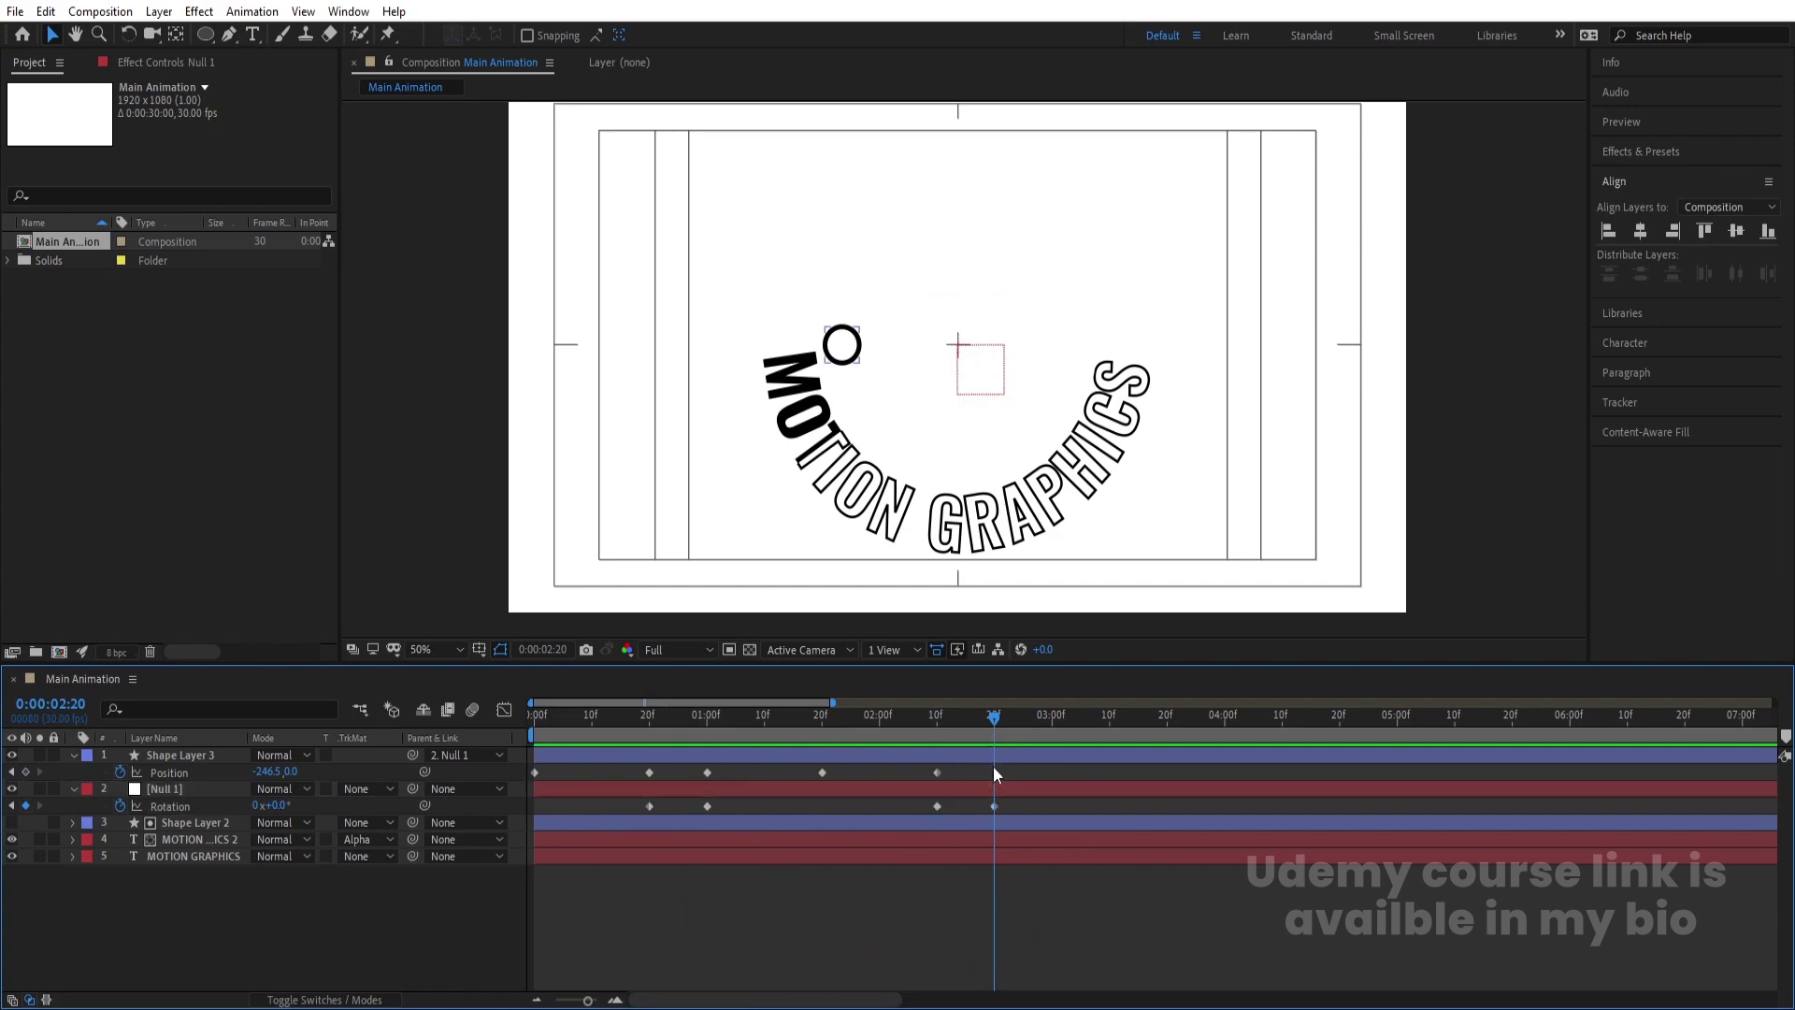
click(989, 760)
click(26, 772)
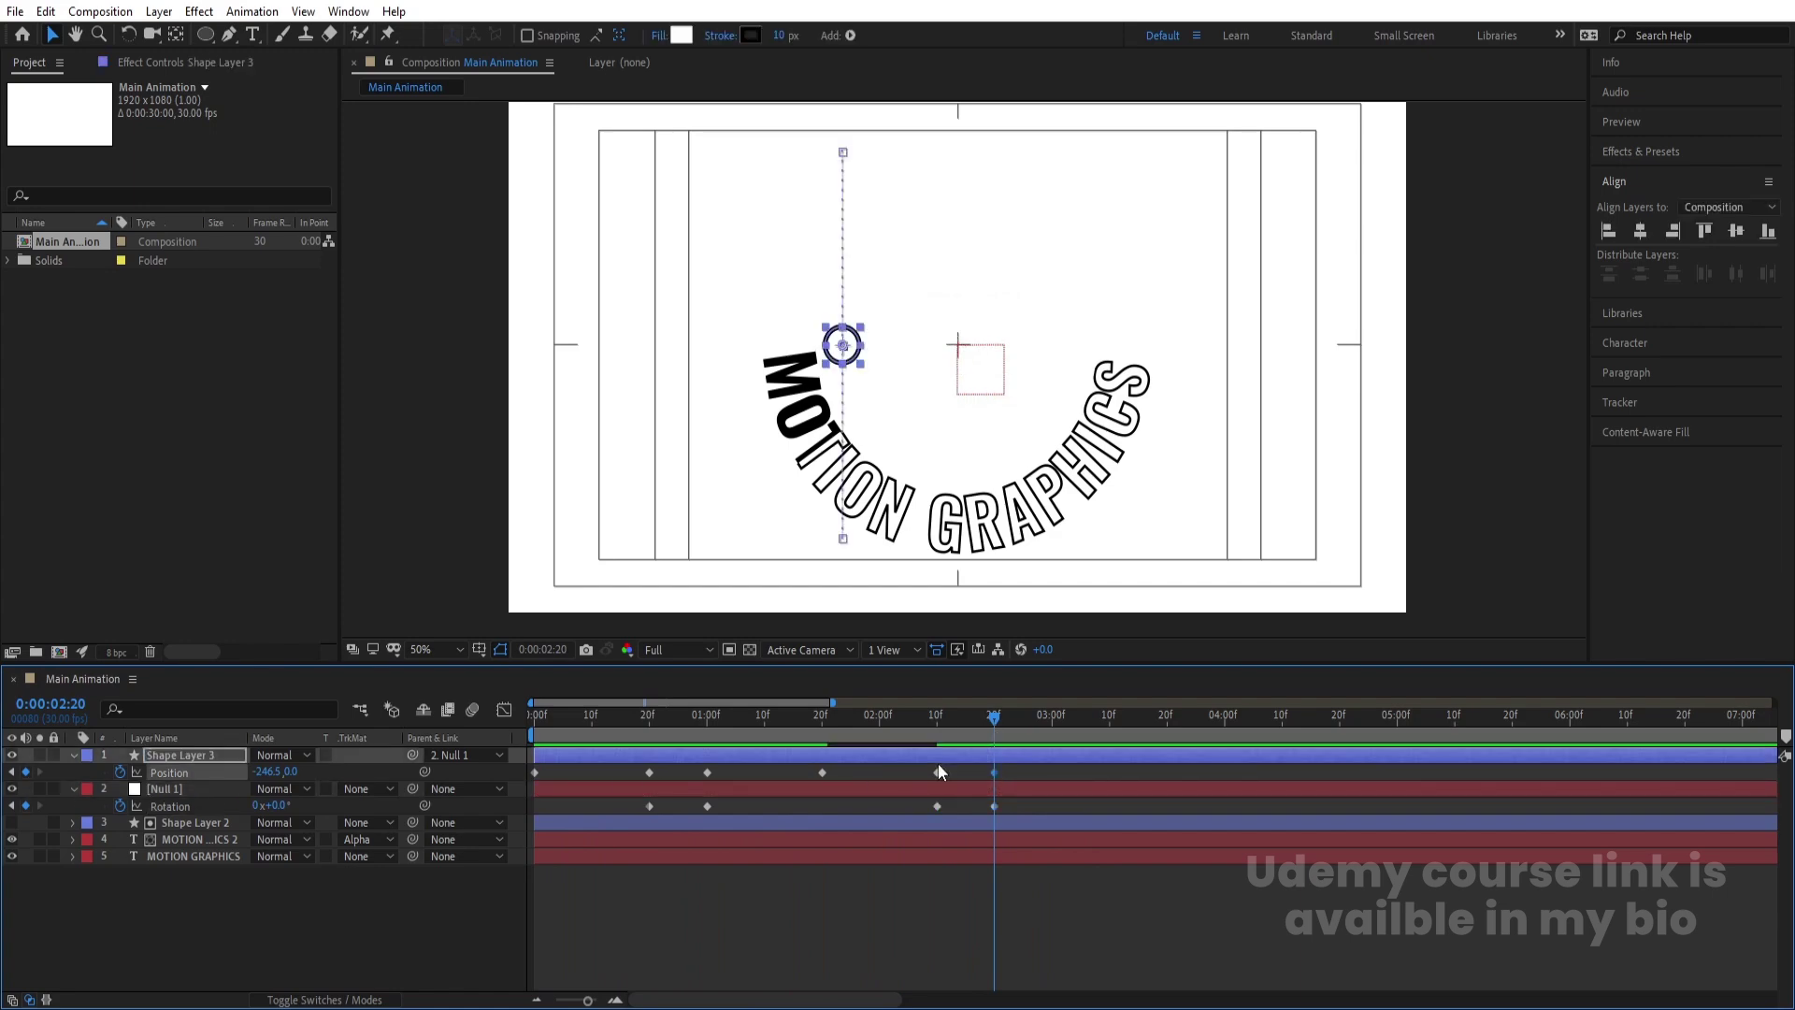
drag(996, 716, 1112, 737)
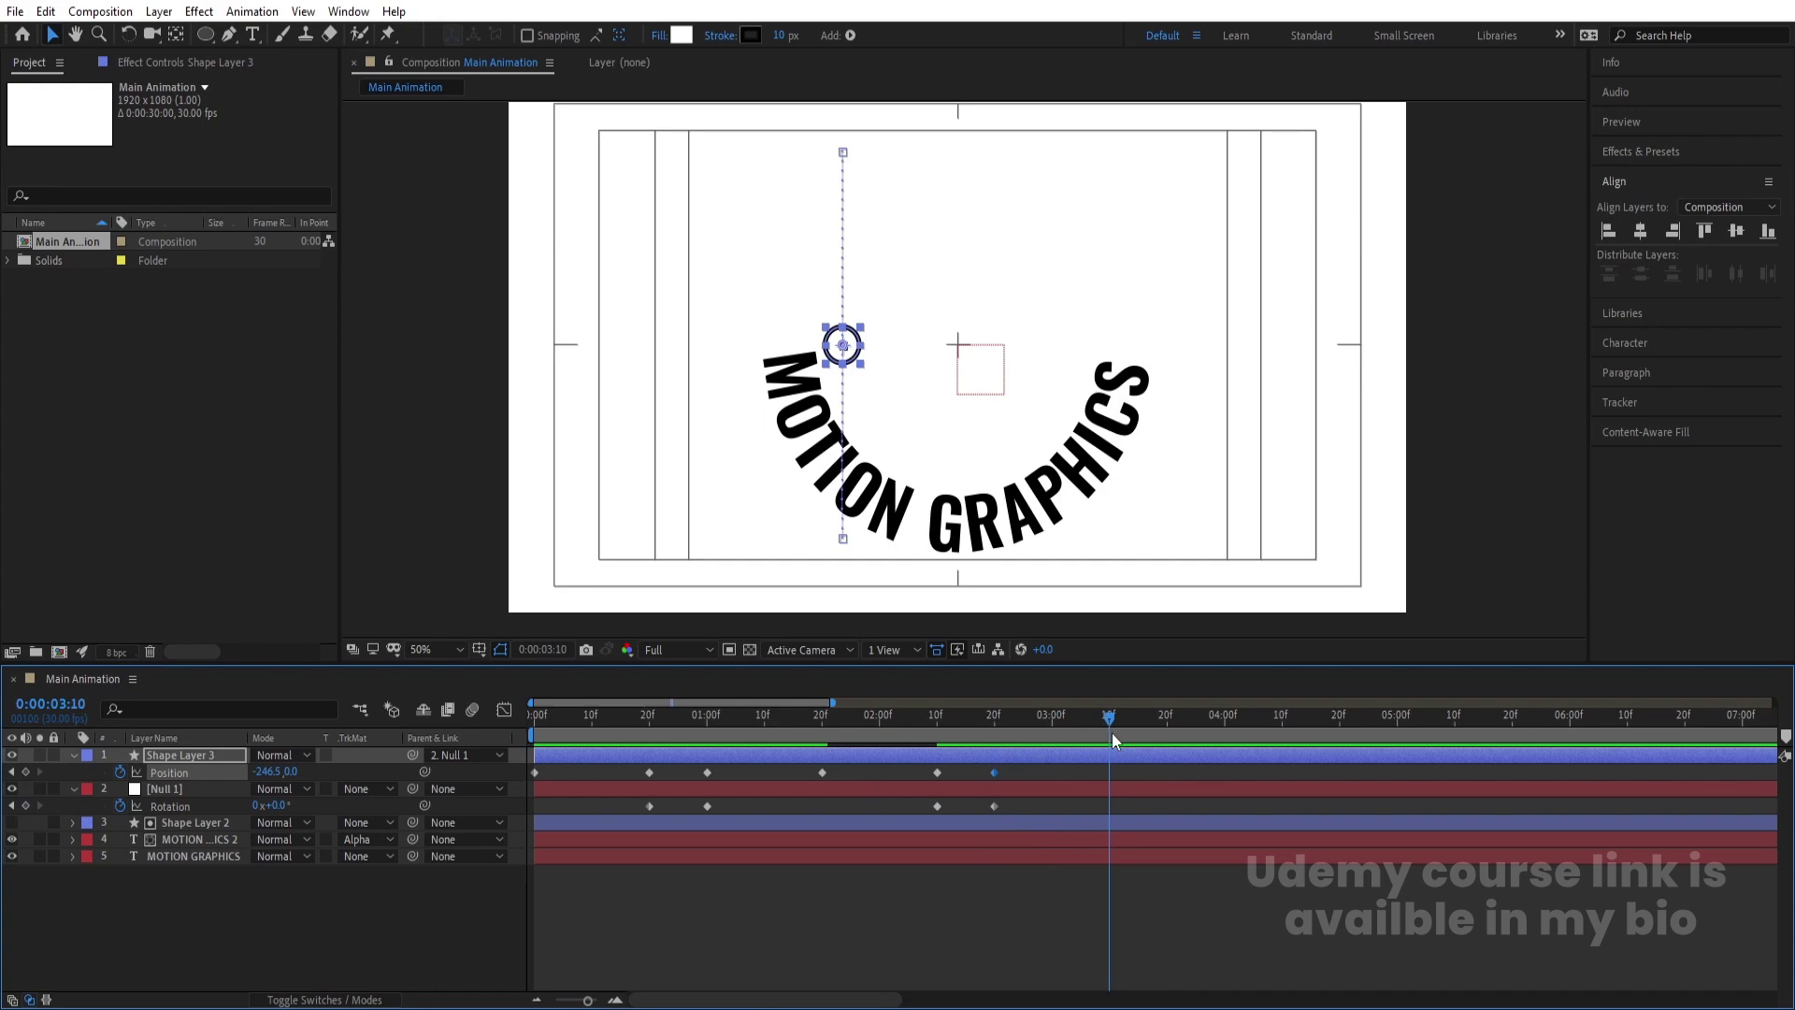
key(ctrl+c)
key(ctrl+v)
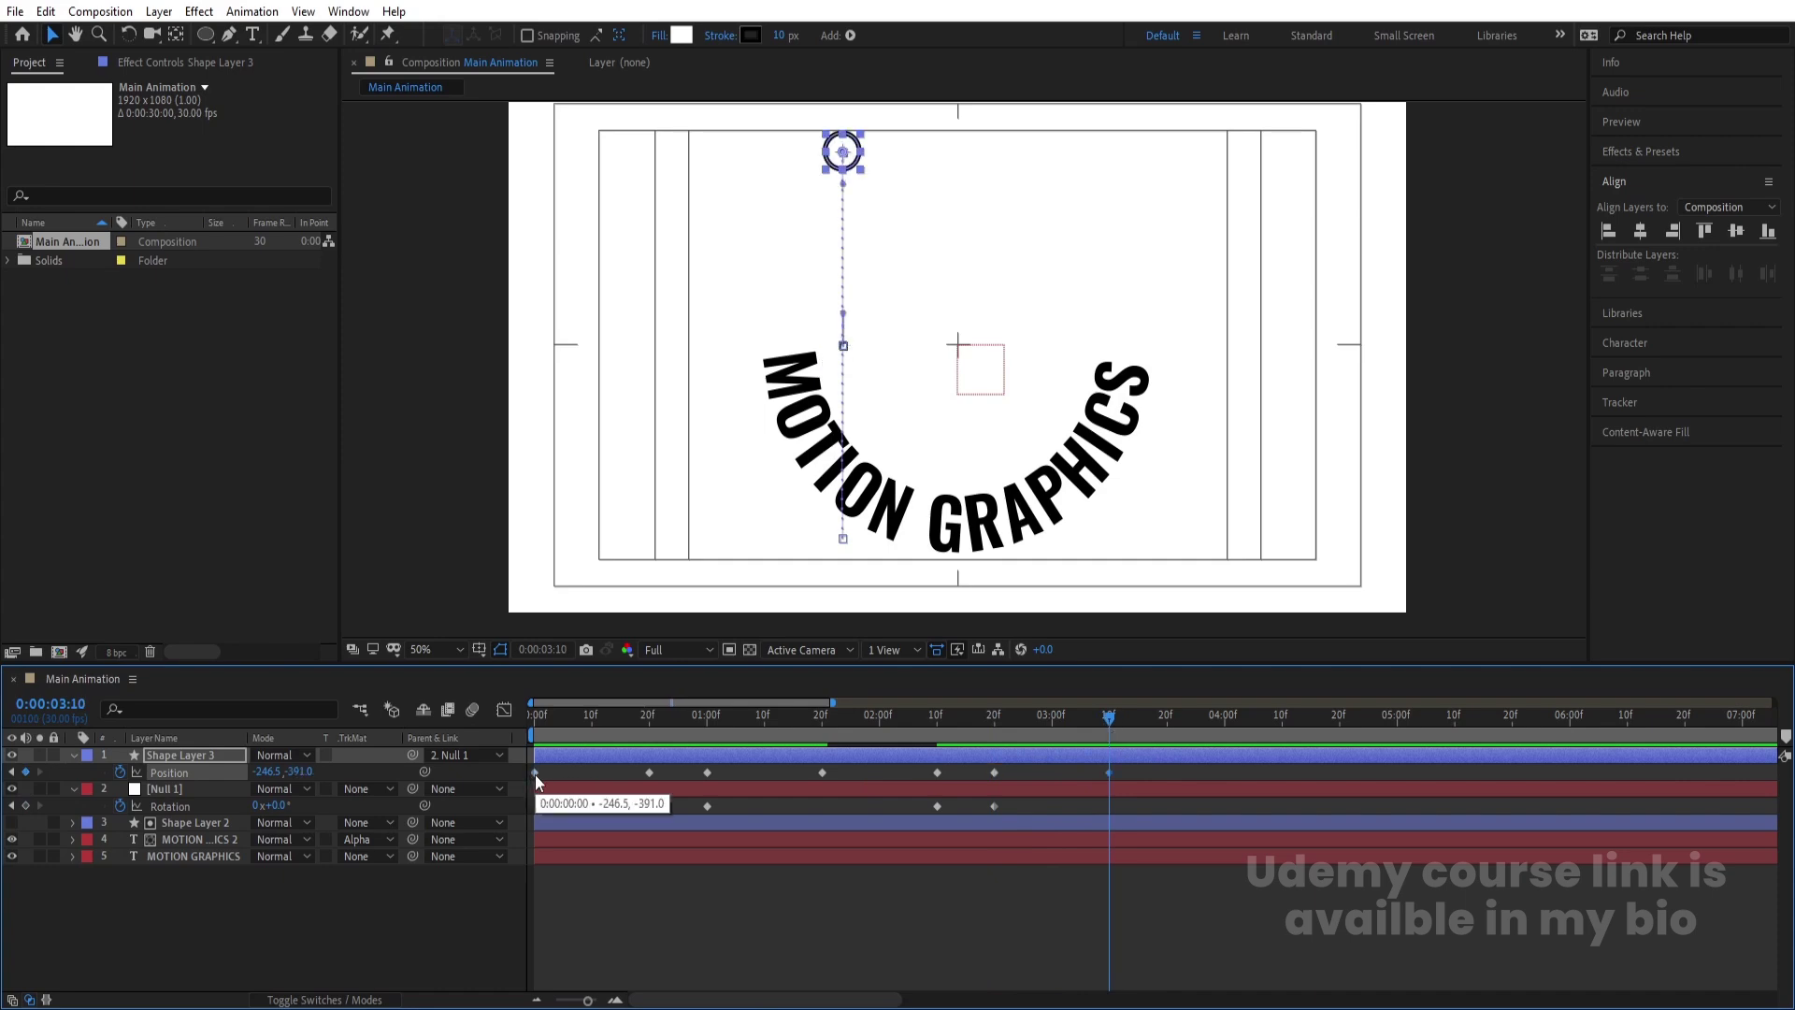
Apply Easy Ease (F9) to all the circle's Position keyframes and preview the bounce.
drag(1135, 780, 472, 740)
key(F9)
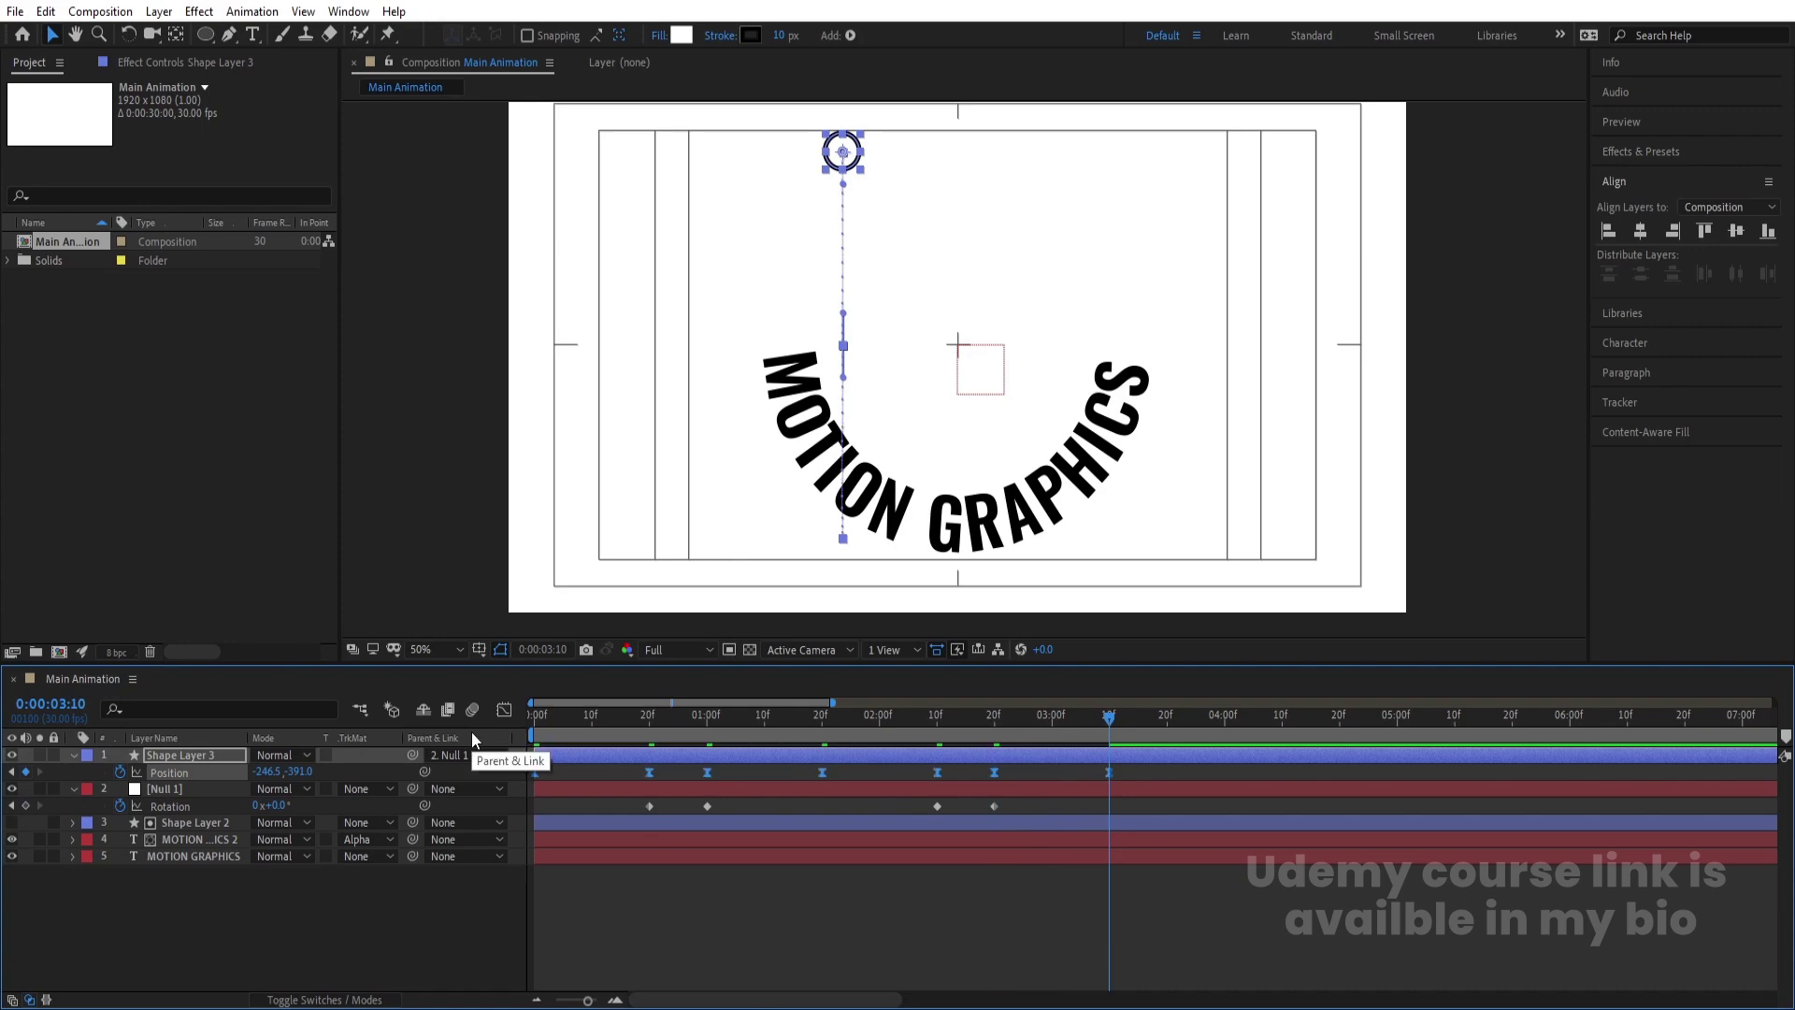
key(space)
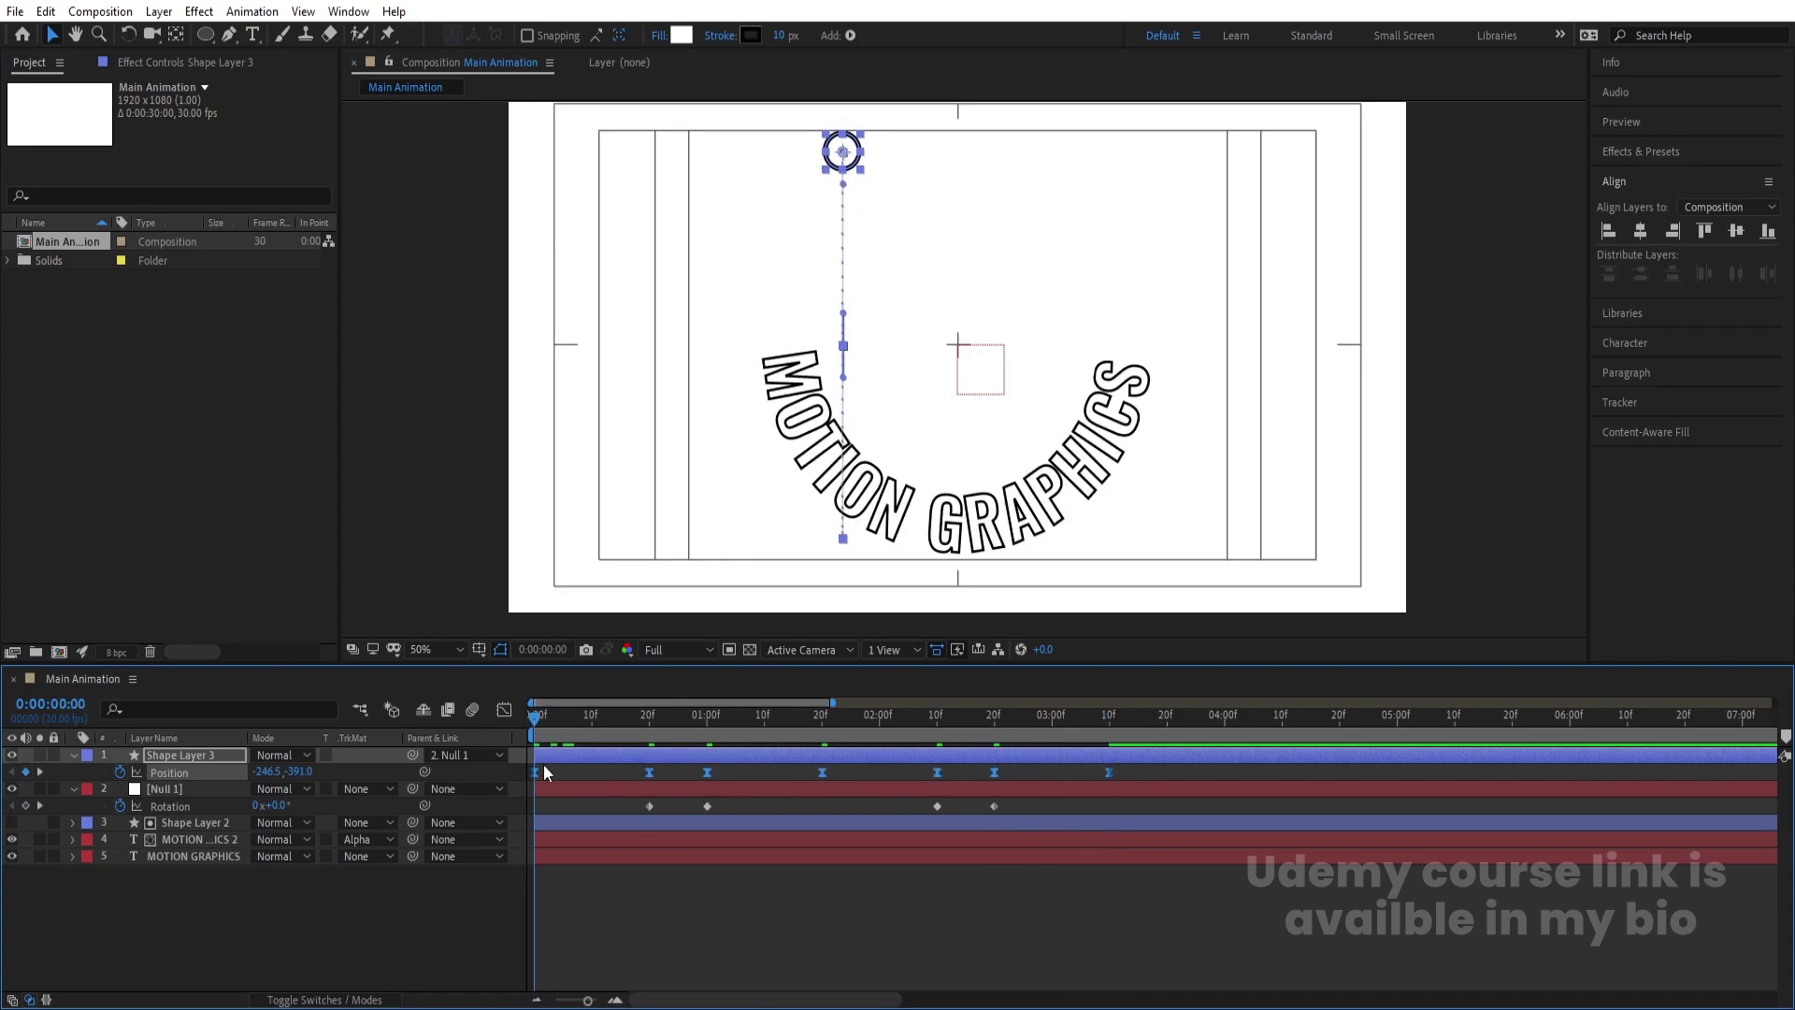
click(504, 710)
Select the Position keyframes in the speed graph and sharpen the first bounce.
drag(1126, 926, 521, 963)
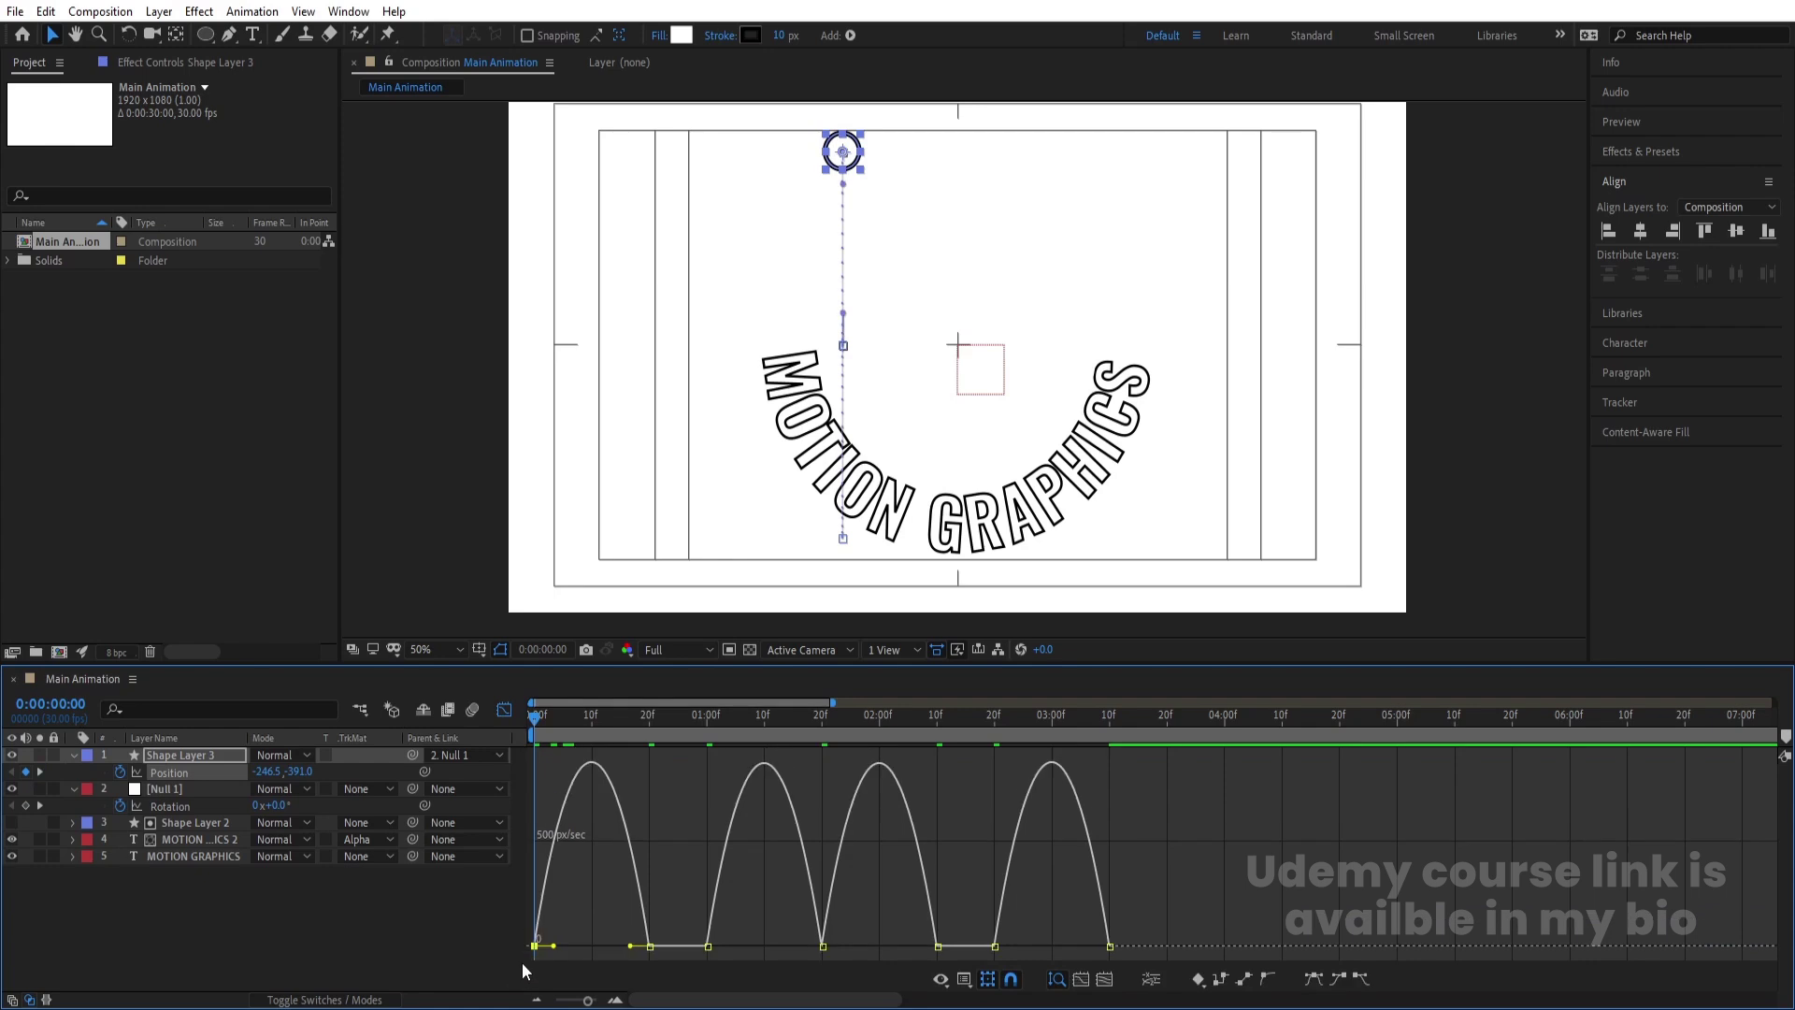
right_click(569, 905)
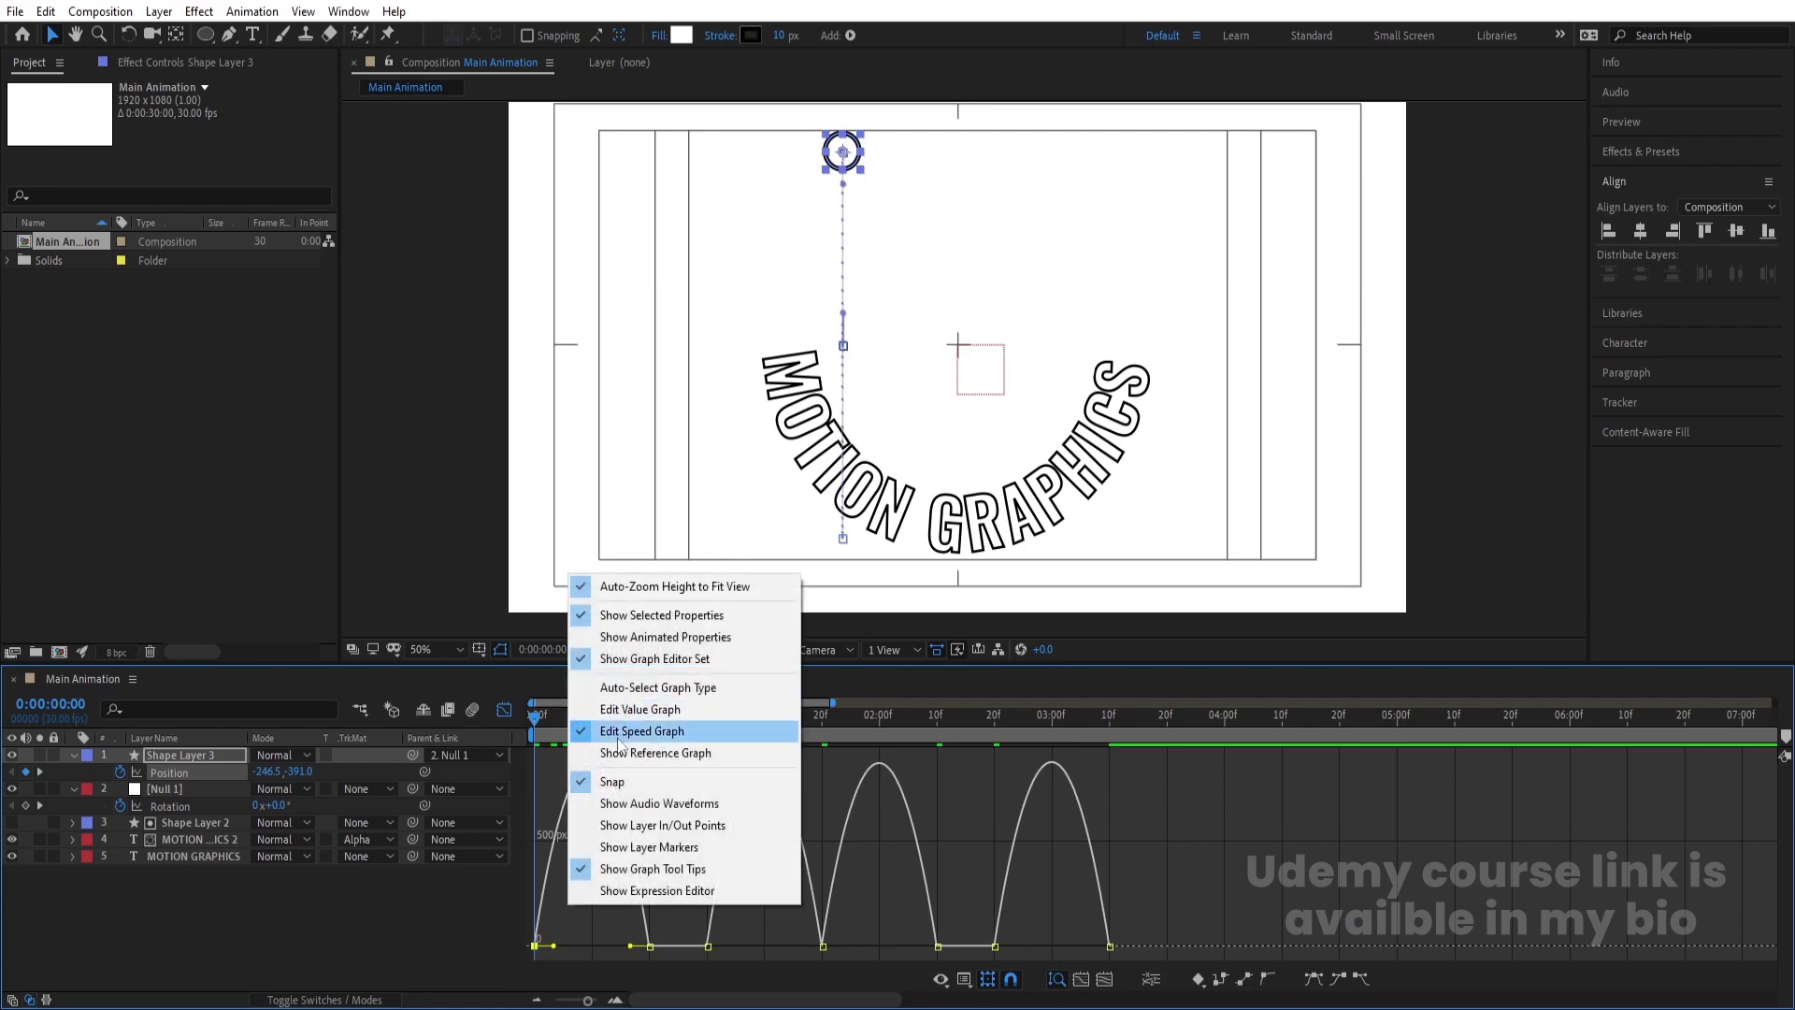
click(579, 903)
drag(579, 903, 649, 950)
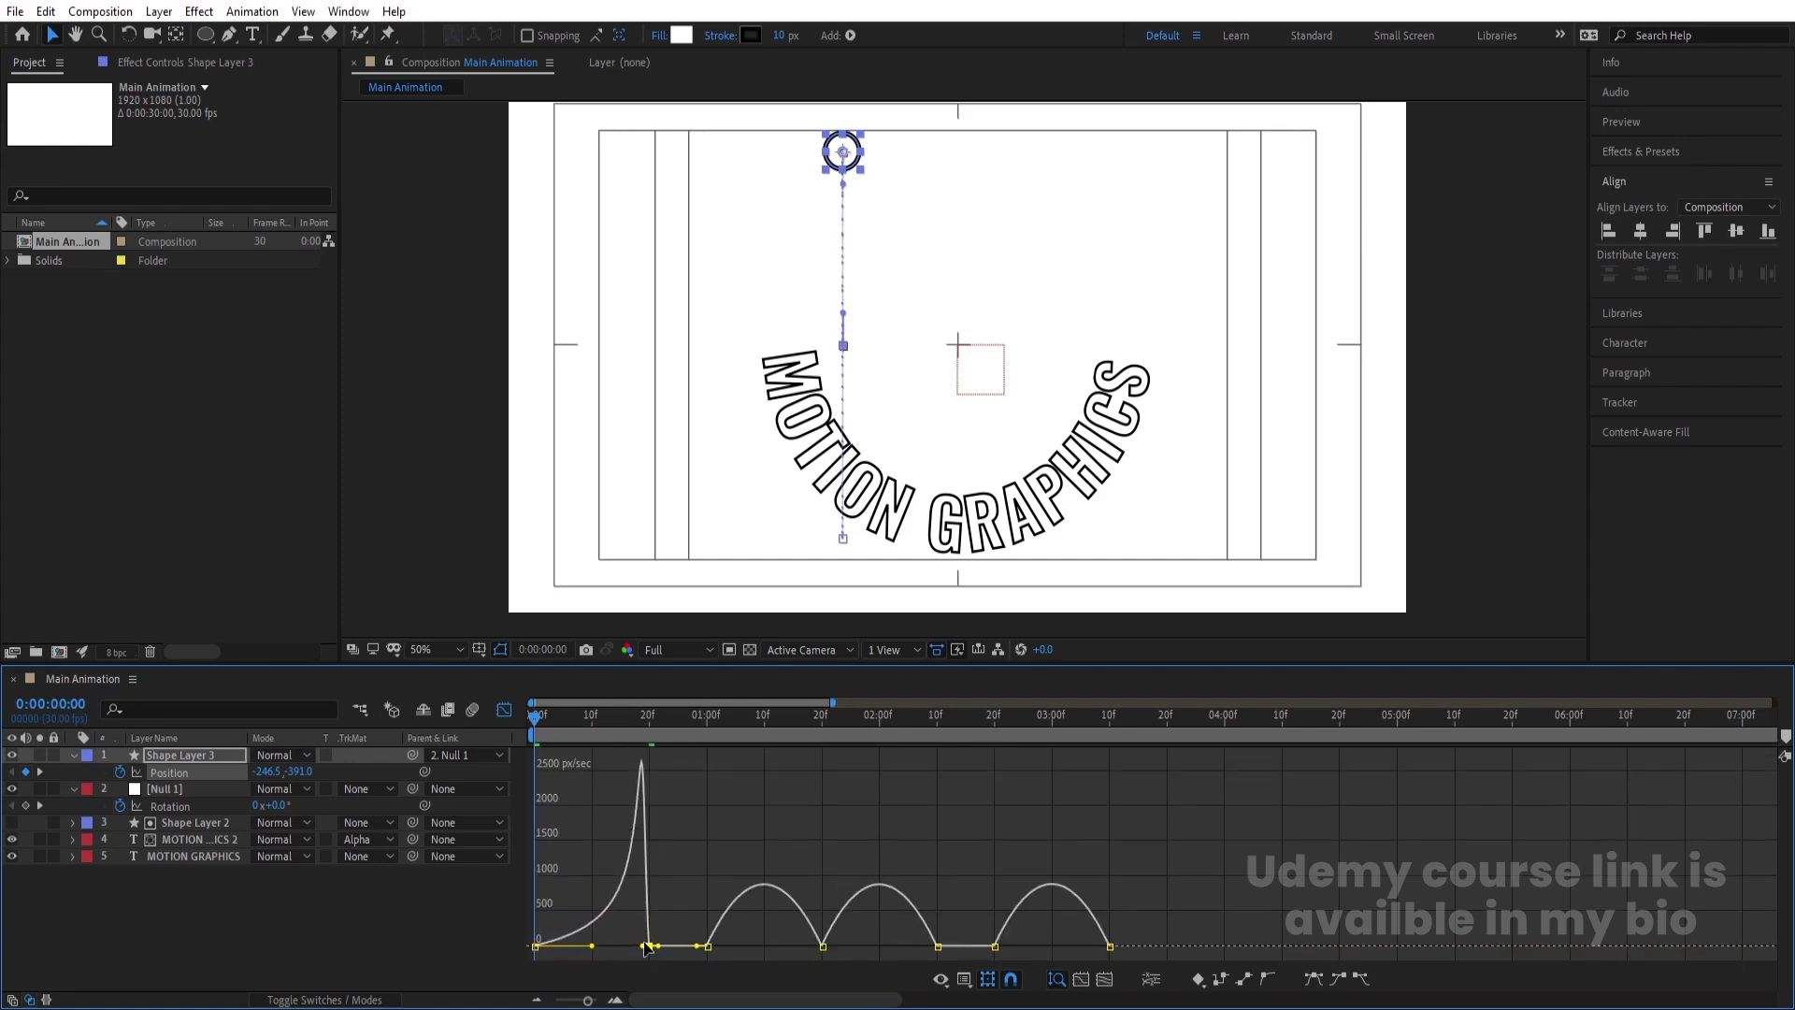
key(space)
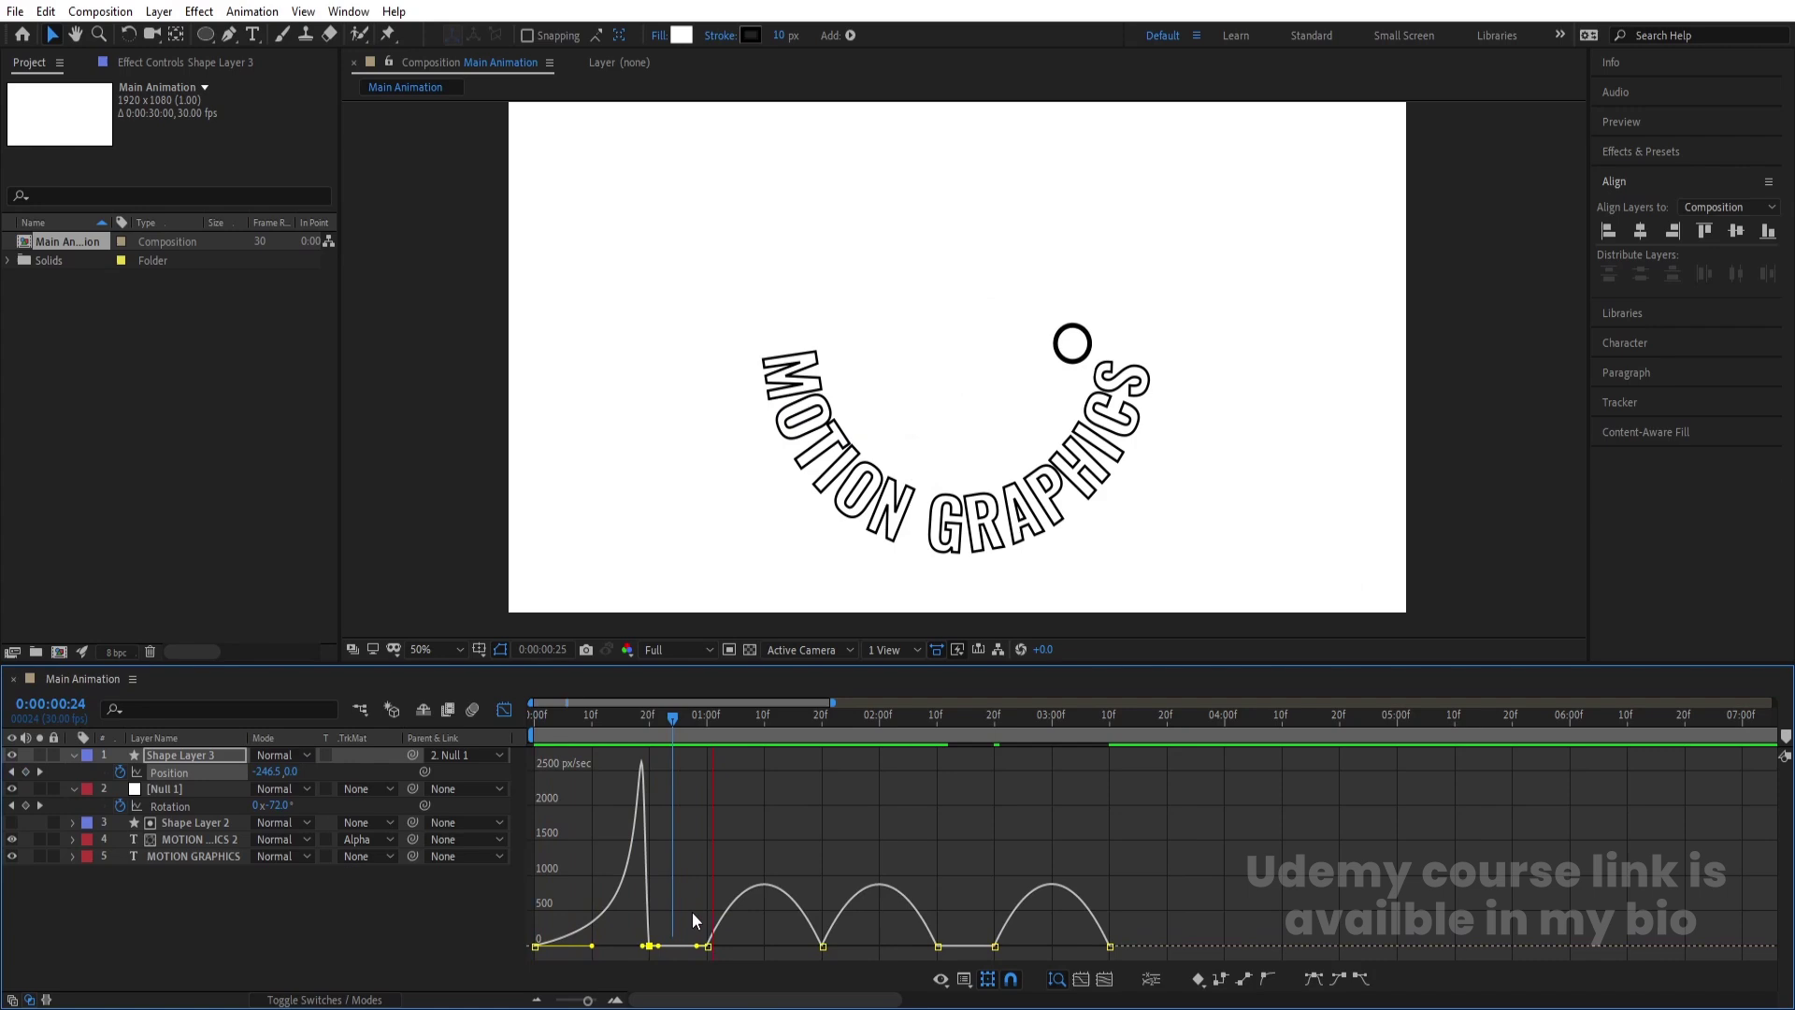
key(space)
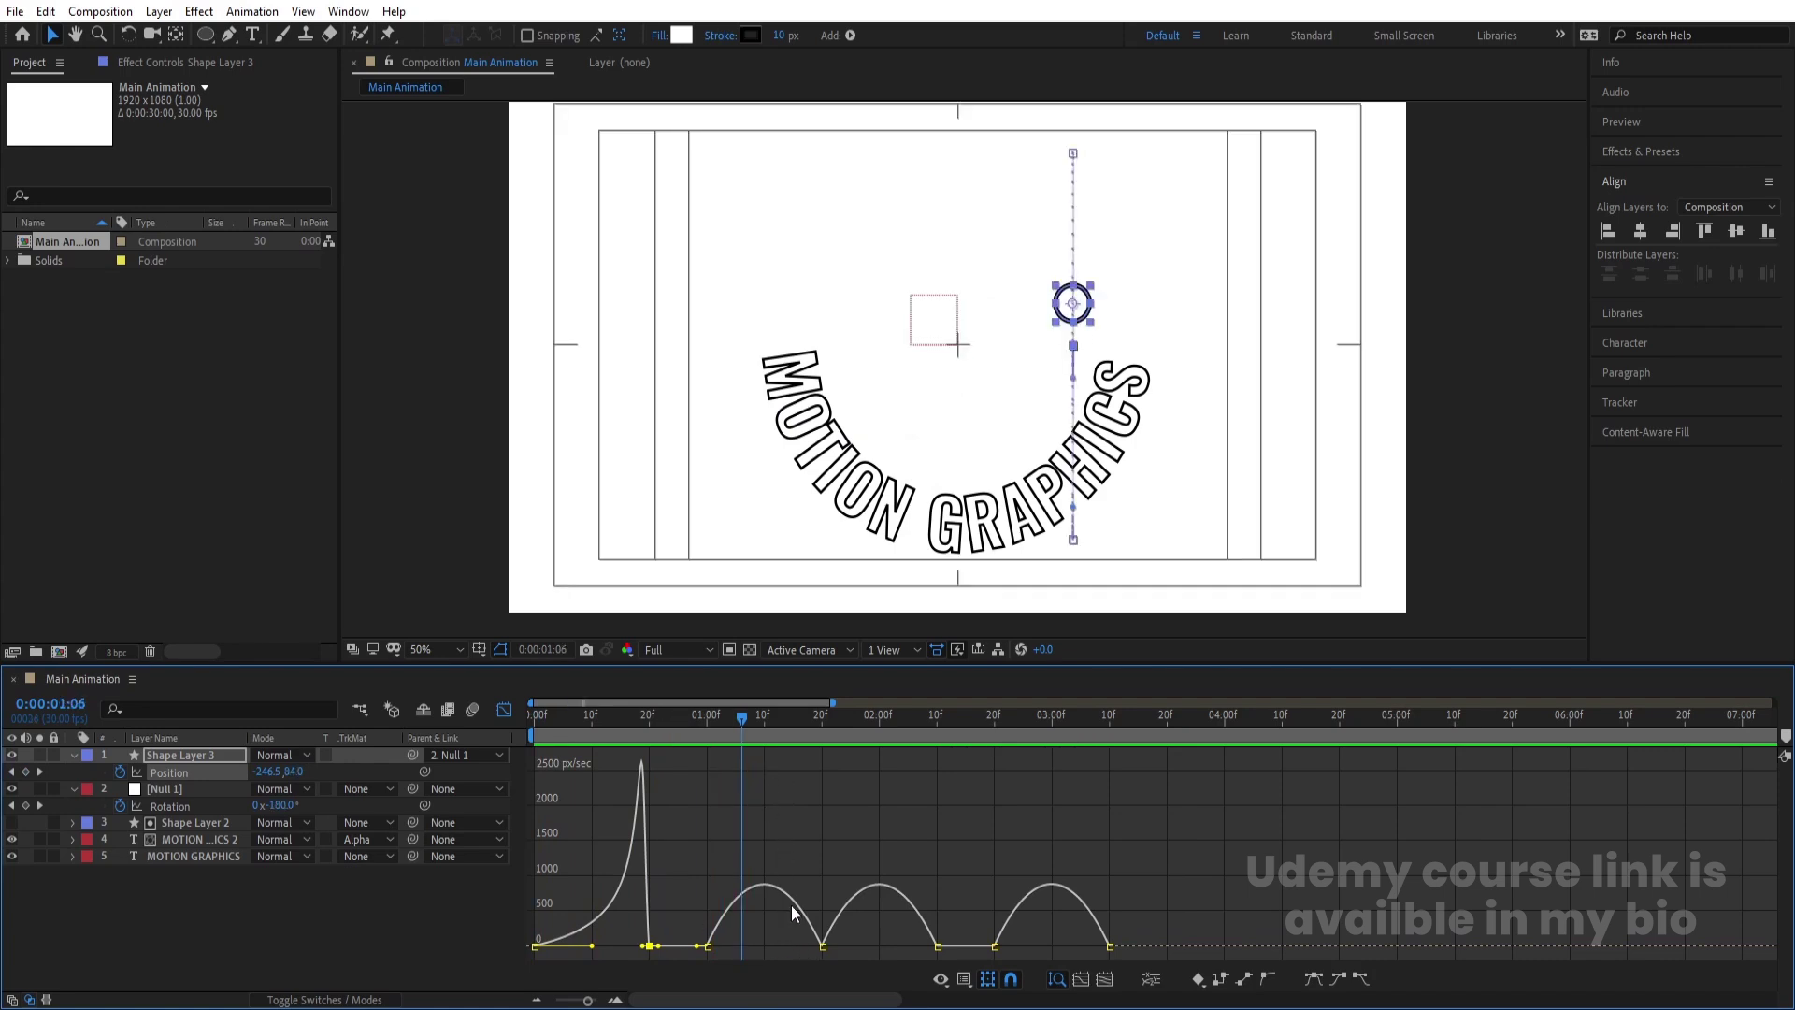
Reshape the influence handles at 1:20 and later keyframes into sharp speed spikes.
drag(790, 832, 912, 944)
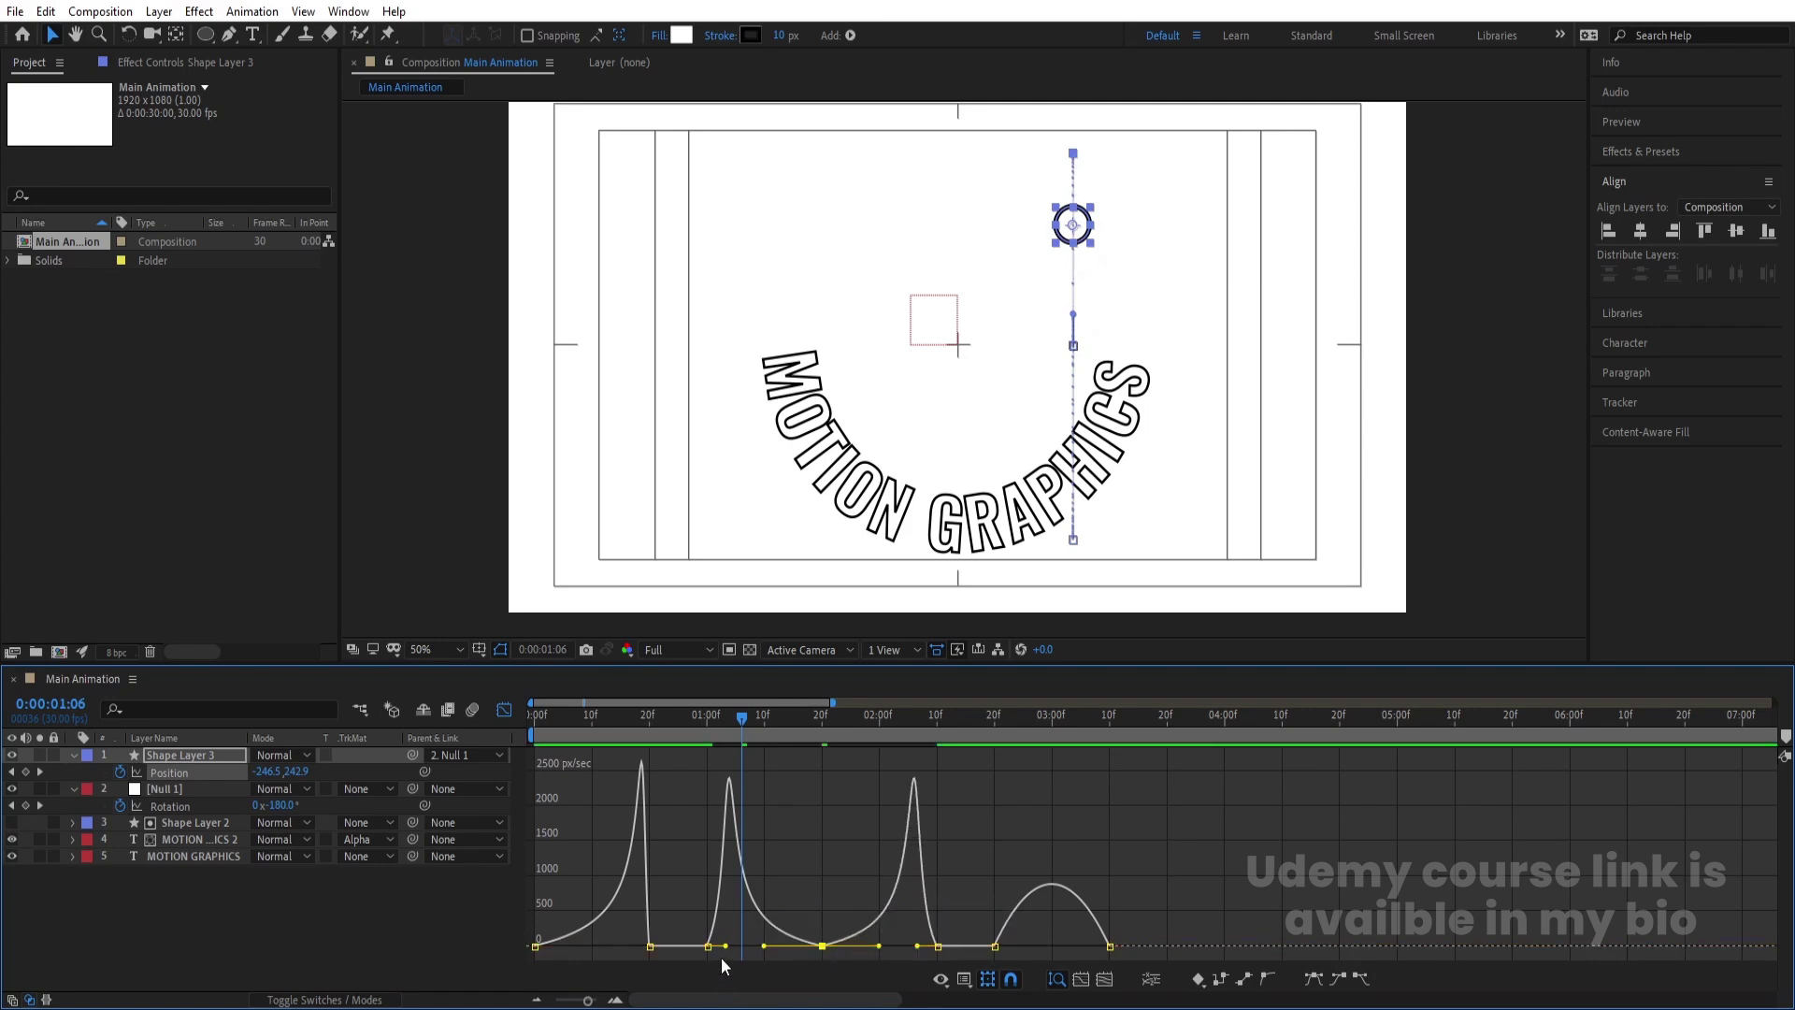
drag(731, 949, 715, 944)
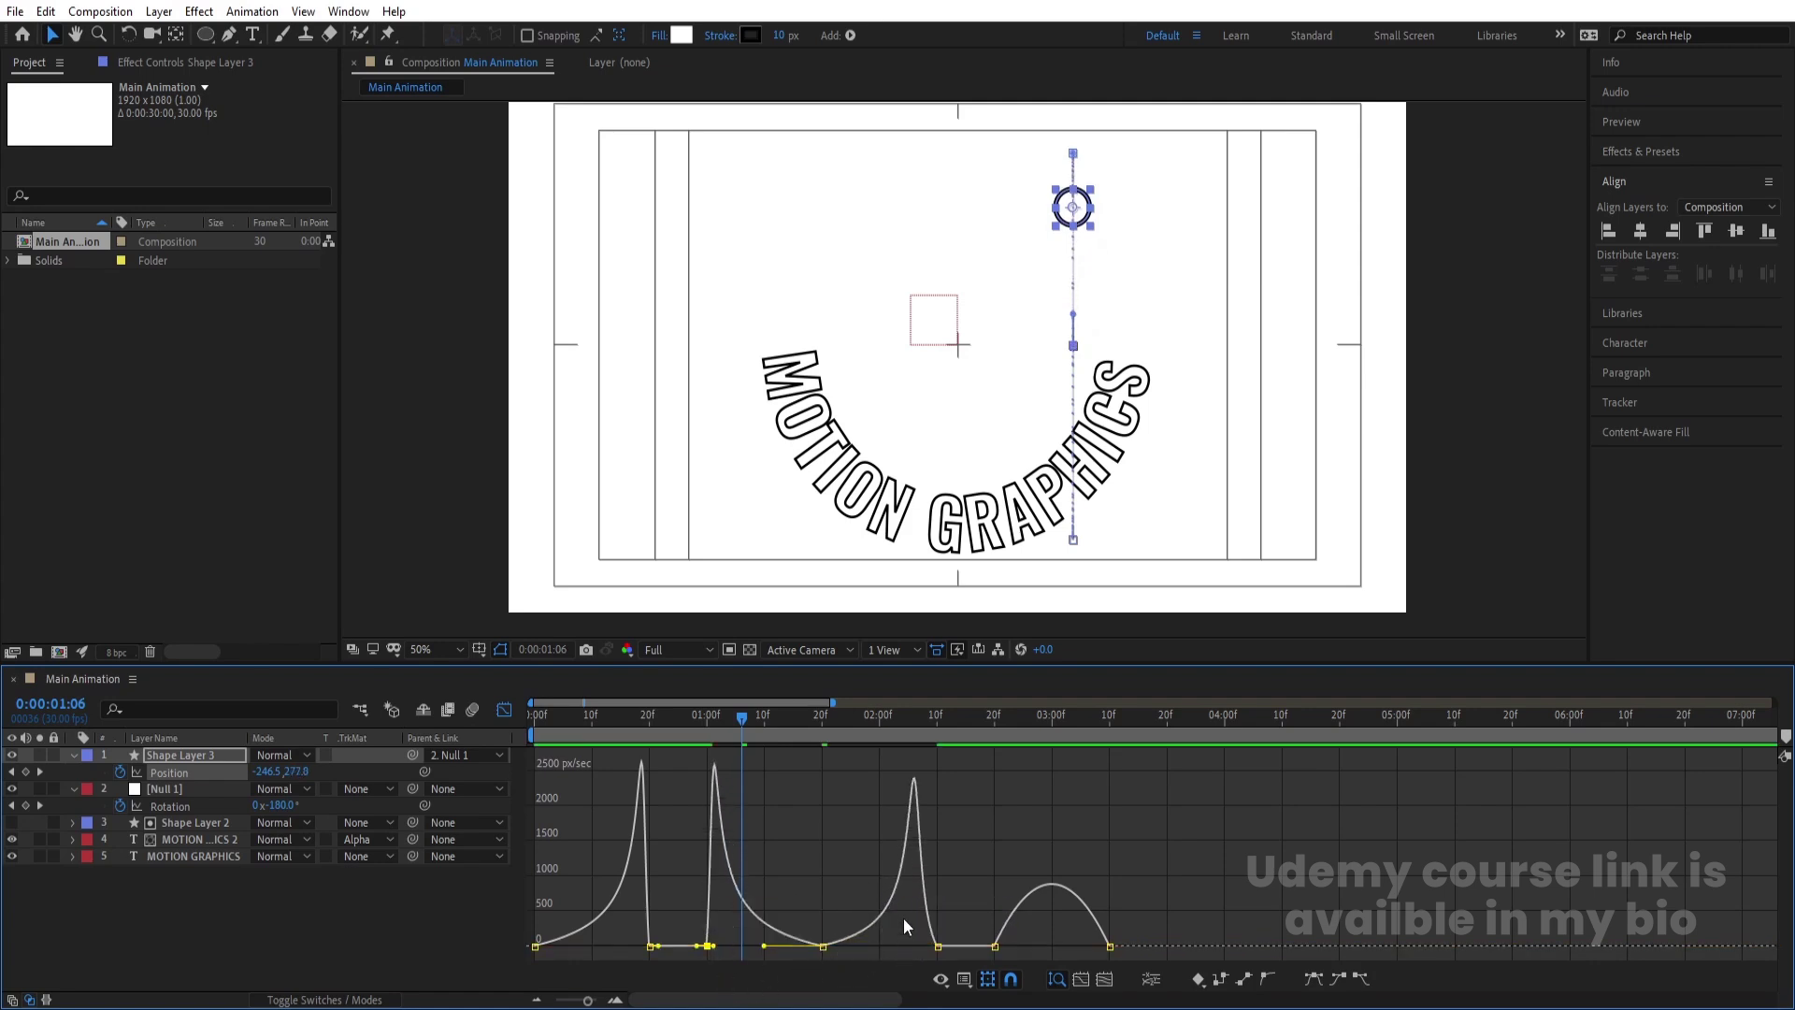
drag(956, 899, 928, 946)
key(space)
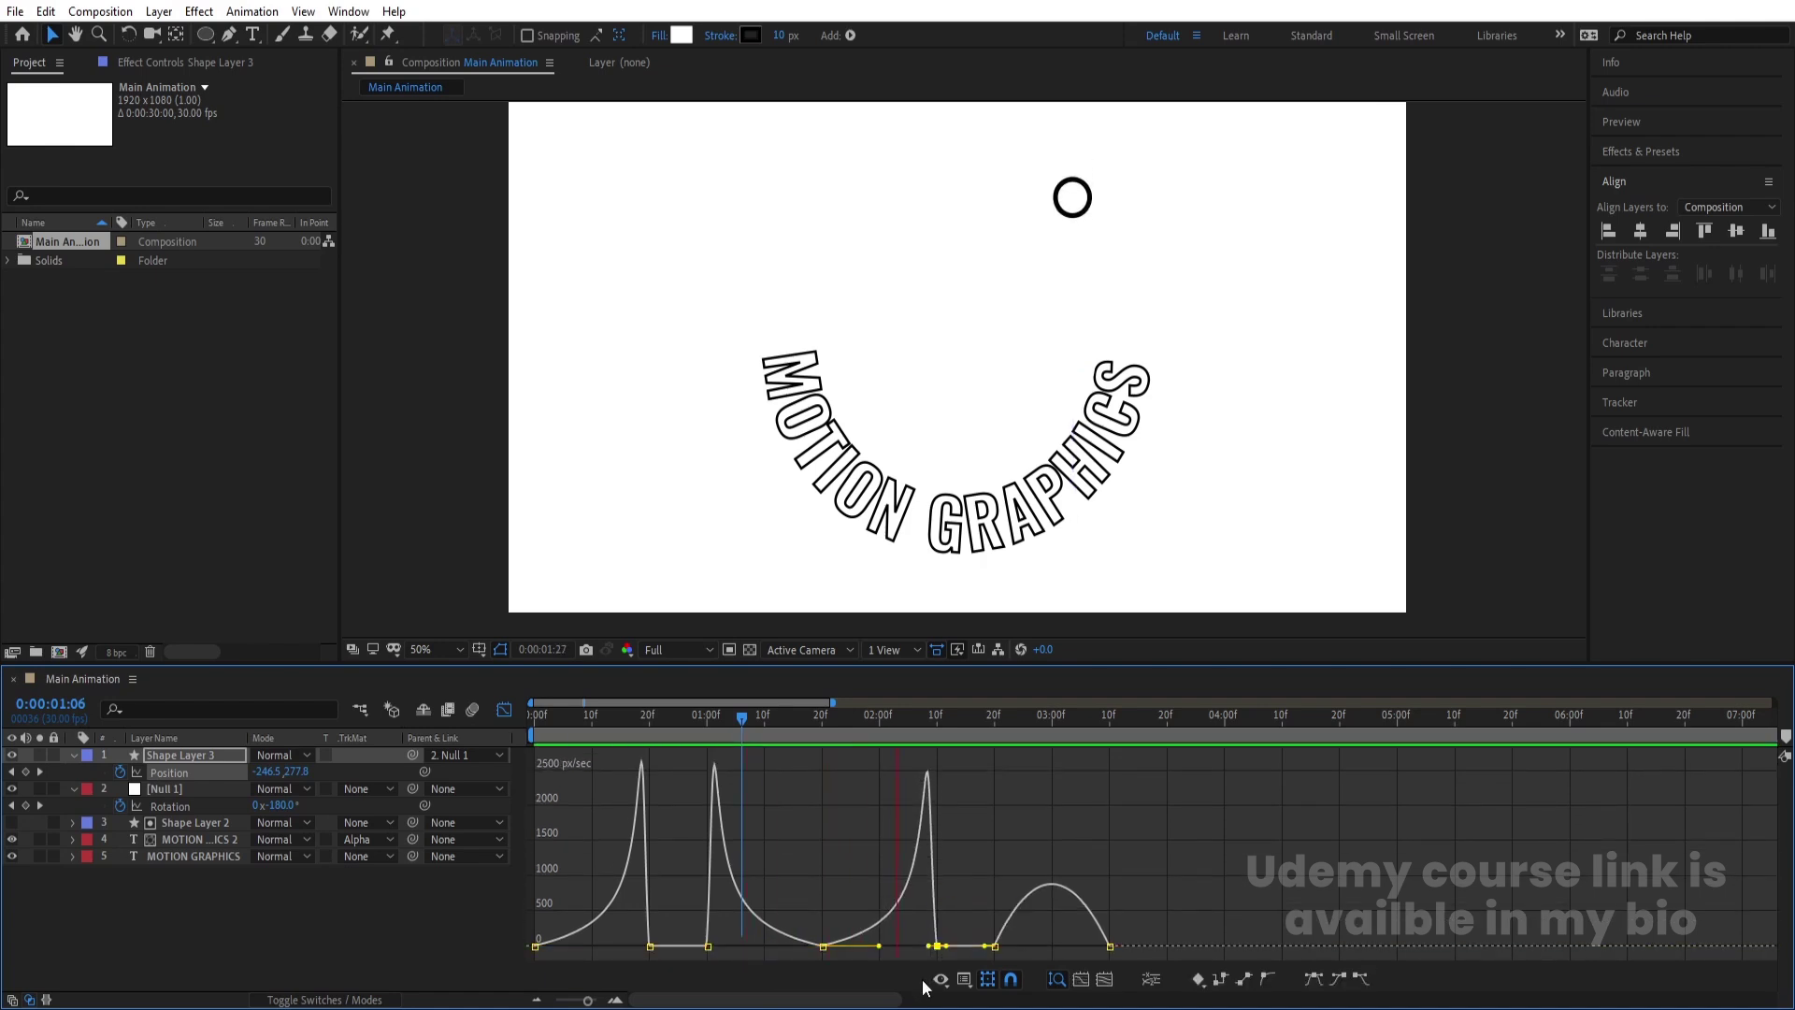
key(space)
drag(1146, 895, 1002, 946)
key(Home)
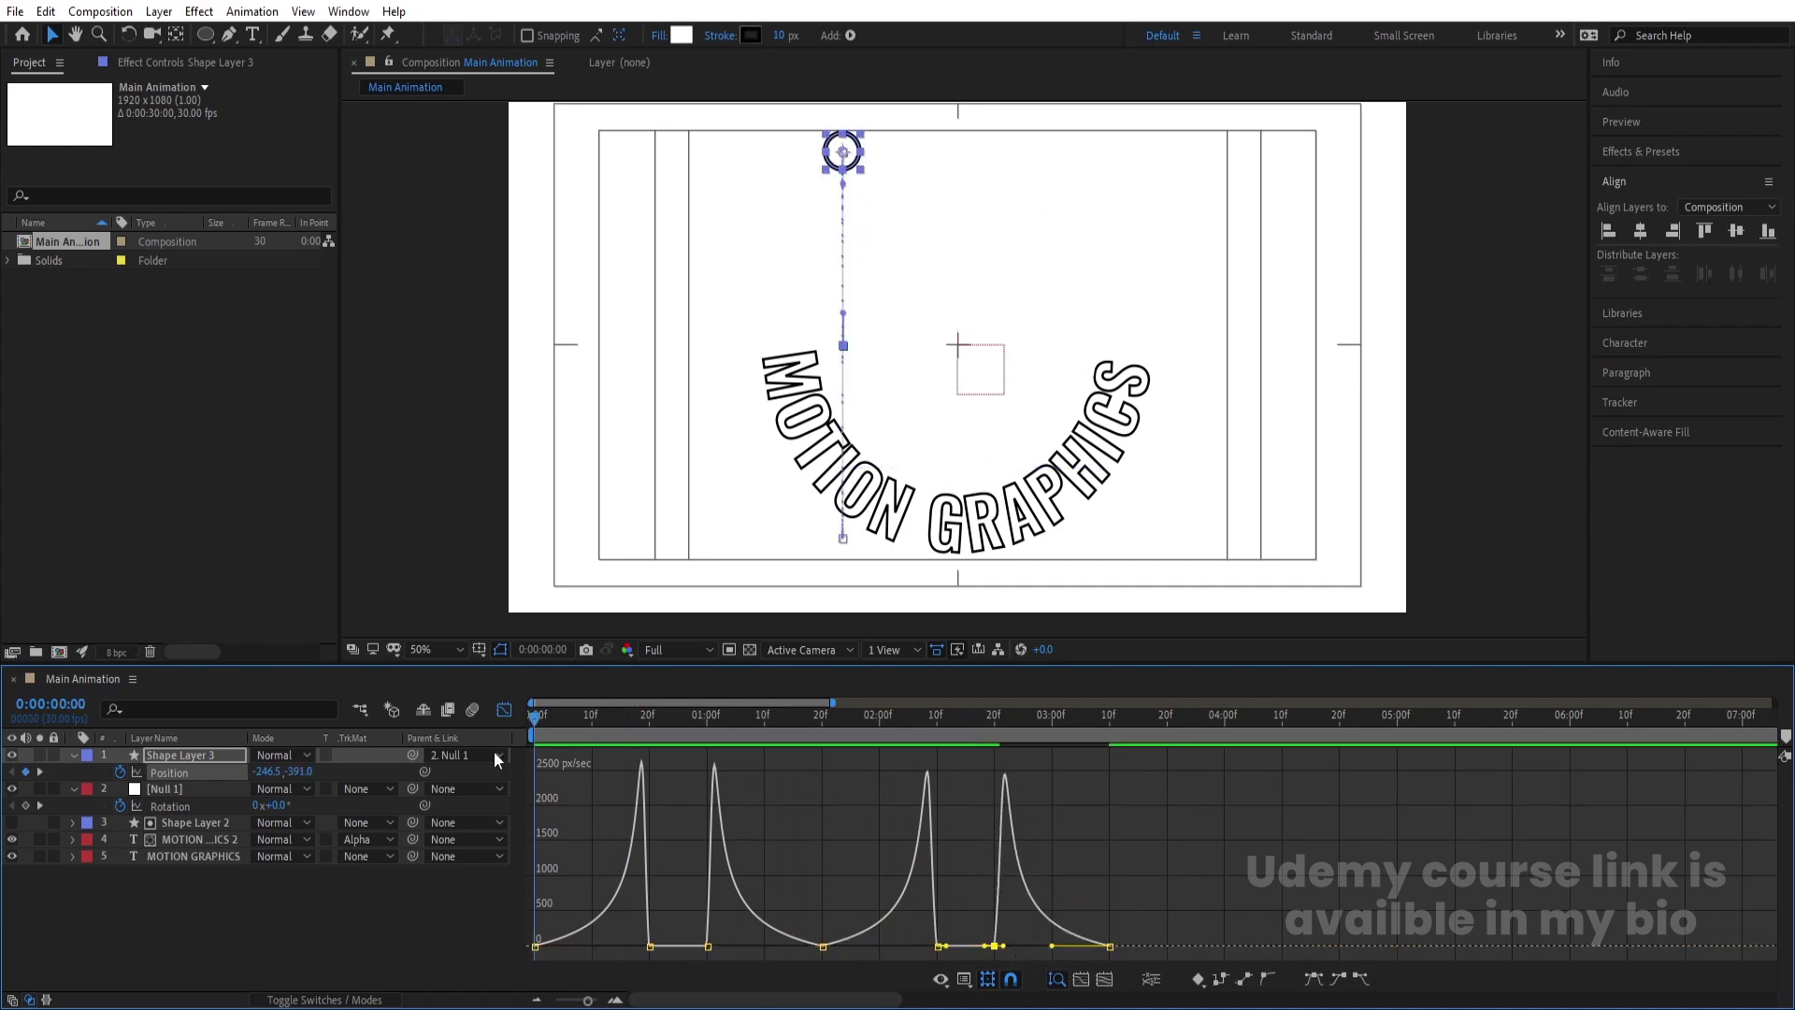
click(504, 710)
key(space)
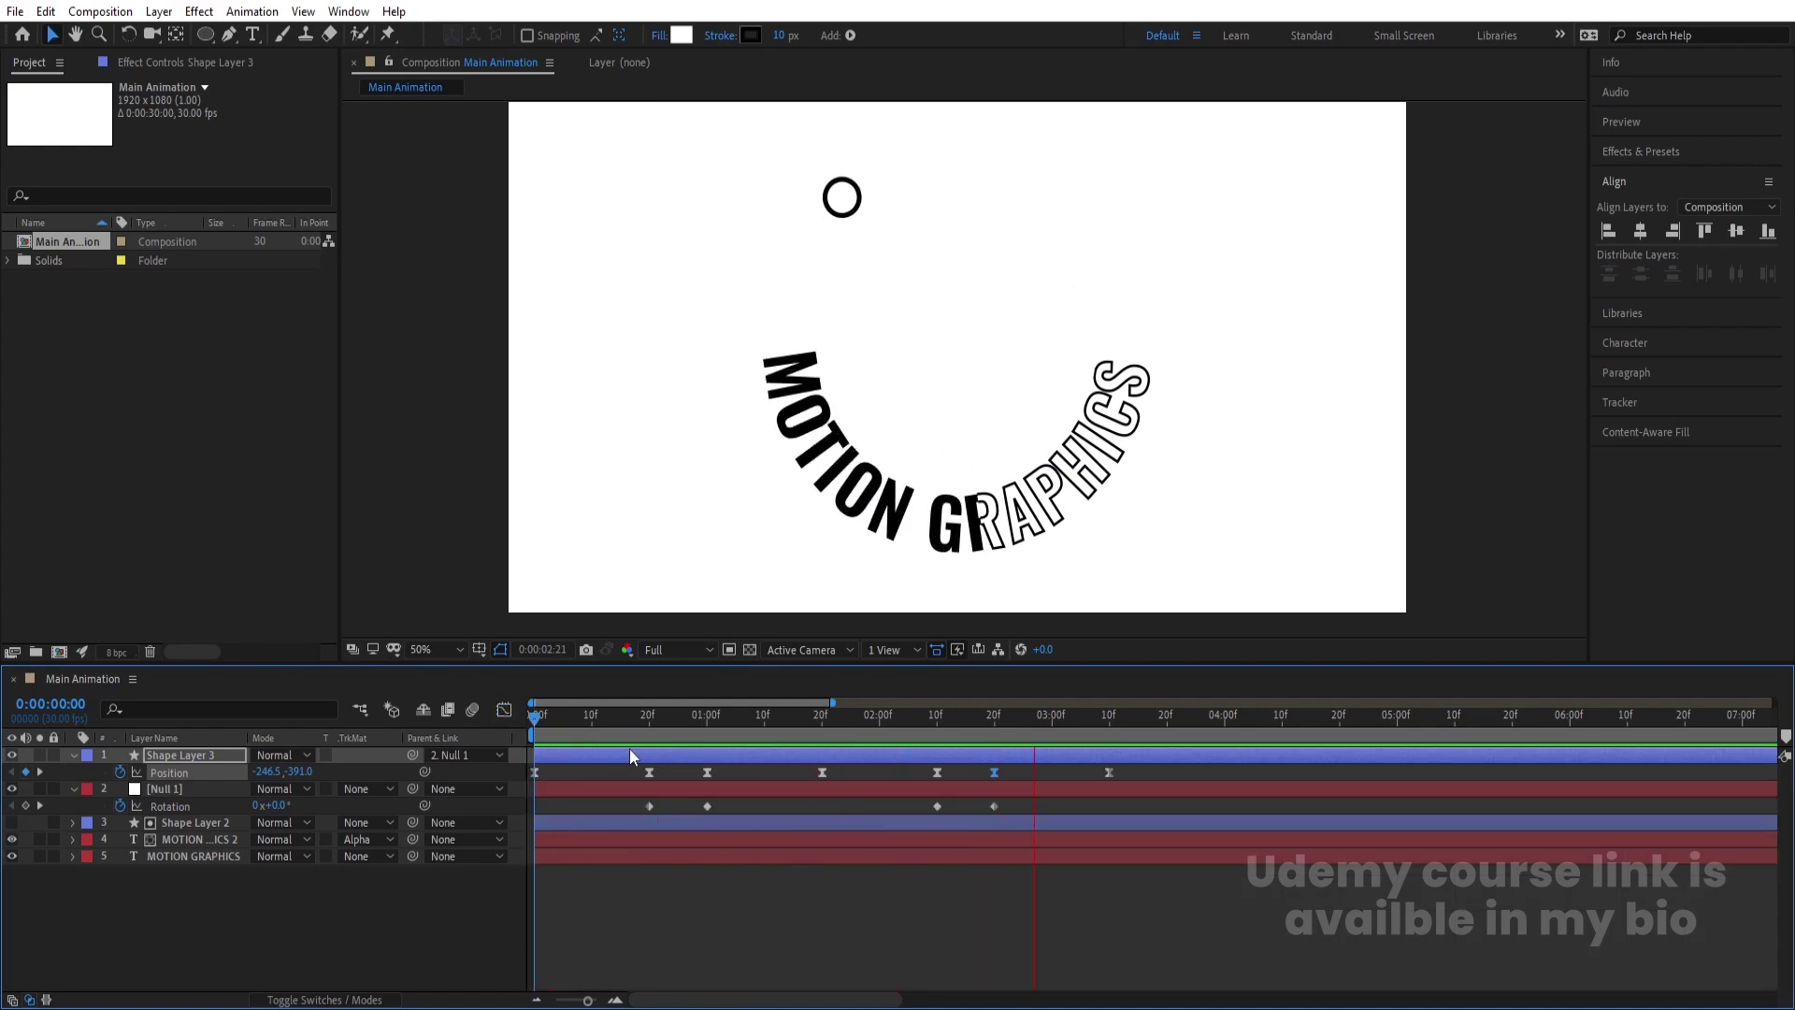
key(space)
key(j)
key(j)
key(j)
key(j)
key(j)
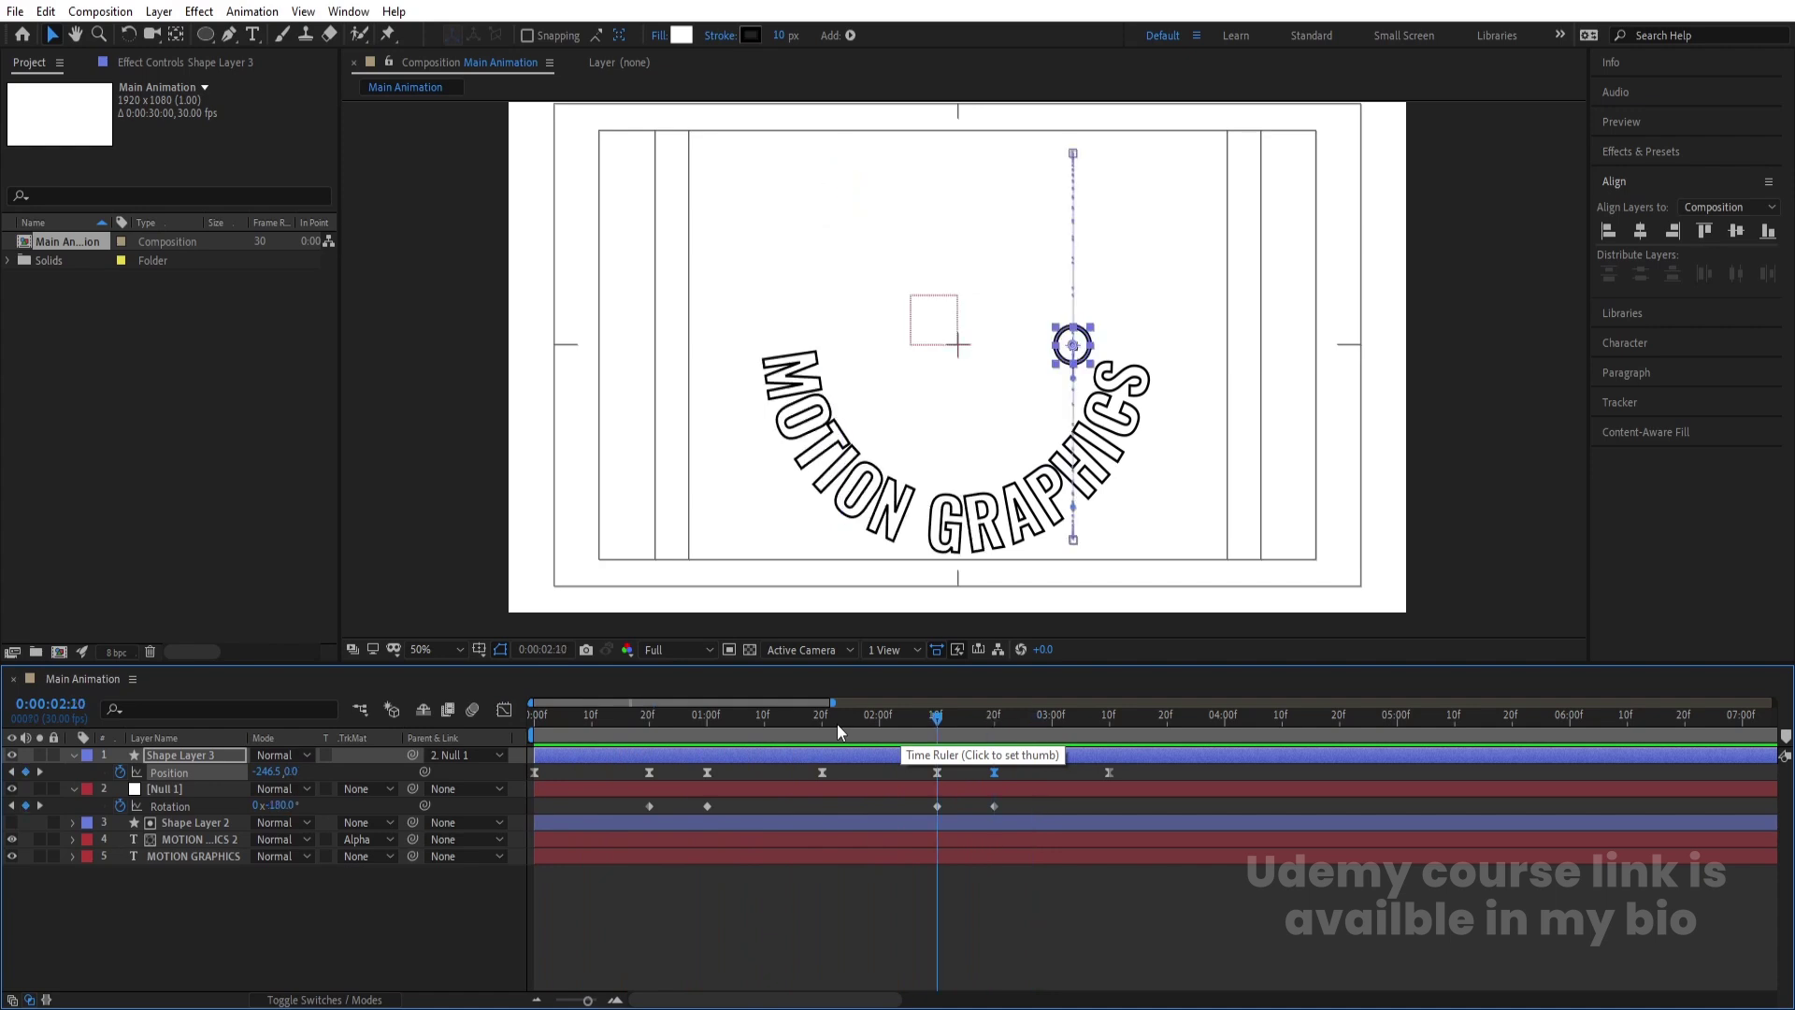
Shift Shape Layer 2's End keyframes earlier, with the second at about 1:00, and preview.
click(187, 823)
key(u)
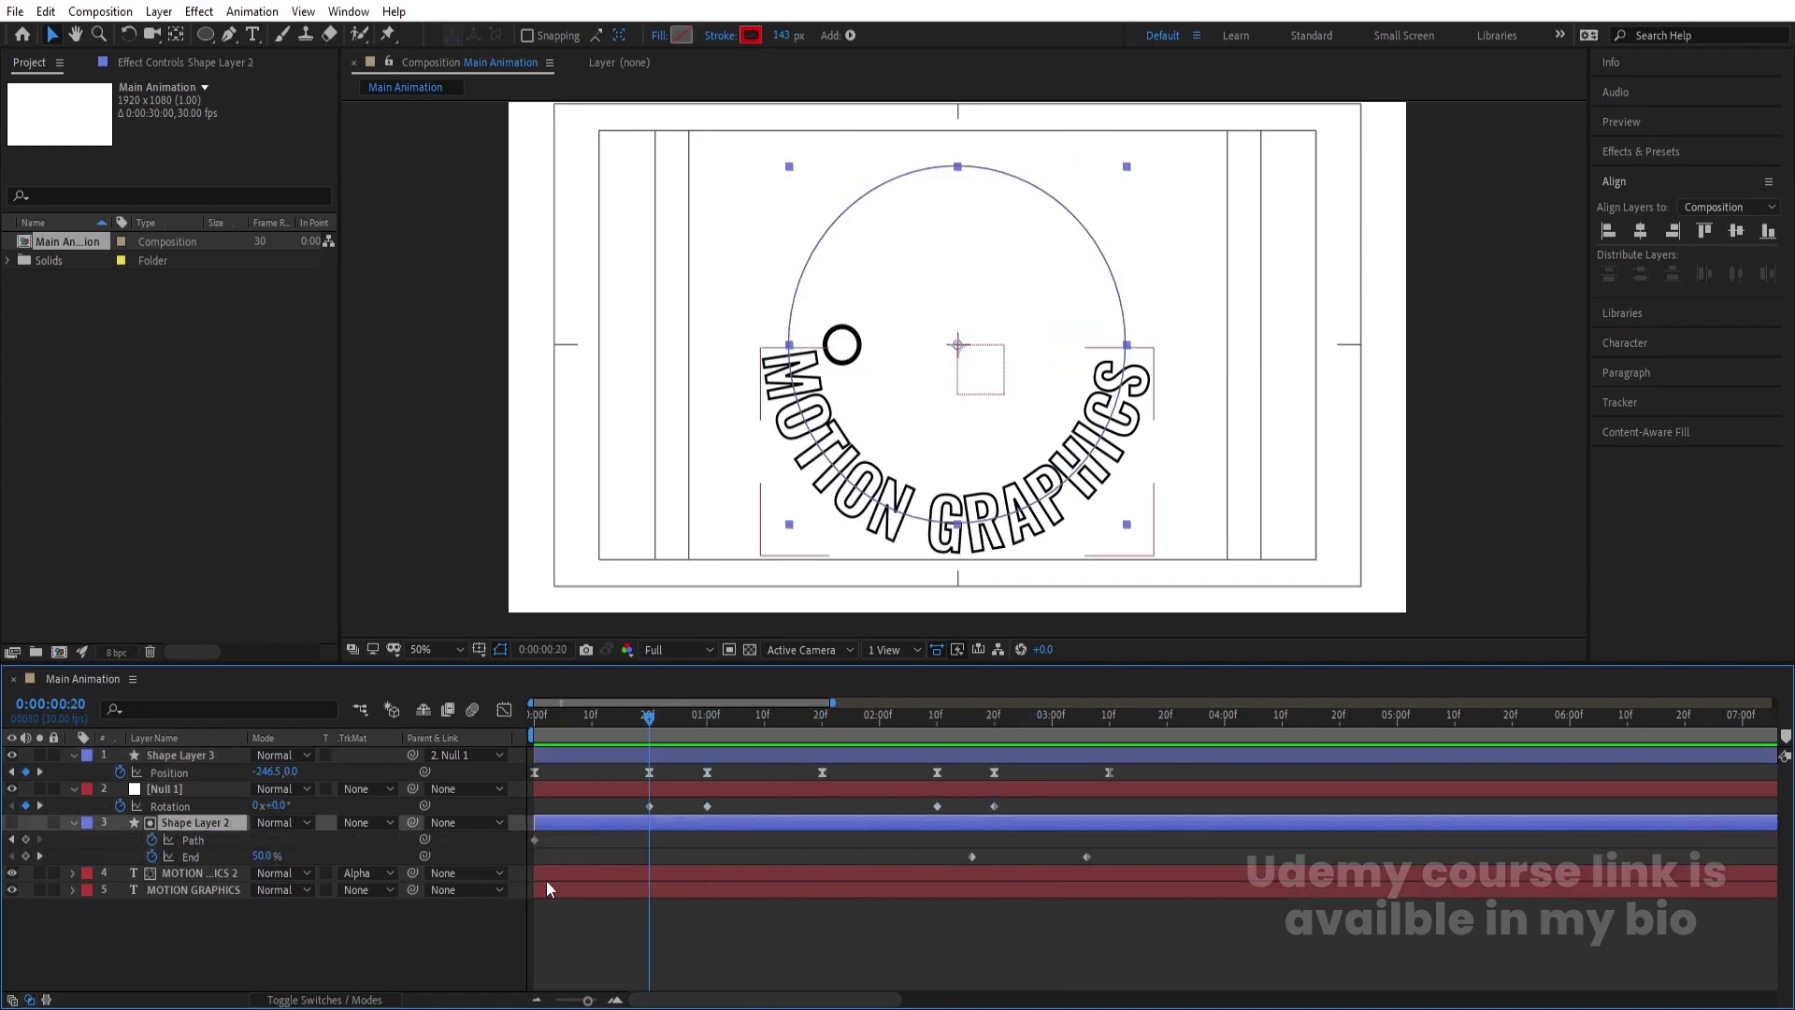
drag(924, 844, 1131, 868)
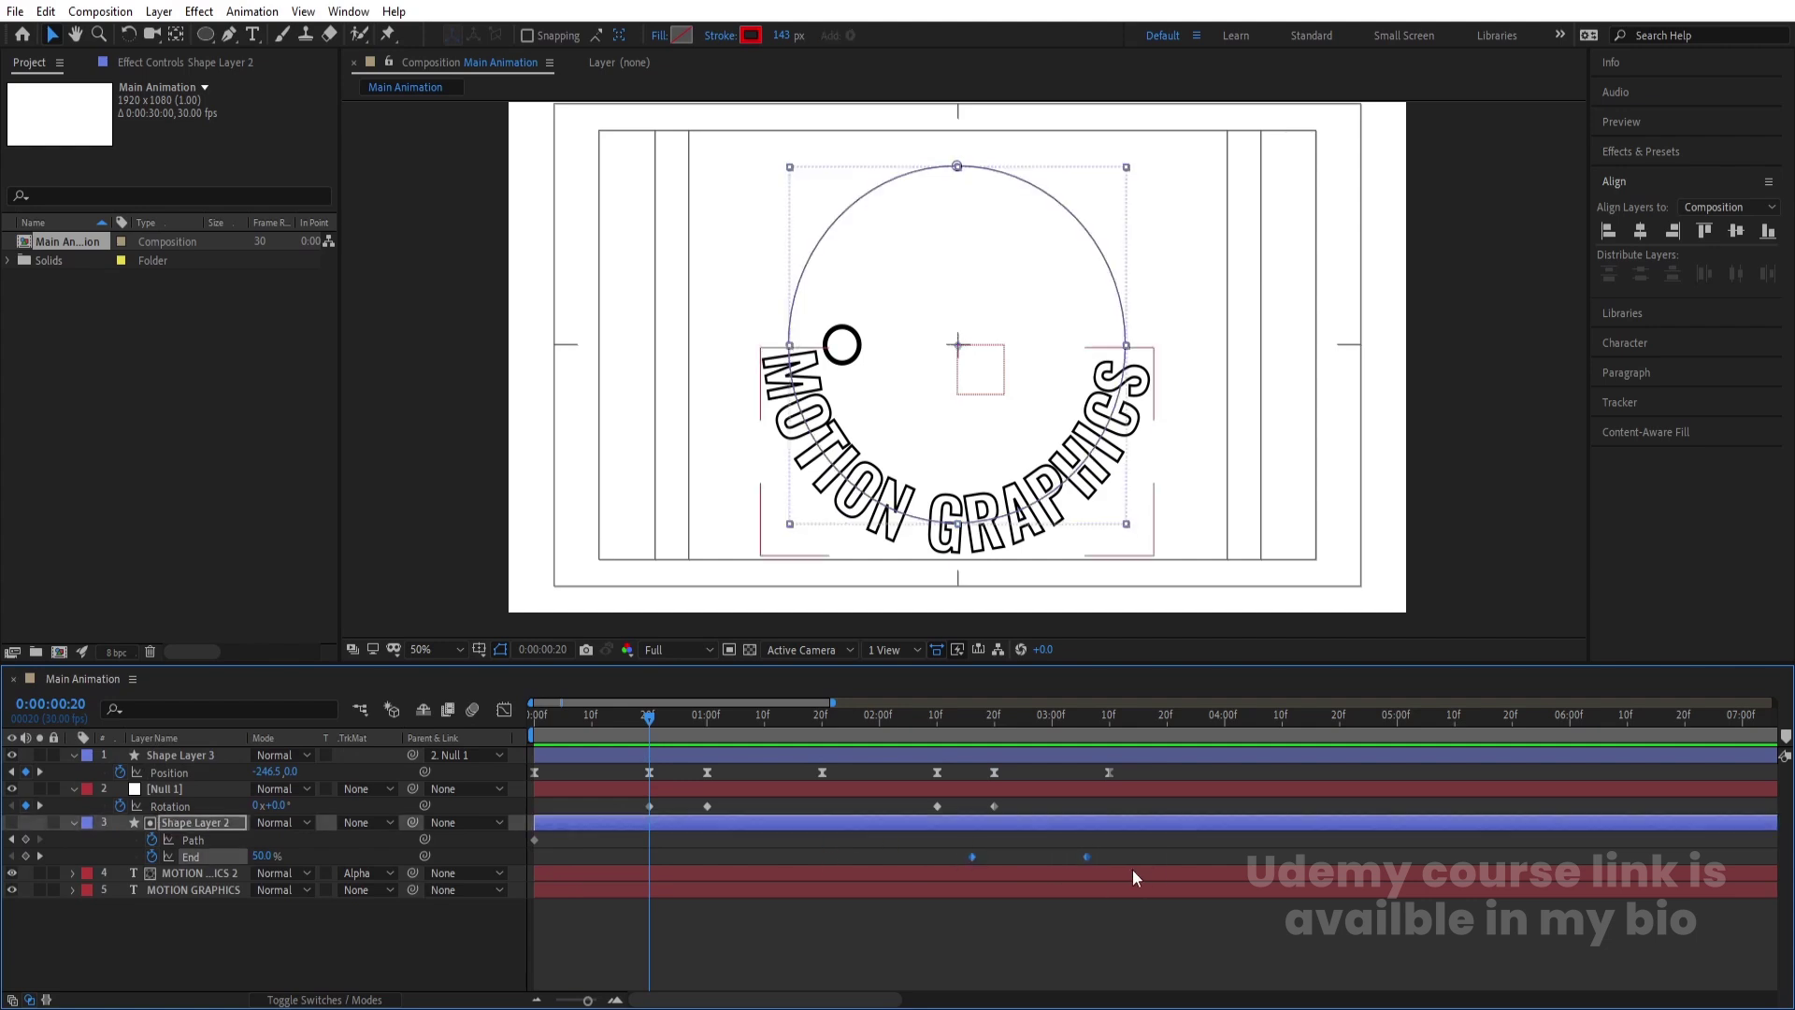
drag(973, 855, 649, 849)
click(732, 858)
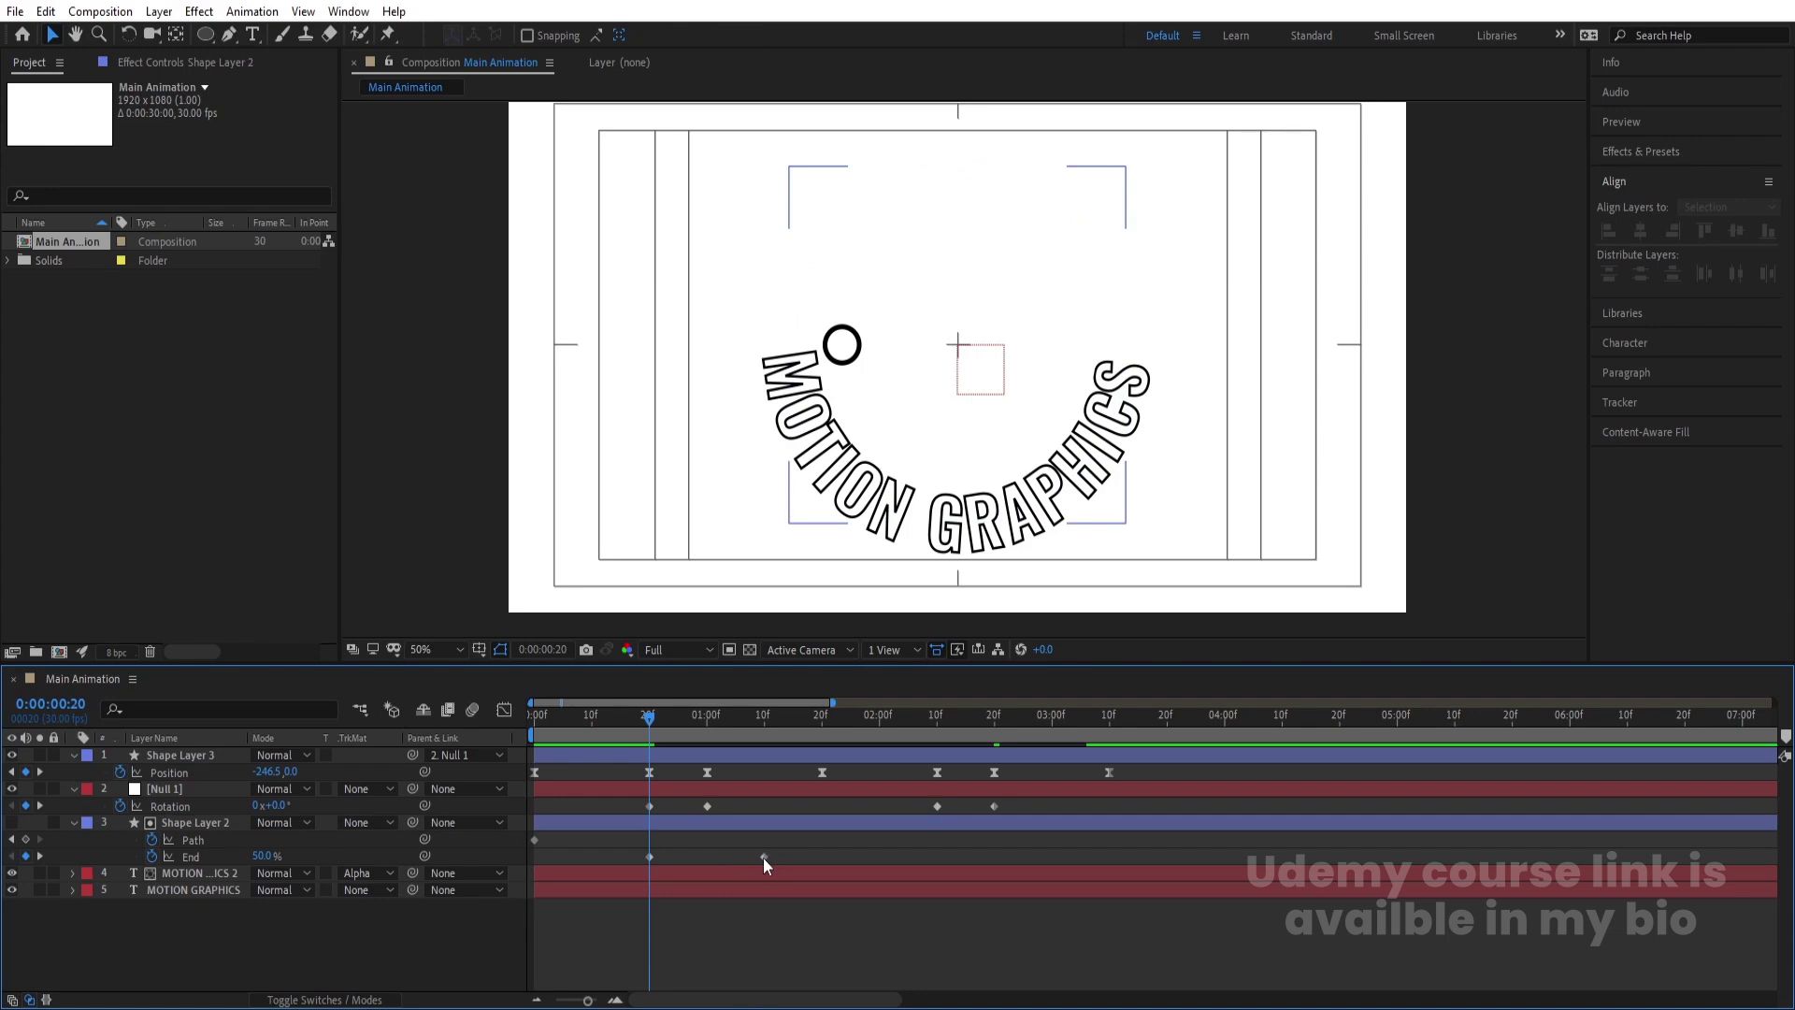
drag(763, 857, 726, 866)
key(space)
key(space)
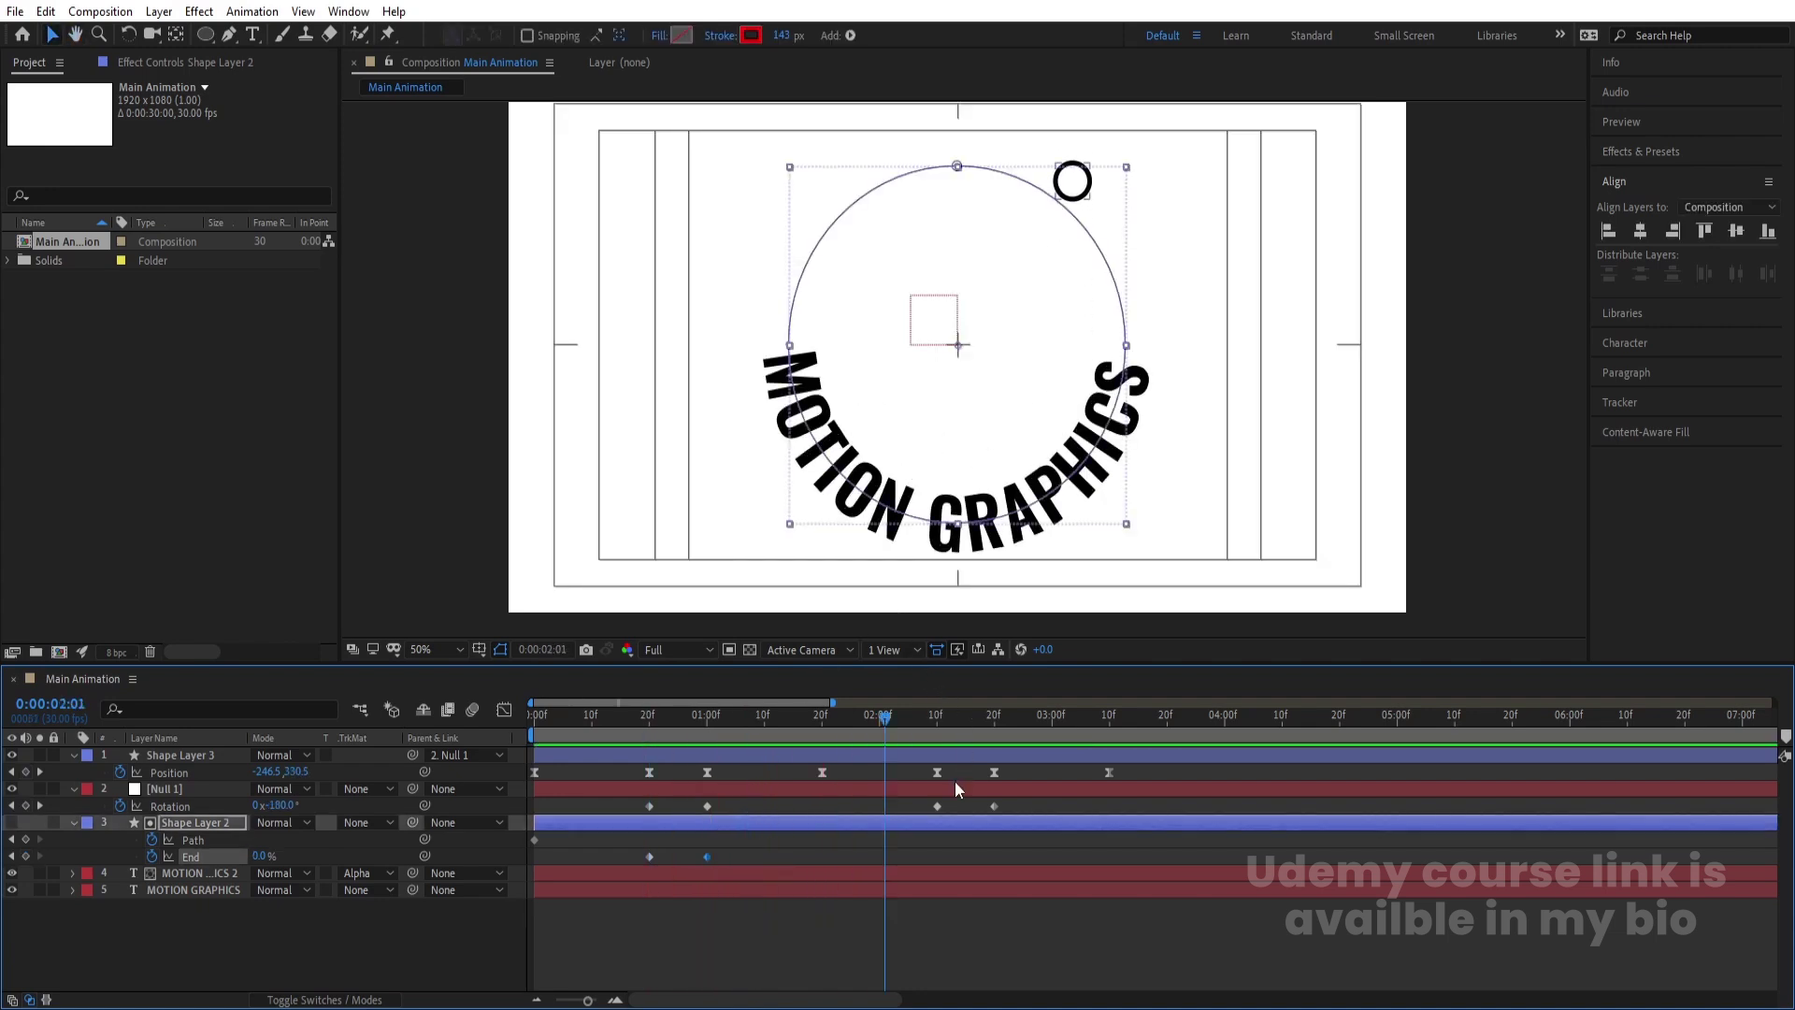
Paste a copy of the End keyframes at 0:00:02:10 and time-reverse the pasted pair.
key(k)
drag(733, 847, 637, 862)
key(ctrl+c)
key(ctrl+v)
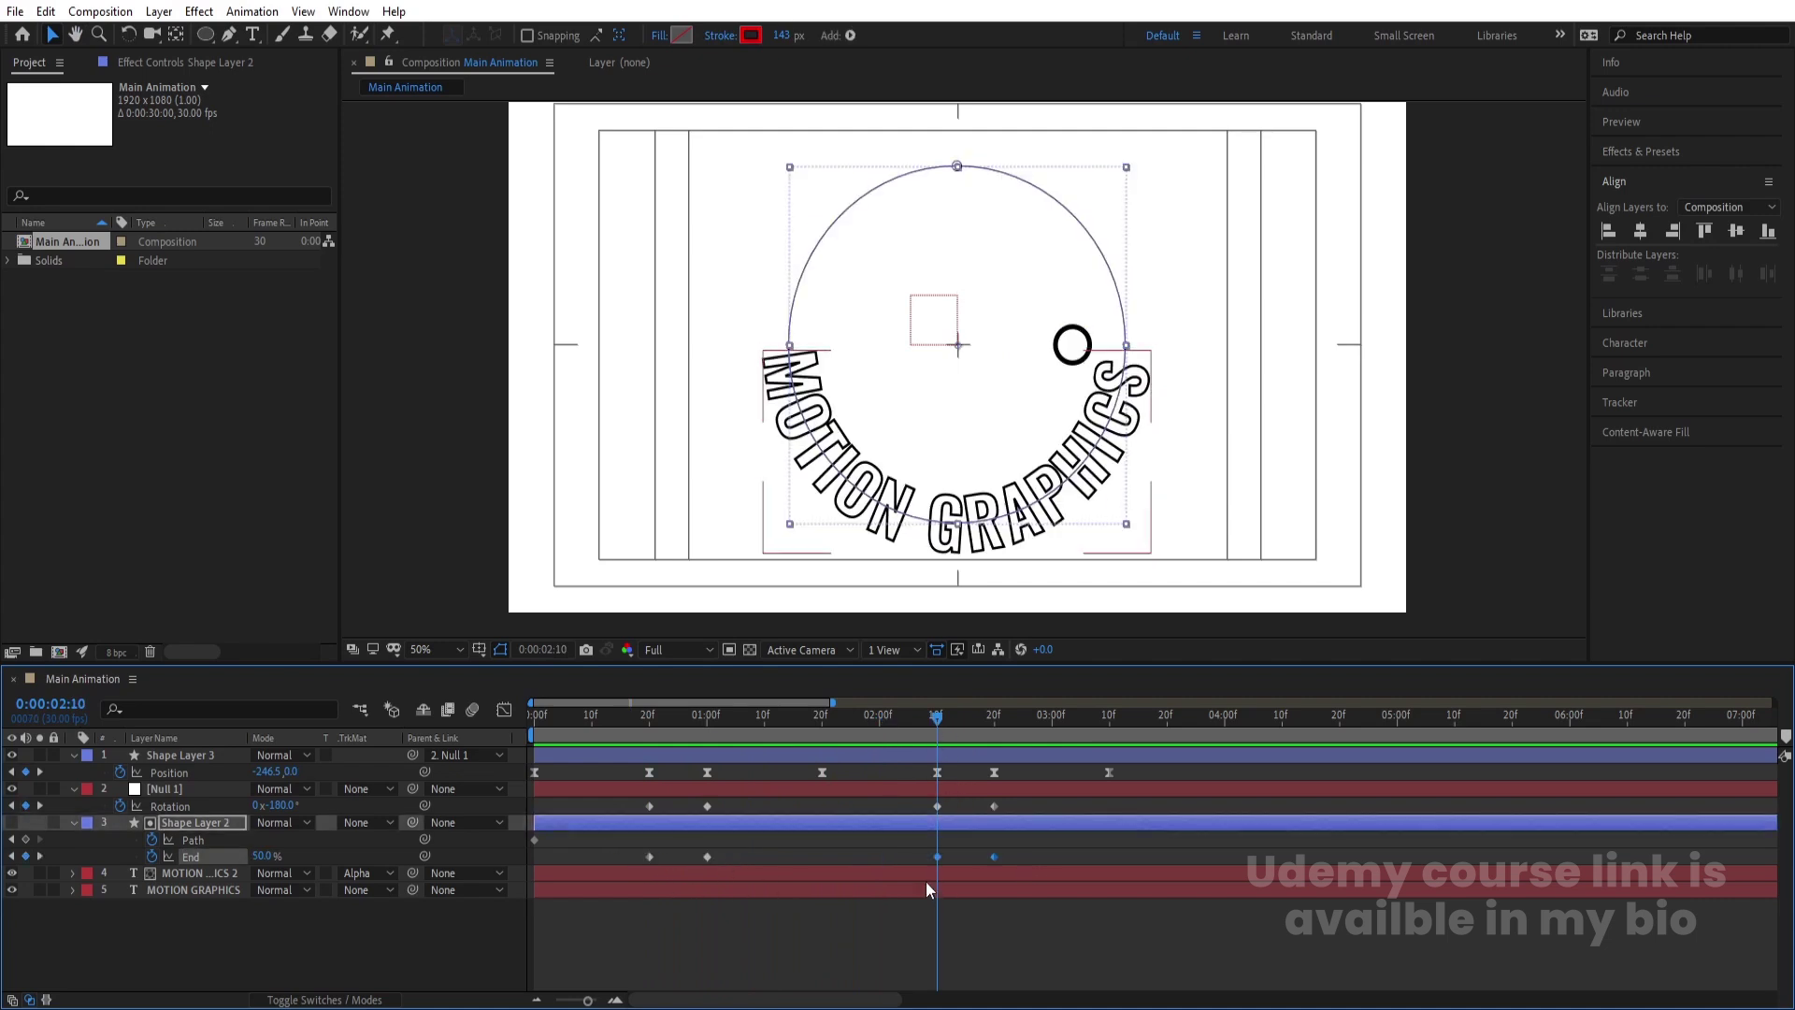
right_click(934, 856)
mouse_move(966, 844)
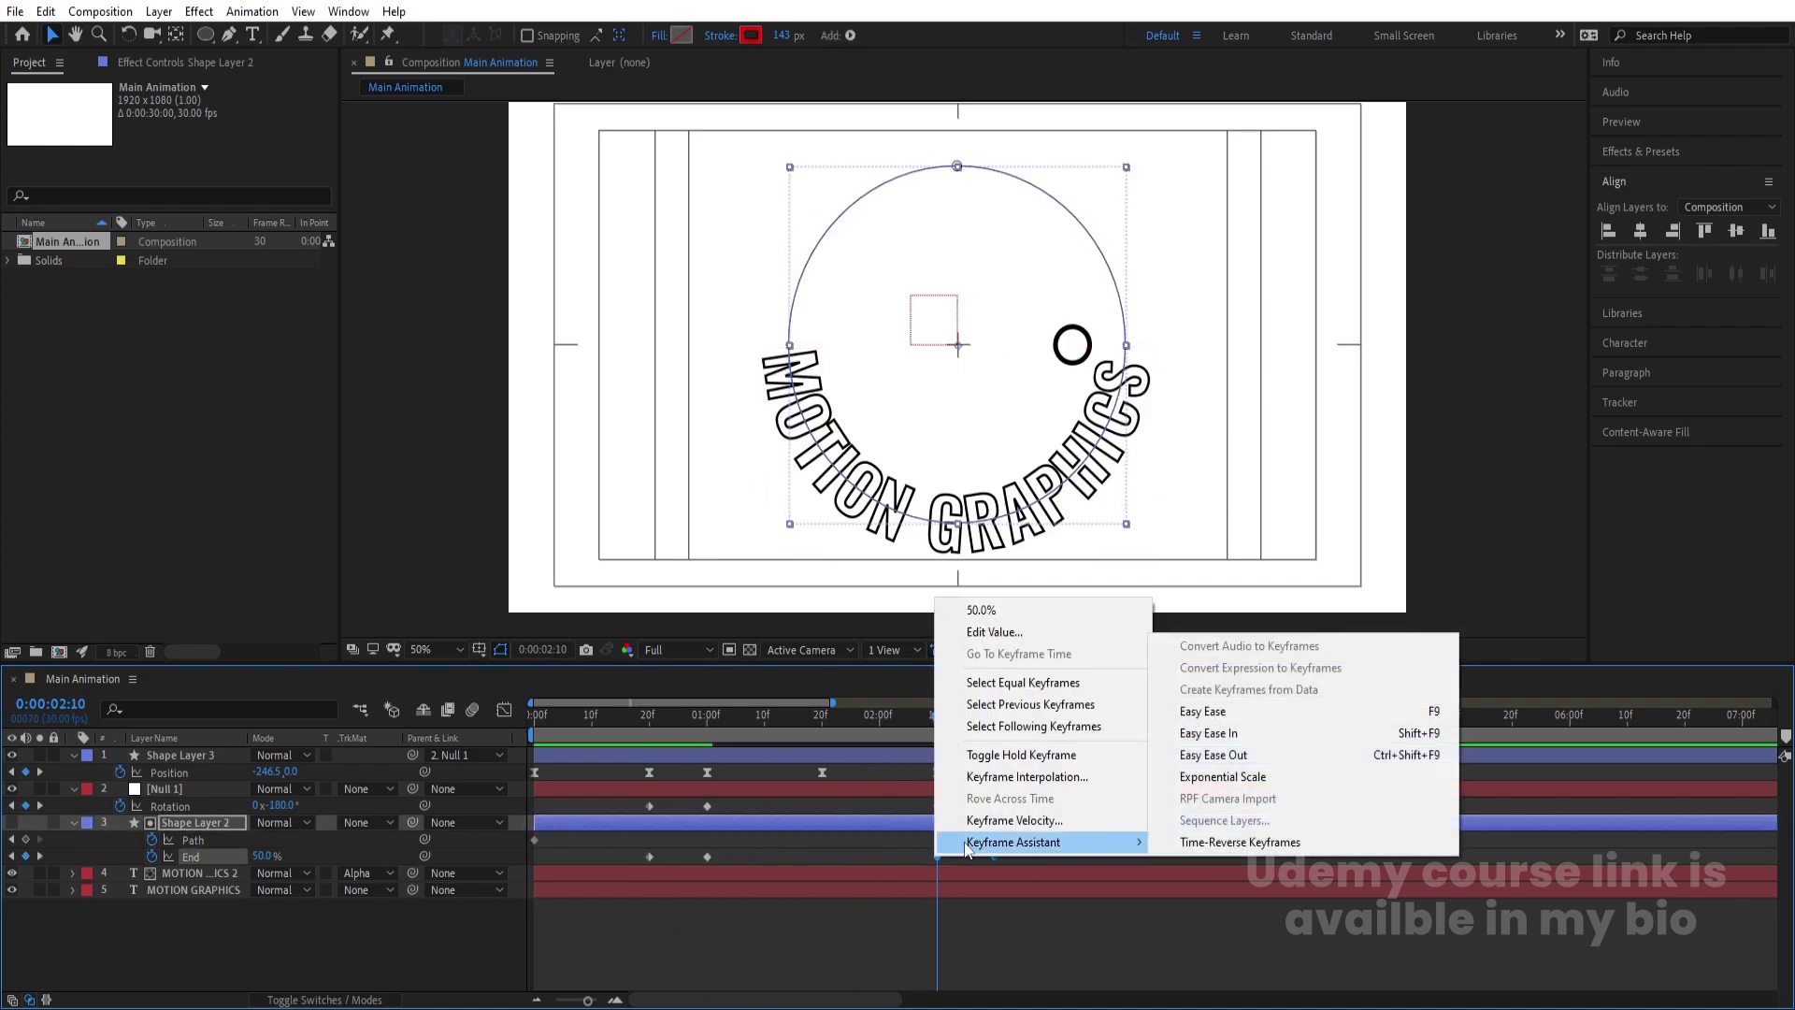
click(1292, 841)
End the work area at 0:00:03:10.
drag(937, 716, 1120, 767)
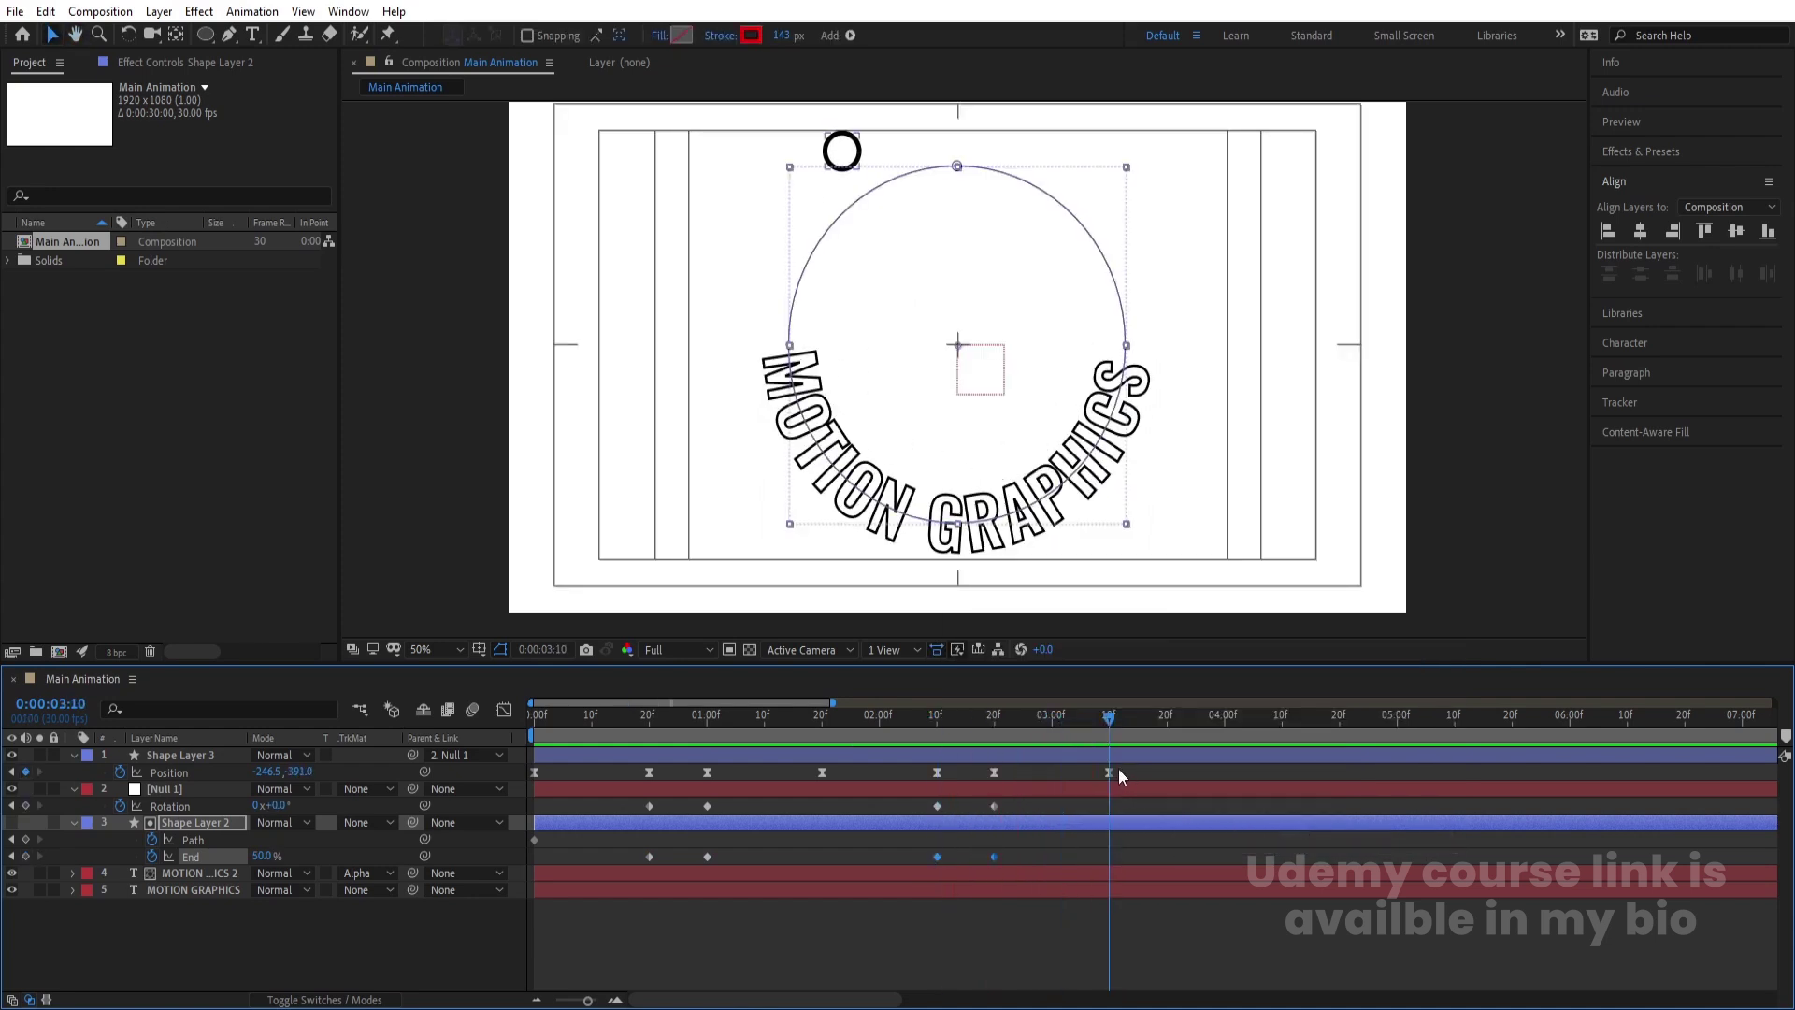
key(n)
click(442, 649)
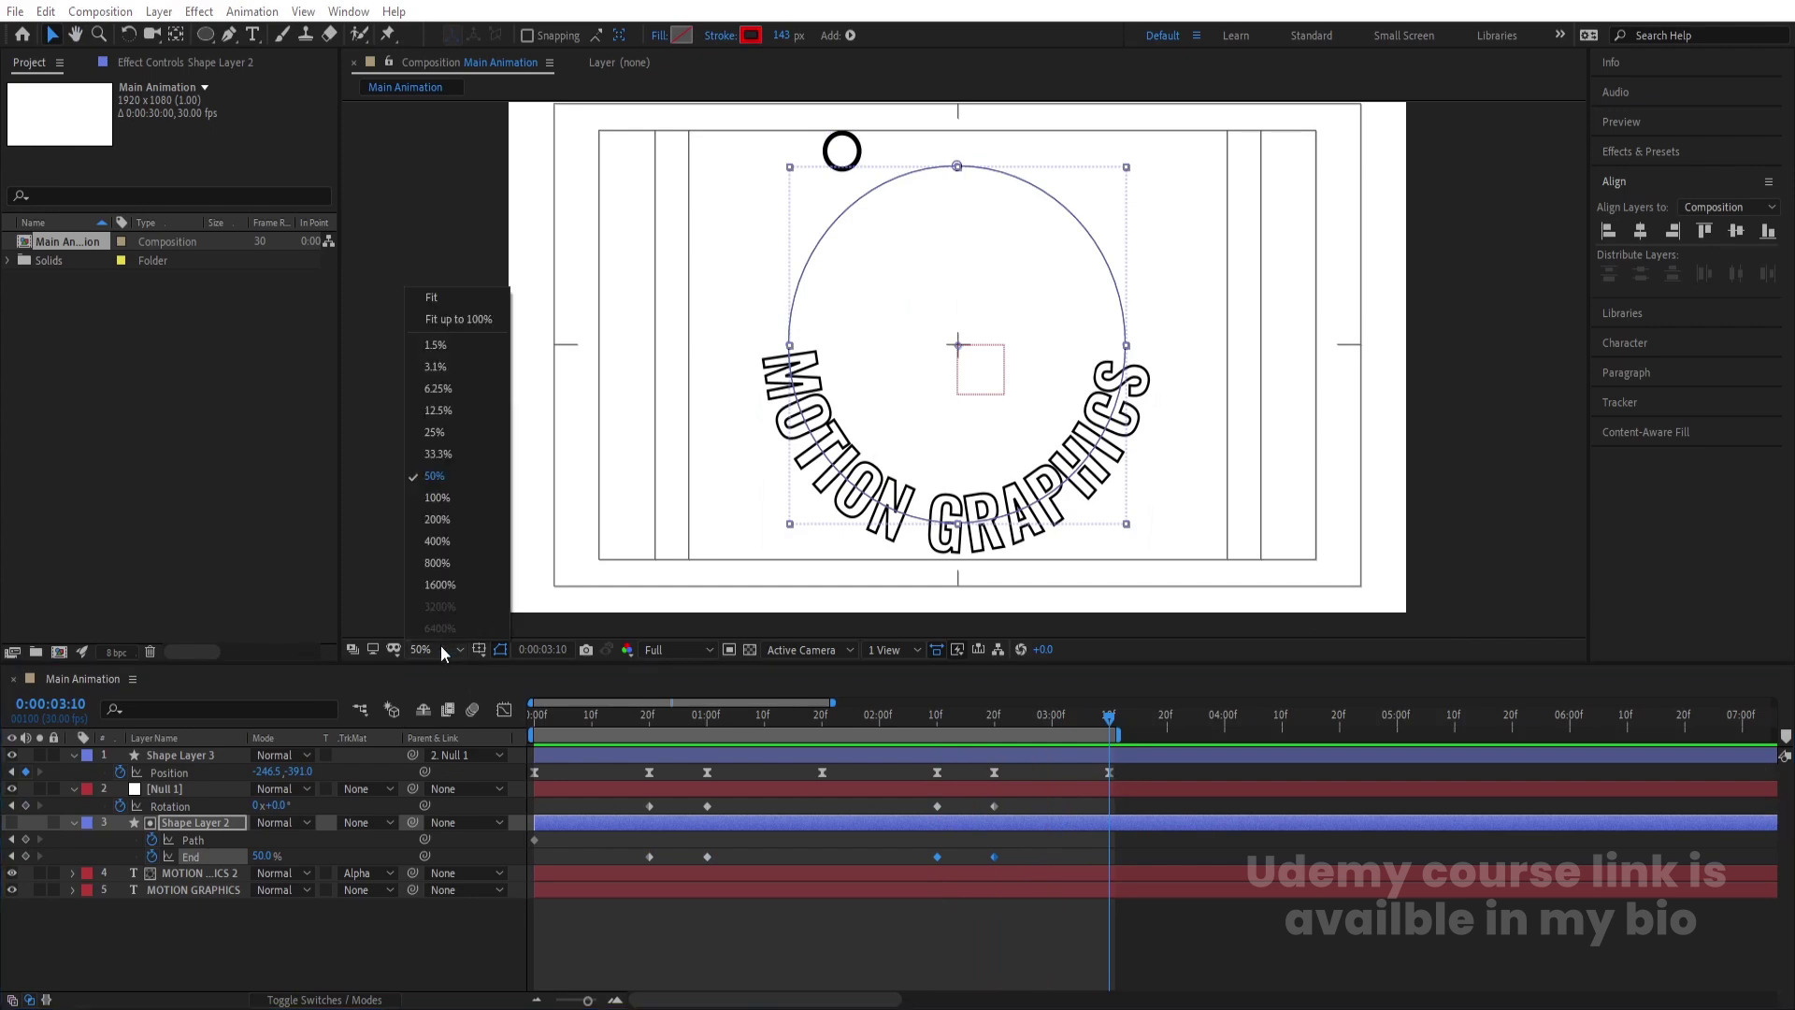
Set the viewer magnification to Fit and preview the animation.
click(462, 298)
key(space)
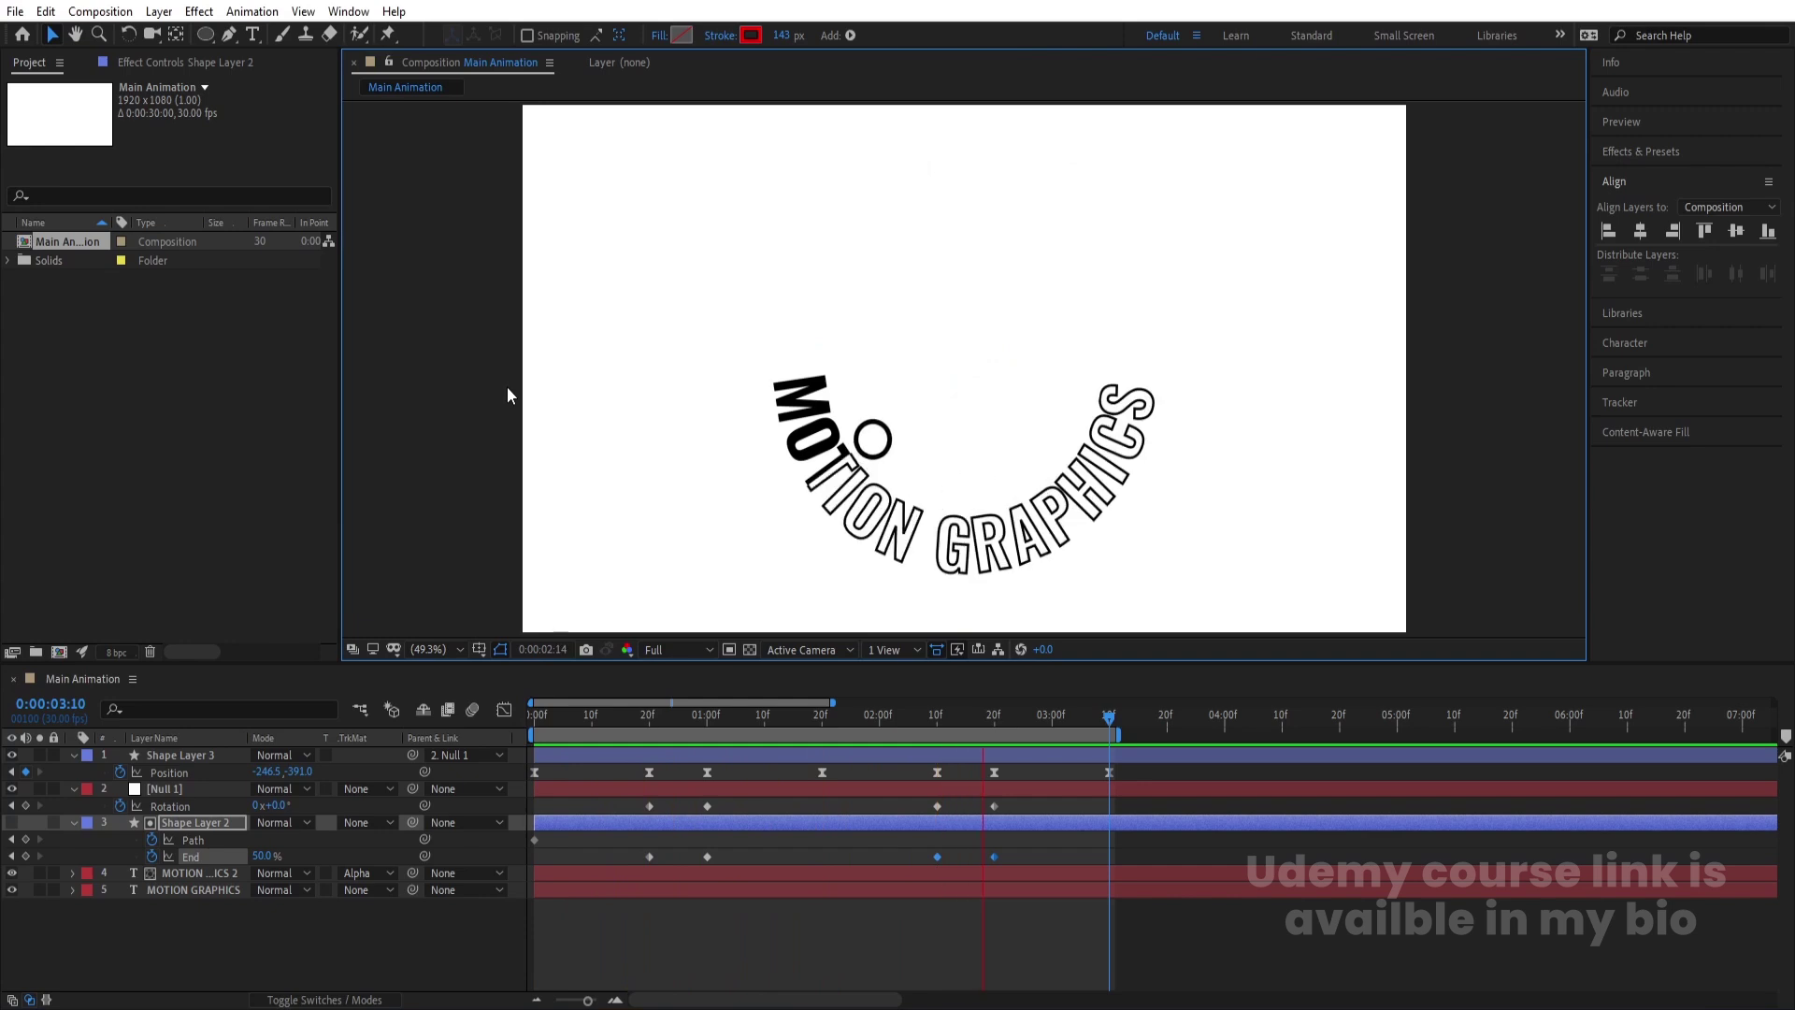
key(space)
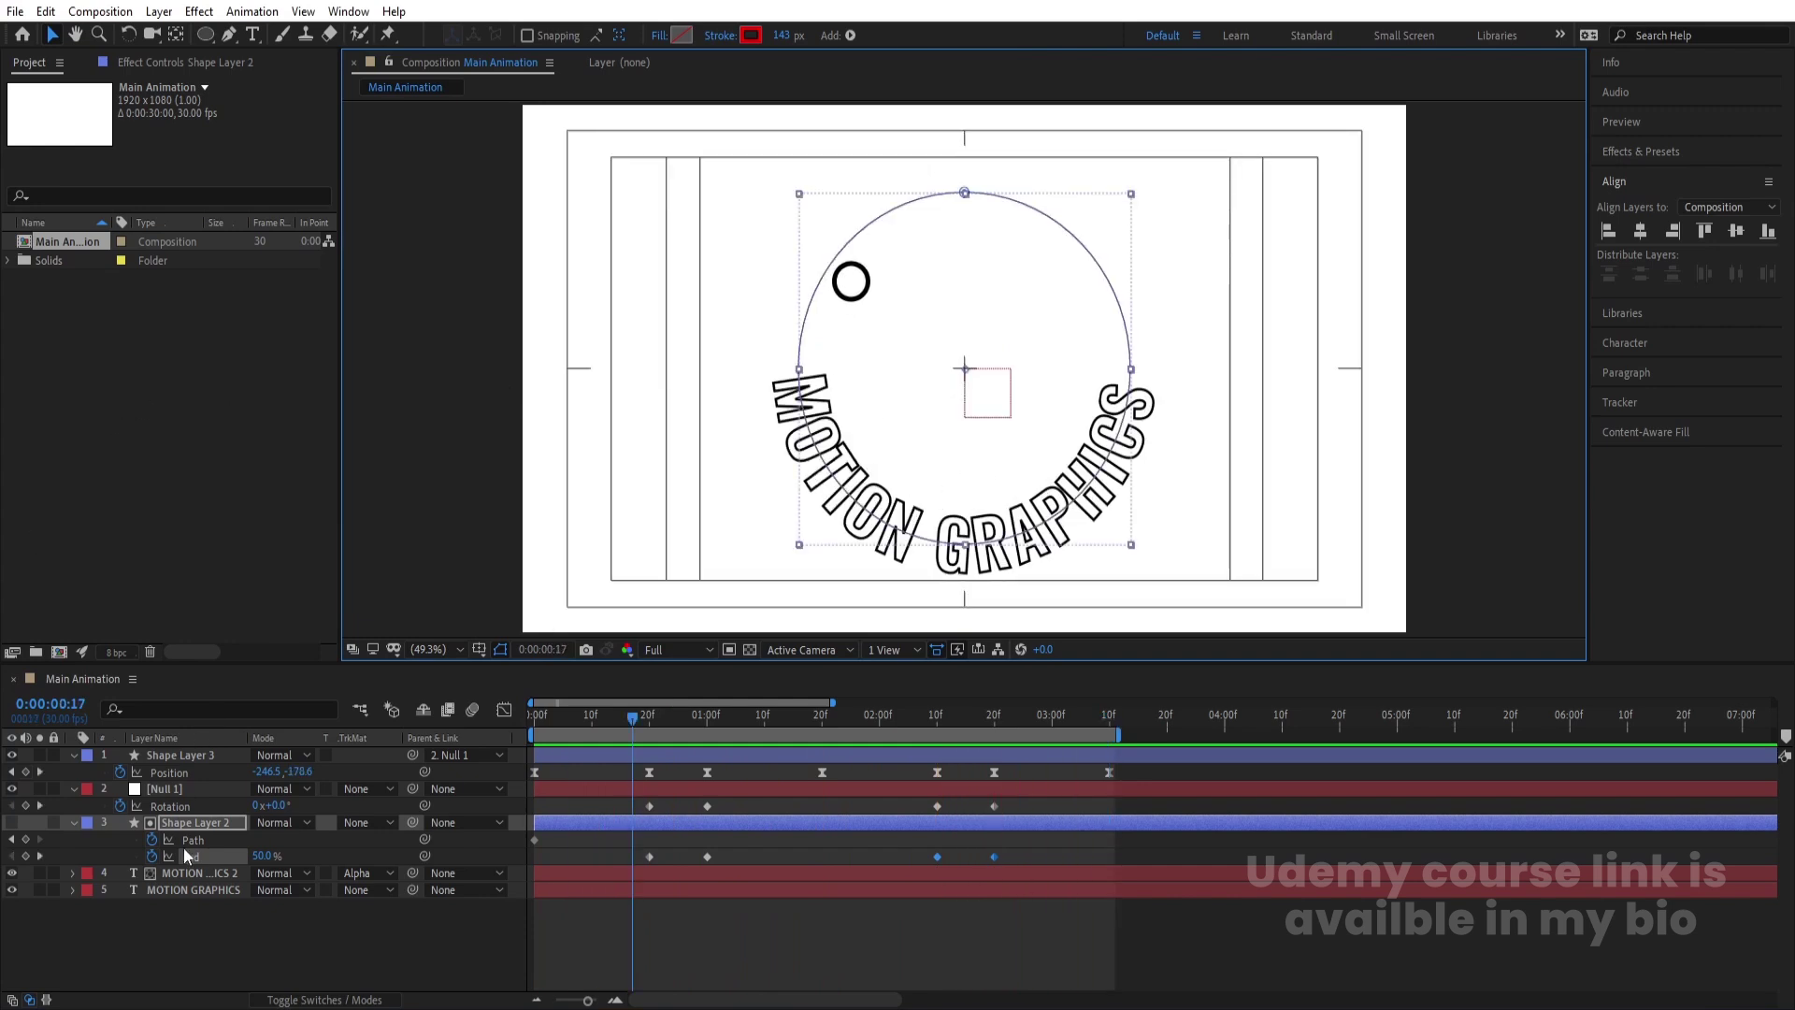
Reduce the outlined MOTION GRAPHICS 2 text's stroke from 3 px to 2 px and preview.
click(182, 873)
click(1625, 344)
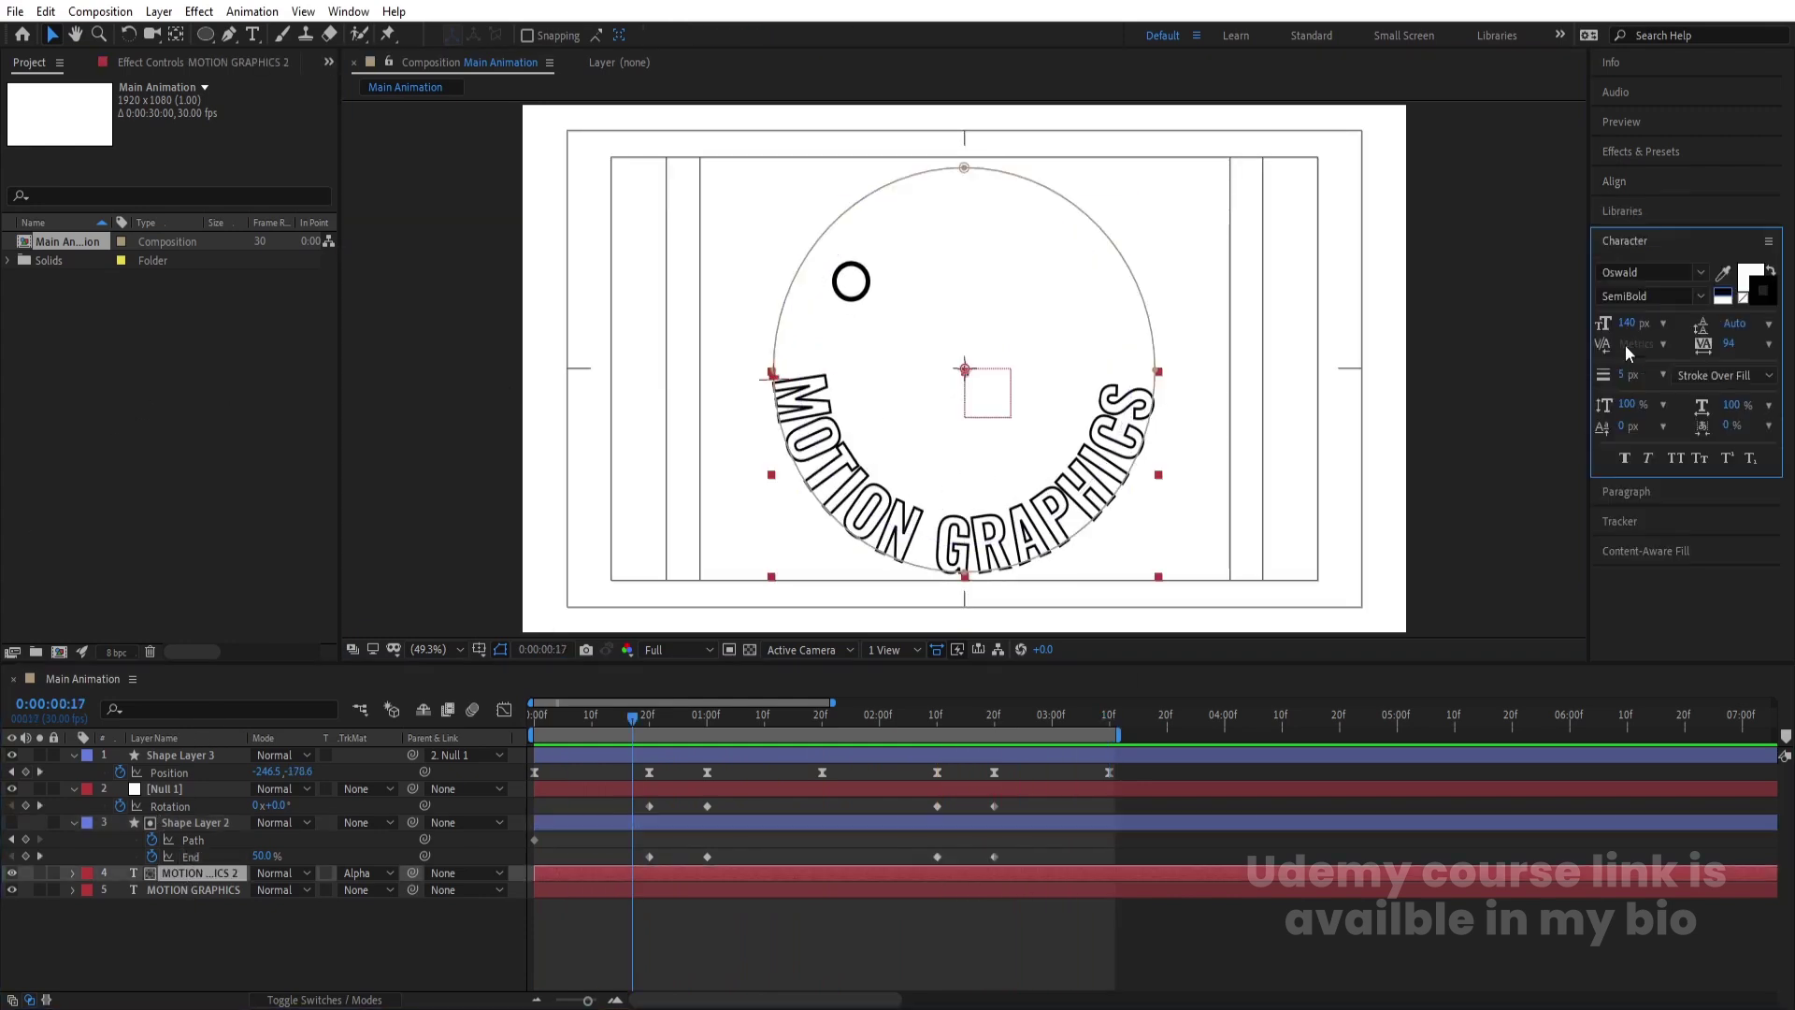
click(1623, 373)
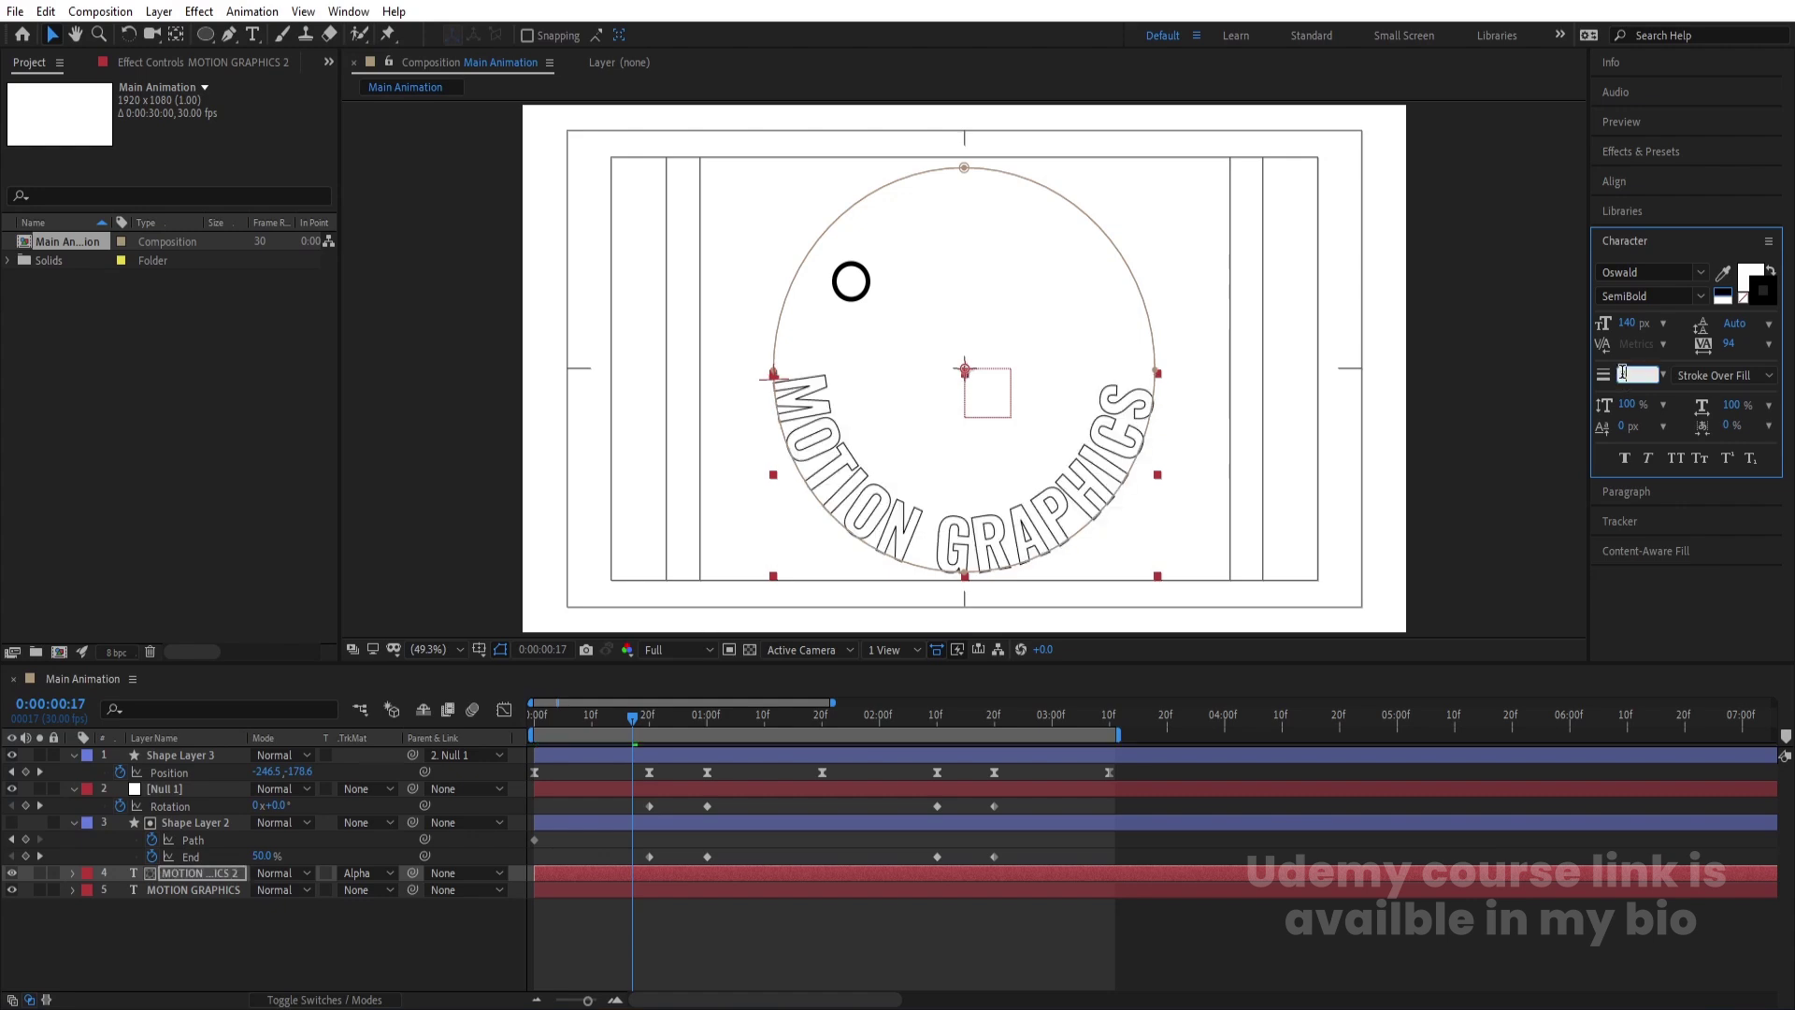
click(845, 745)
key(space)
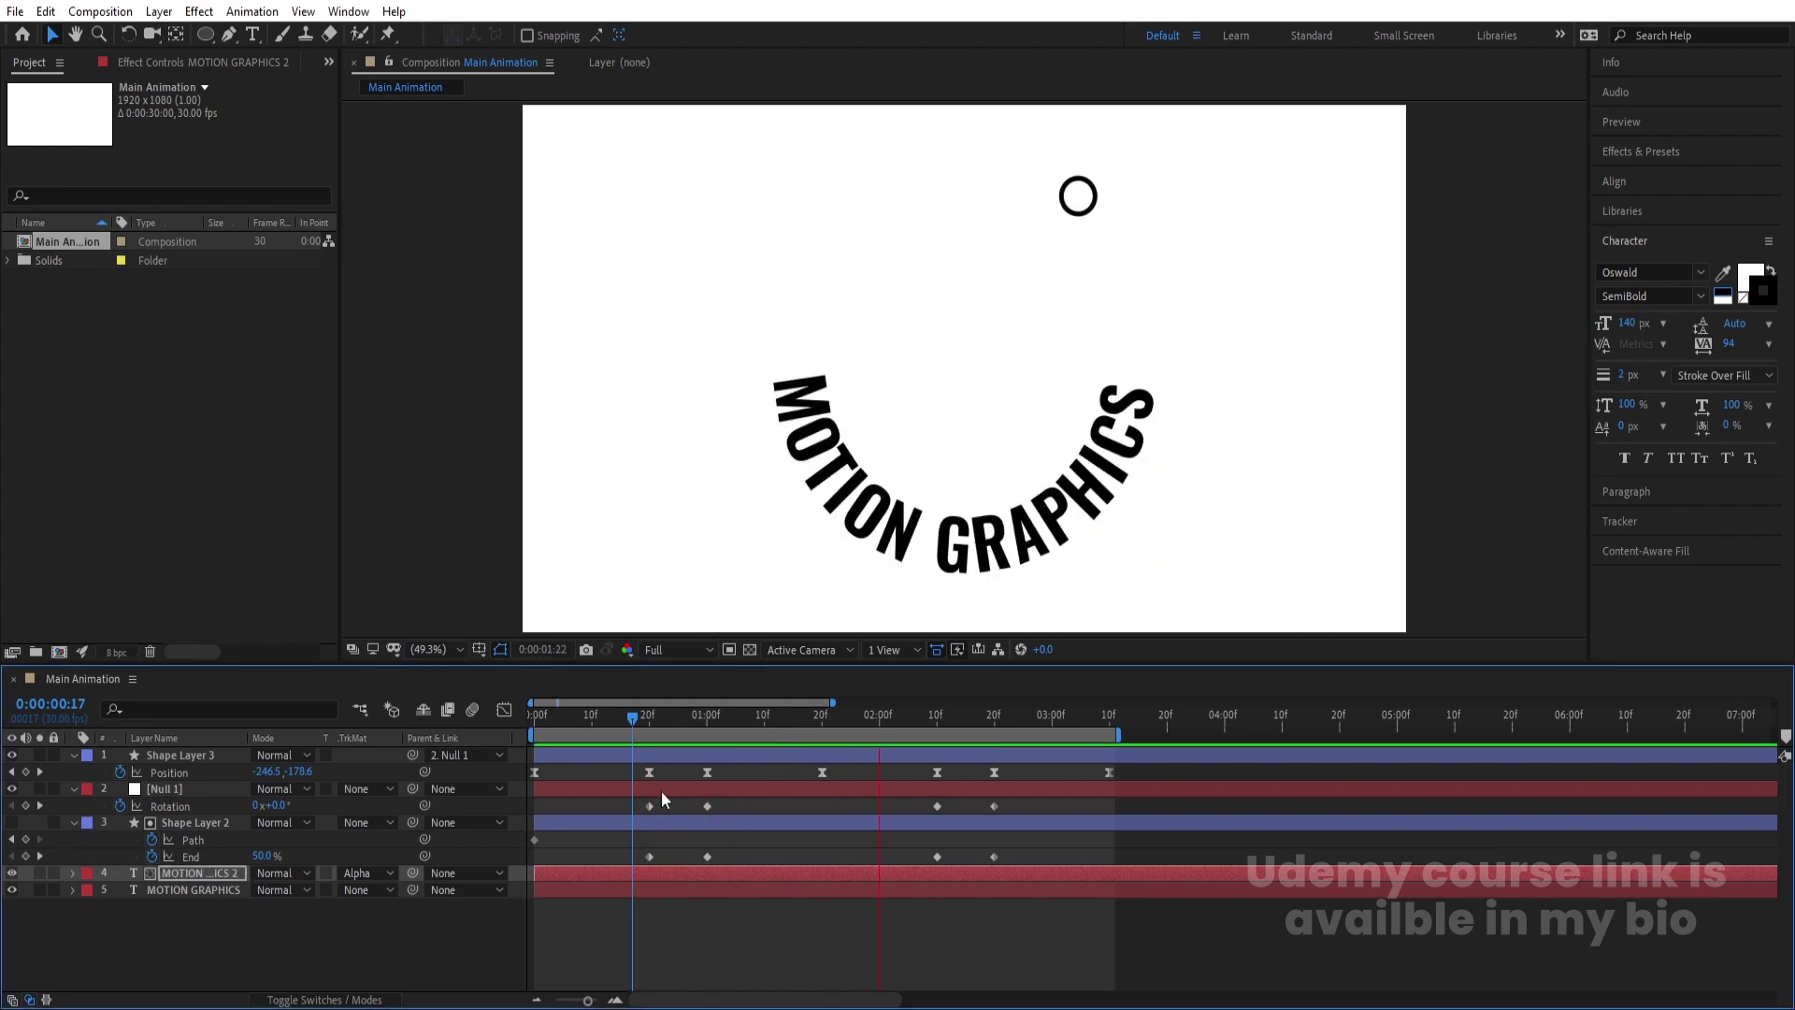
key(ctrl+a)
Create a white solid with Ctrl+Y and move it to the bottom of the layer stack.
key(u)
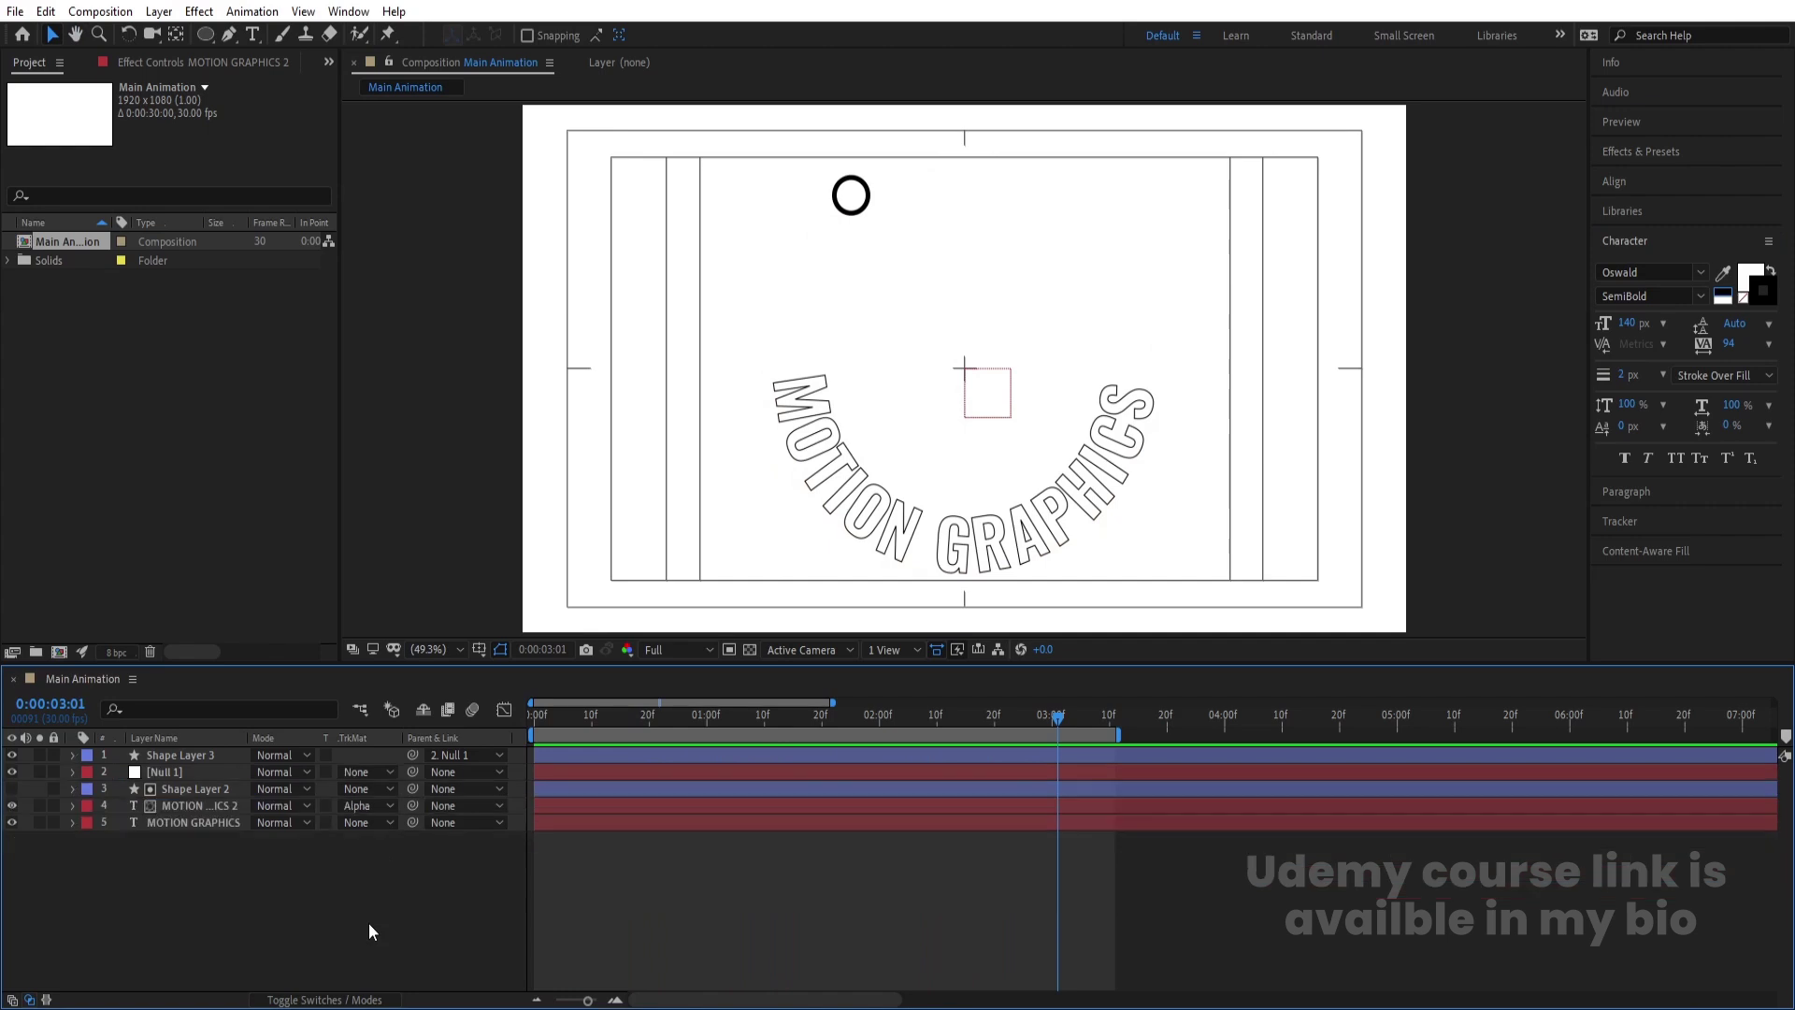
key(ctrl+y)
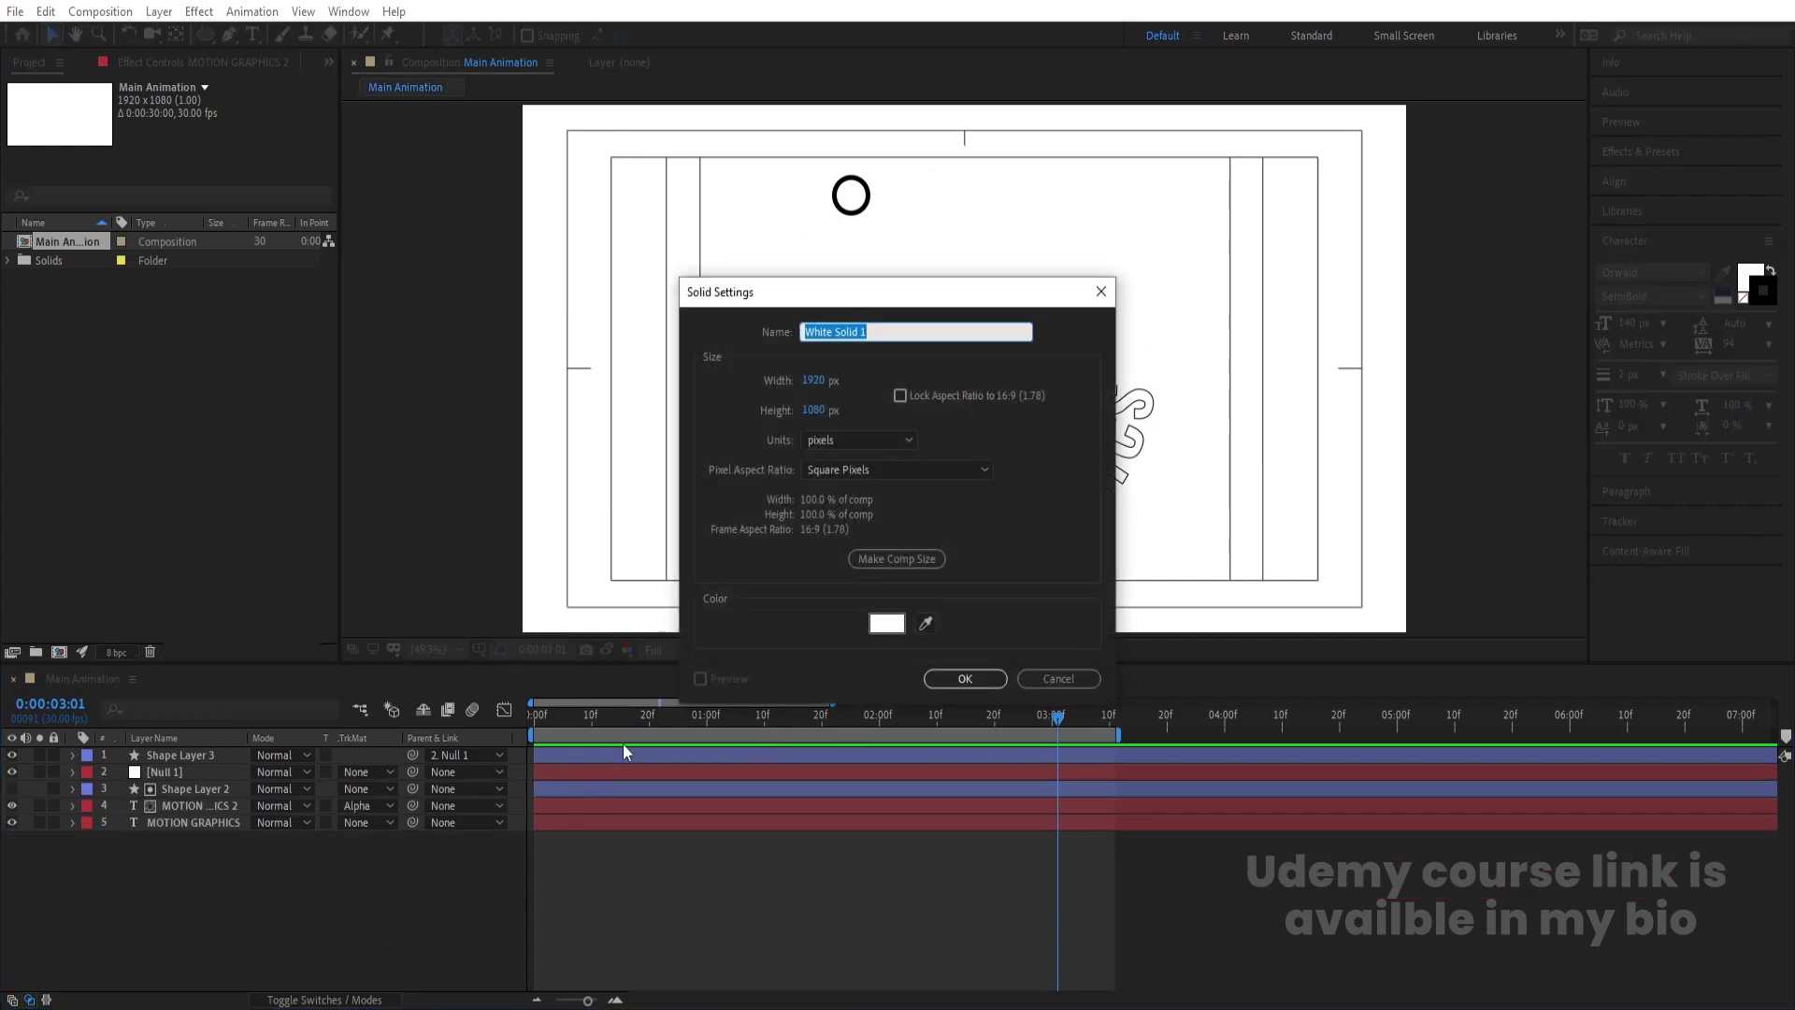
key(Return)
drag(213, 754, 231, 906)
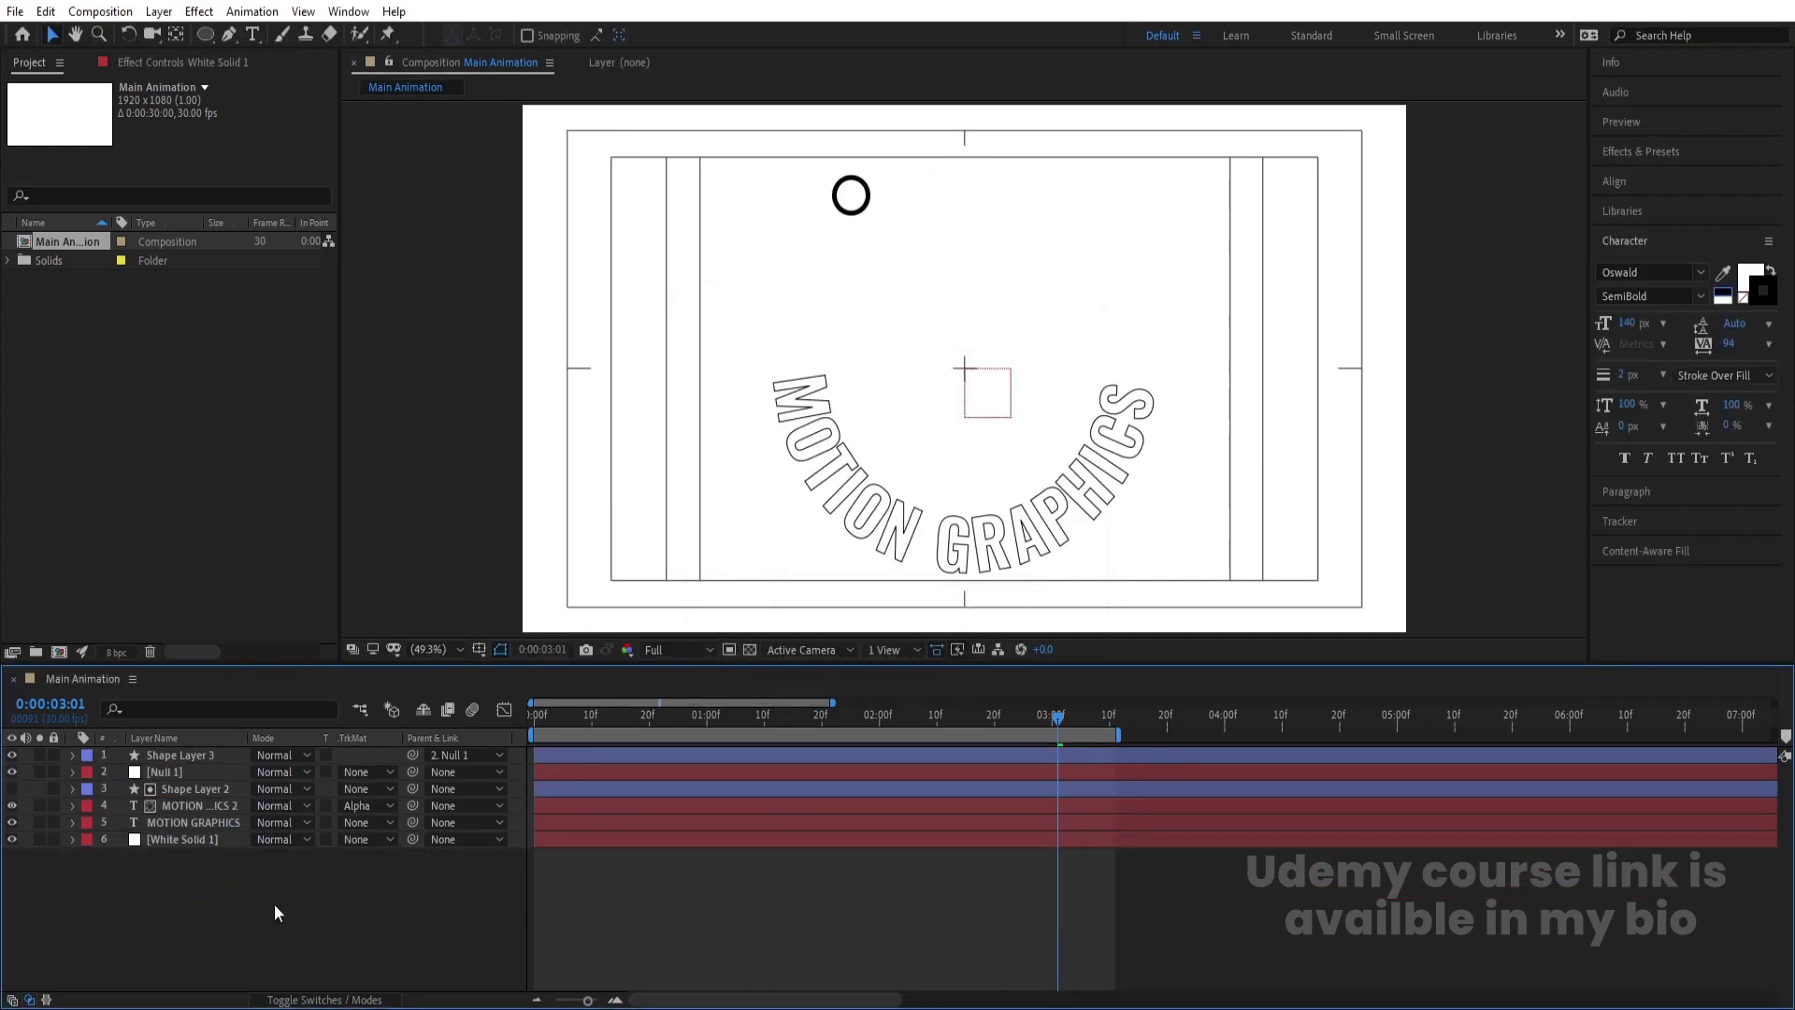
Add a new adjustment layer to the top of the timeline.
right_click(273, 905)
mouse_move(355, 688)
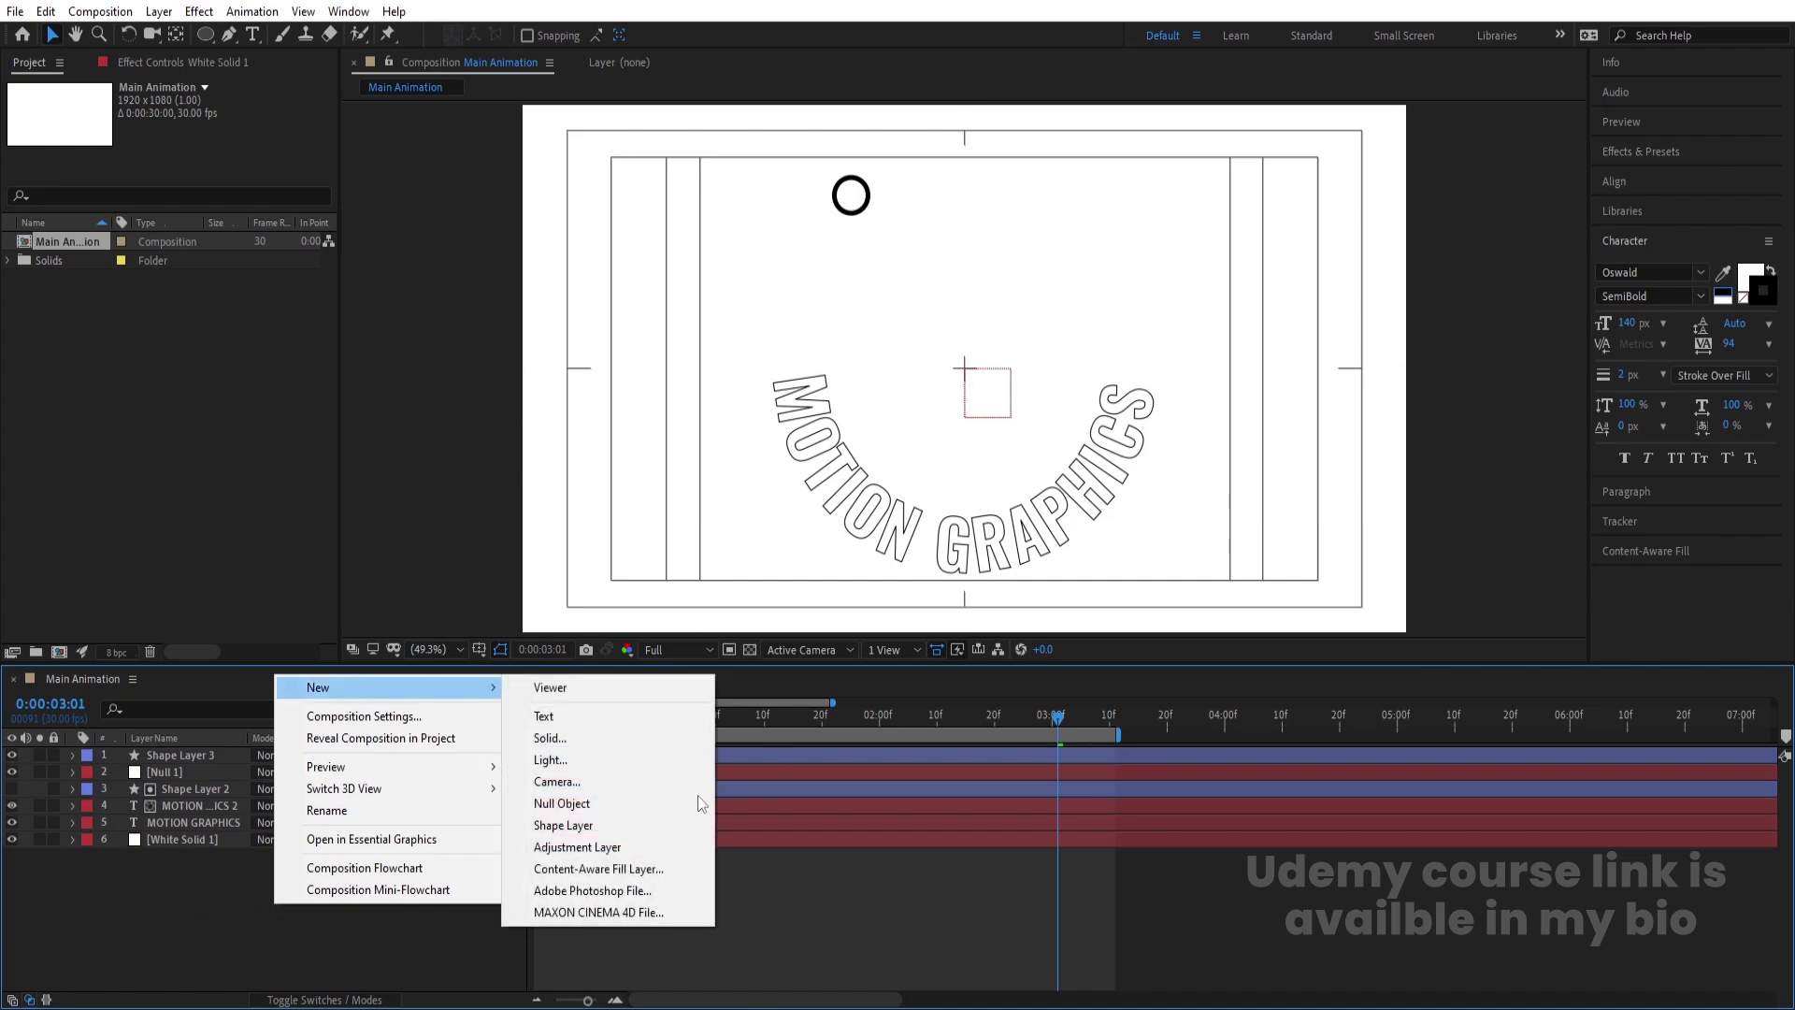
click(576, 843)
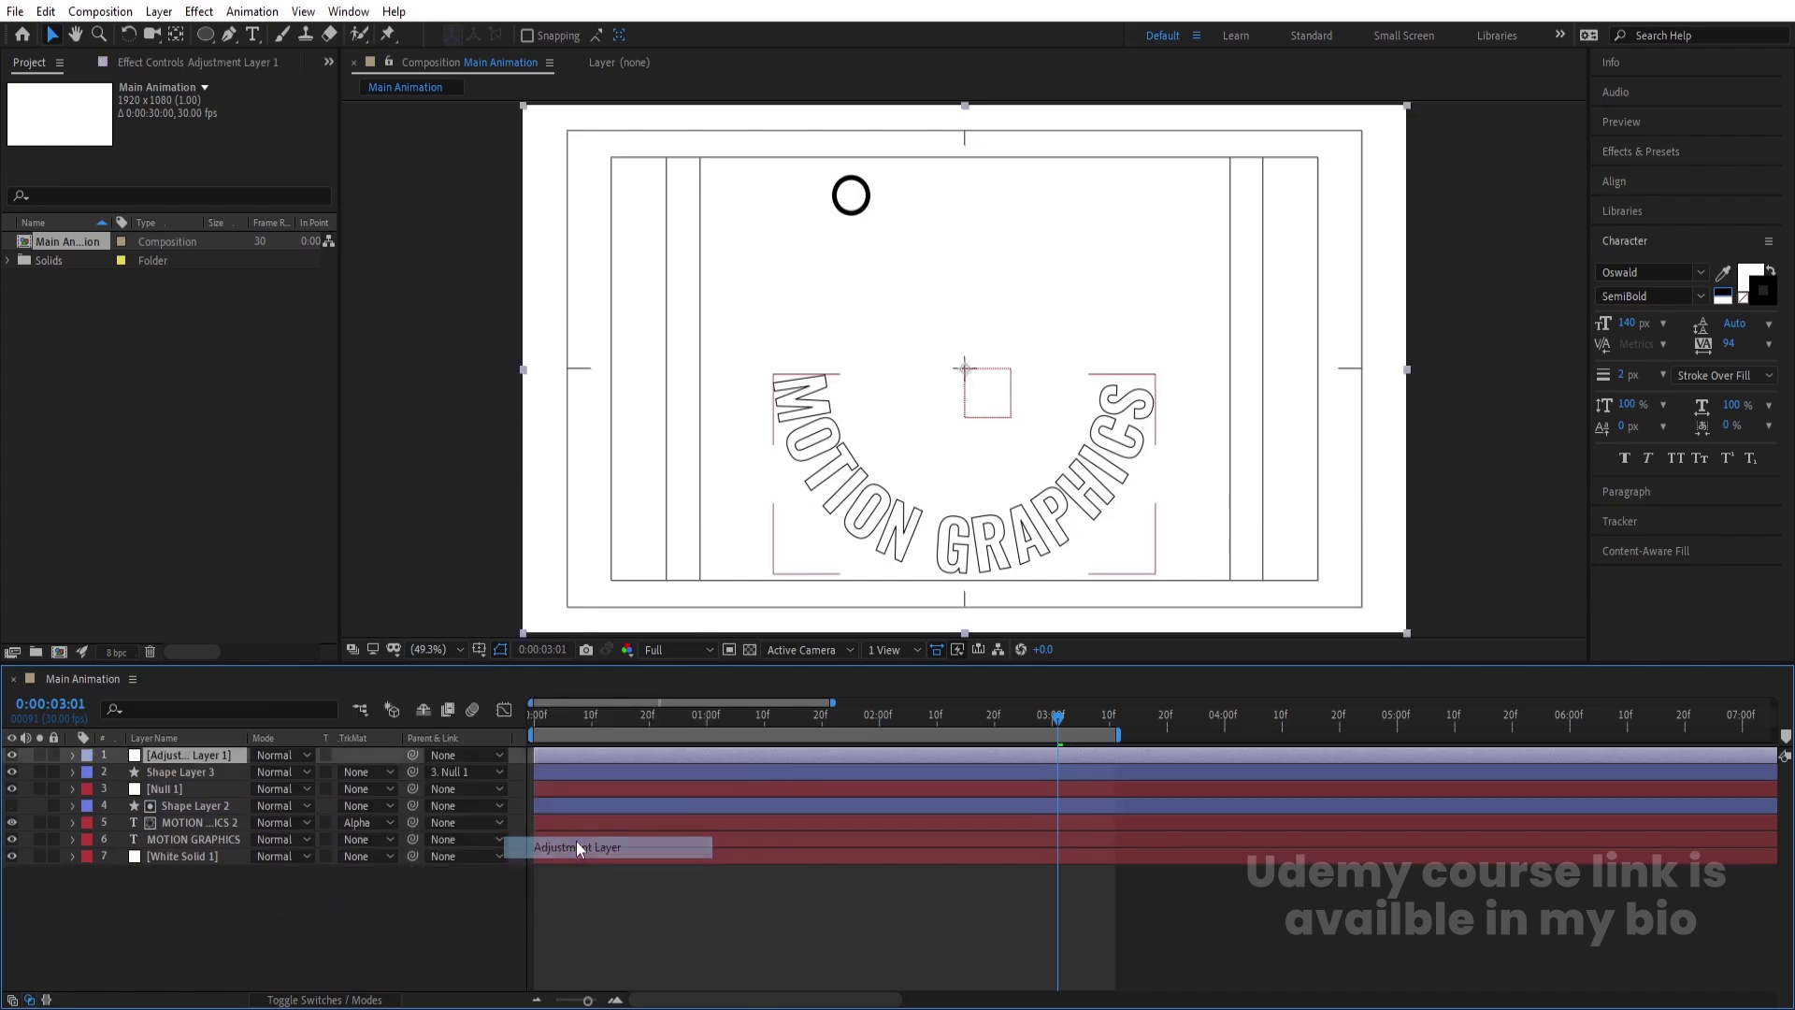
Apply a Tint effect to the adjustment layer, swap its colours, and set Map White To 4800FF.
click(1641, 151)
click(1651, 174)
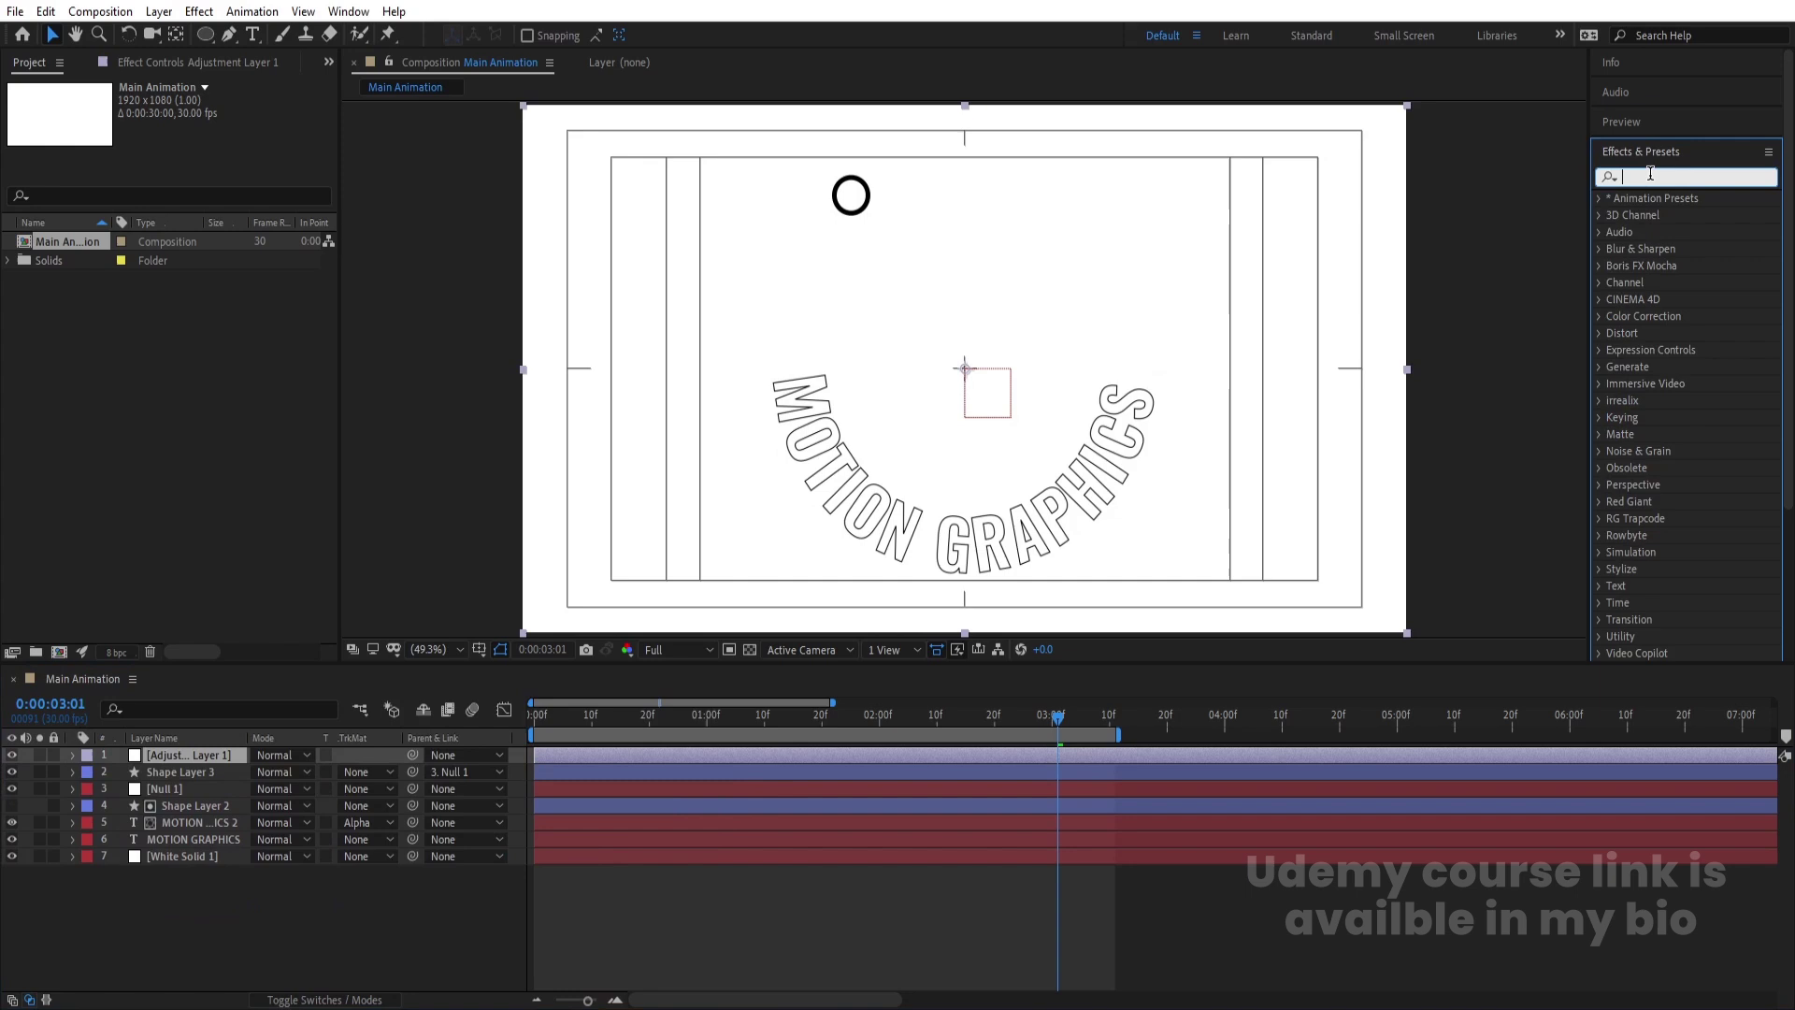
text(tint)
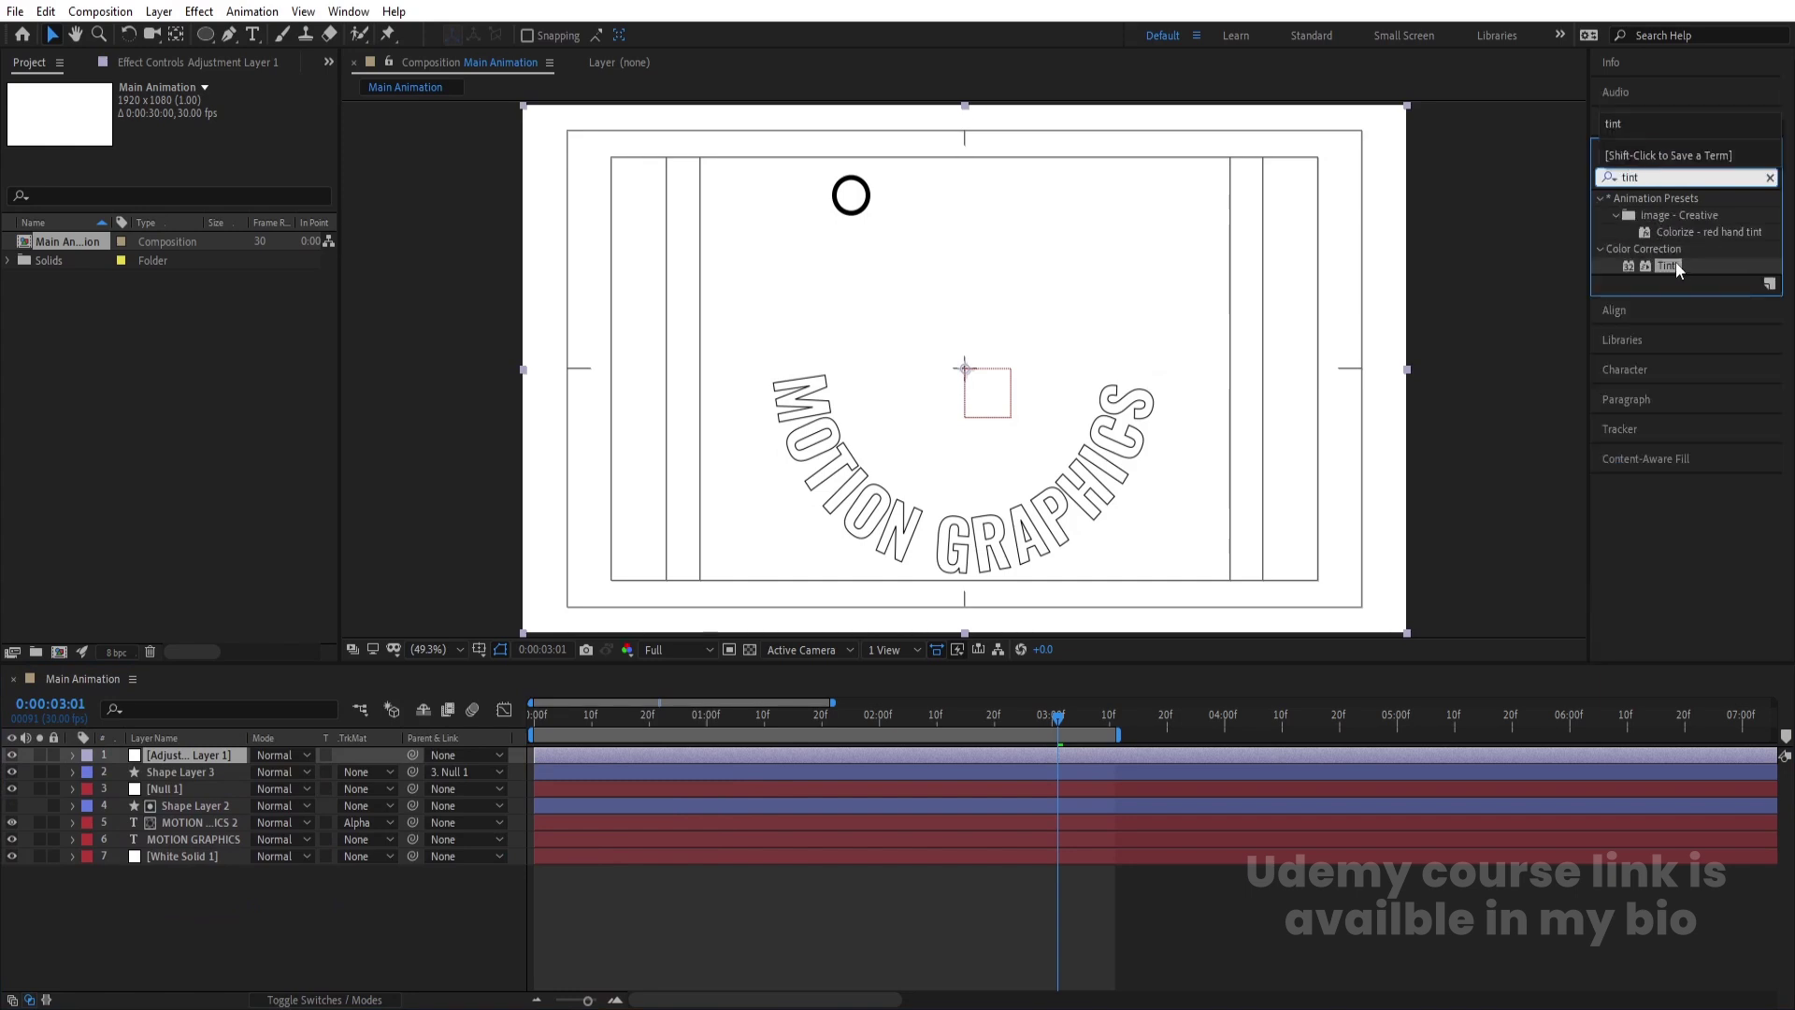
double_click(1676, 267)
click(261, 172)
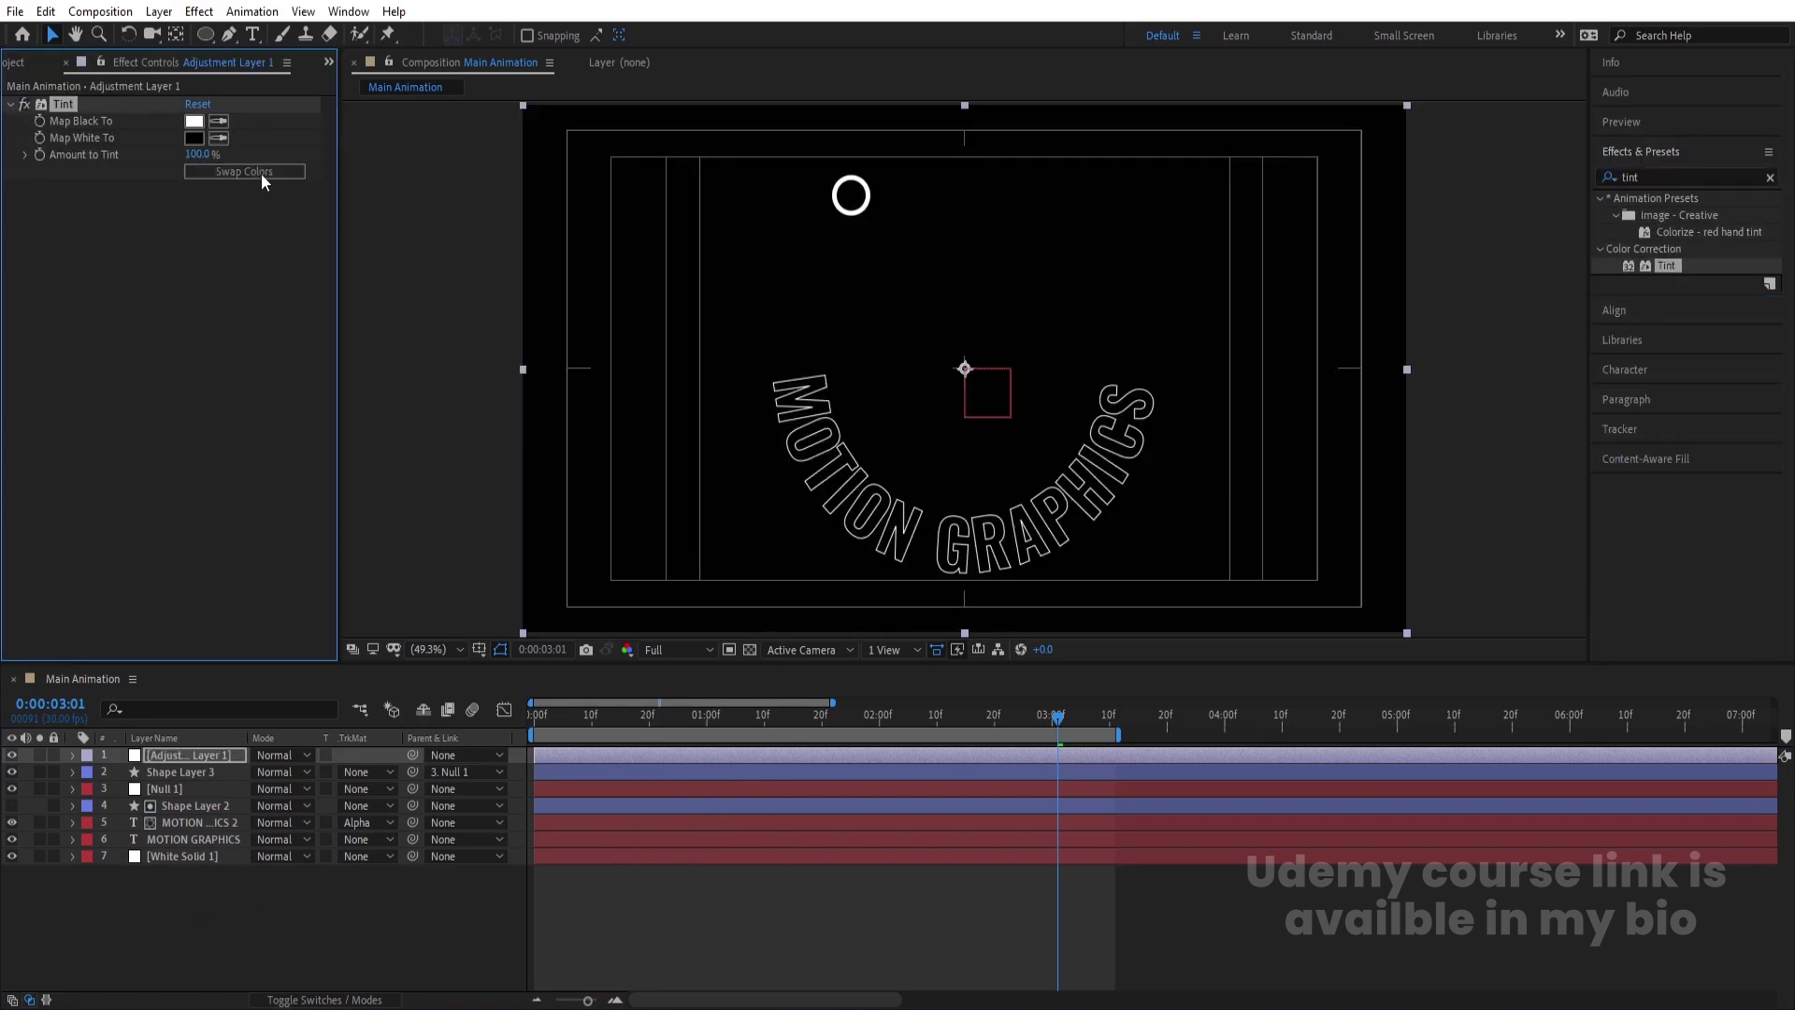
click(194, 137)
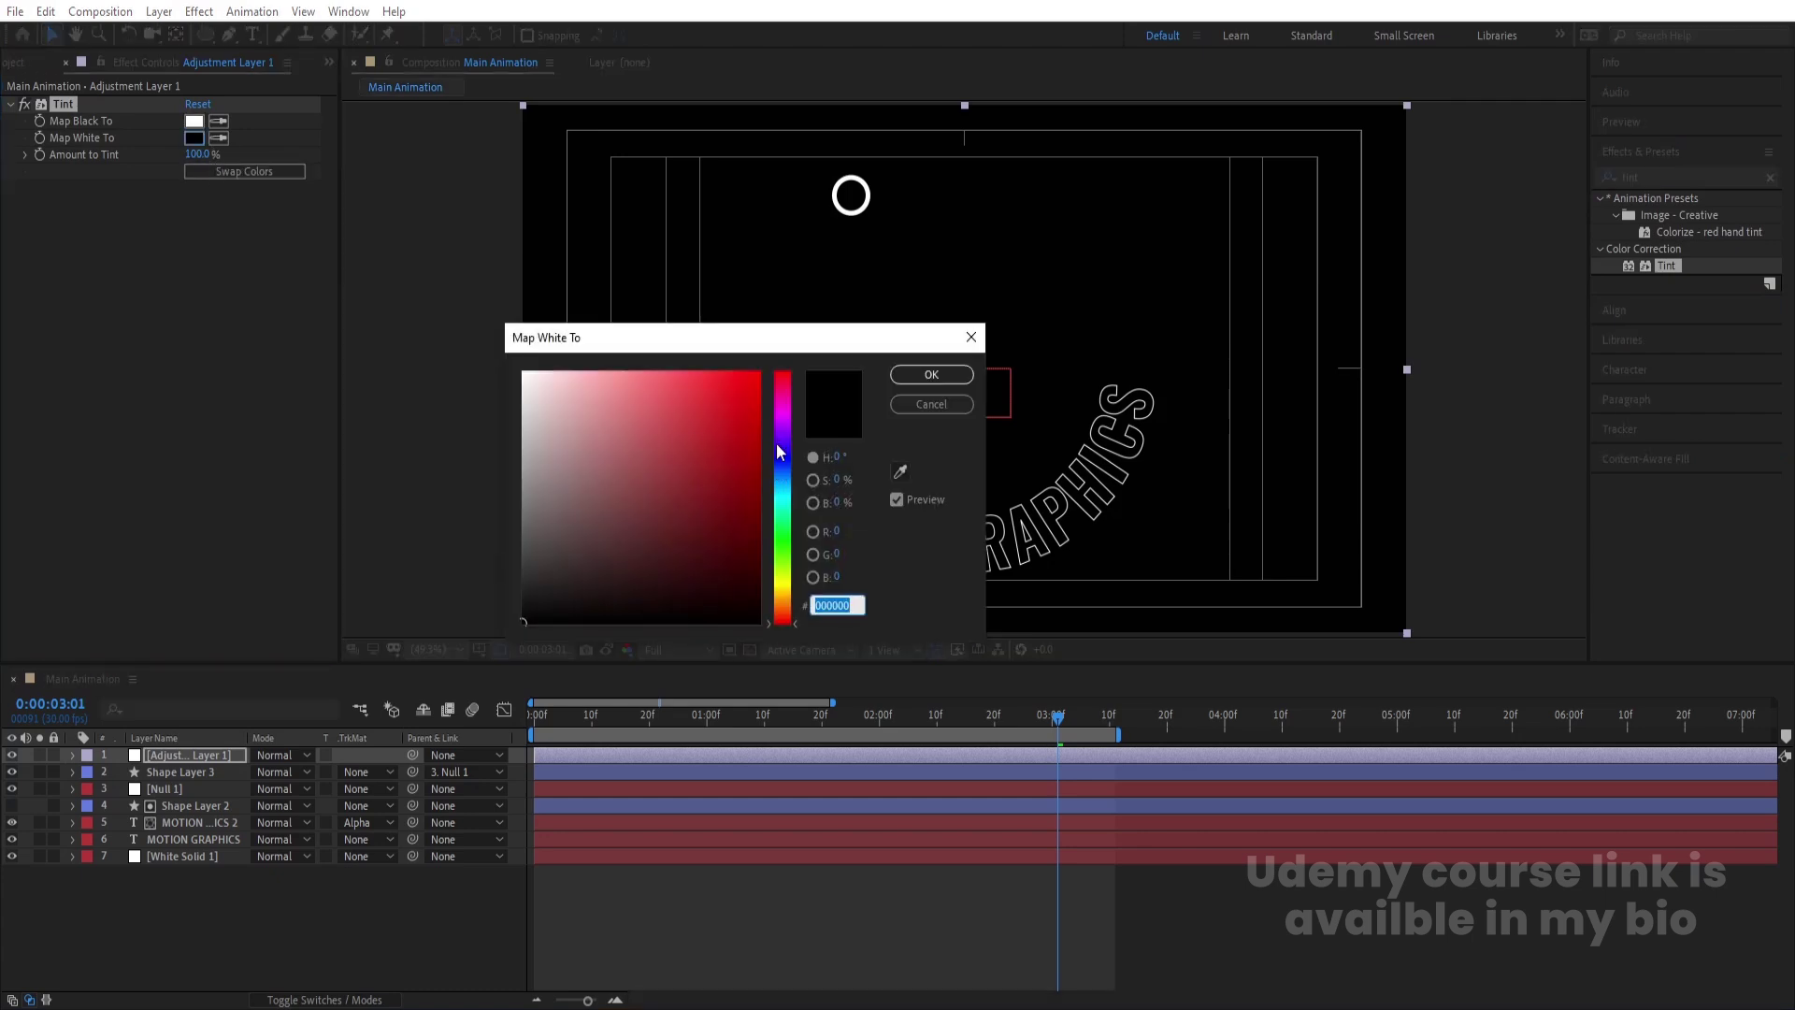
text(4800FF)
click(912, 377)
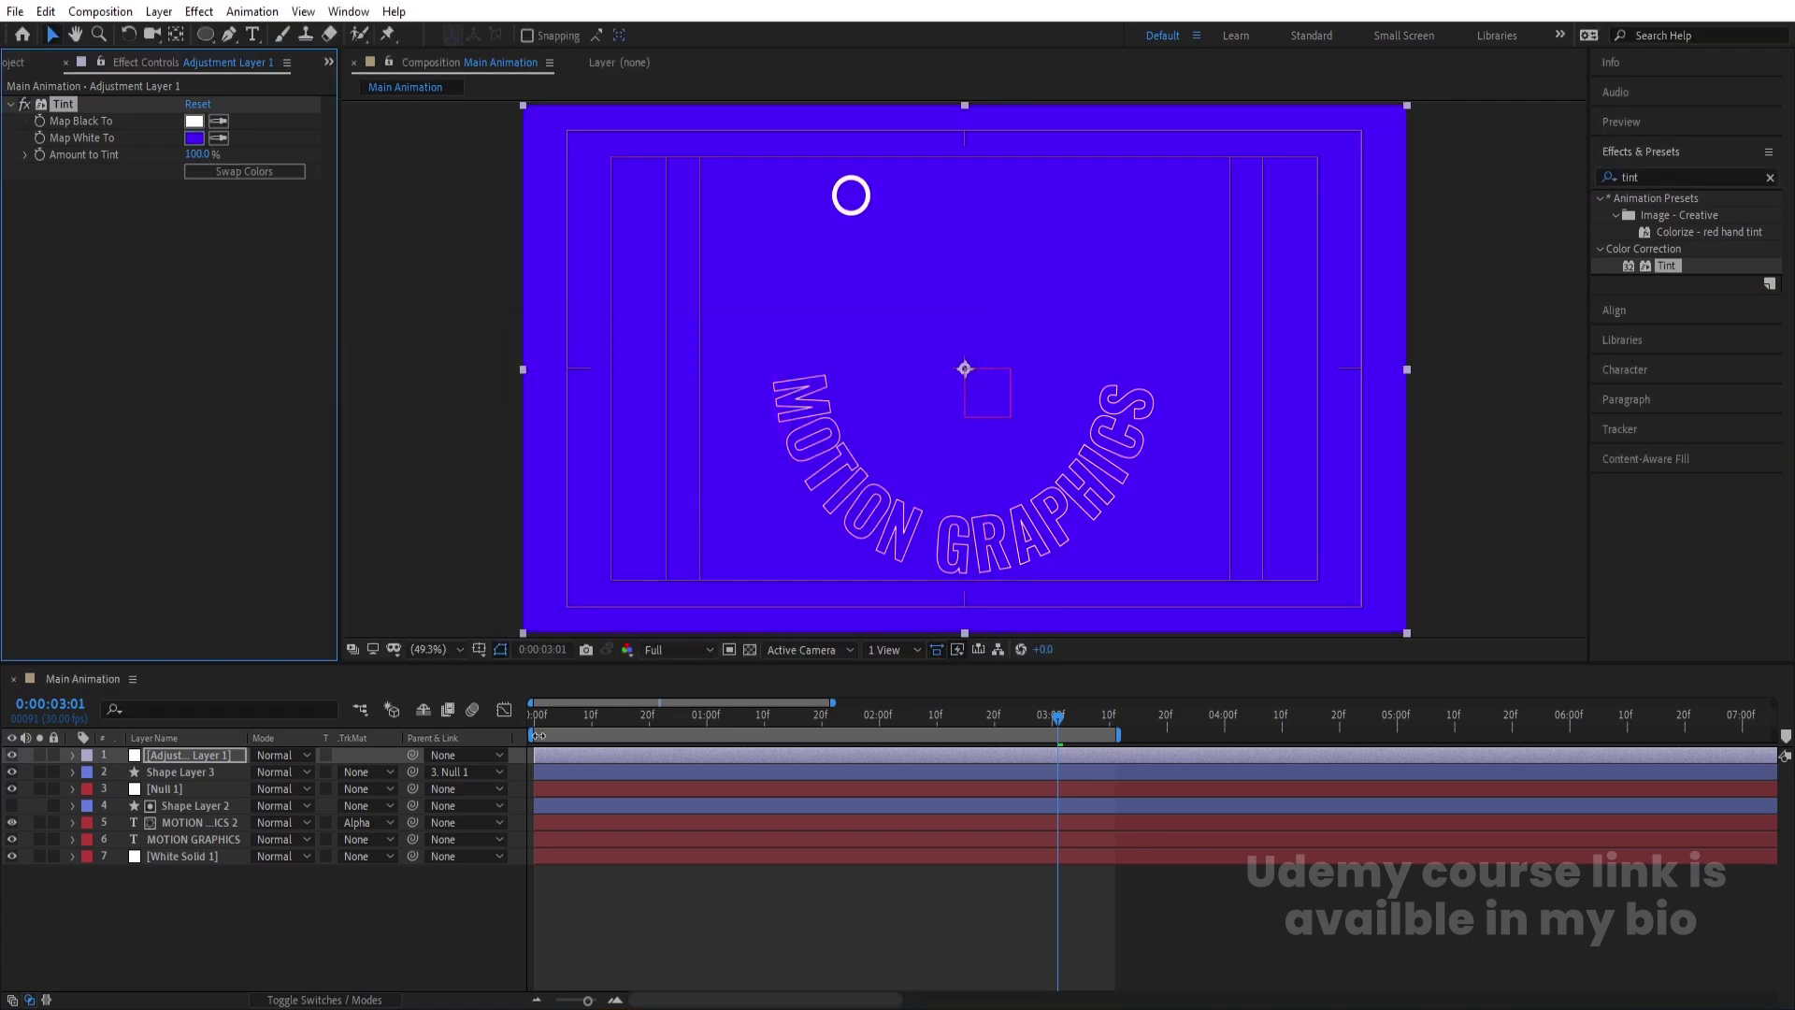
click(211, 757)
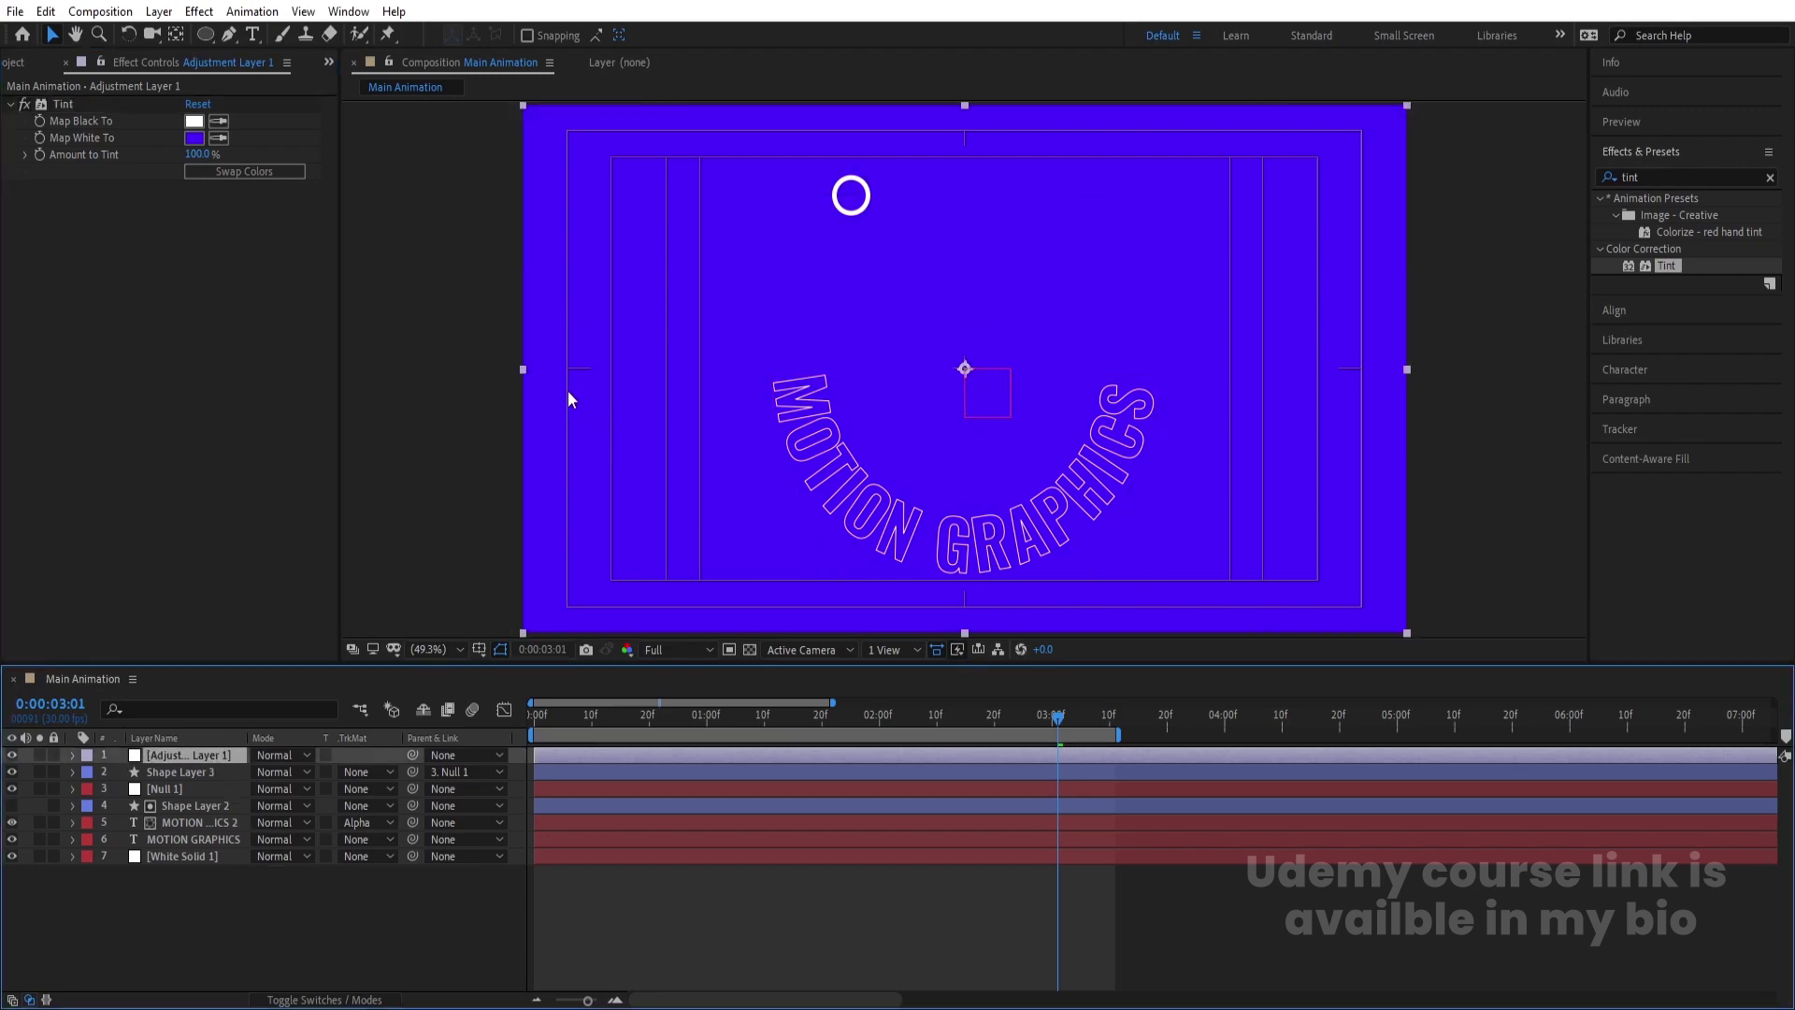
Drag the adjustment layer right so its tint covers only the right half, then preview.
drag(569, 390, 1009, 416)
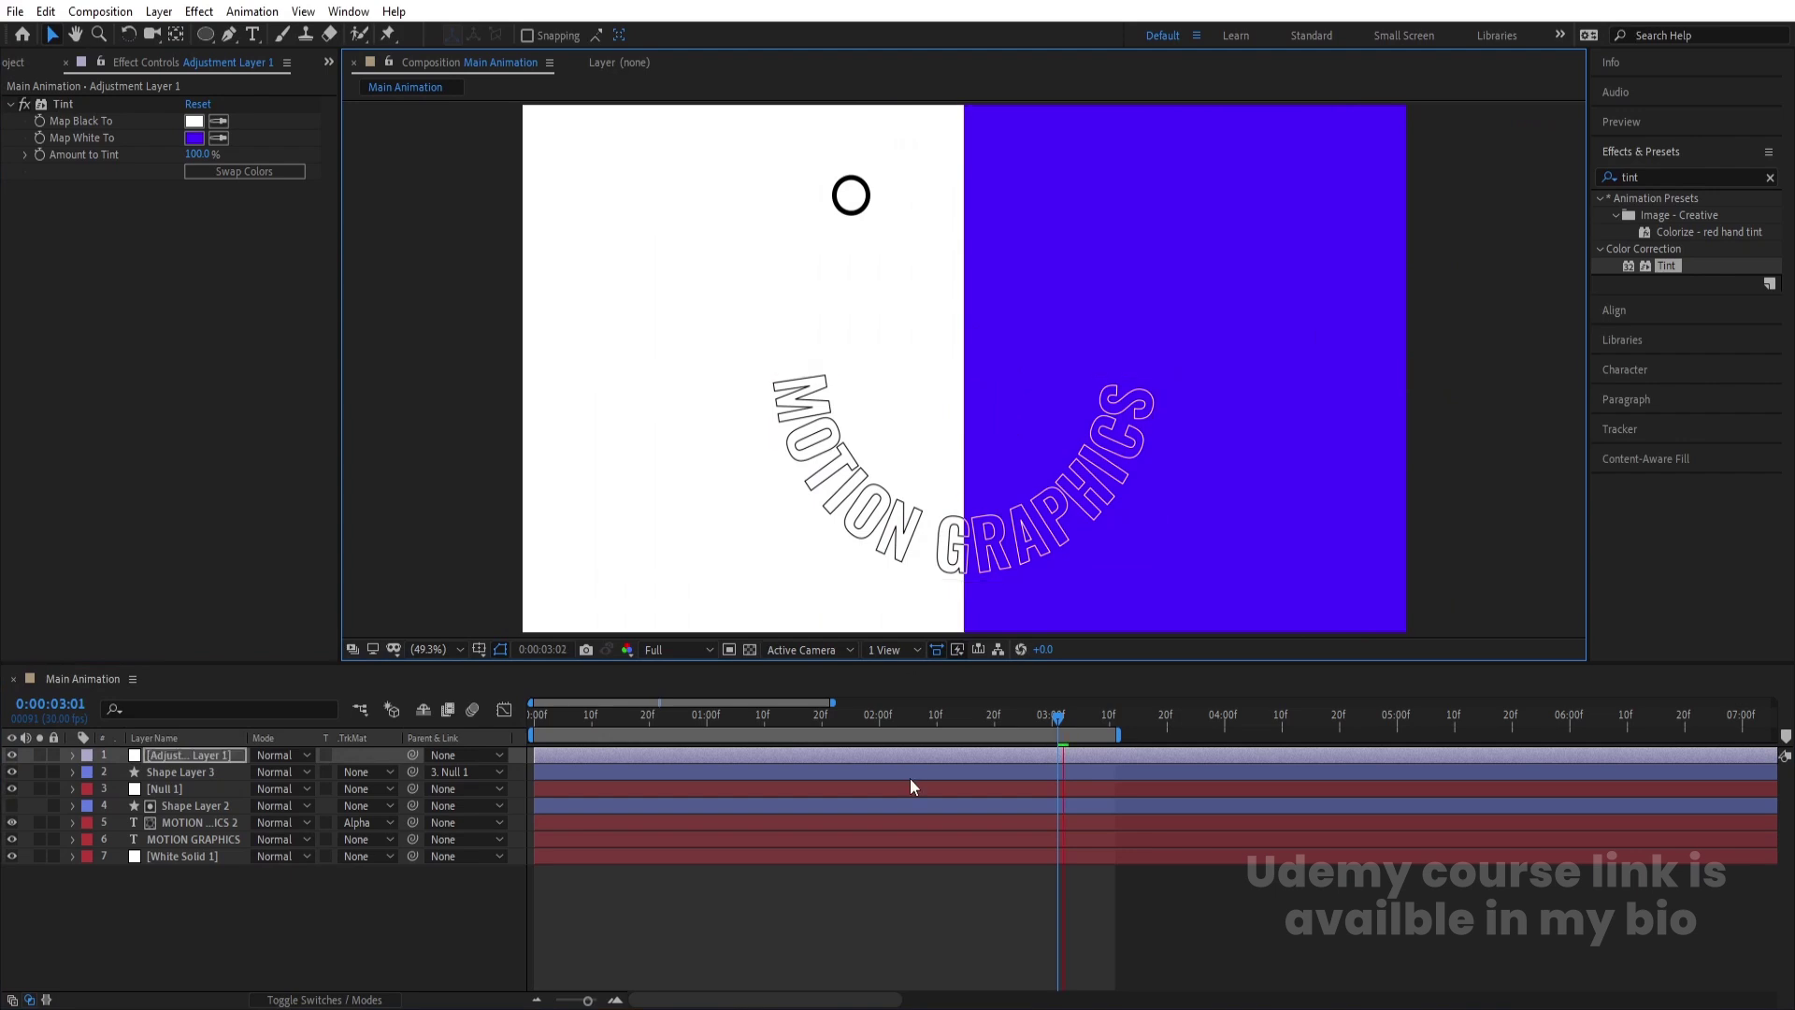
key(space)
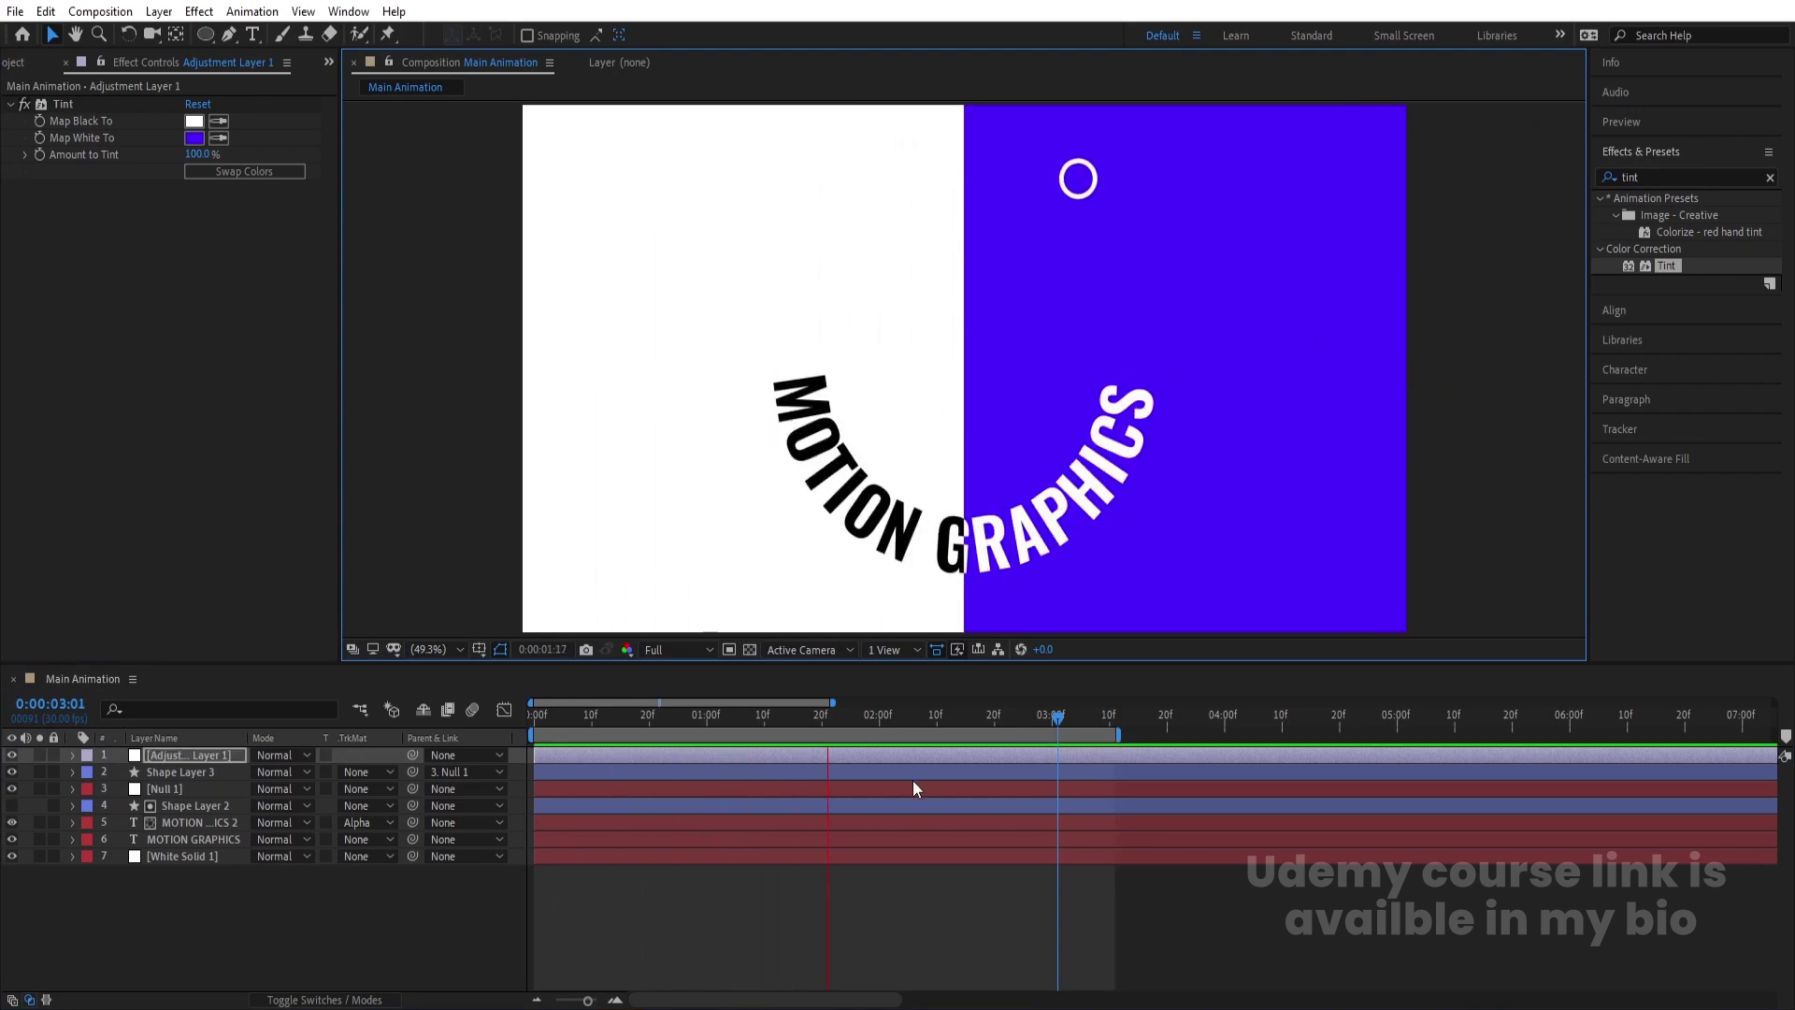
key(space)
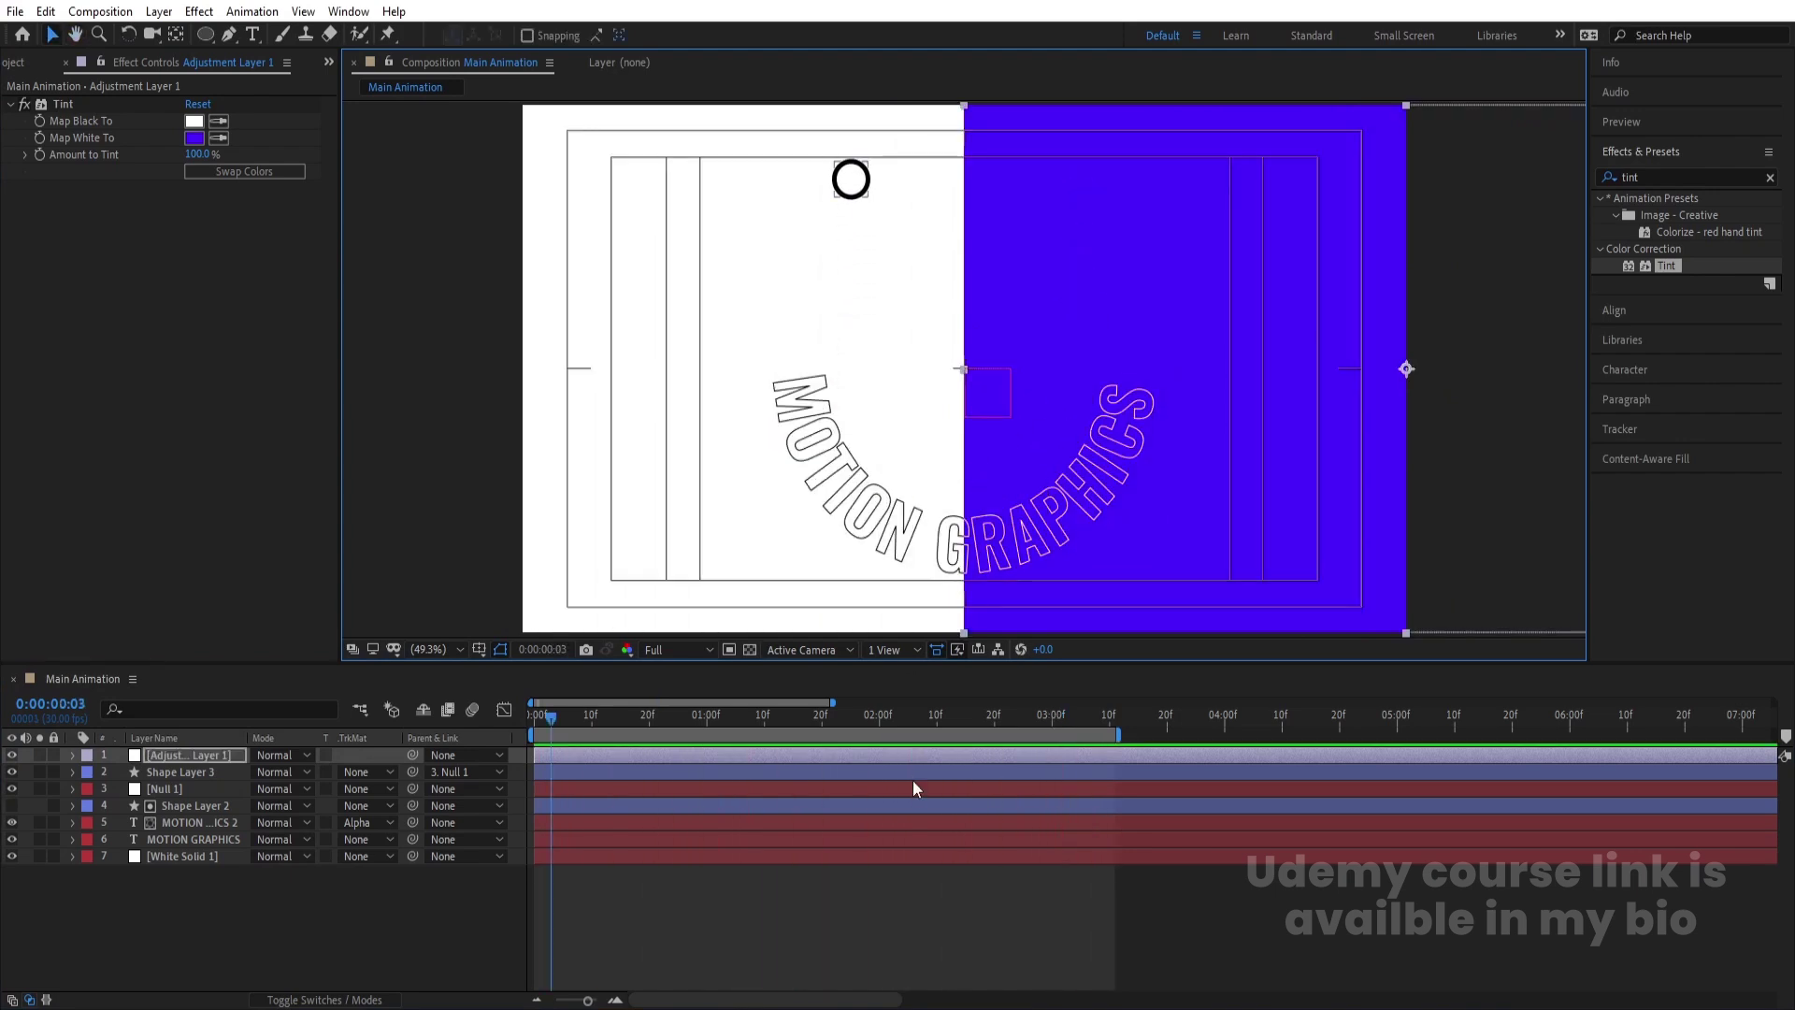
key(Num_Lock)
key(minus)
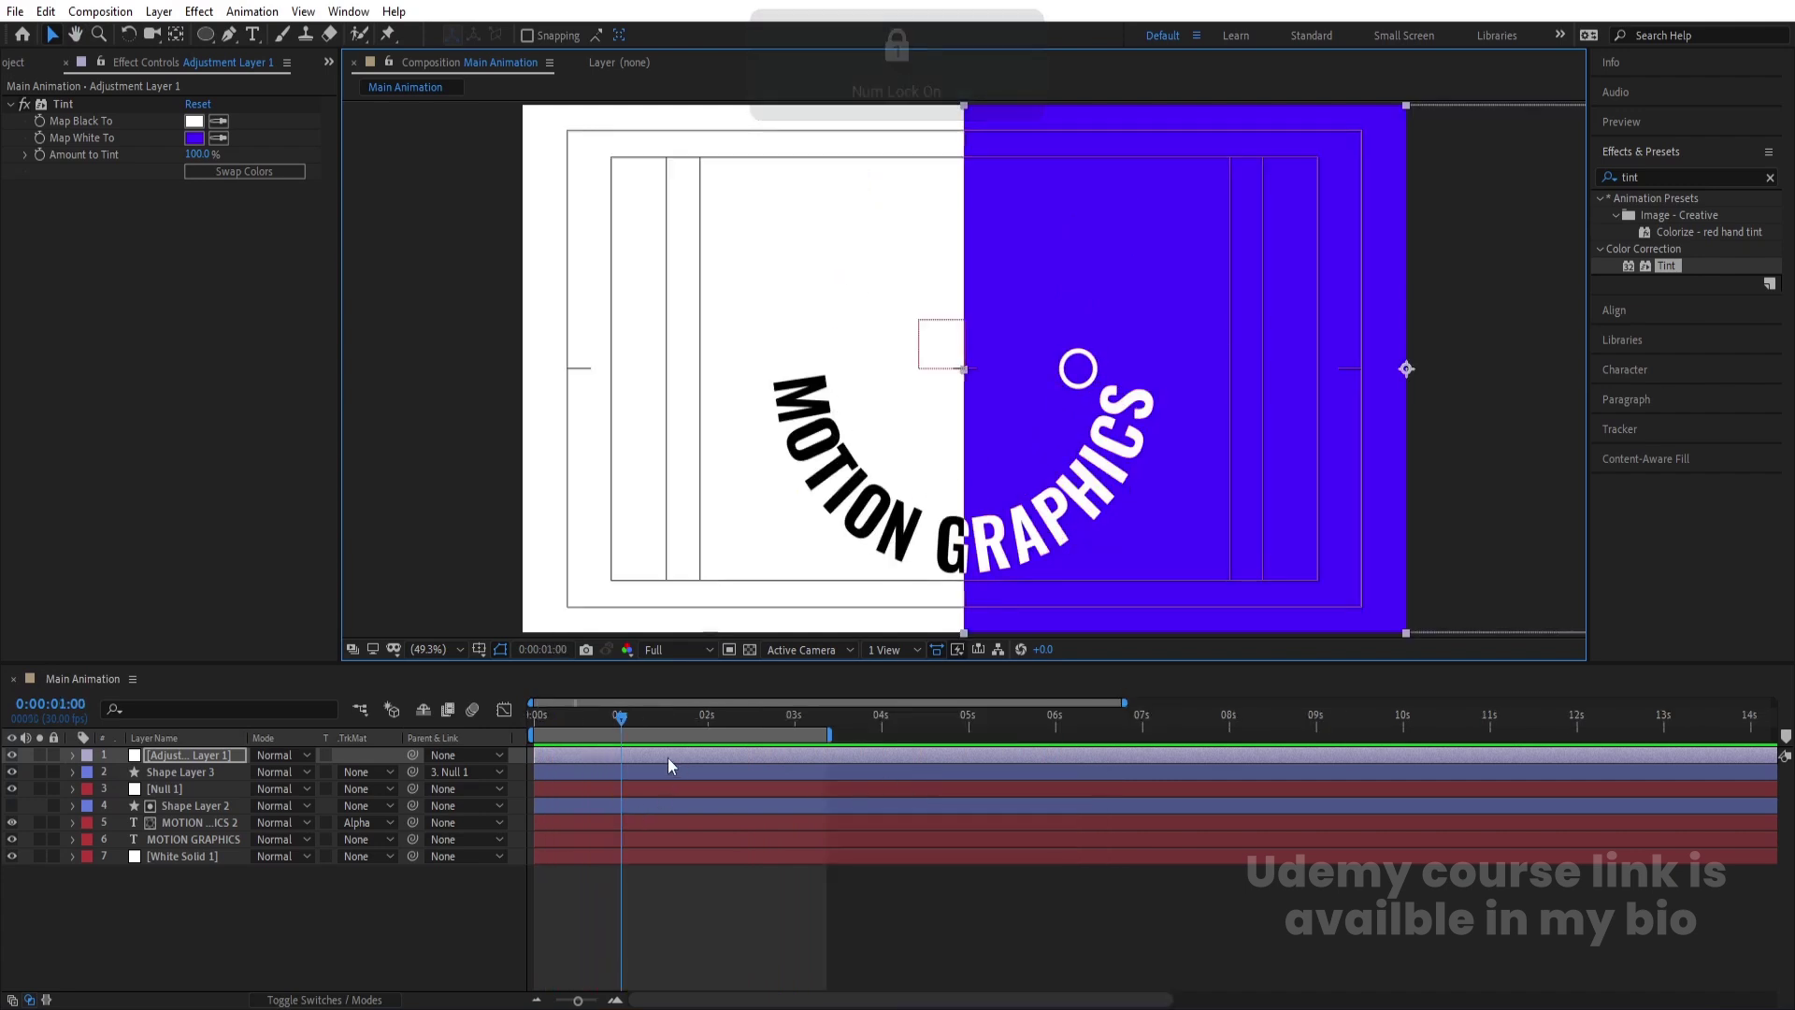
click(417, 877)
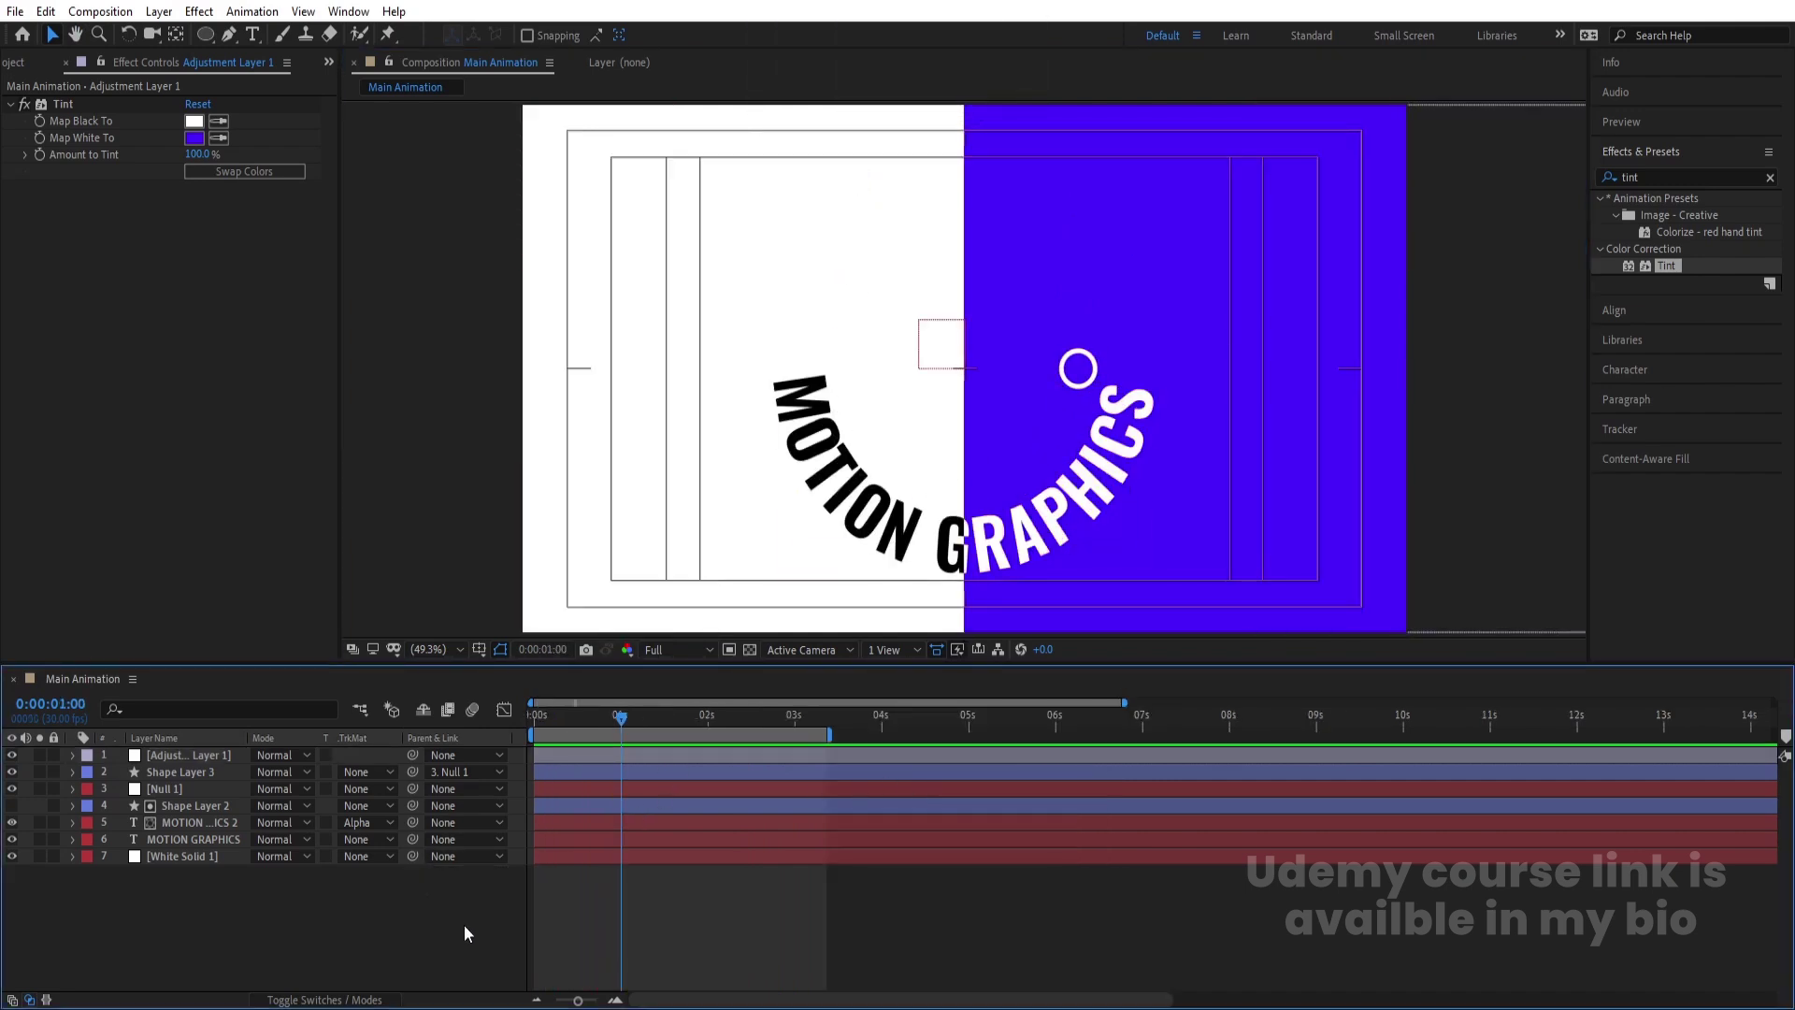
Enable Motion Blur on all seven layers and the composition, then preview from the start.
key(F4)
key(ctrl+a)
click(328, 771)
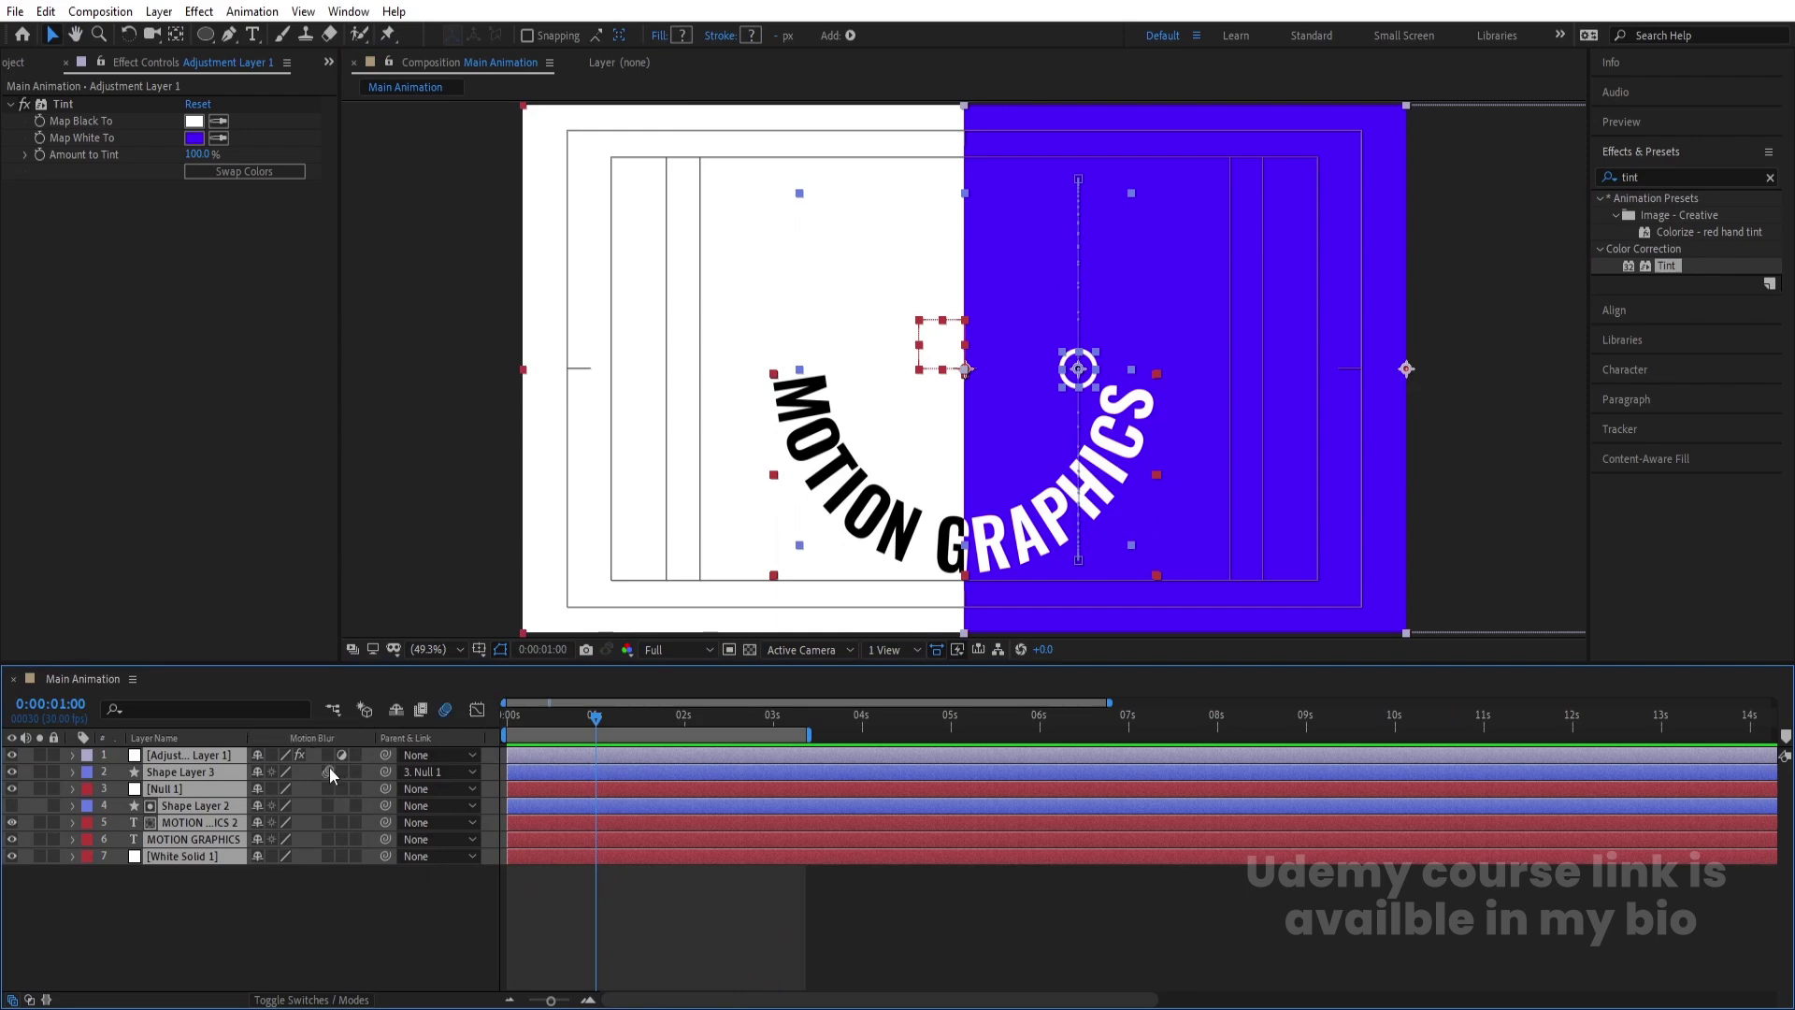
click(364, 933)
drag(585, 715, 508, 716)
key(space)
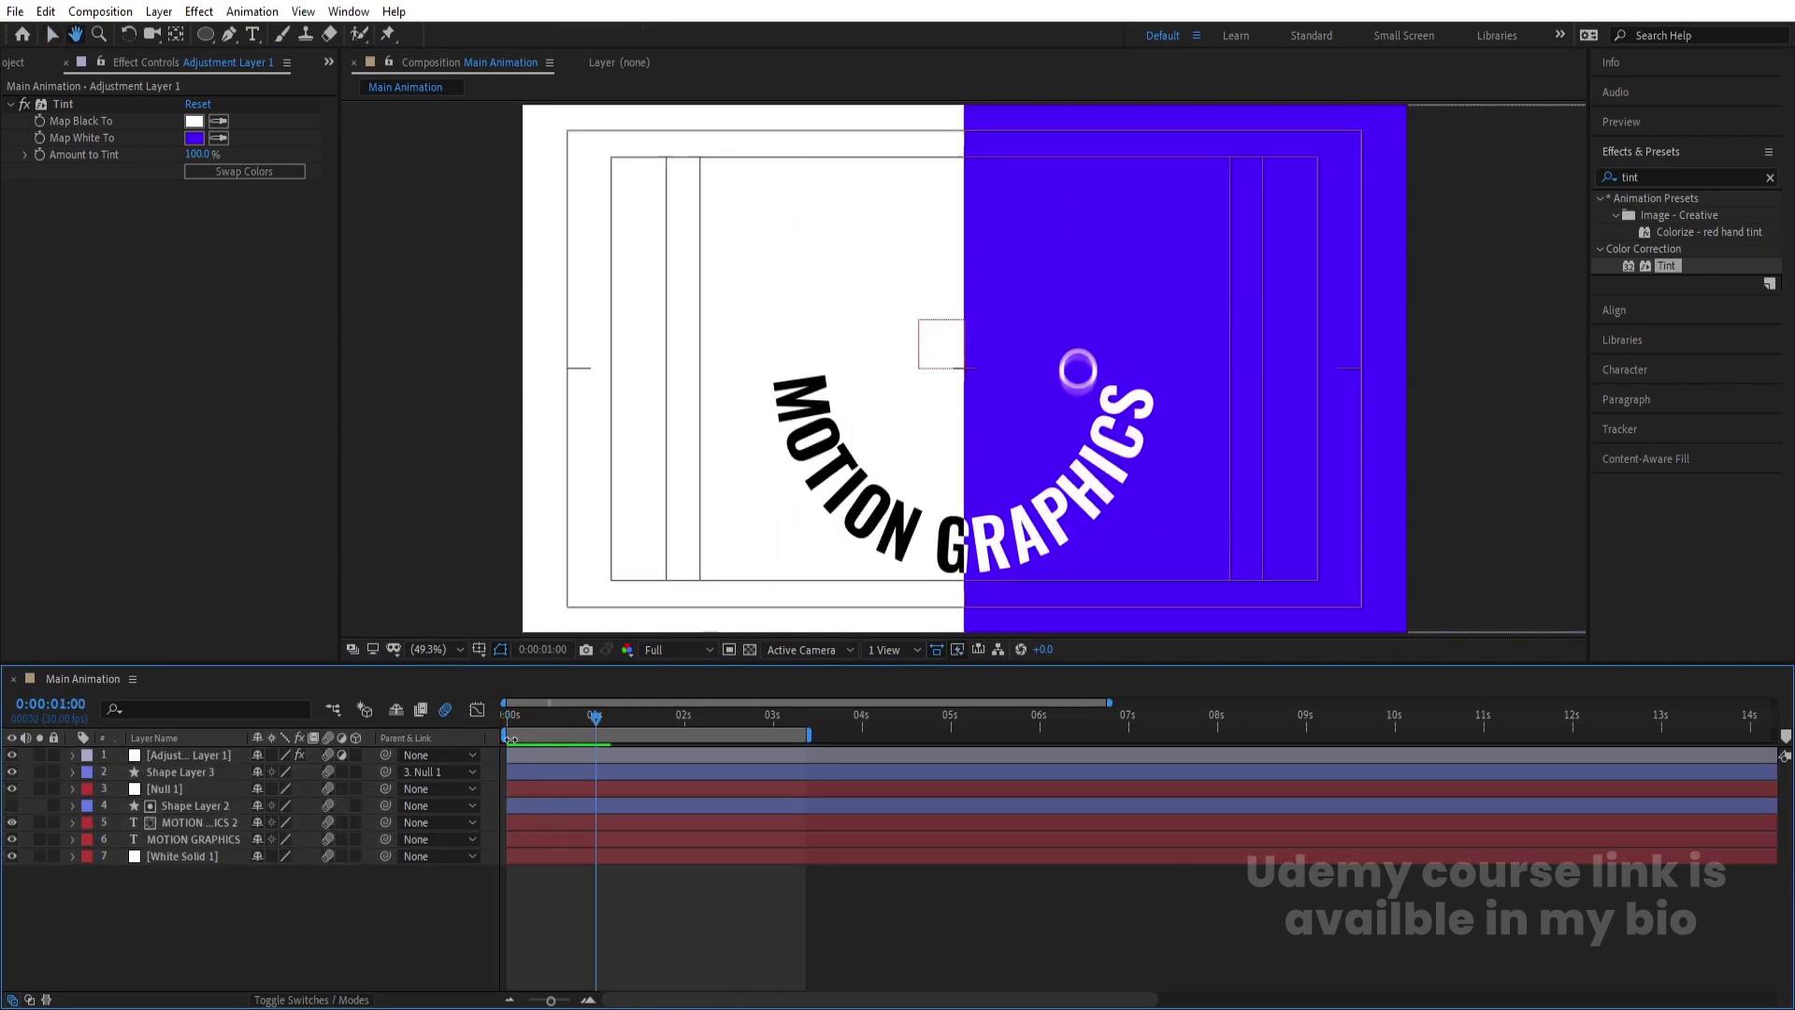